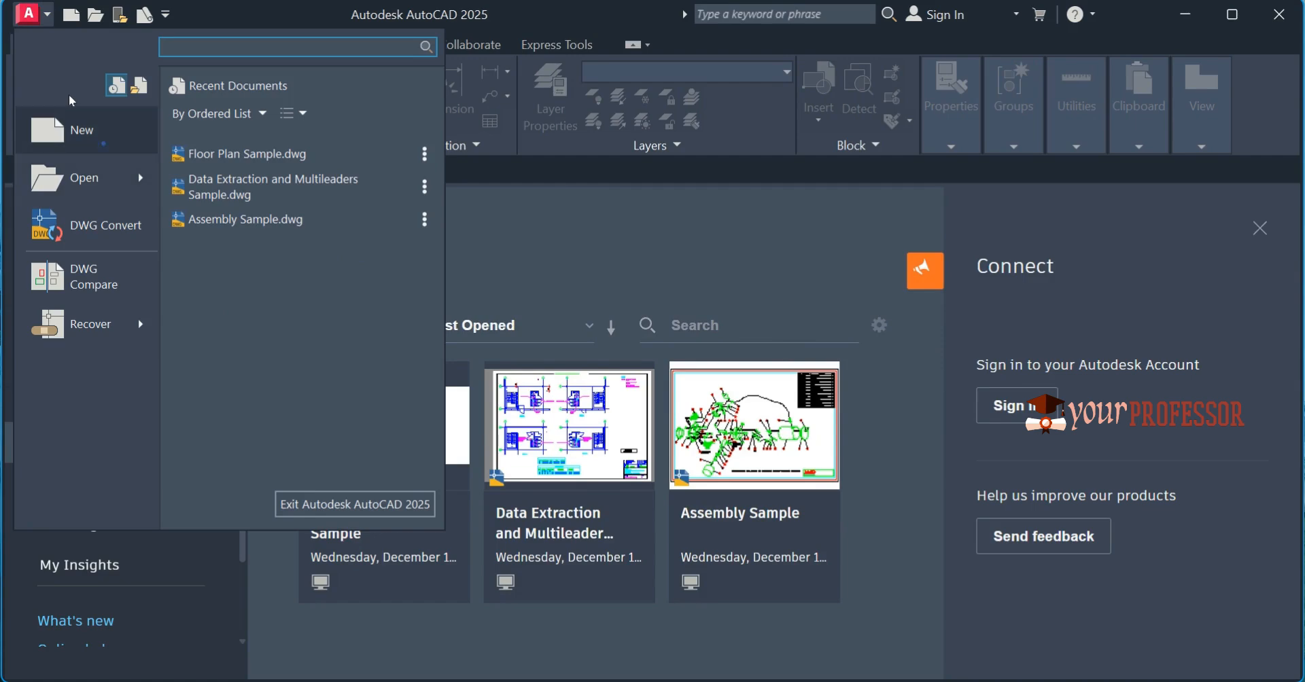
Create a new drawing from the acad.dwt template
key("Escape")
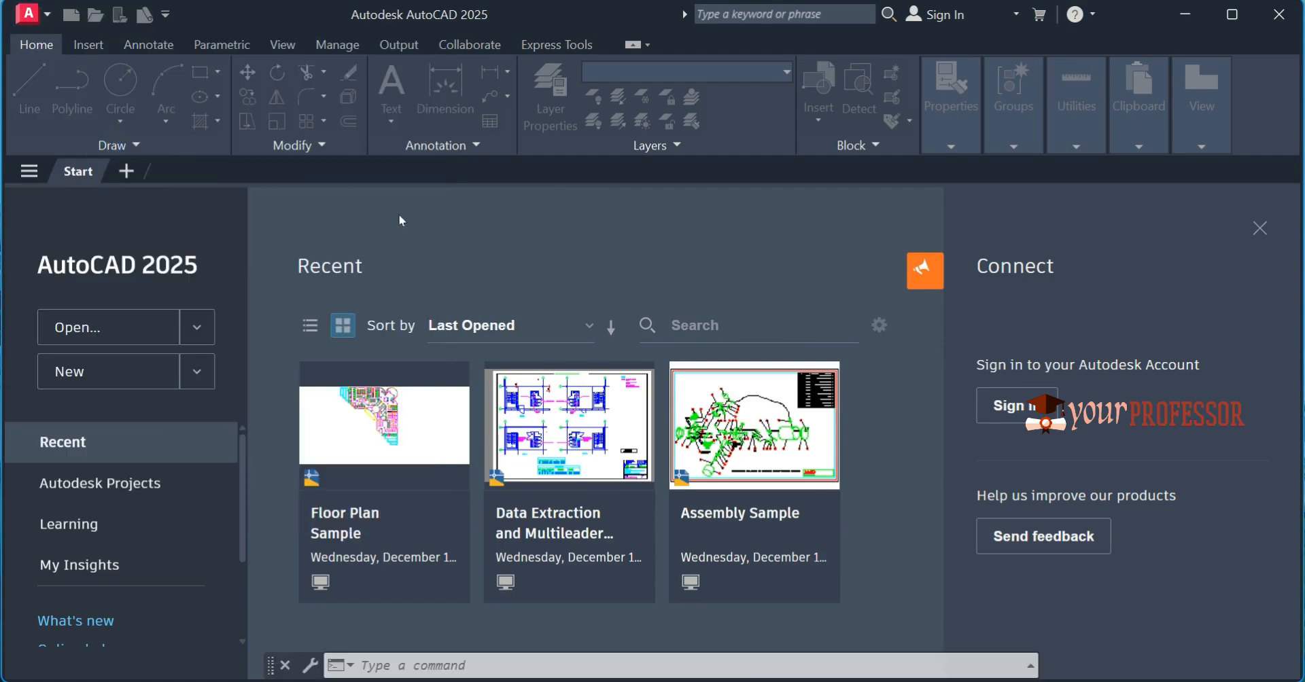
key("ctrl+n")
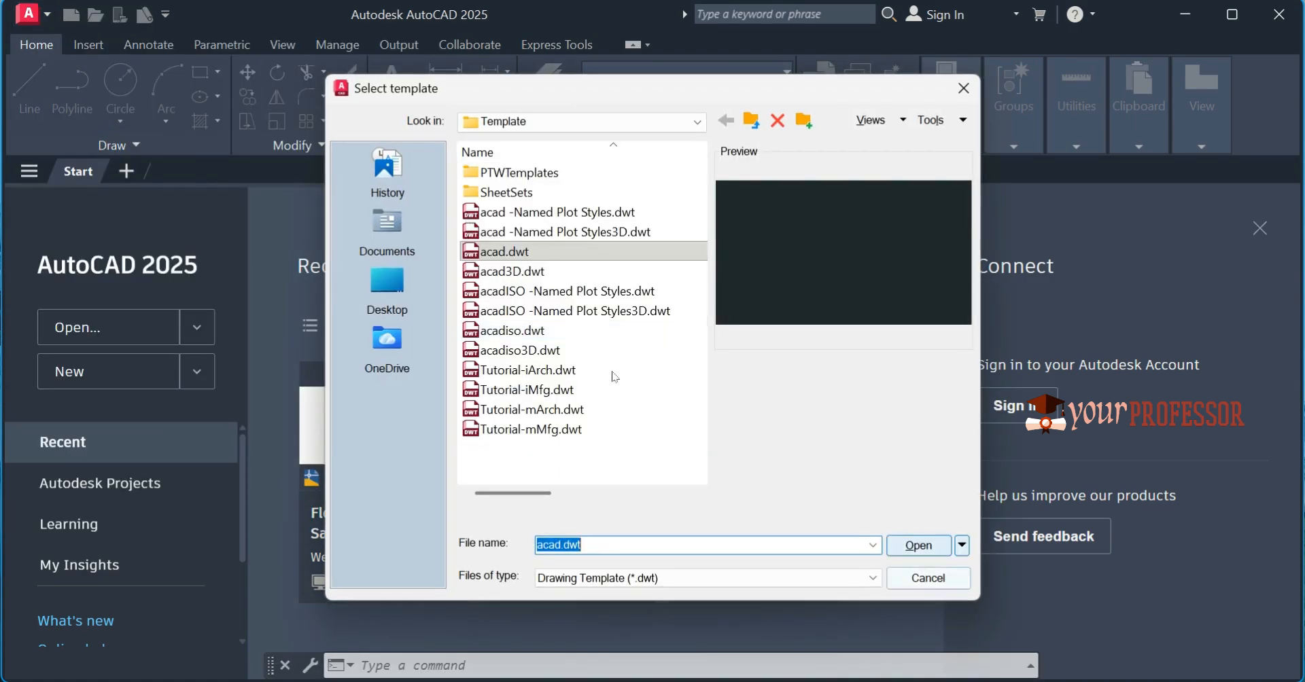
left_click(919, 545)
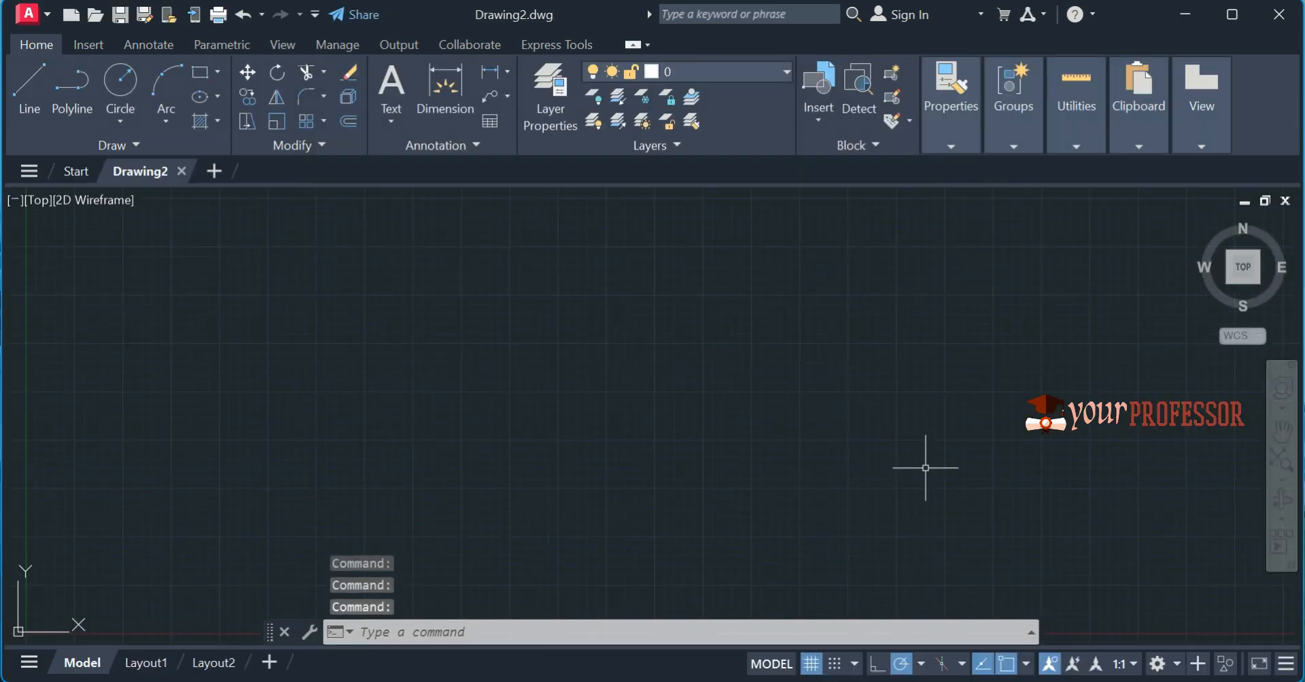
Modify the Standard dimension style, setting the extension lines' offset from origin to 5
type("d")
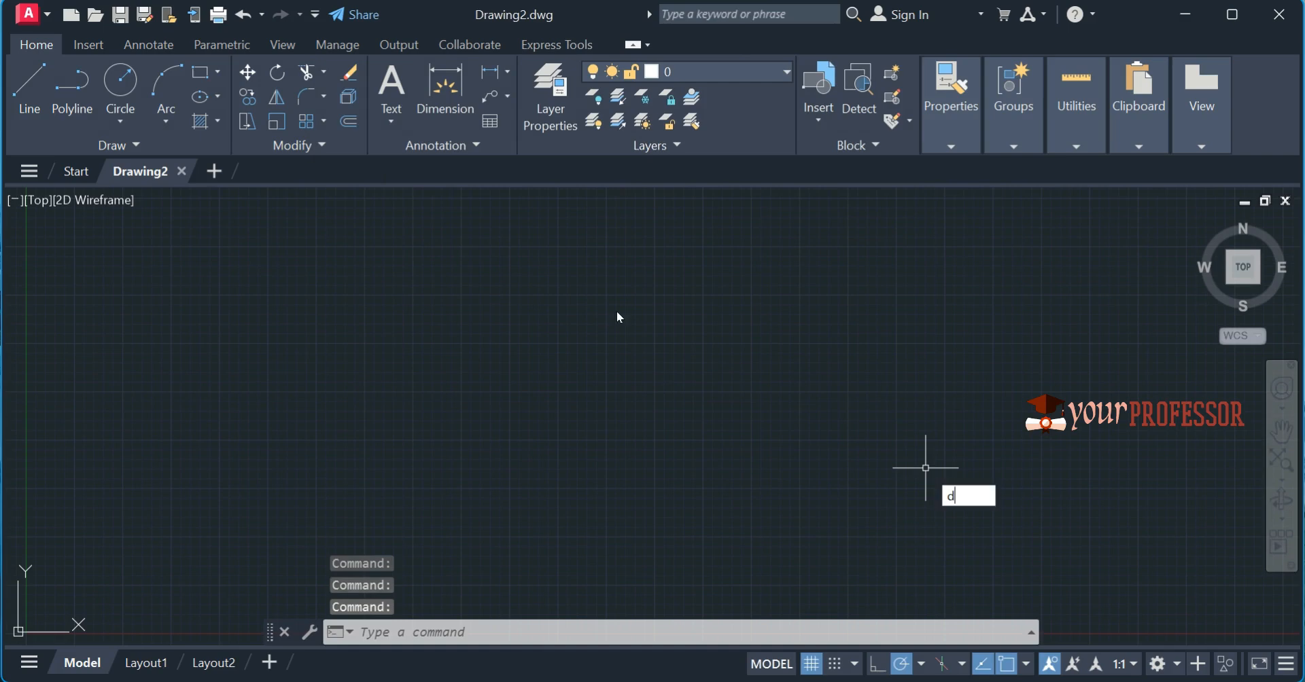
key("Return")
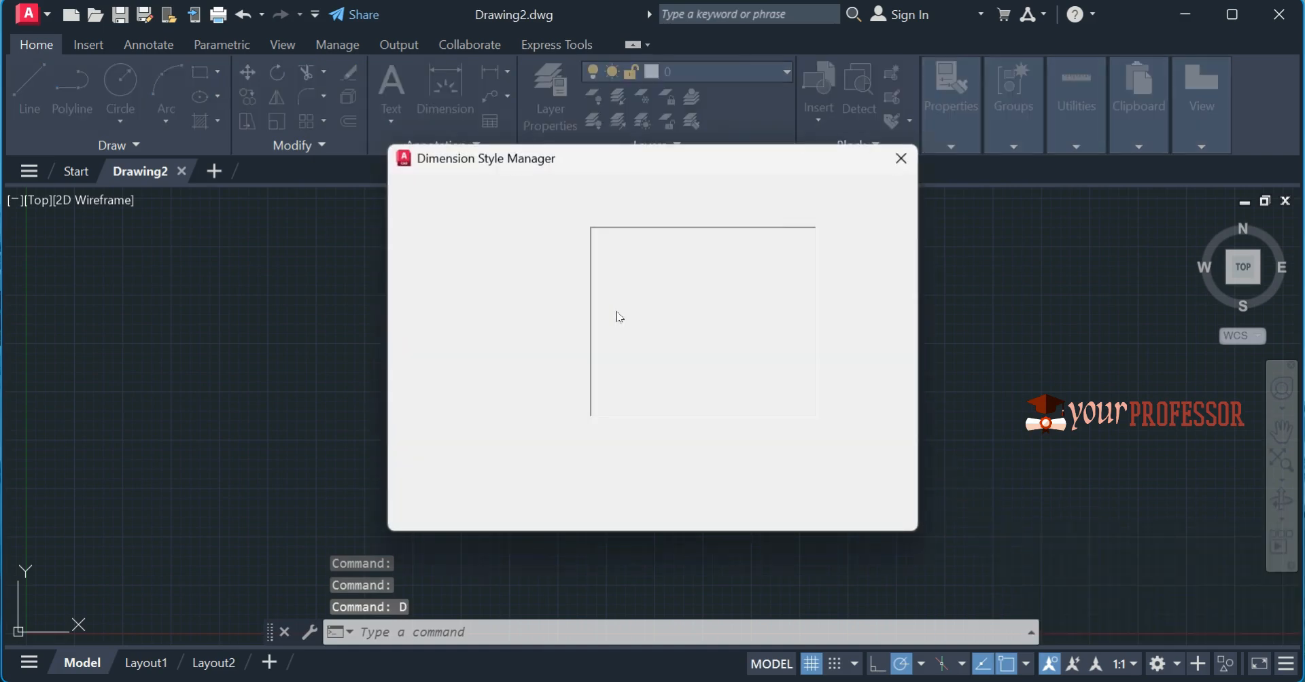
left_click(884, 302)
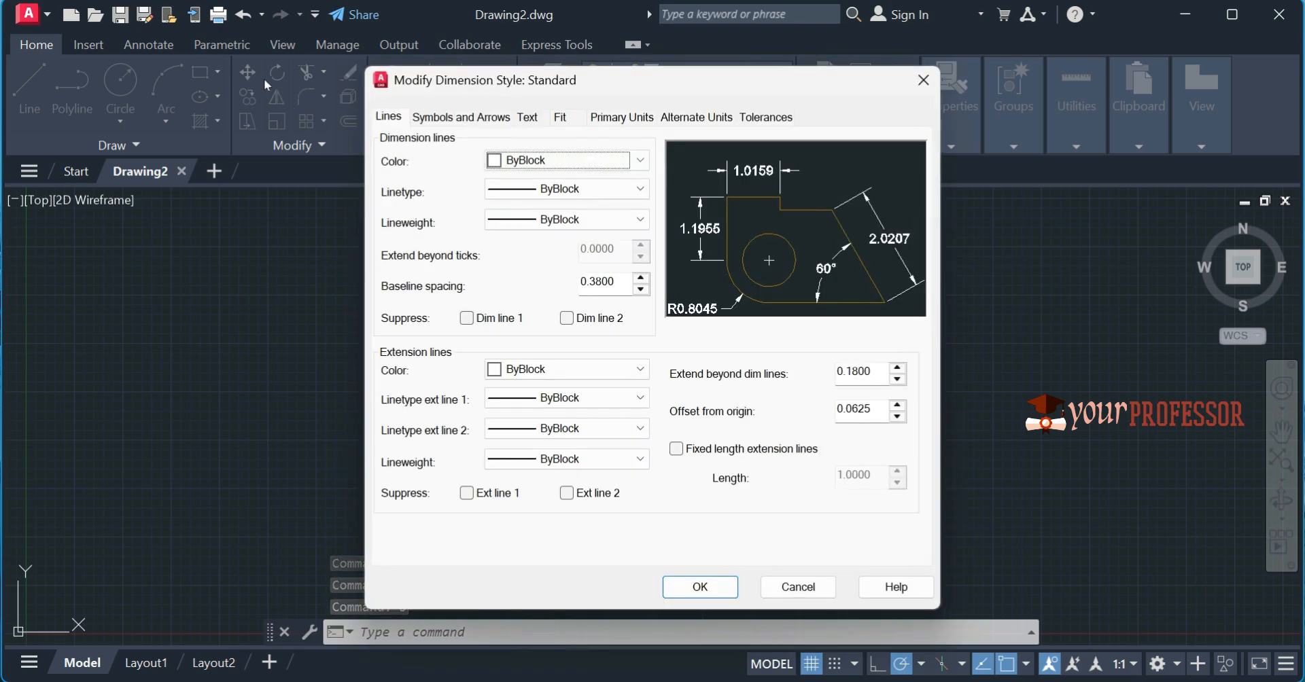
left_click(388, 116)
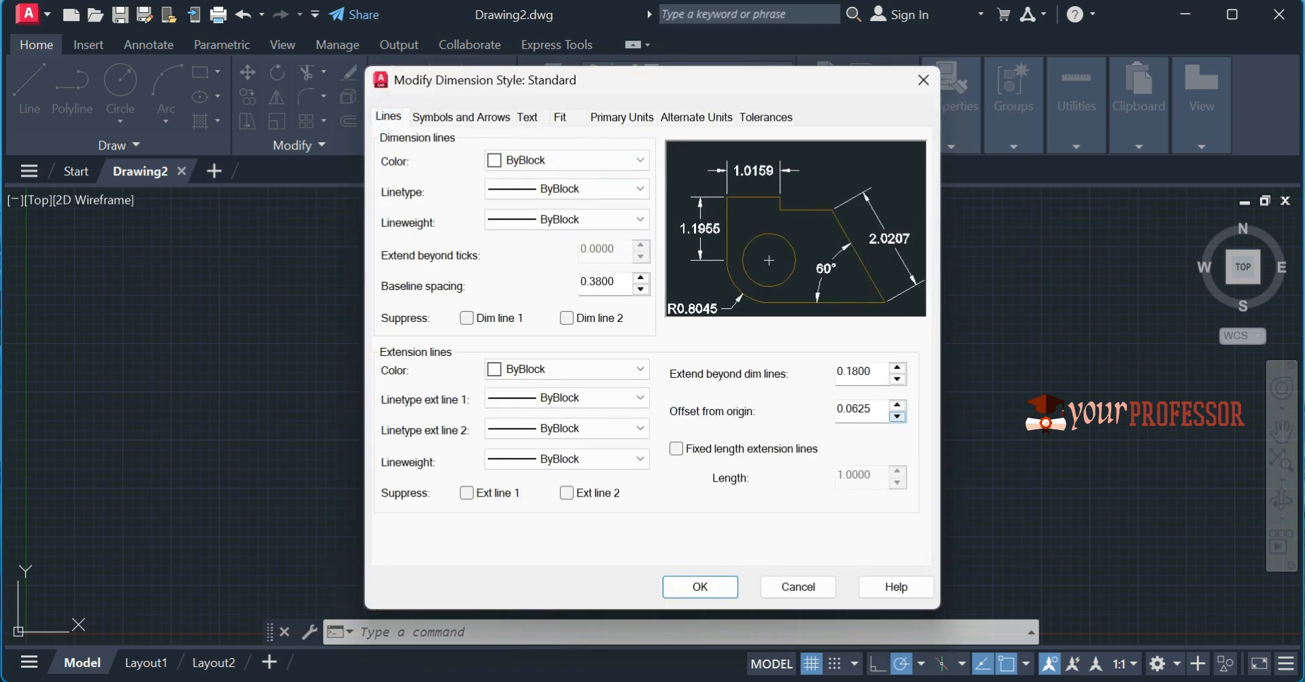
double_click(858, 408)
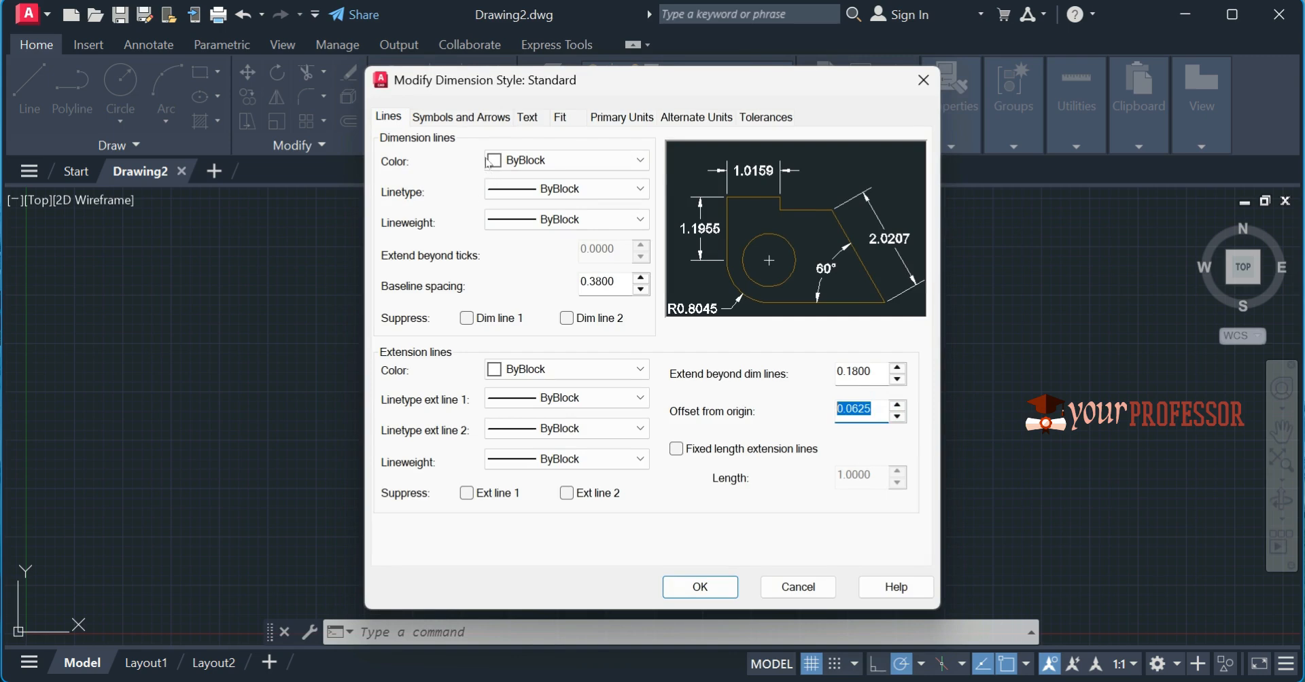
type("5")
Set the dimension style's arrow size to 2.5
left_click(461, 117)
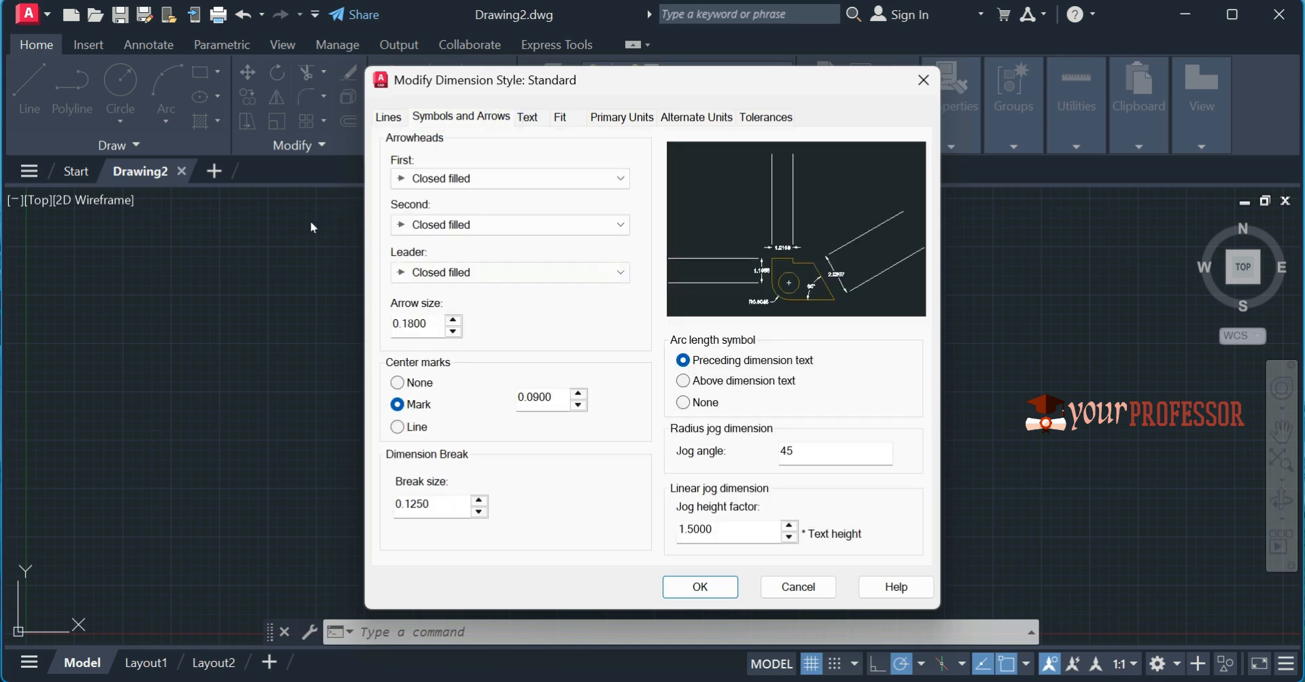
double_click(416, 323)
type("2")
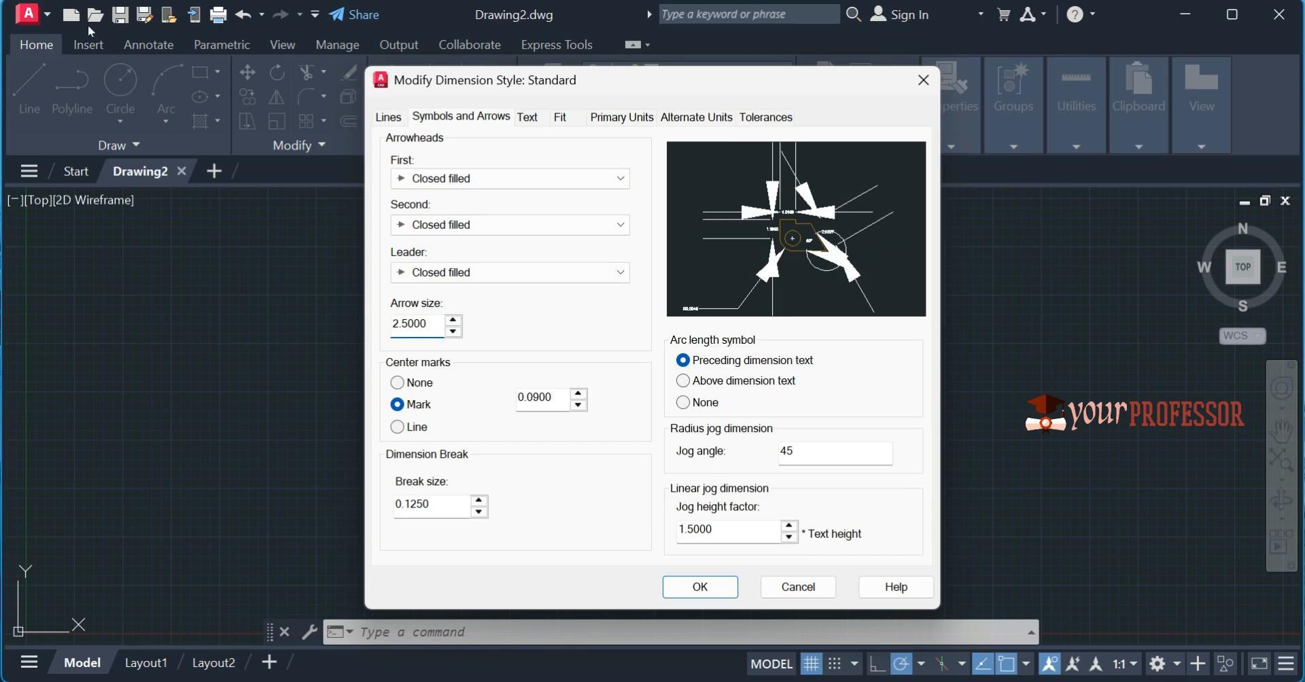
Set the dimension text height to 2.5, with ISO standard alignment and vertical placement Above
key("ctrl+Tab")
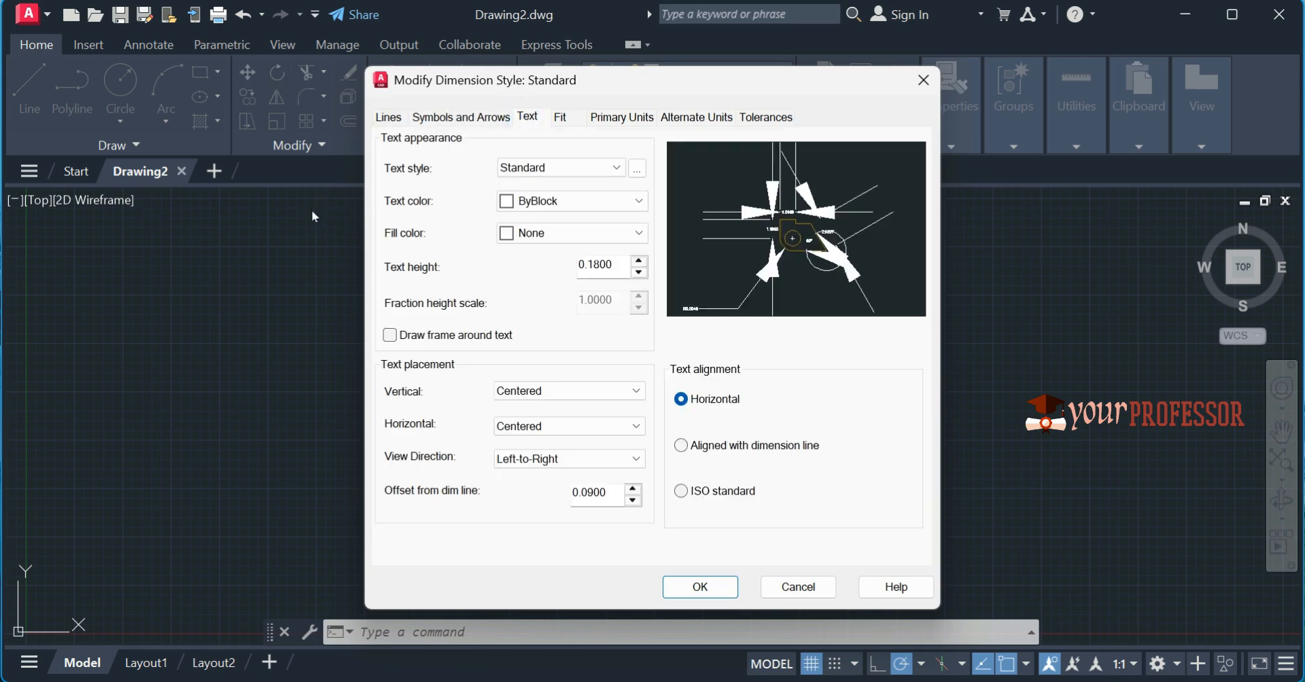
double_click(622, 265)
type("2")
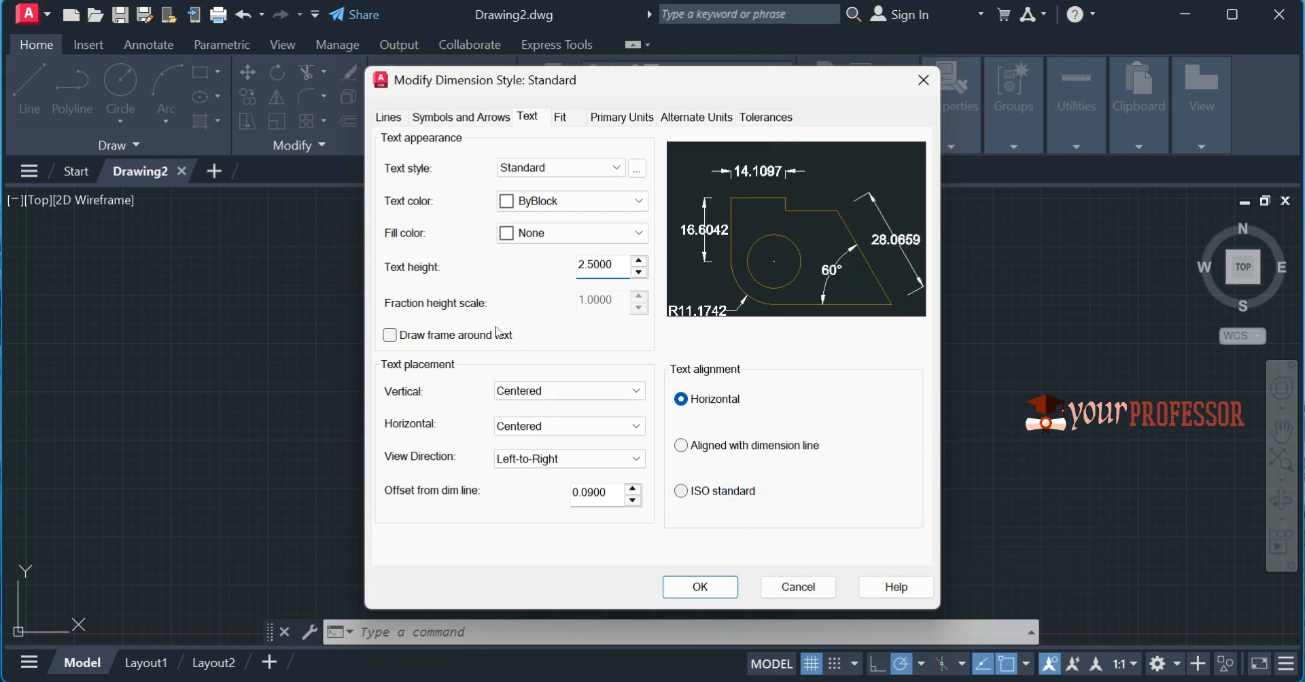
left_click(744, 491)
left_click(600, 386)
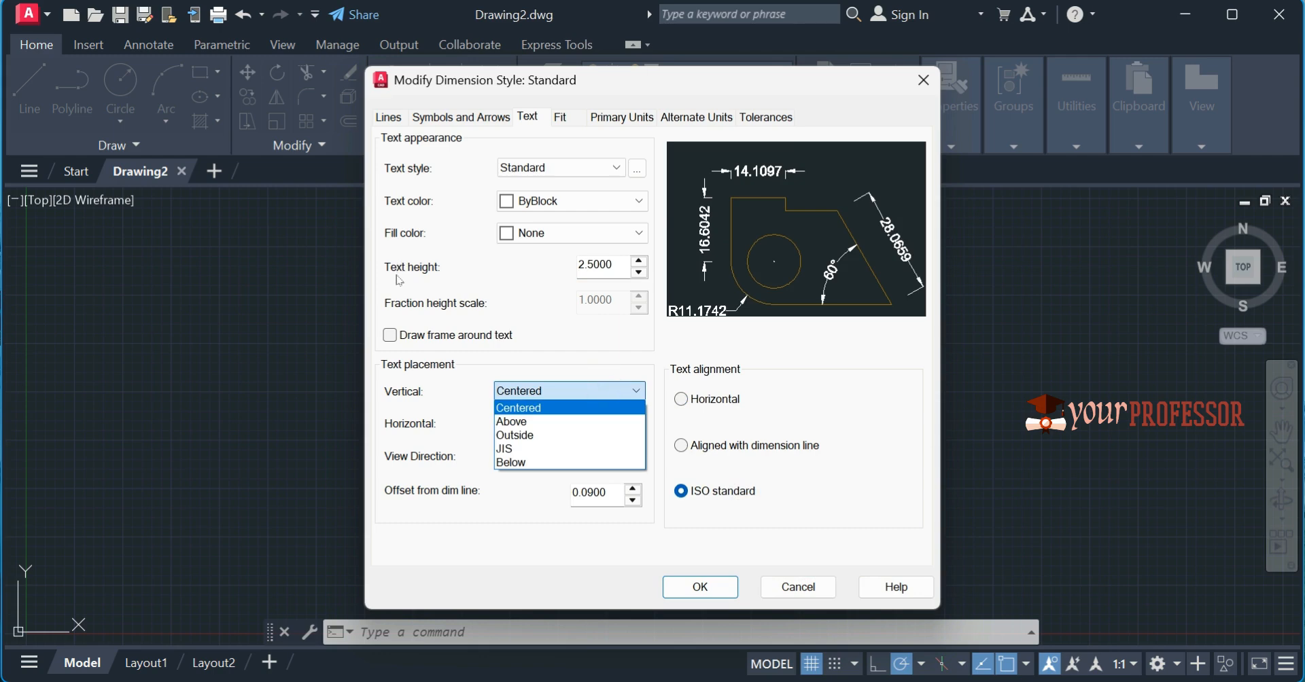
left_click(598, 420)
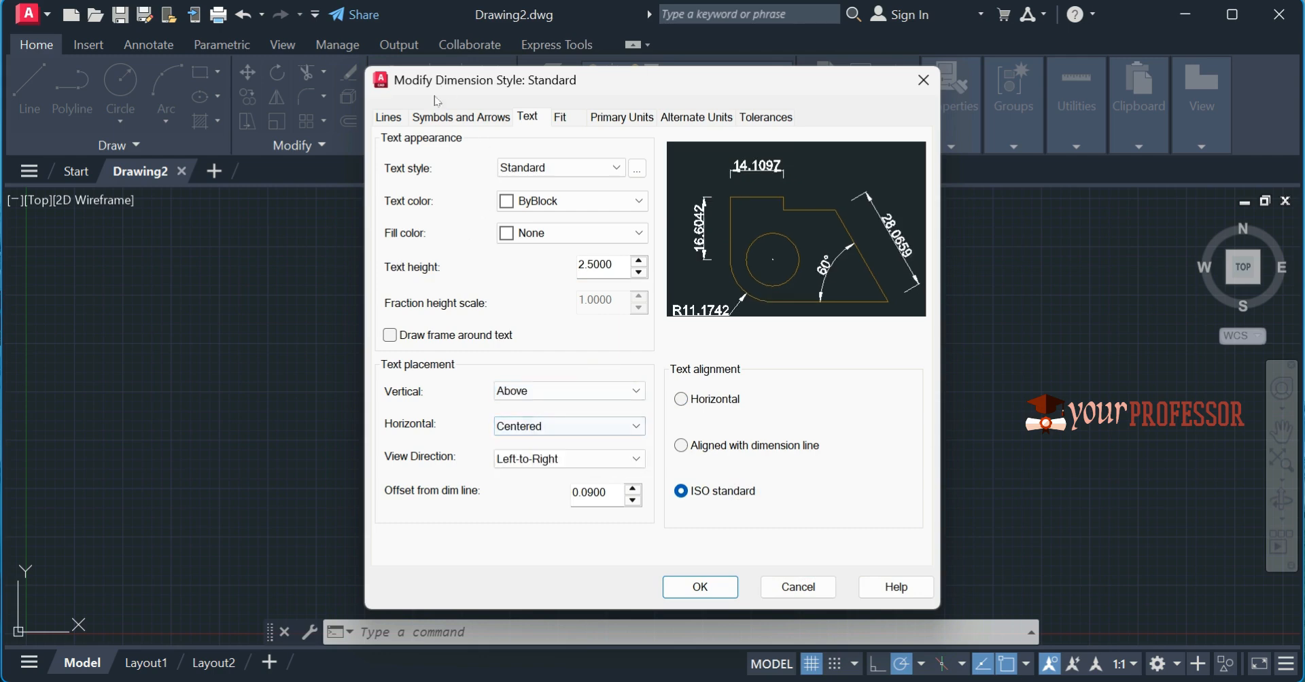
Set the linear dimension precision to 0 and apply the changes to the Standard dimension style
left_click(643, 117)
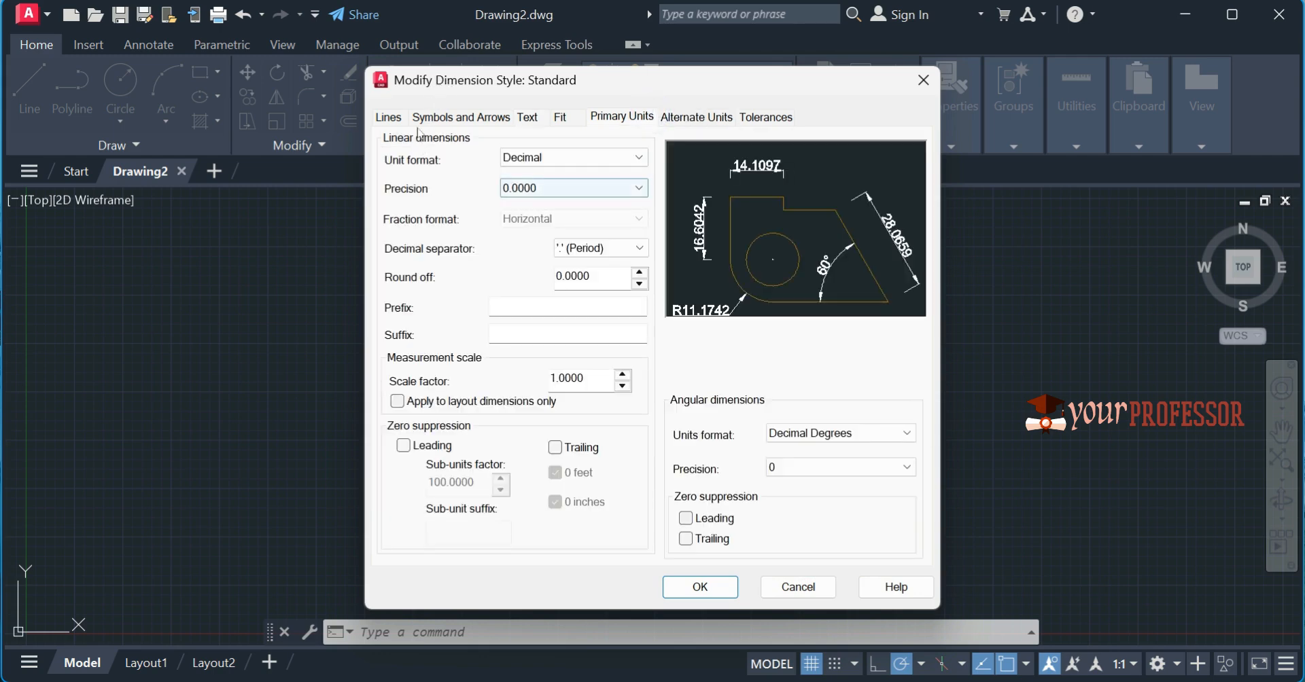
left_click(632, 187)
left_click(612, 200)
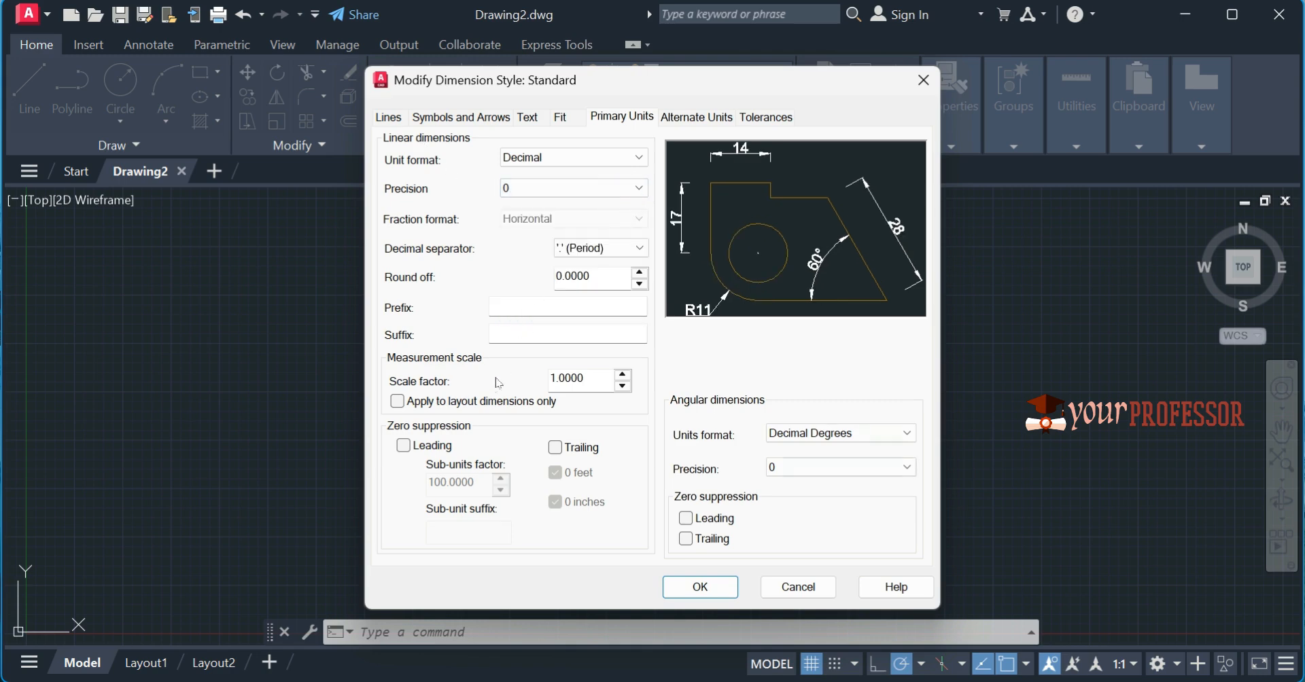
left_click(700, 587)
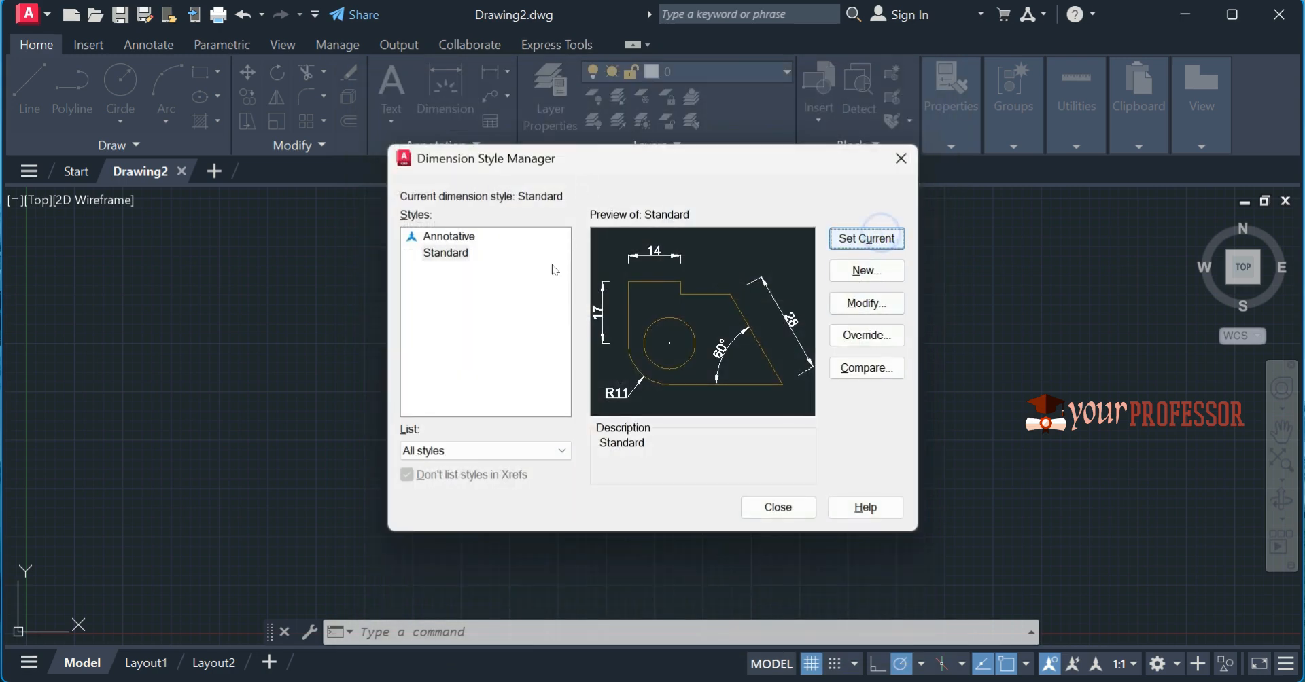
left_click(778, 507)
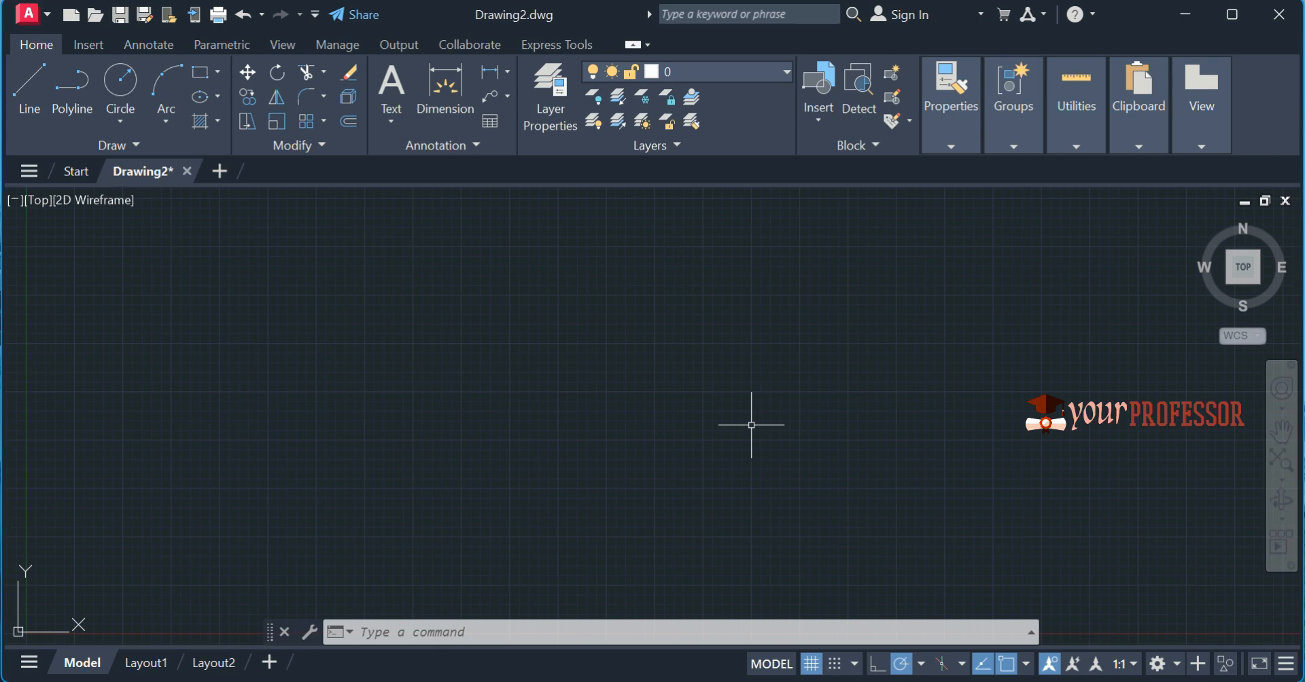
Draw a circle with a radius of 20 in the empty drawing area
type("c")
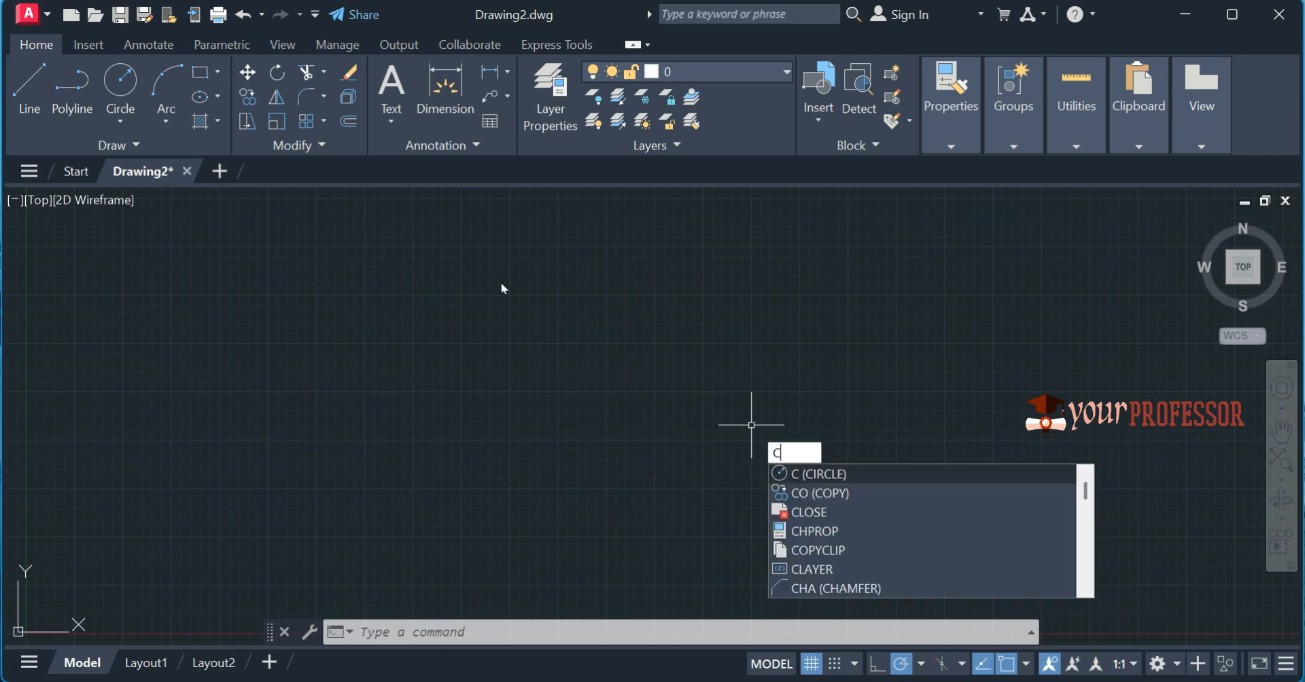
key("Return")
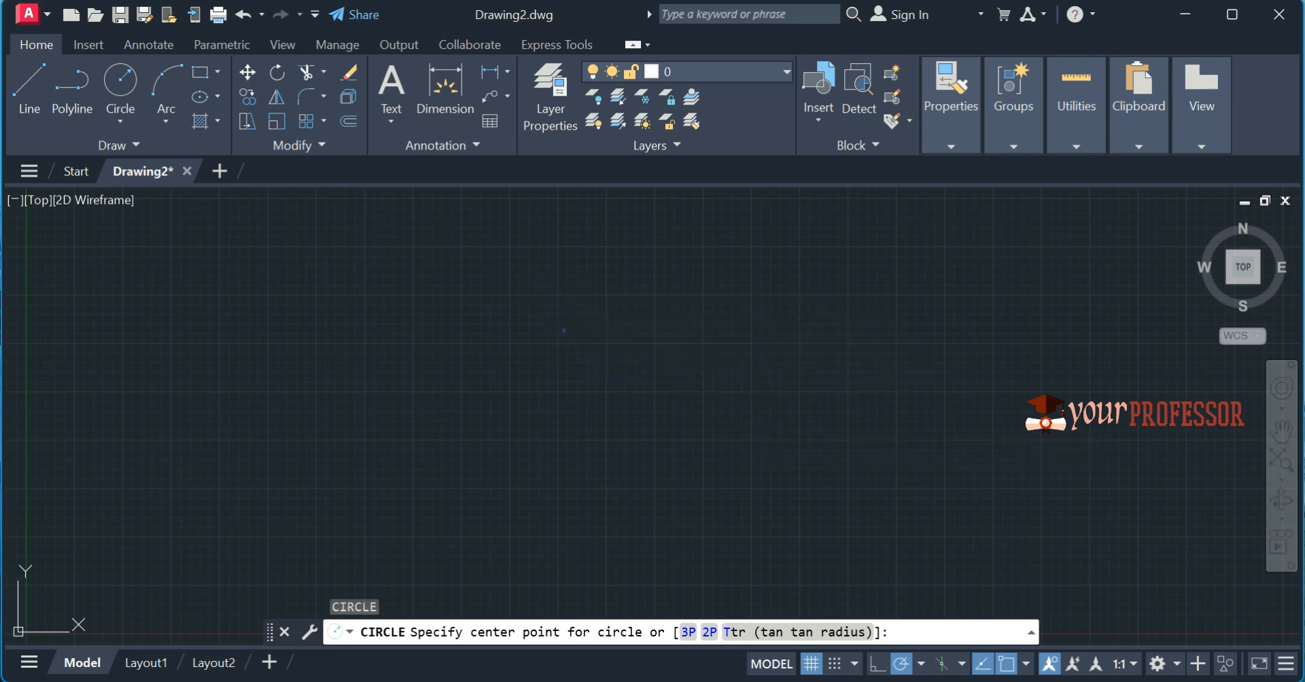
left_click(564, 331)
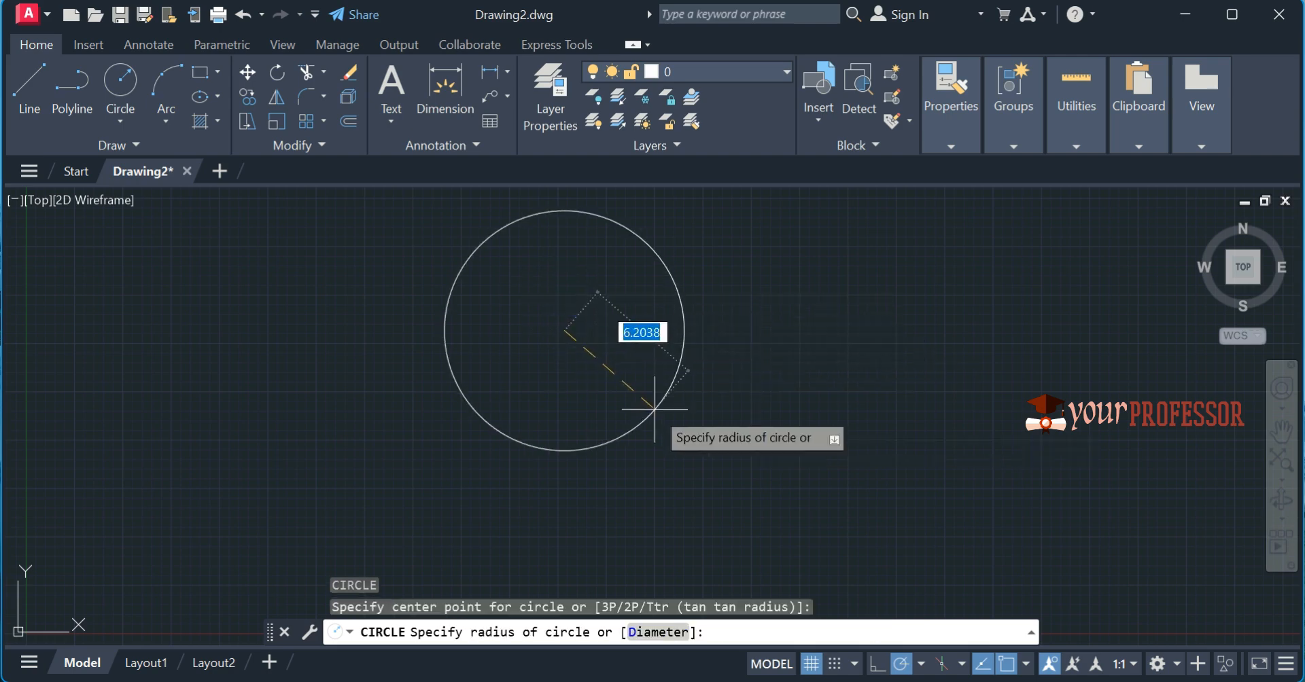
type("20")
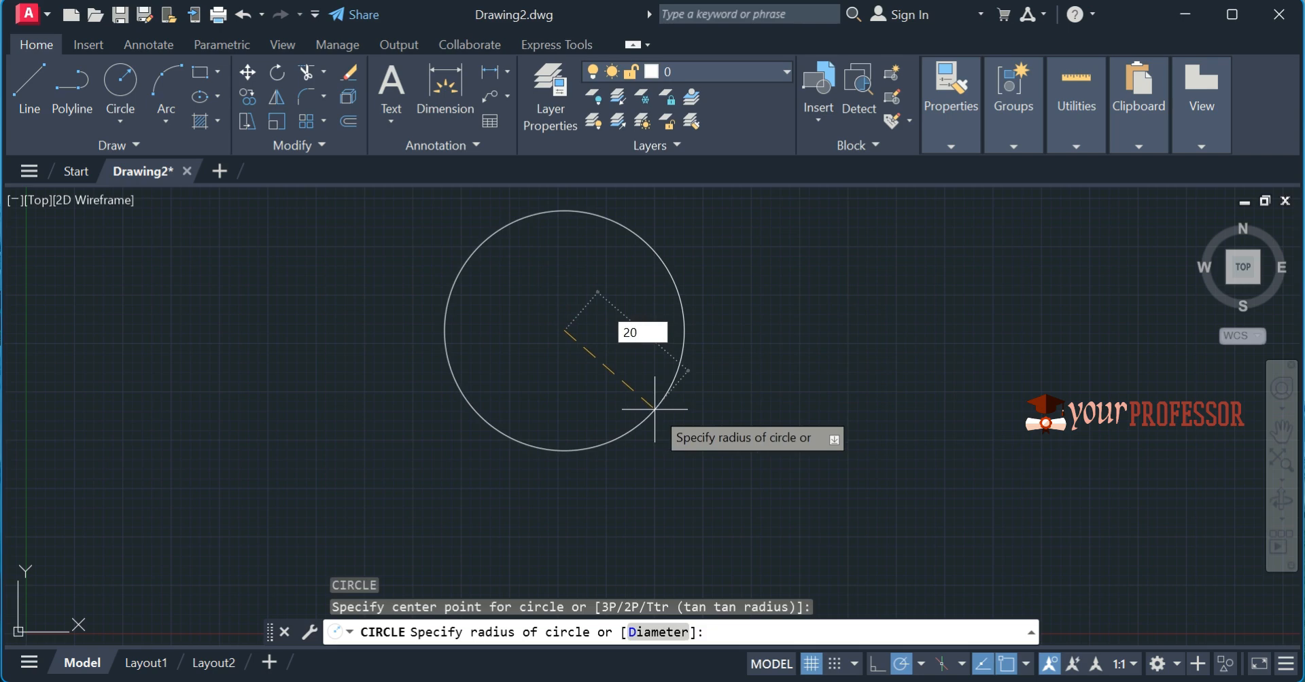
key("Return")
Move the circle freely up and to the right, away from the coordinate origin
scroll(659, 375, "down", 4)
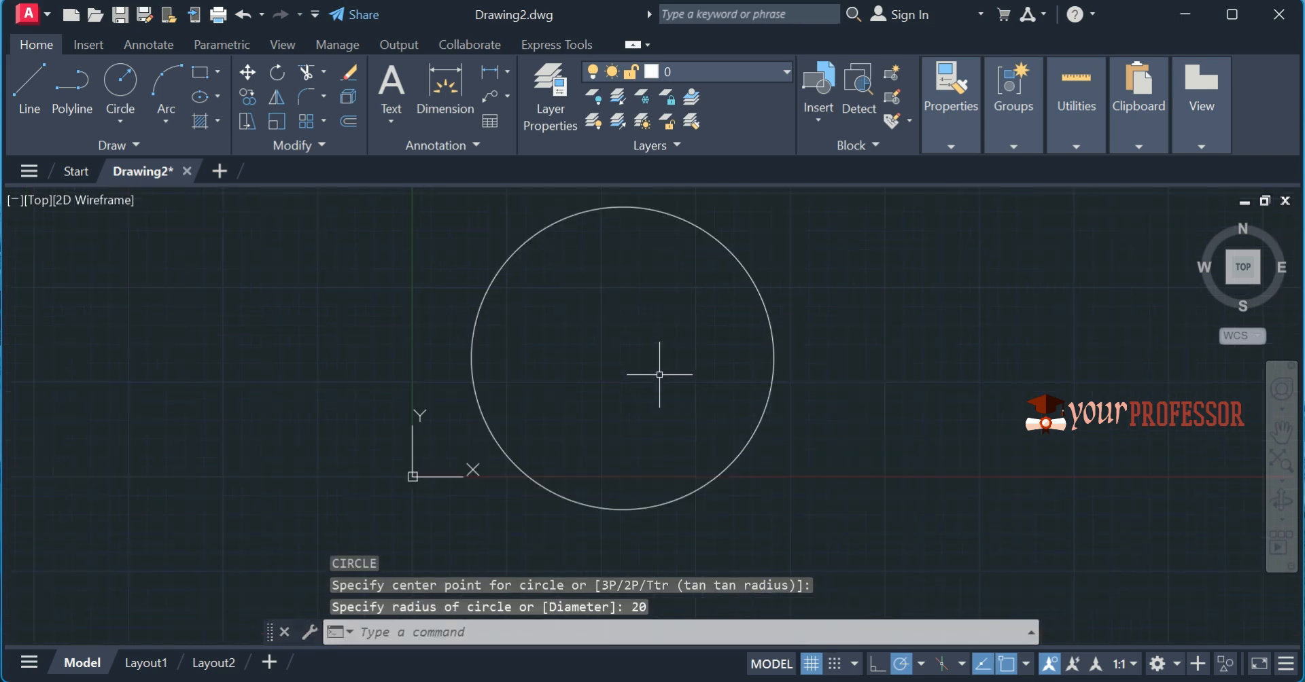
scroll(665, 373, "down", 1)
middle_click_drag(653, 449, 585, 441)
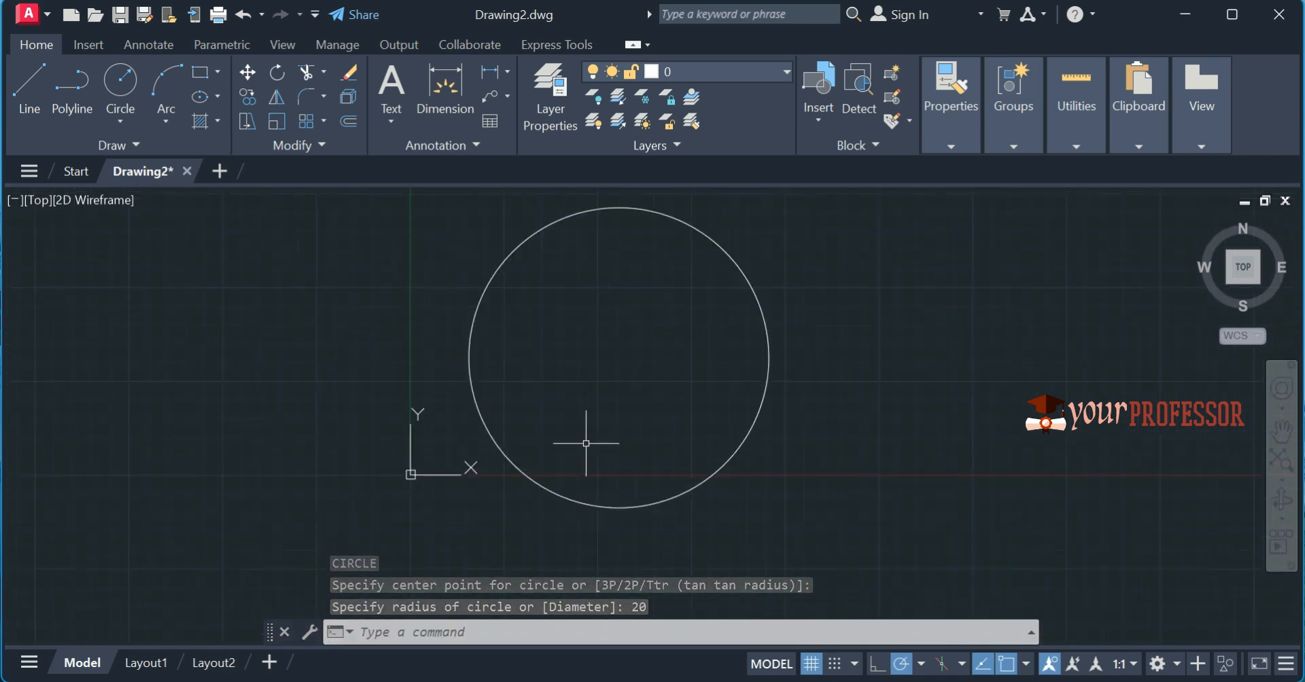
scroll(583, 446, "down", 4)
left_click(699, 458)
left_click(611, 361)
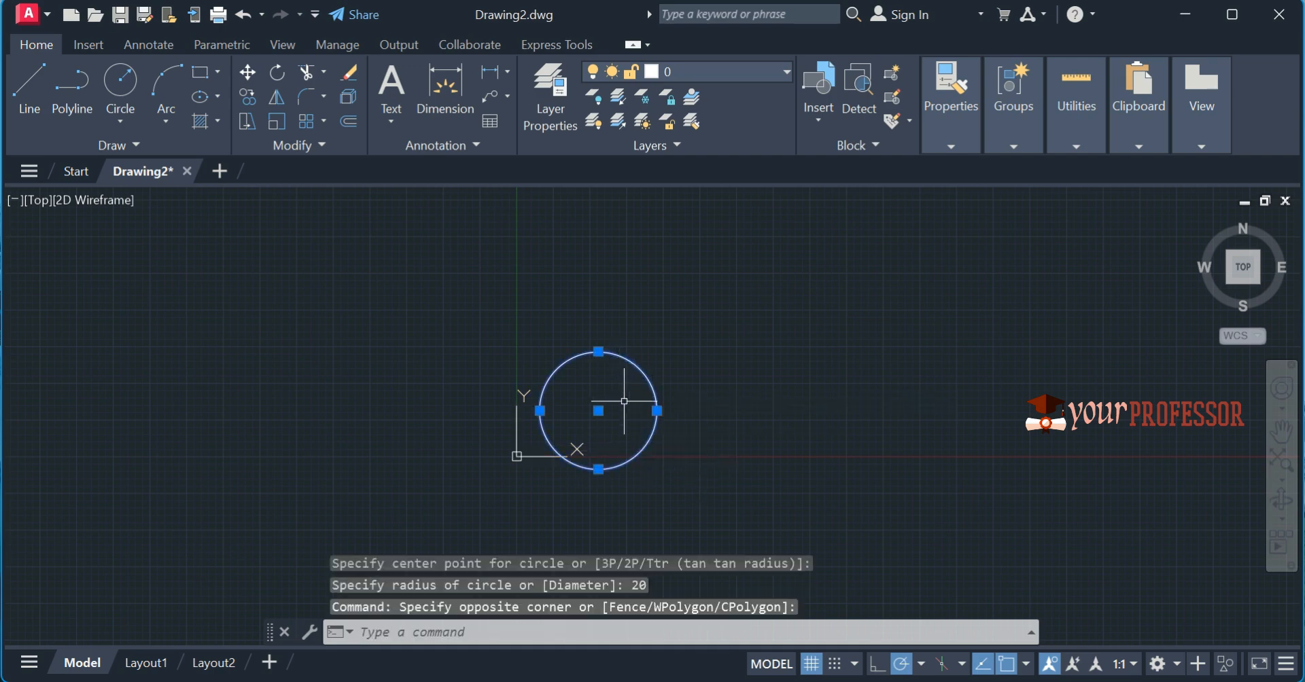
type("m")
key("Return")
left_click(617, 503)
left_click(820, 346)
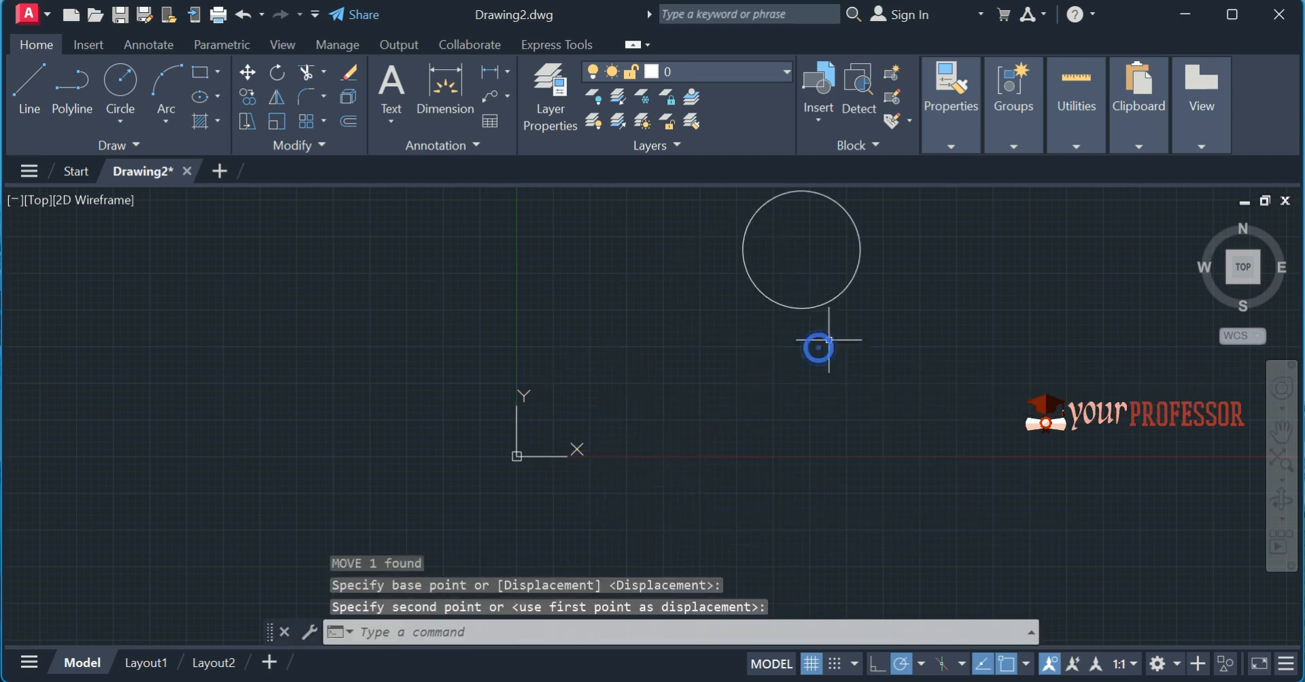
middle_click_drag(821, 347, 642, 517)
scroll(571, 465, "up", 4)
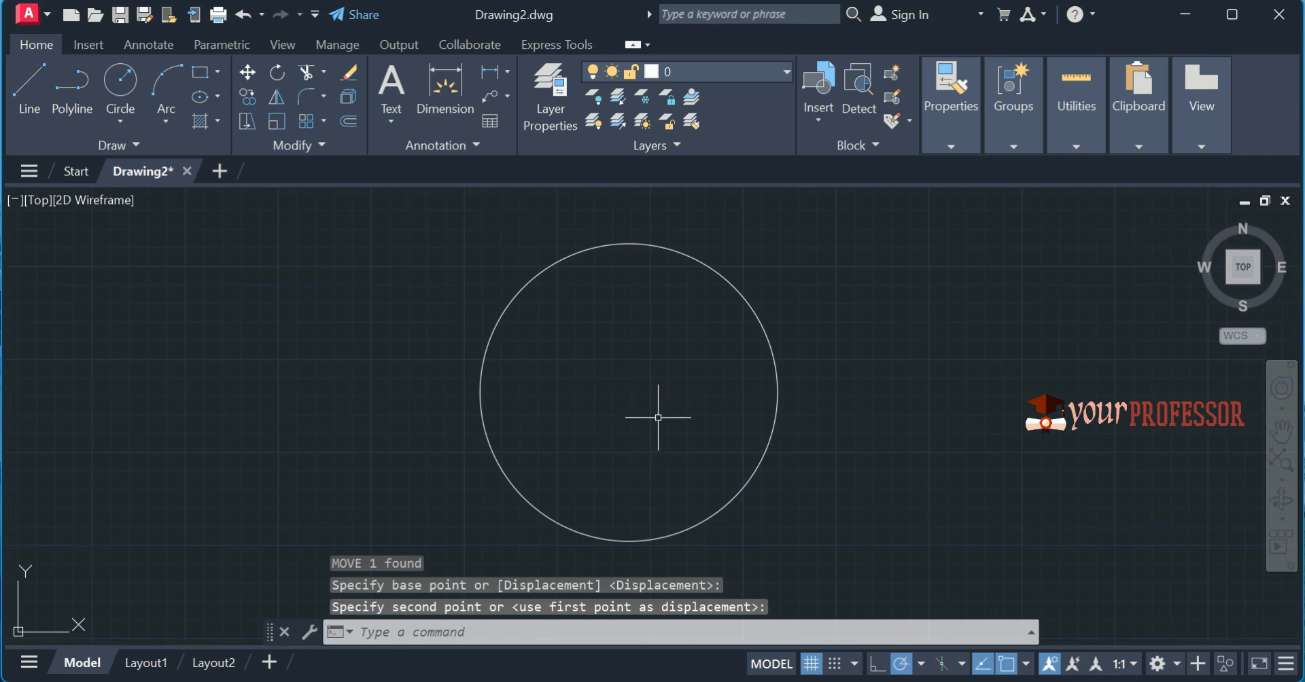
With Ortho on, draw a line from the circle's centre down to its bottom quadrant and continue it 125.71 horizontally to the right
left_click(29, 88)
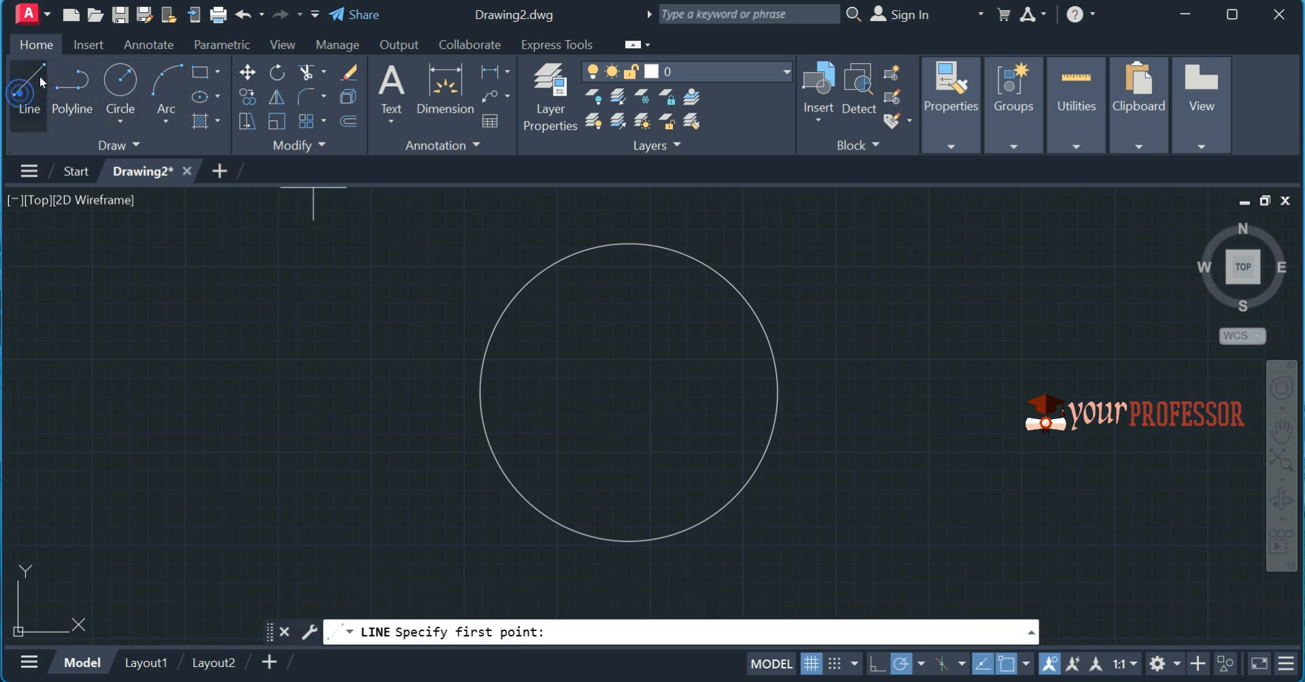
left_click(629, 392)
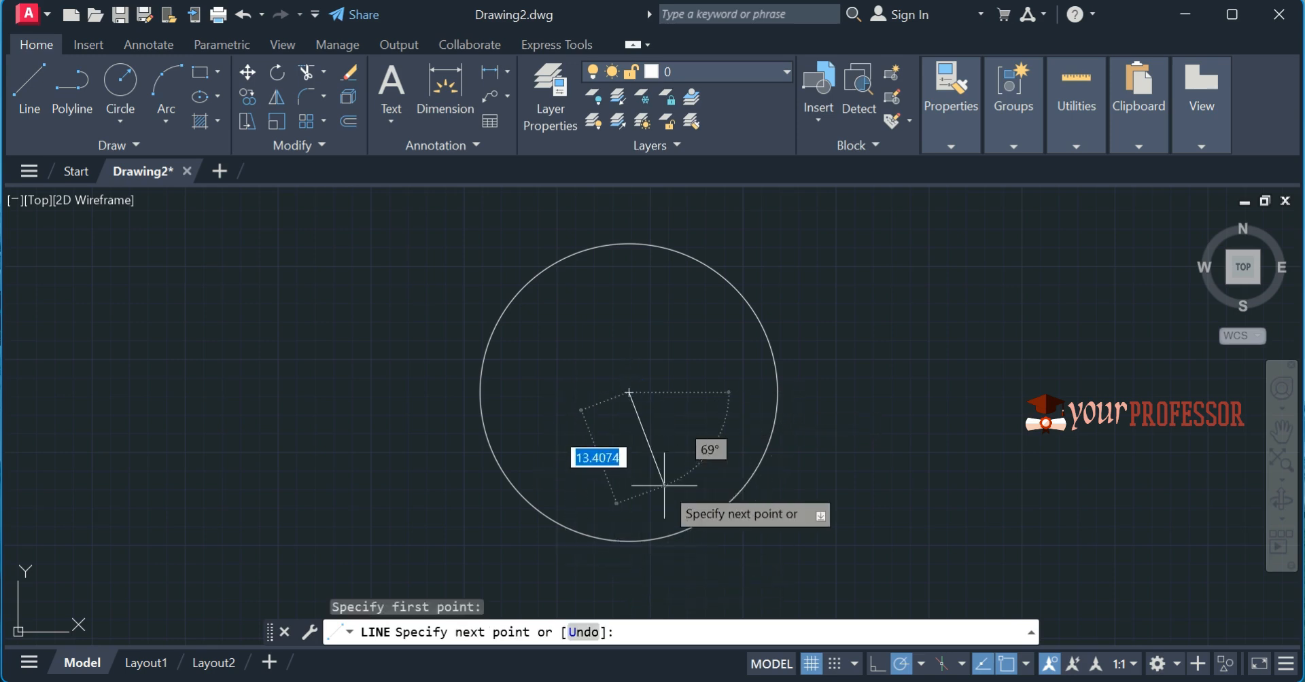
key("F8")
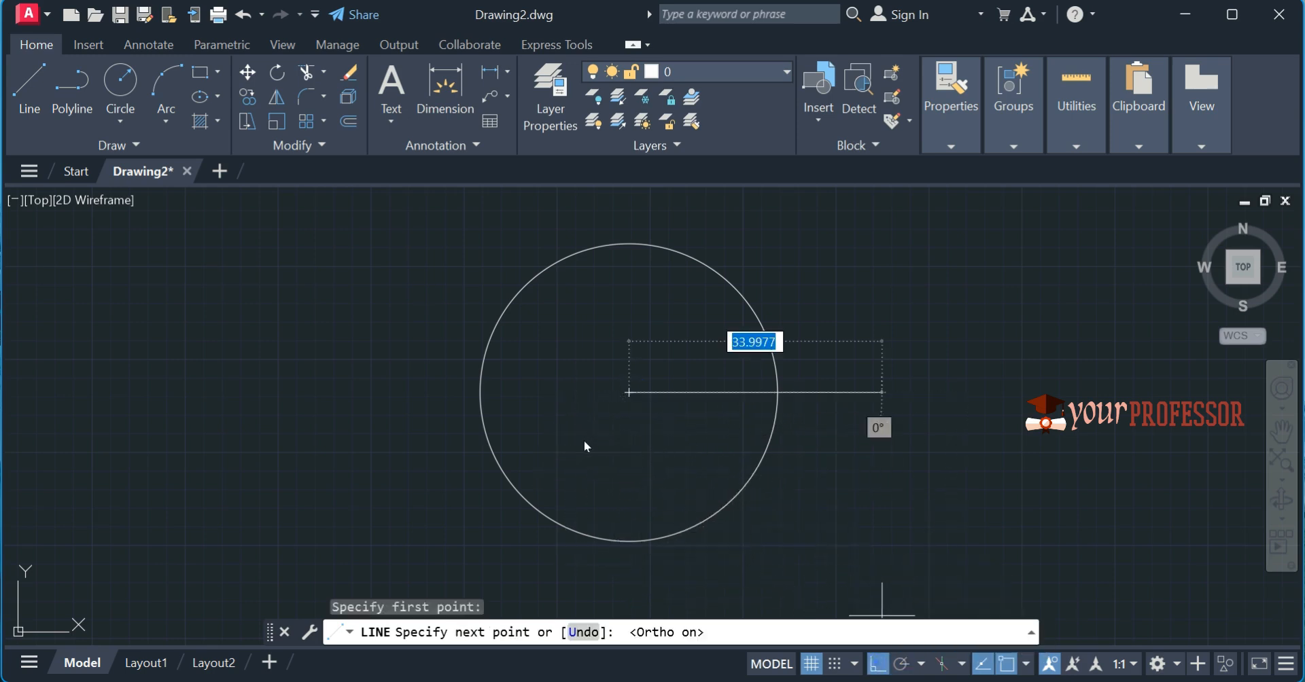
left_click(629, 542)
mouse_move(938, 571)
middle_mouse_down()
mouse_move(868, 501)
mouse_move(776, 463)
middle_mouse_up()
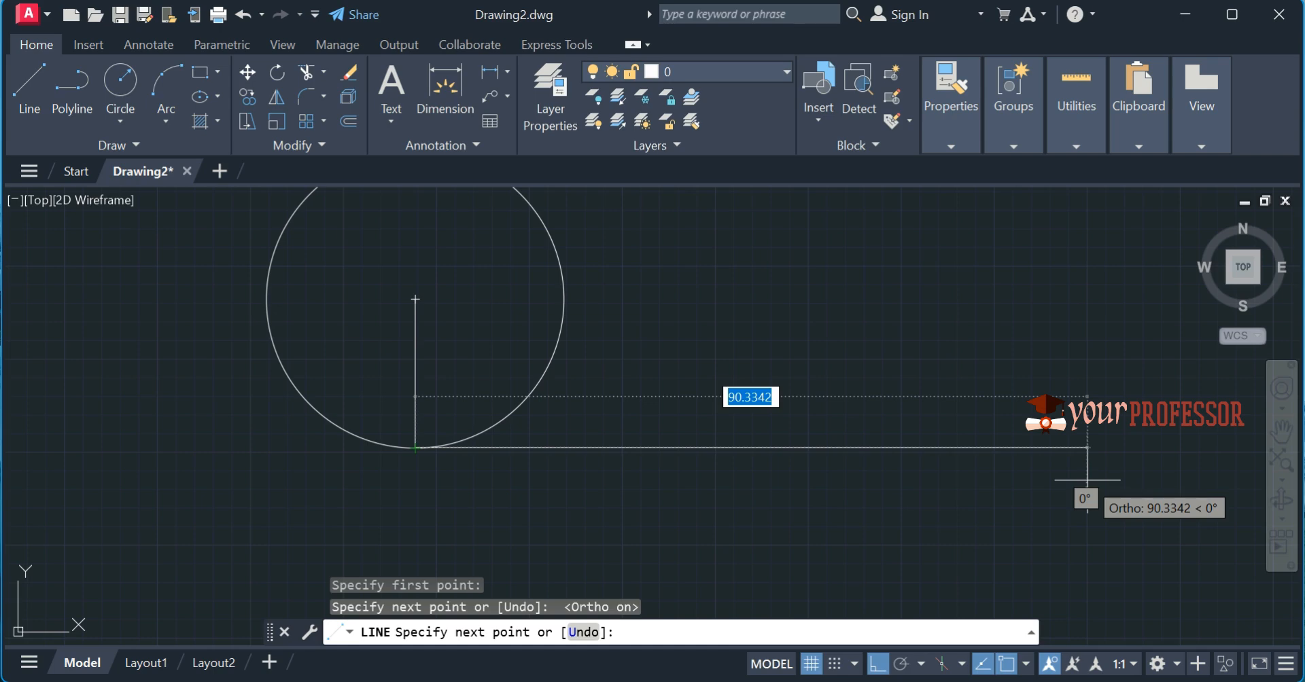
type("125.71")
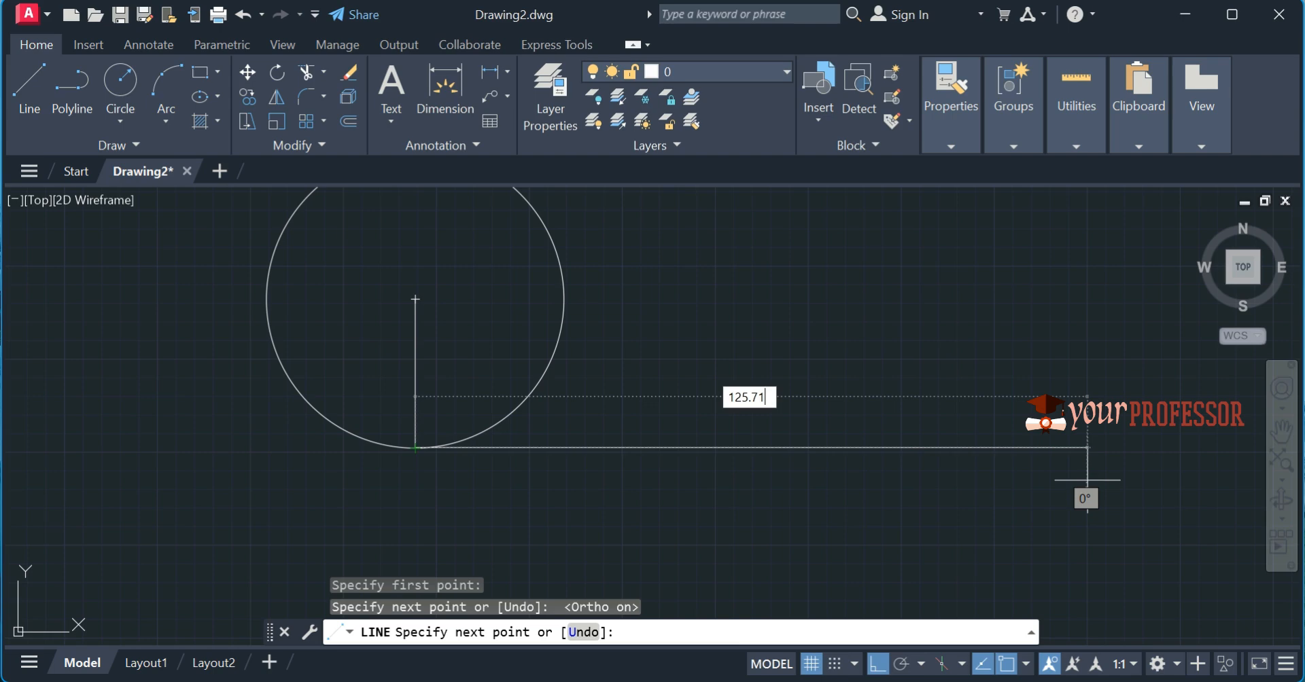
key("Return")
key("Return")
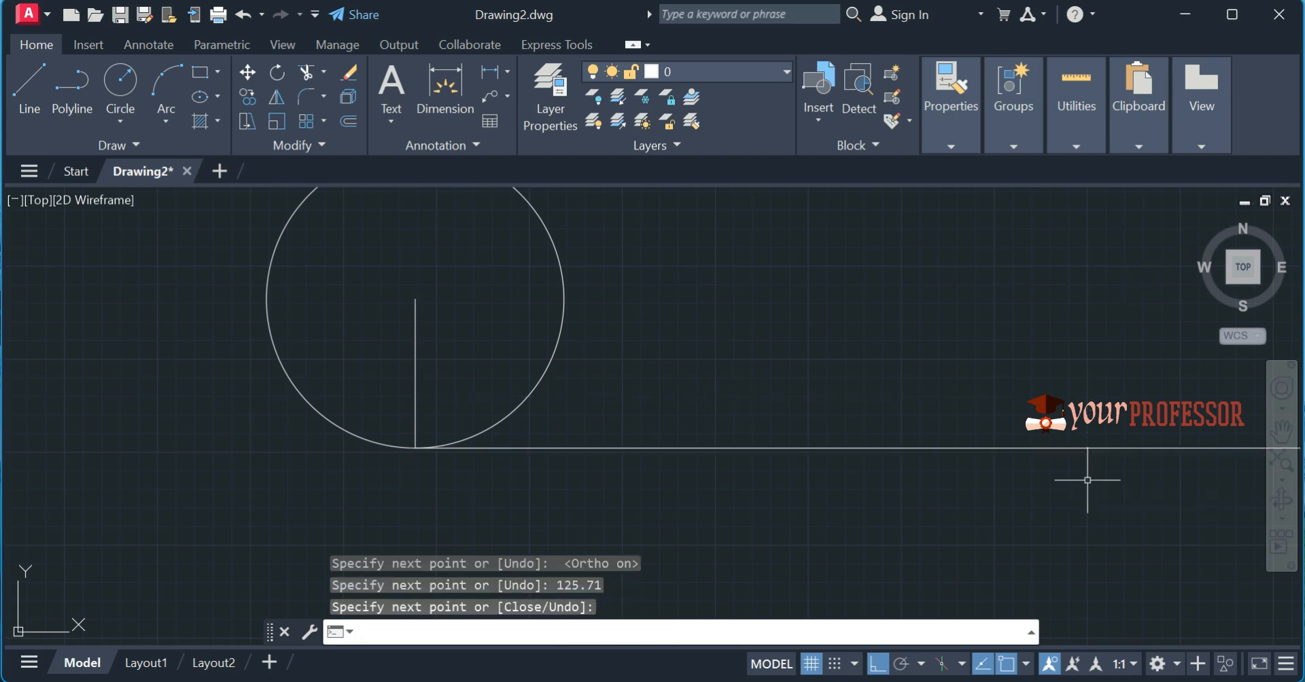
scroll(704, 349, "down", 5)
scroll(703, 349, "up", 4)
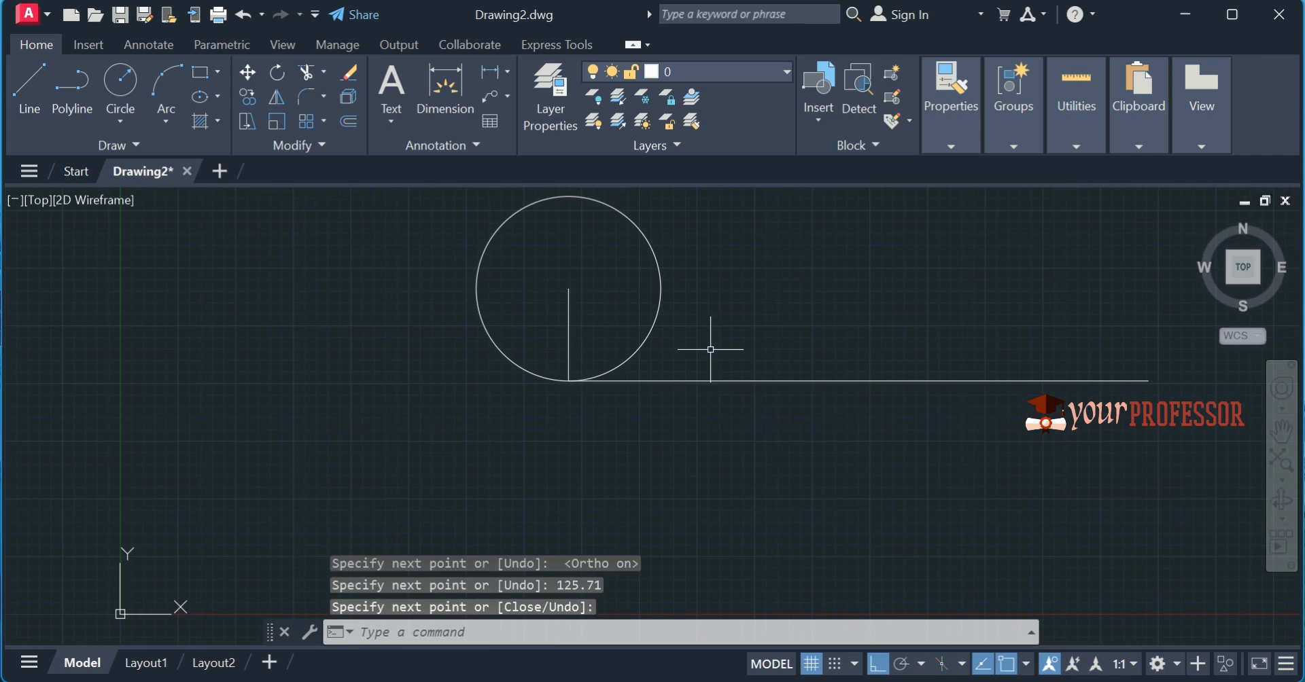
left_click(813, 406)
left_click(784, 312)
left_click(666, 331)
left_click(656, 298)
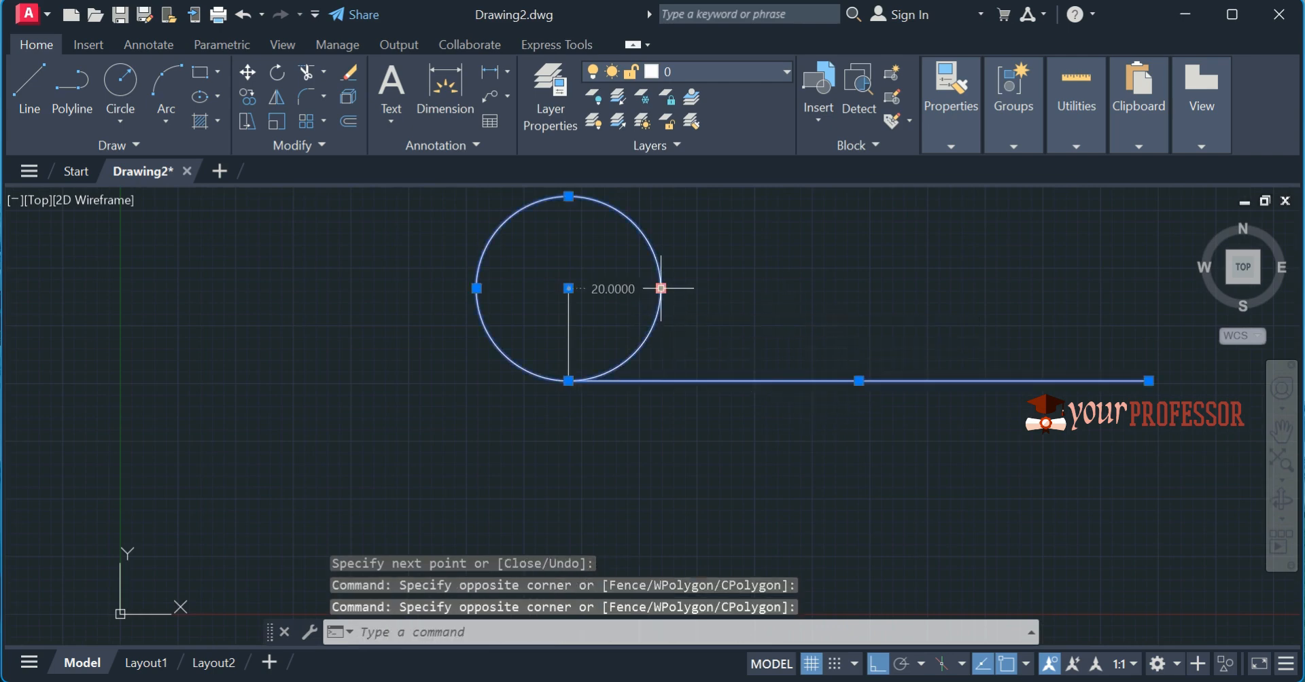
key("Escape")
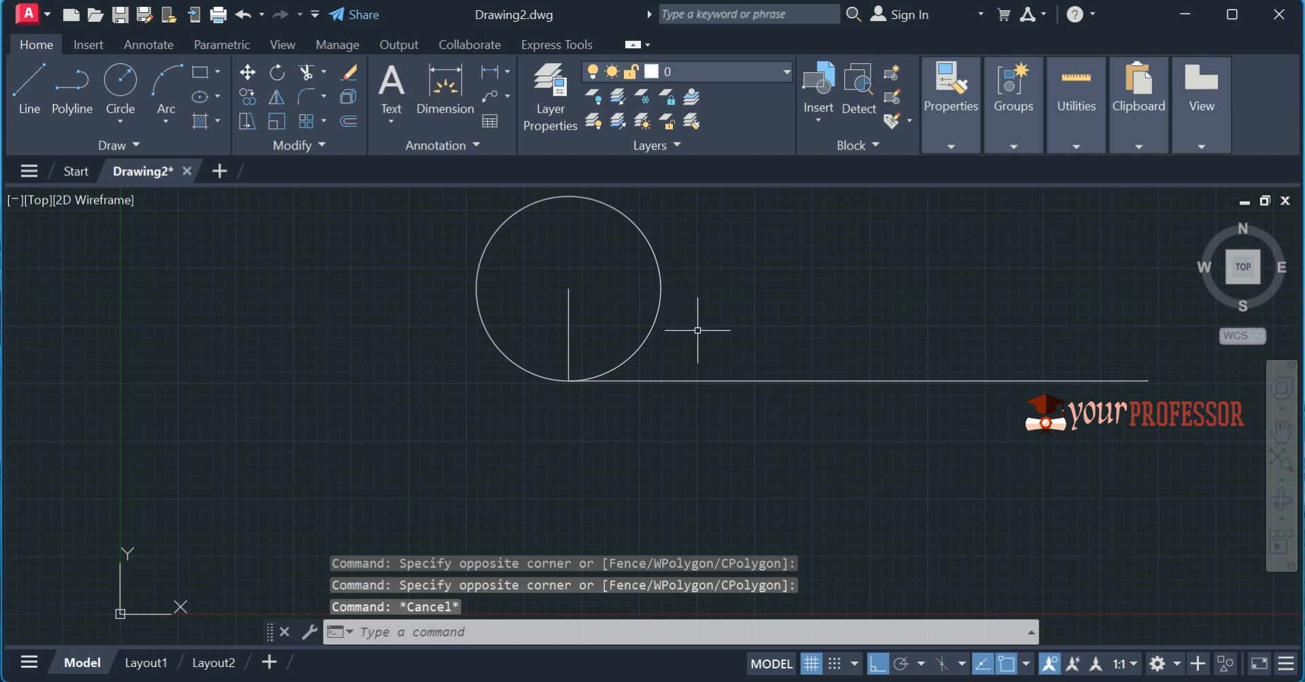
Create a polar array of the vertical radius line around the circle's centre, with 6 items filling 360 degrees
left_click(587, 332)
left_click(524, 280)
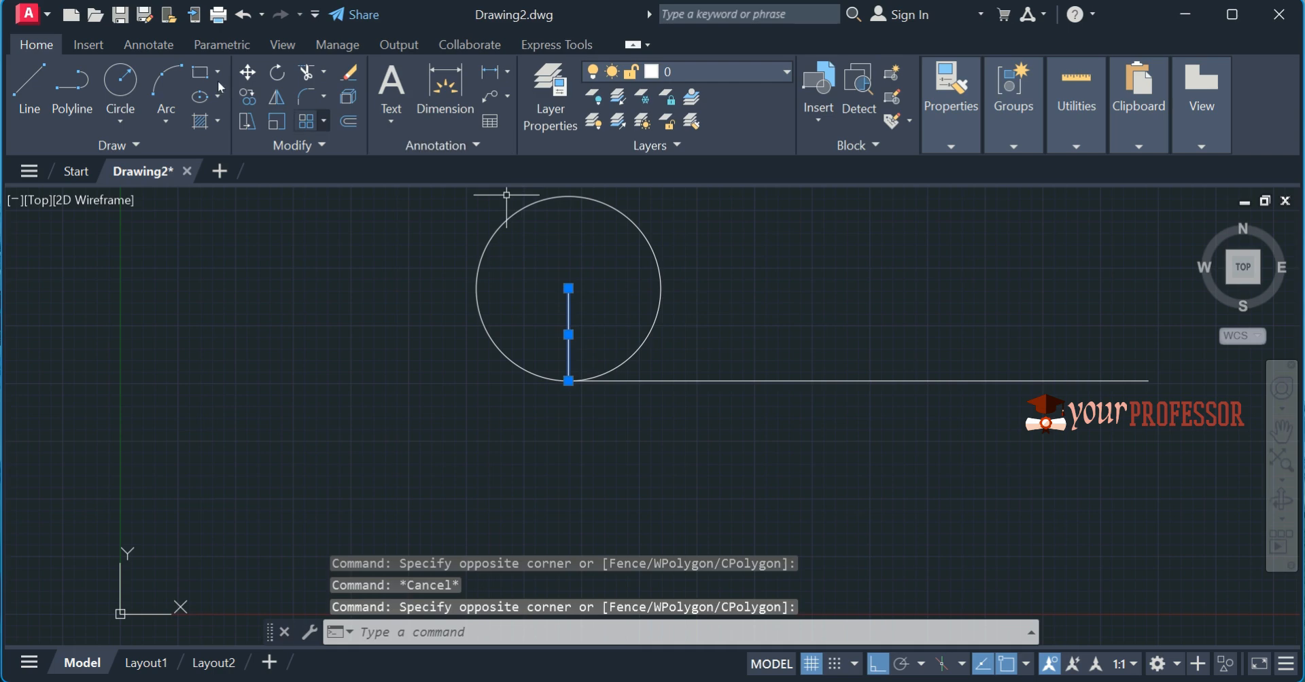
left_click(323, 121)
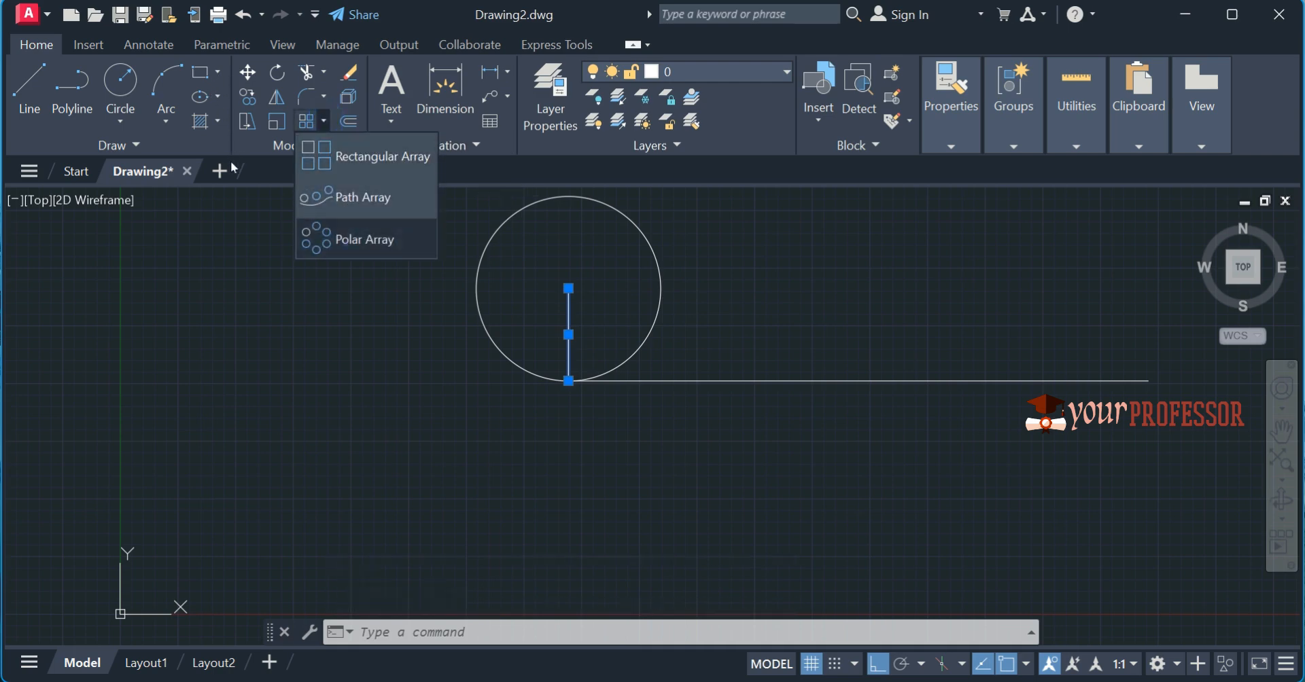
left_click(360, 240)
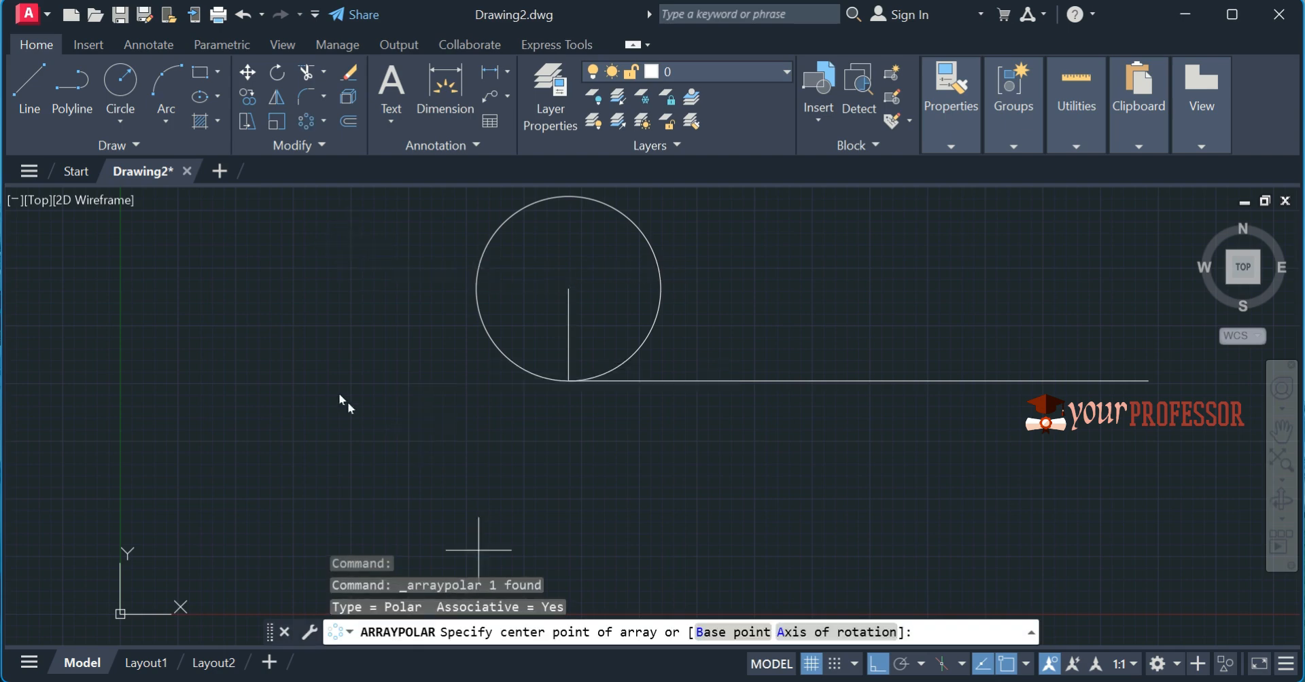
left_click(568, 289)
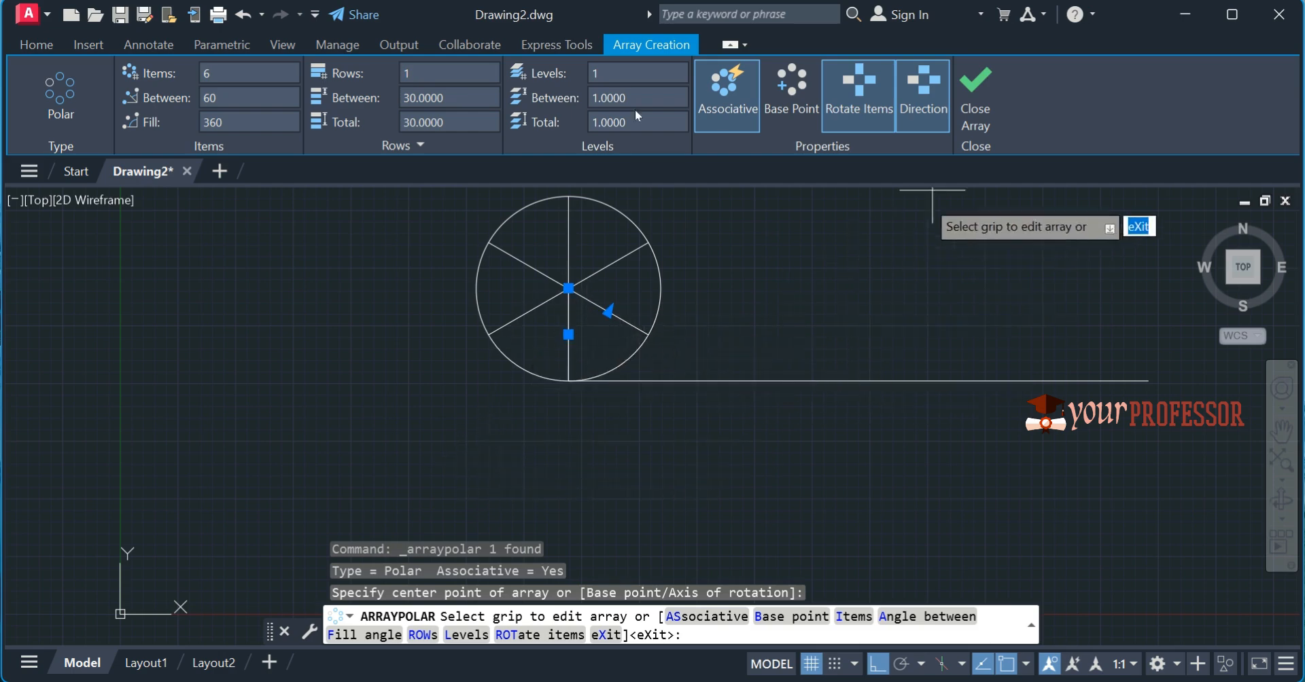
key("Return")
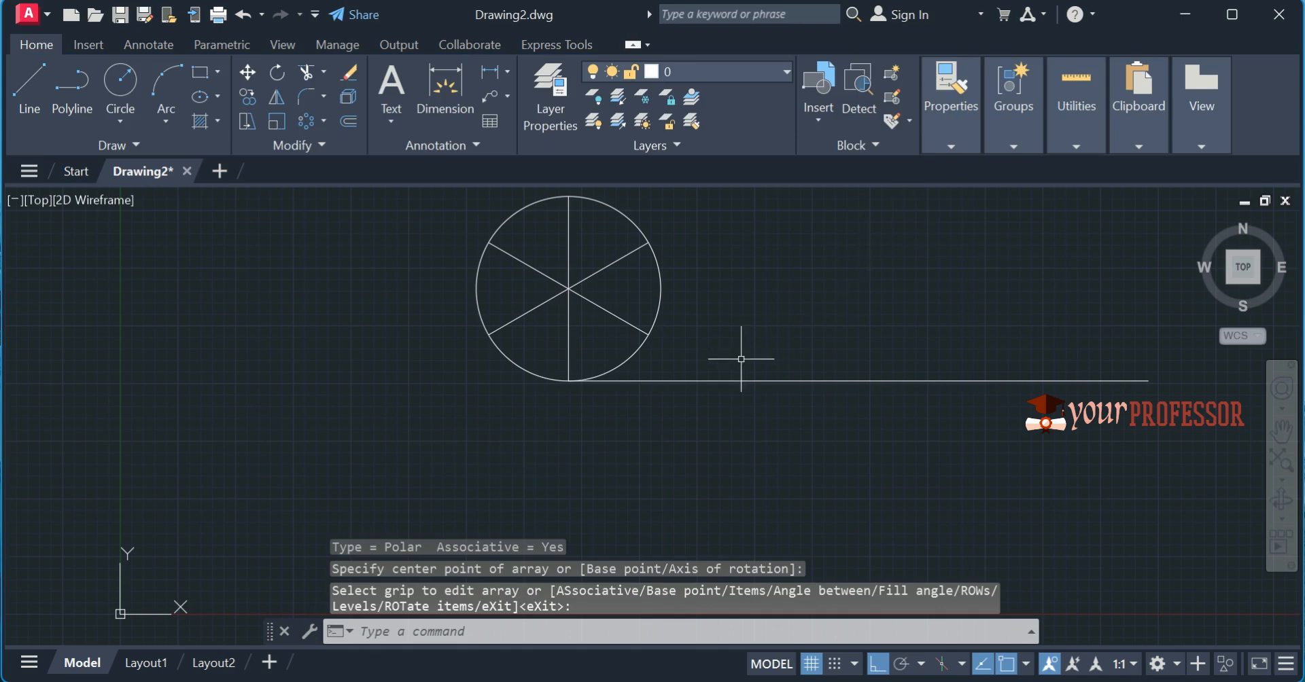
left_click(615, 262)
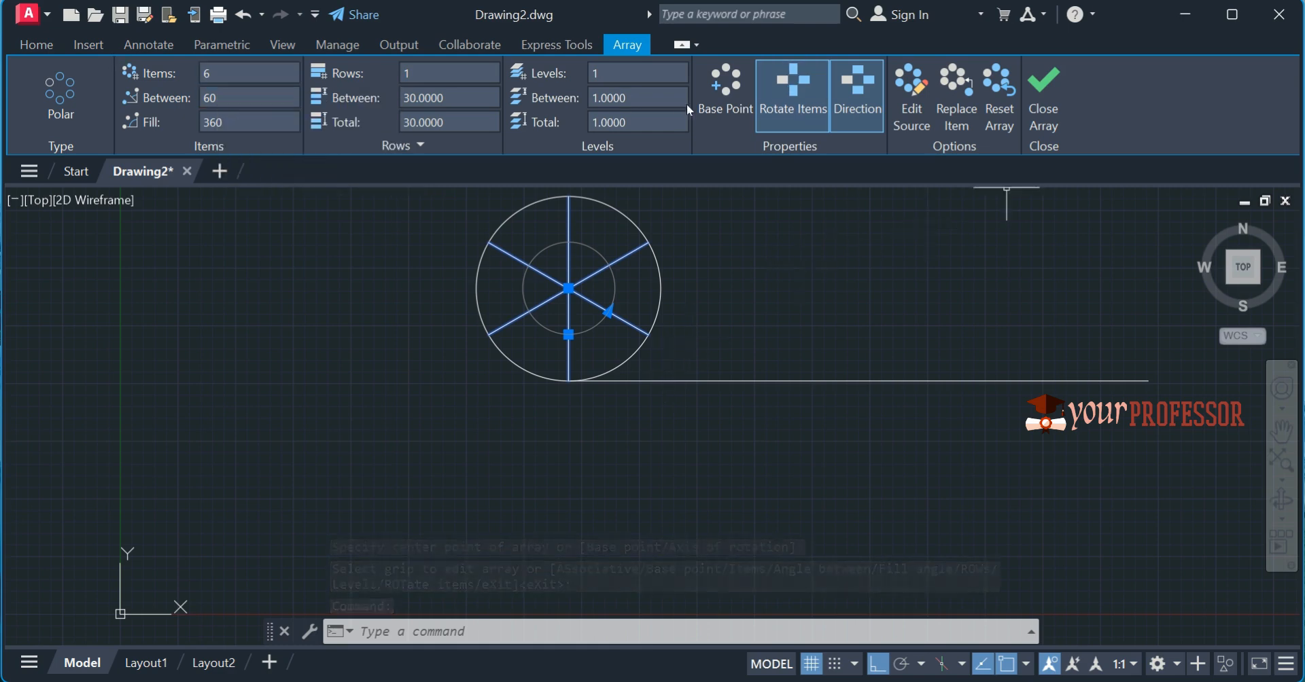
Undo the earlier text entry and place single-line text P, height 2.5 and rotation 0, just below the circle's bottom point
key("ctrl+z")
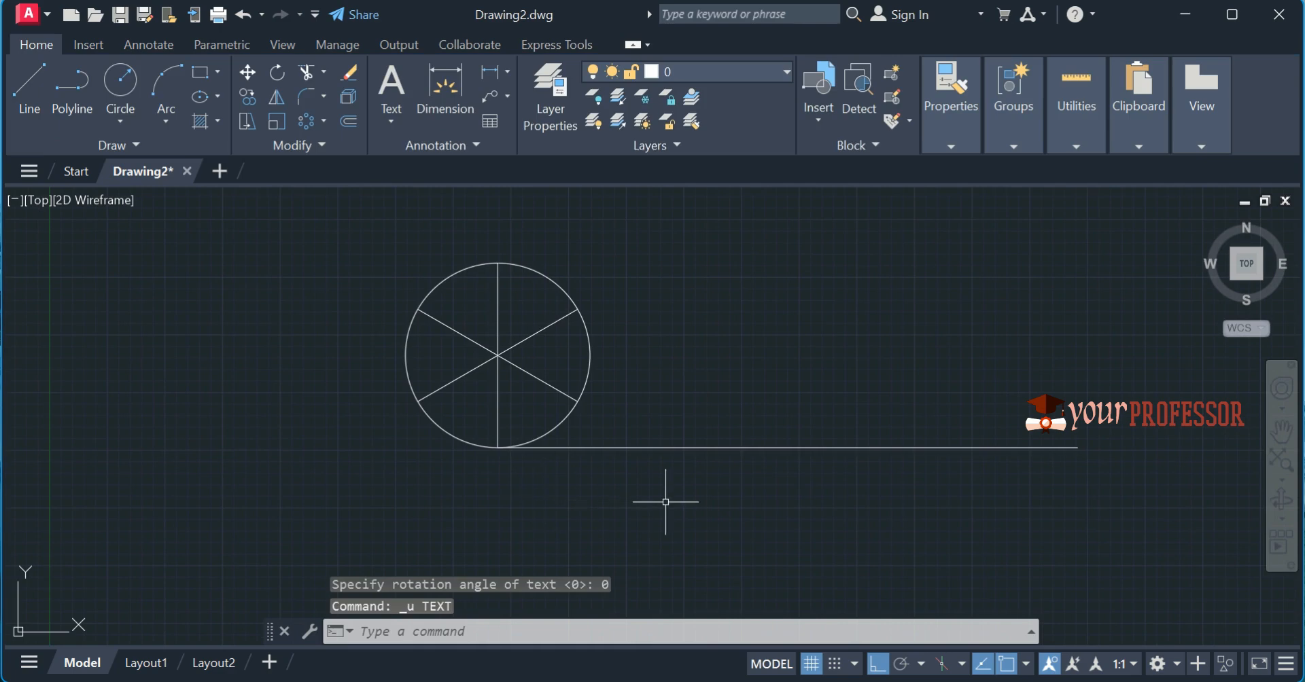
type("text")
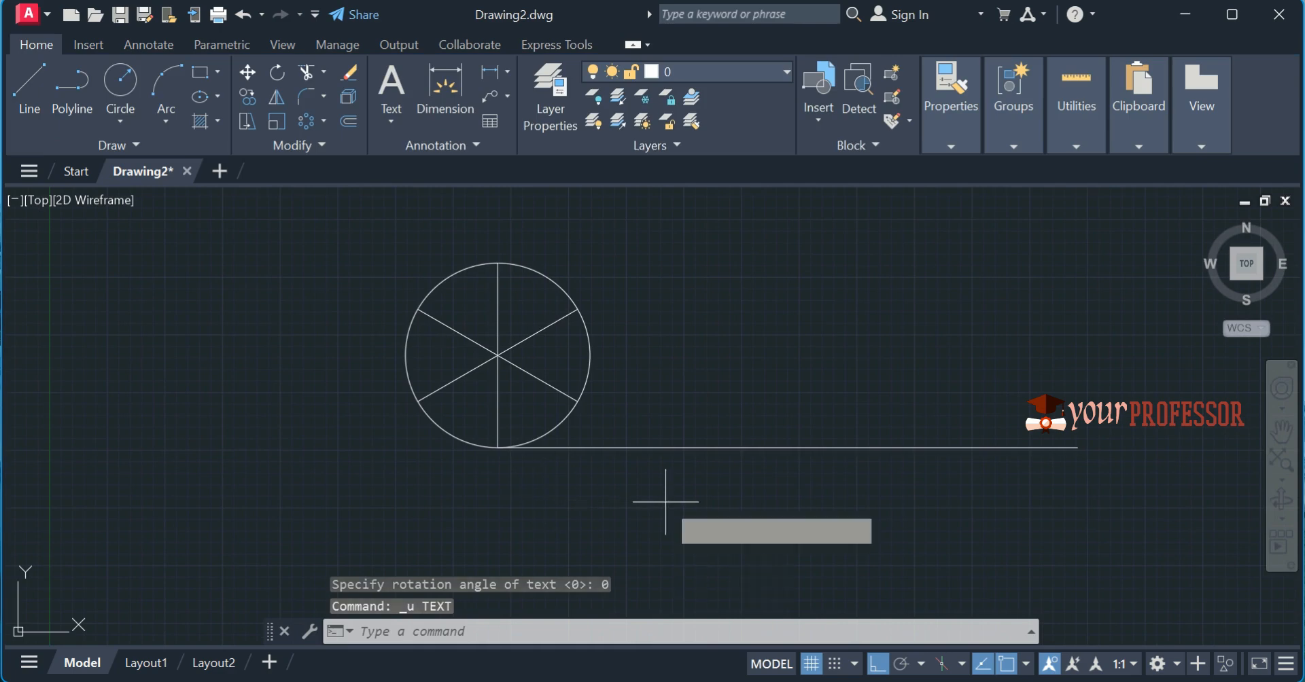
key("Return")
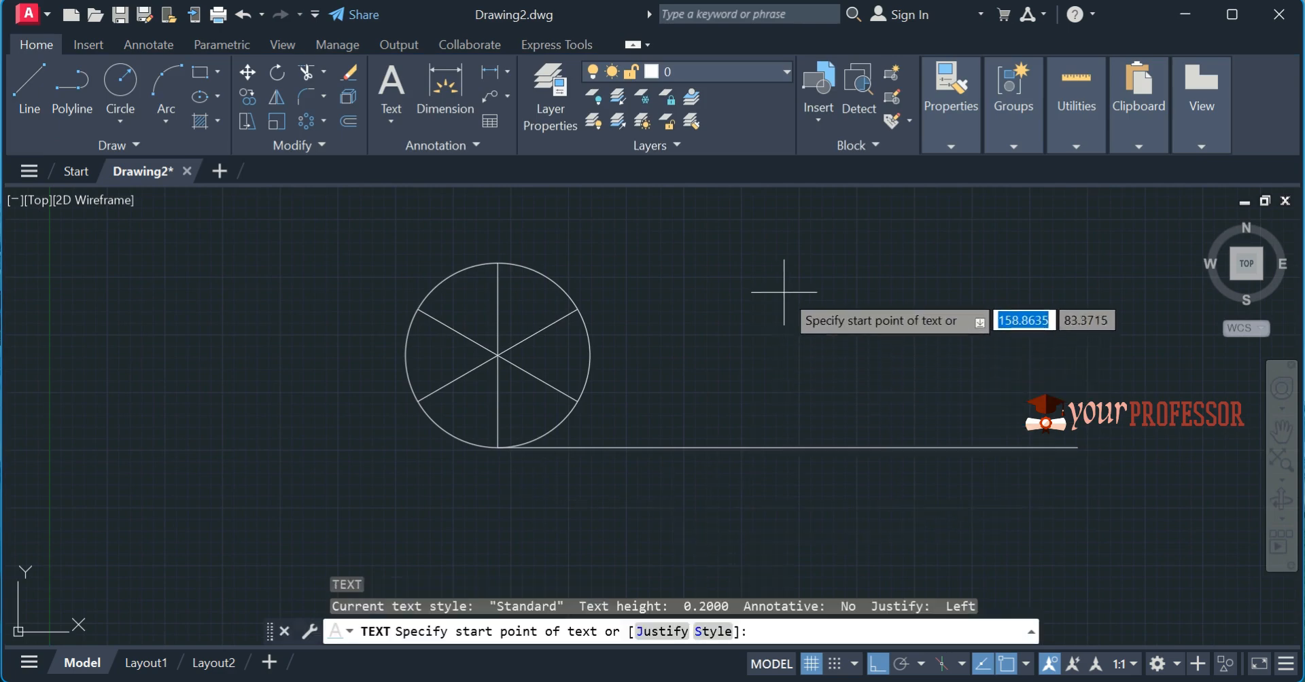
left_click(785, 280)
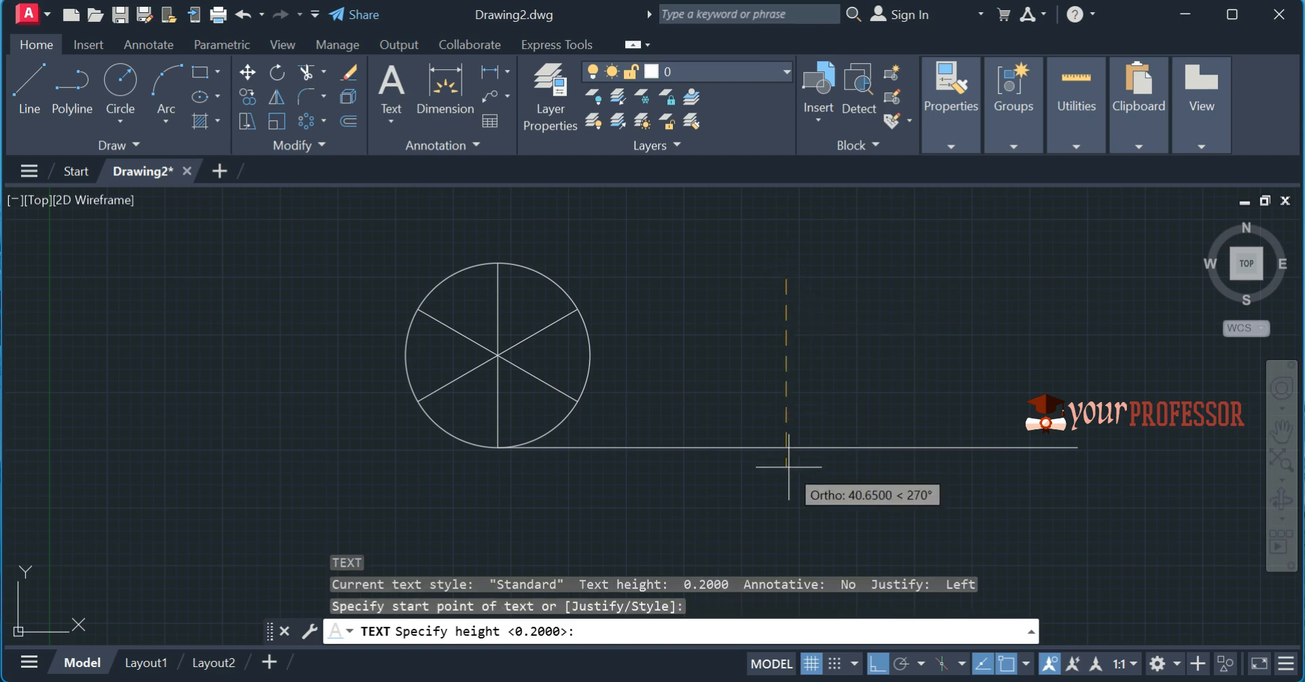
type("2.5")
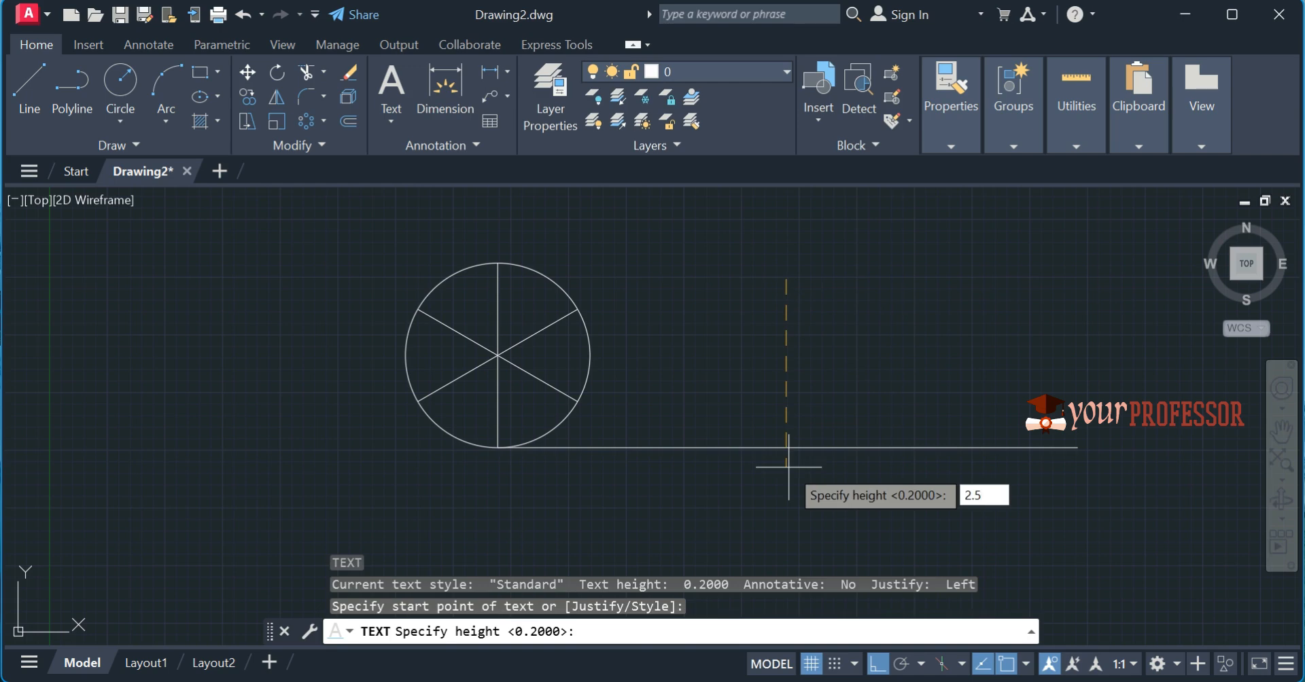
key("Return")
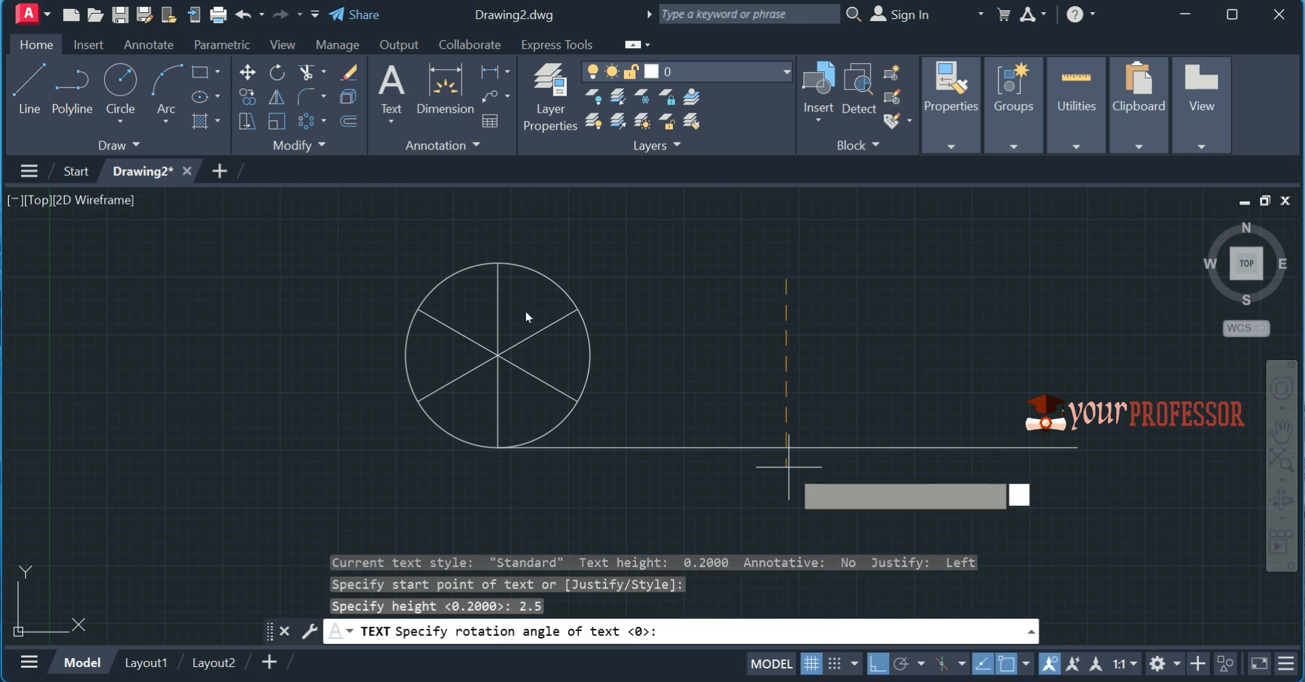
type("0")
key("Return")
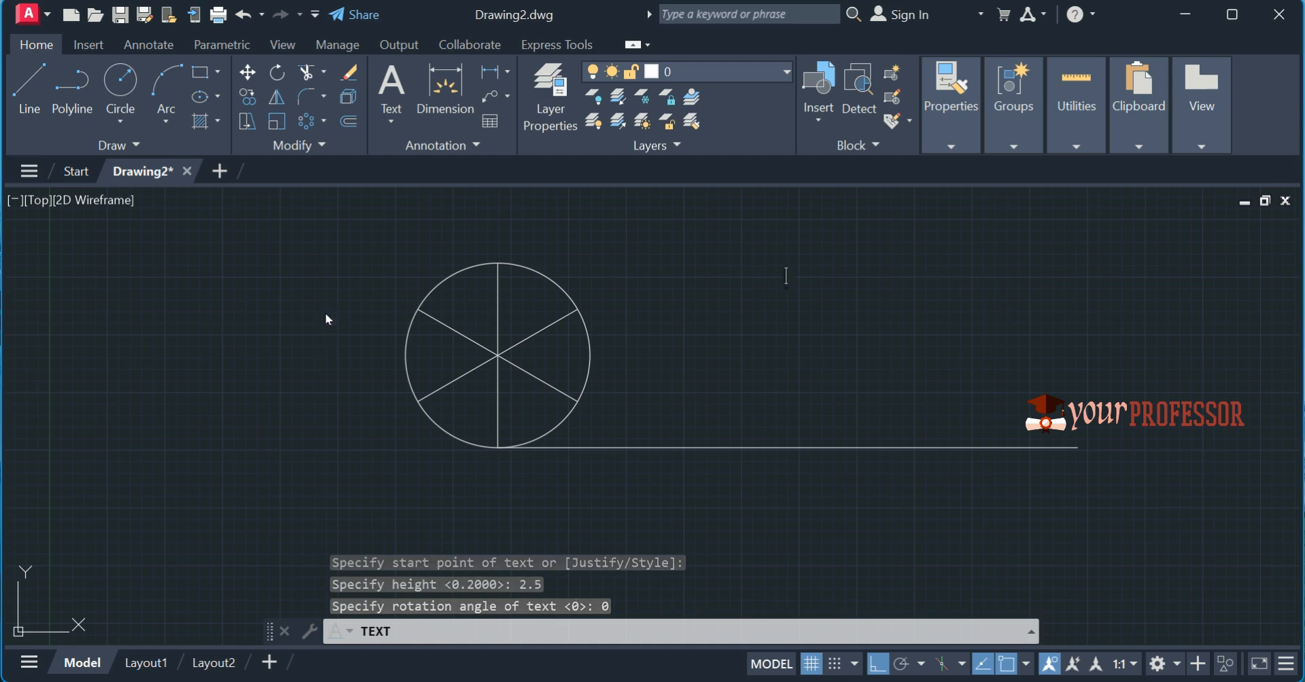
left_click(489, 467)
type("P")
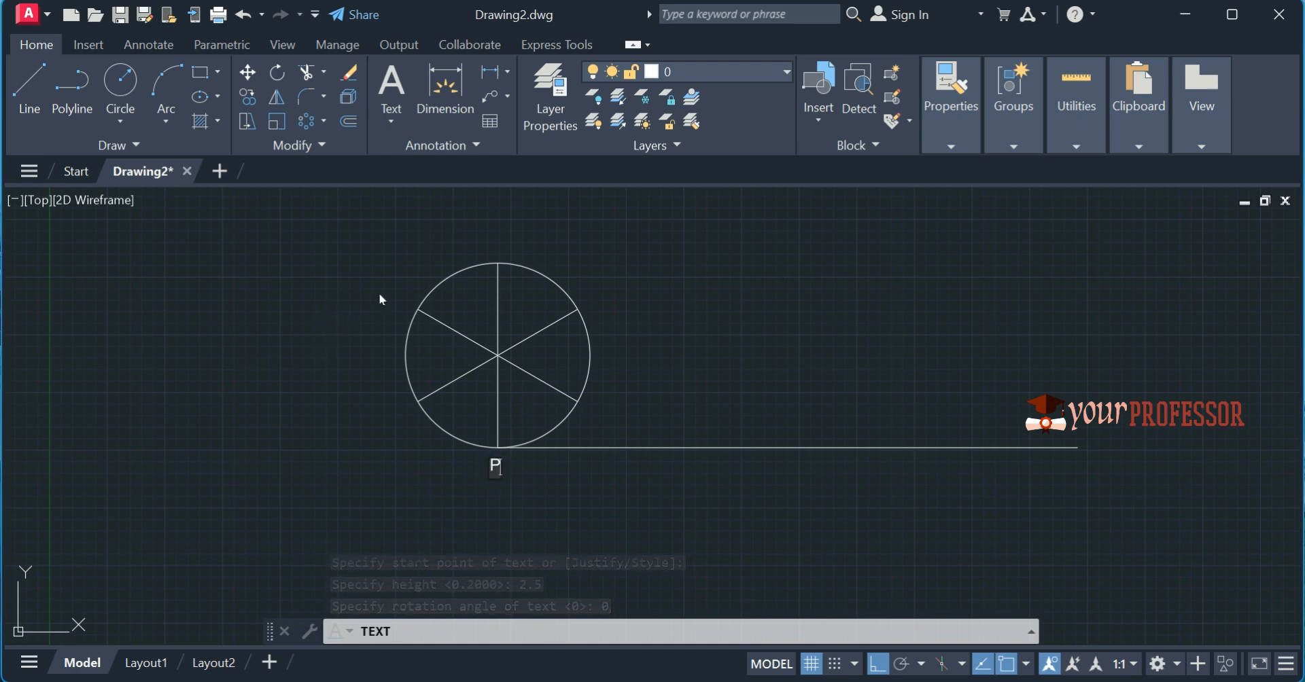
Label the remaining division points 1 to 5 counterclockwise around the circle, starting at its lower-right point
left_click(590, 413)
type("1")
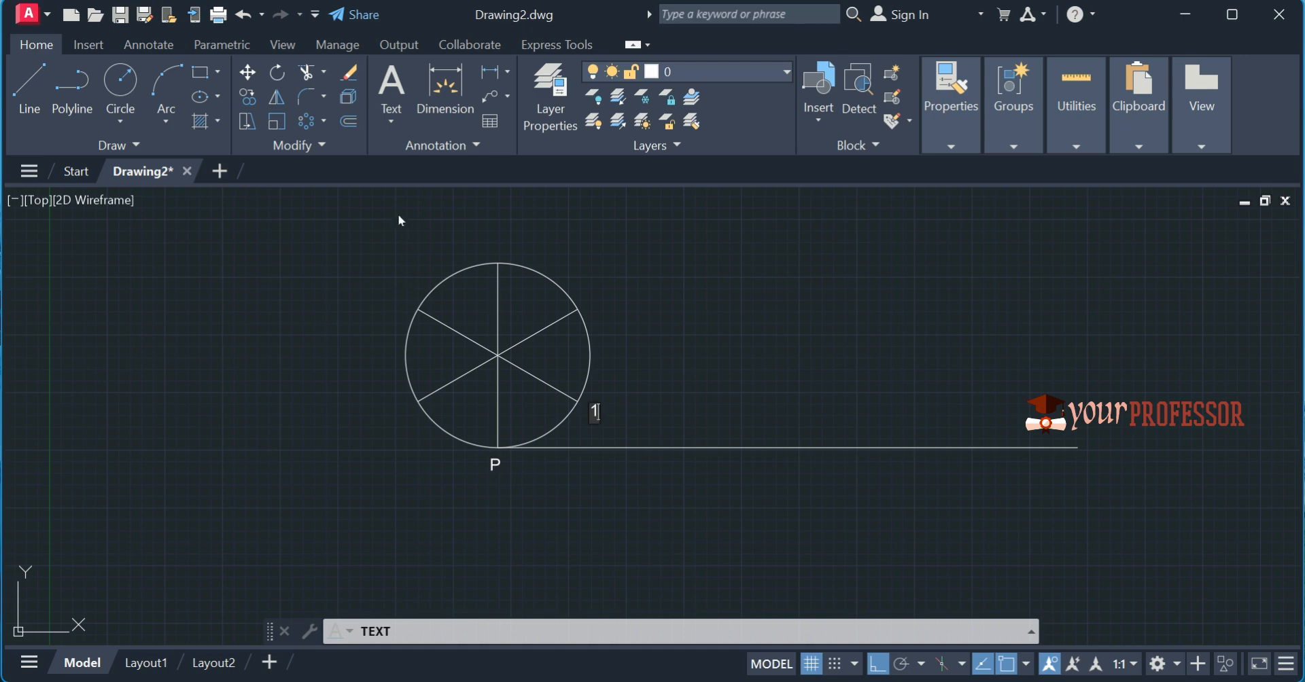
left_click(588, 303)
type("2")
left_click(496, 248)
type("3")
left_click(404, 304)
type("4")
left_click(402, 413)
type("5")
left_click(514, 507)
key("Return")
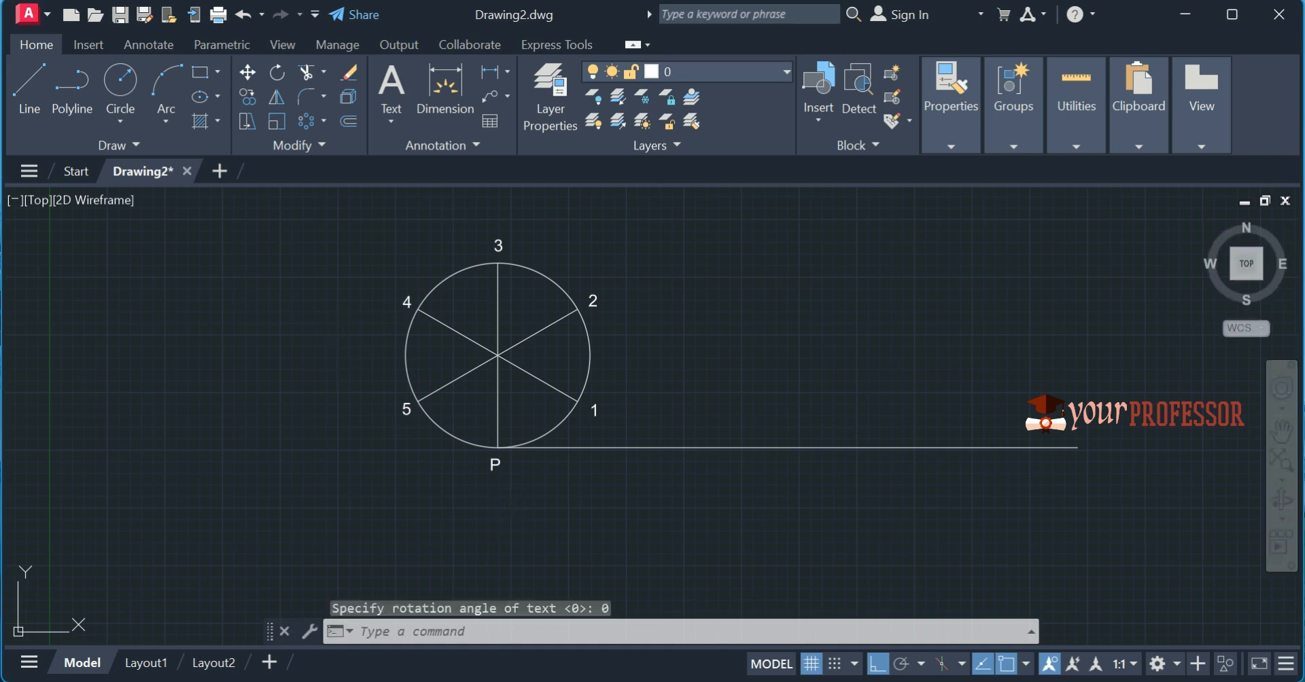
Change the P label below the circle to P(6)
left_click(493, 464)
double_click(493, 466)
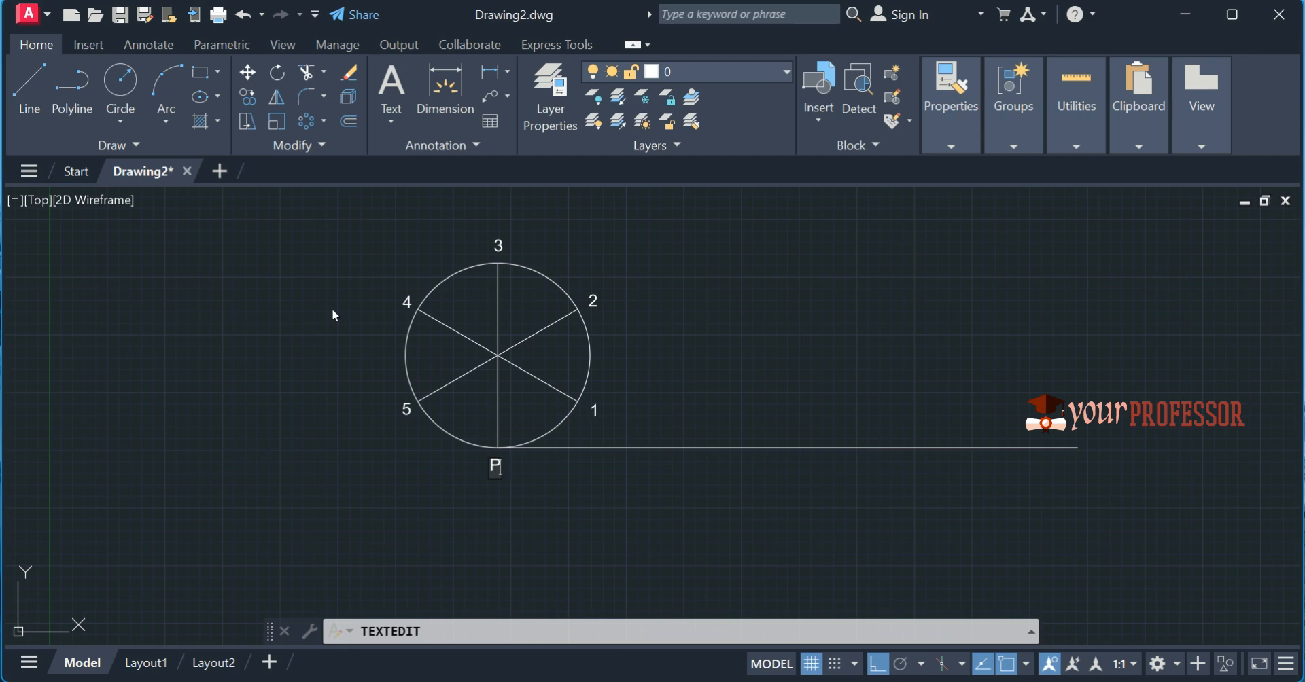
type("(6)")
key("Escape")
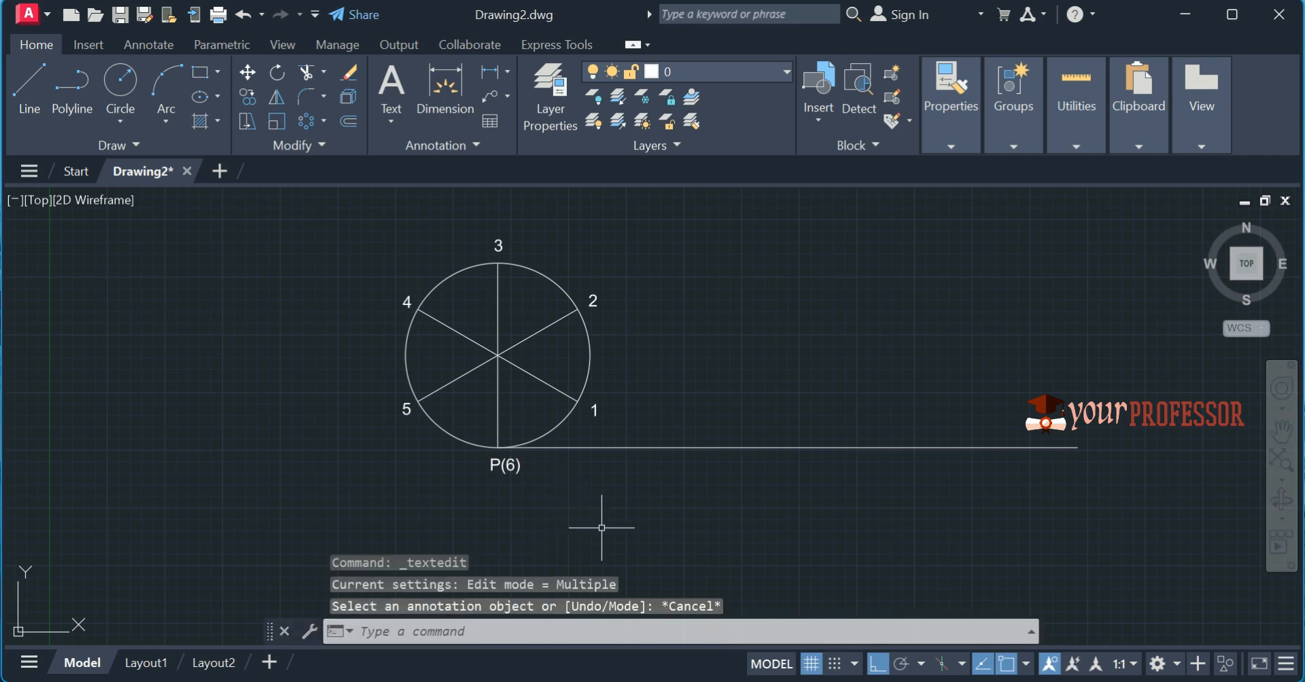
Draw a vertical line about 62 long upward from the right end of the base line
type("l")
key("Return")
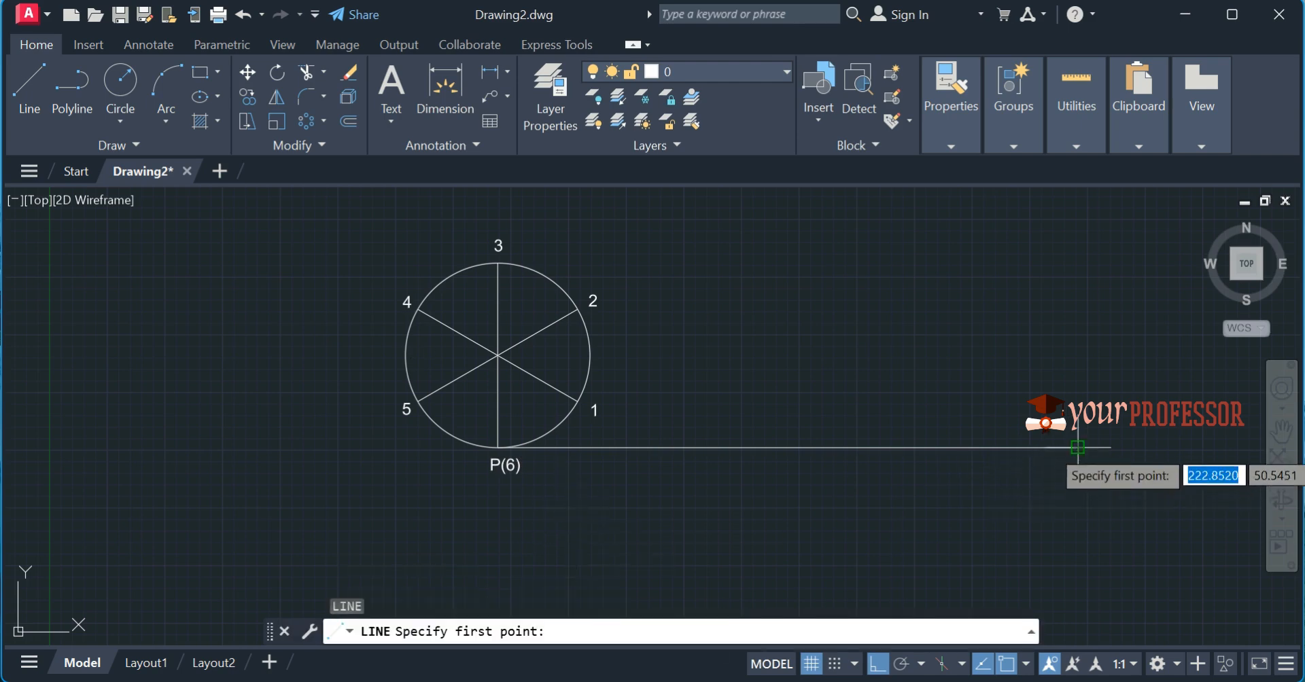
left_click(1077, 448)
middle_click_drag(1026, 303, 1017, 355)
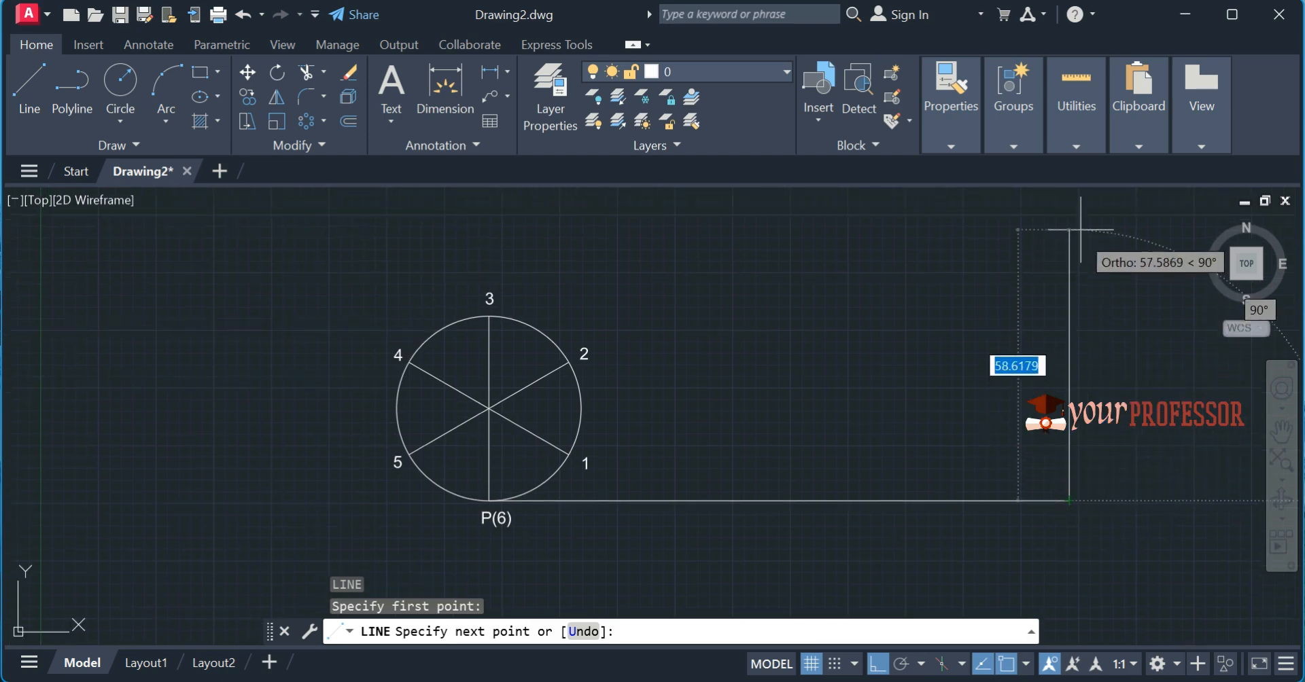
left_click(1114, 303)
key("Return")
Draw horizontal lines from points 5 and 4 of the circle to the right, extending past the vertical line
key("Return")
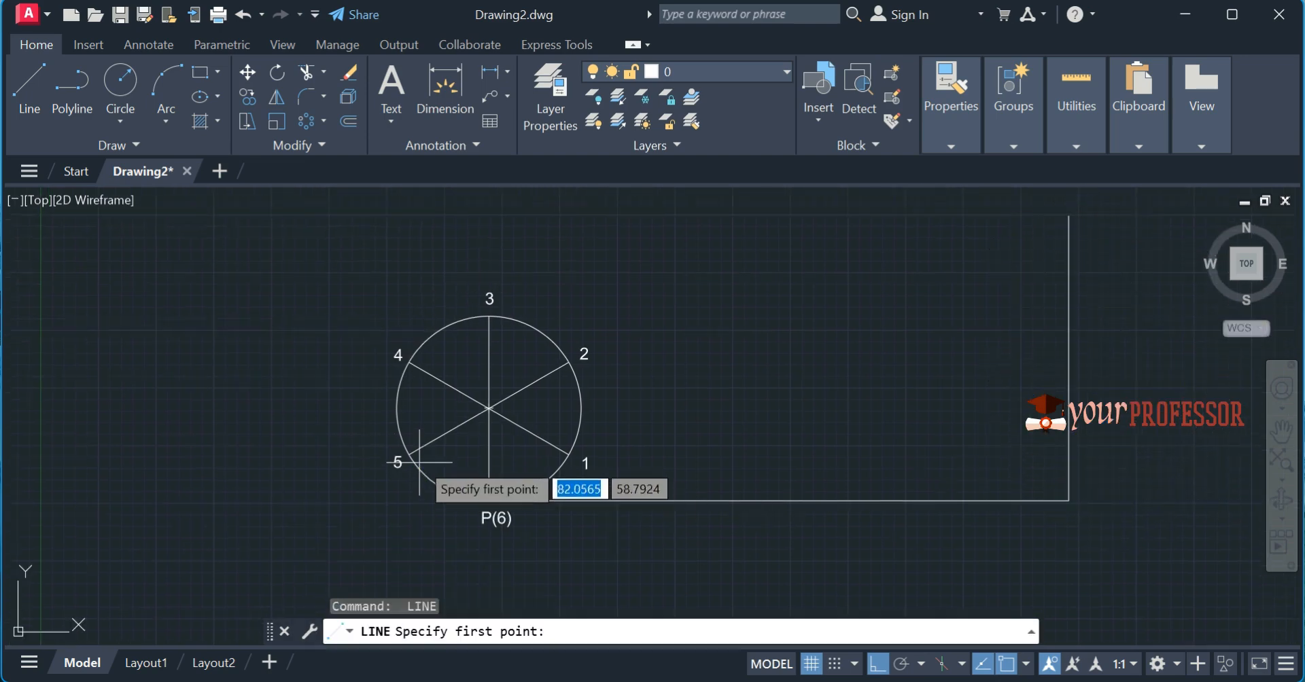
left_click(408, 454)
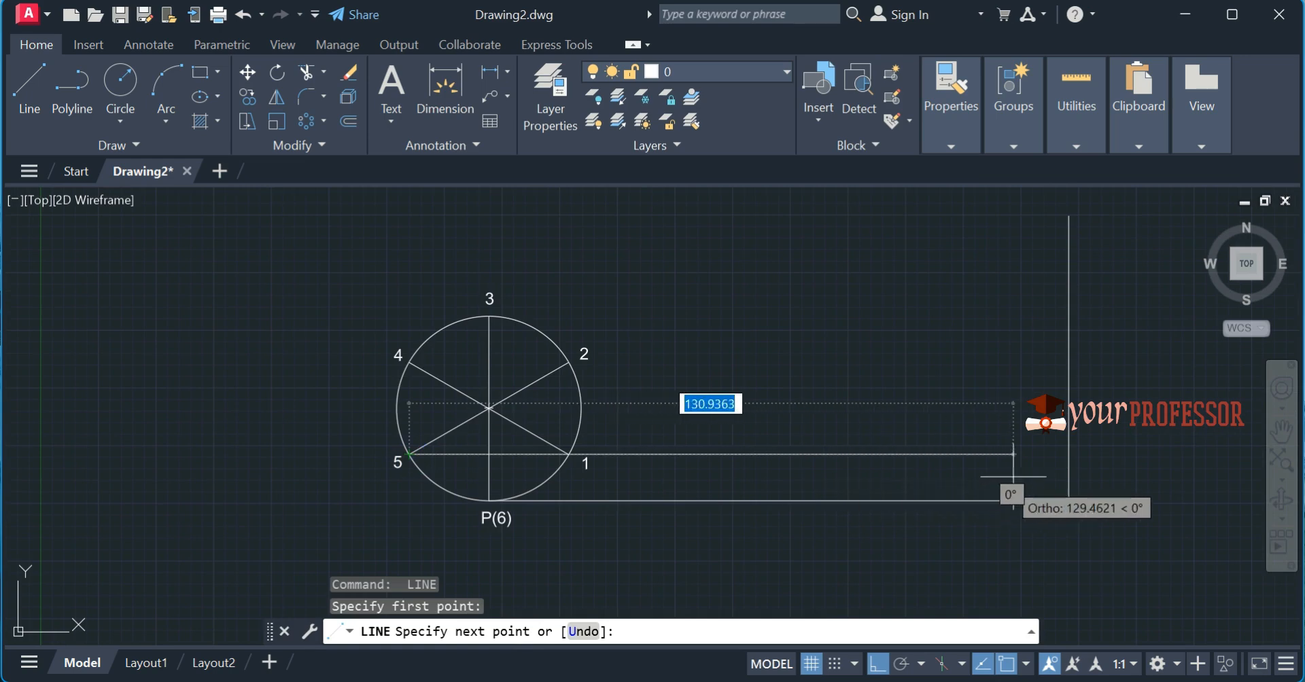
left_click(1139, 451)
key("Return")
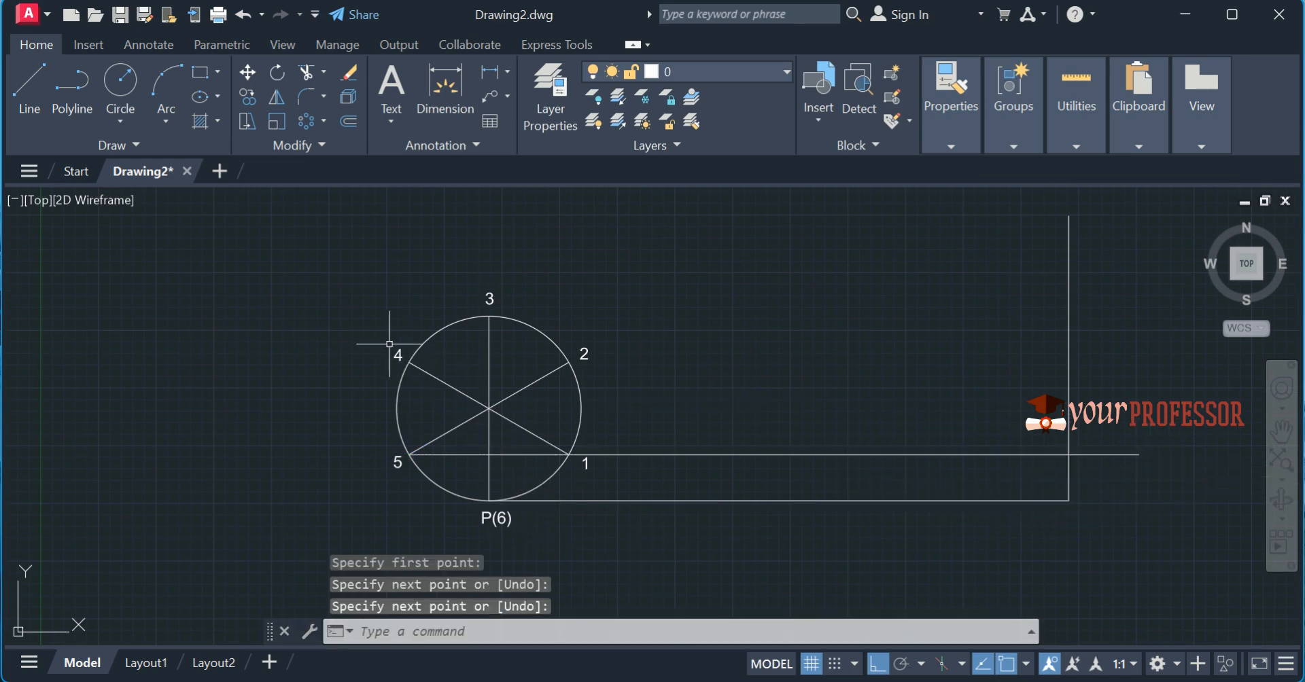
key("Return")
left_click(409, 361)
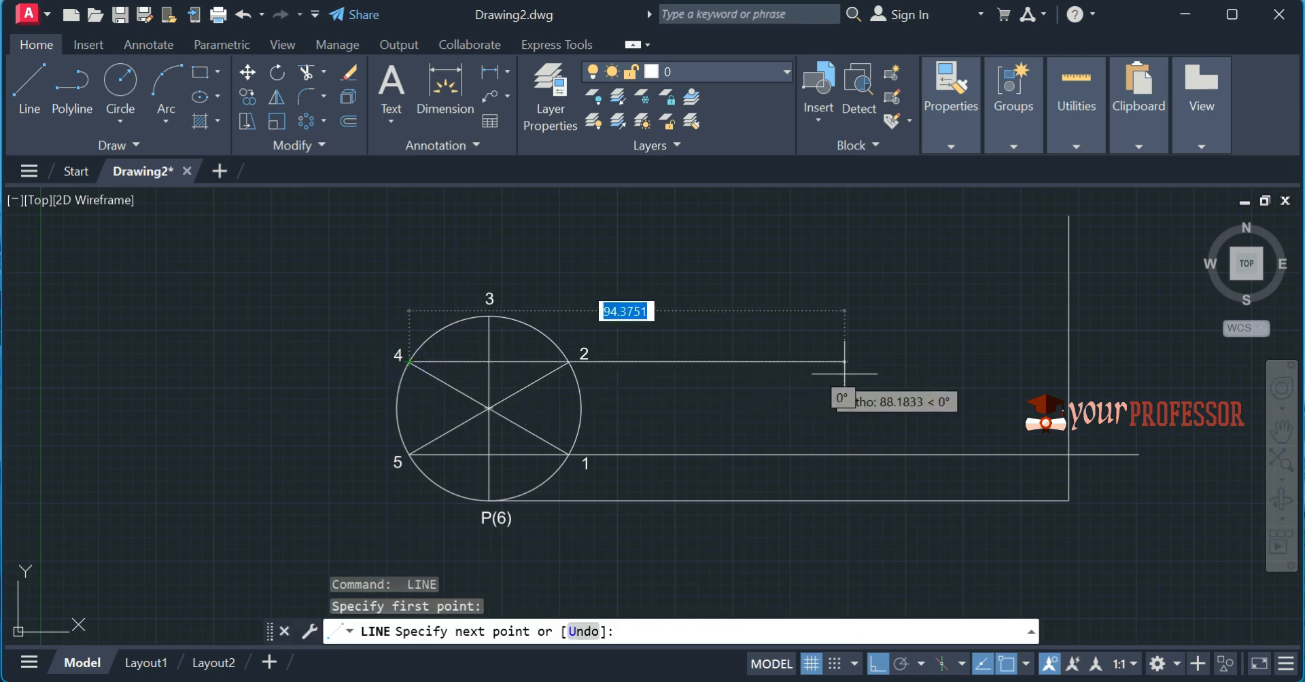
left_click(1105, 361)
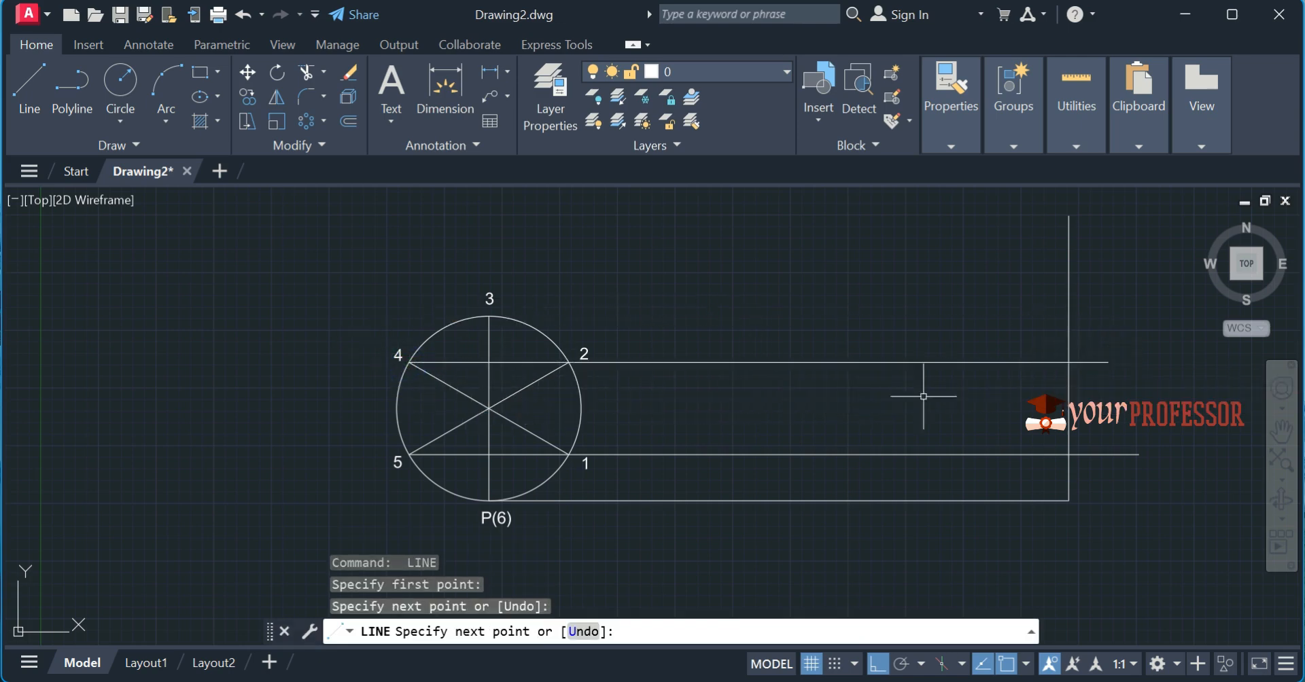
key("Return")
Draw horizontal lines from point 3 and from the circle's centre, both ending on the vertical line
key("Return")
left_click(474, 317)
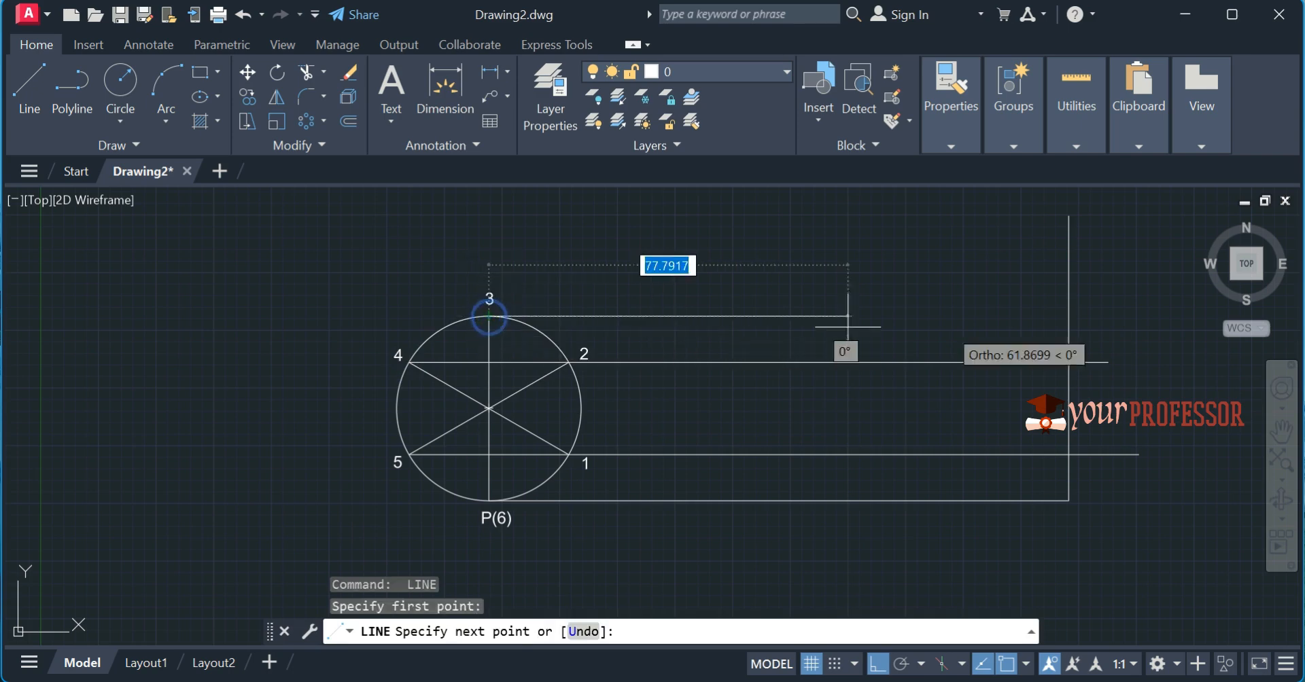
left_click(1068, 316)
key("Return")
key("Return")
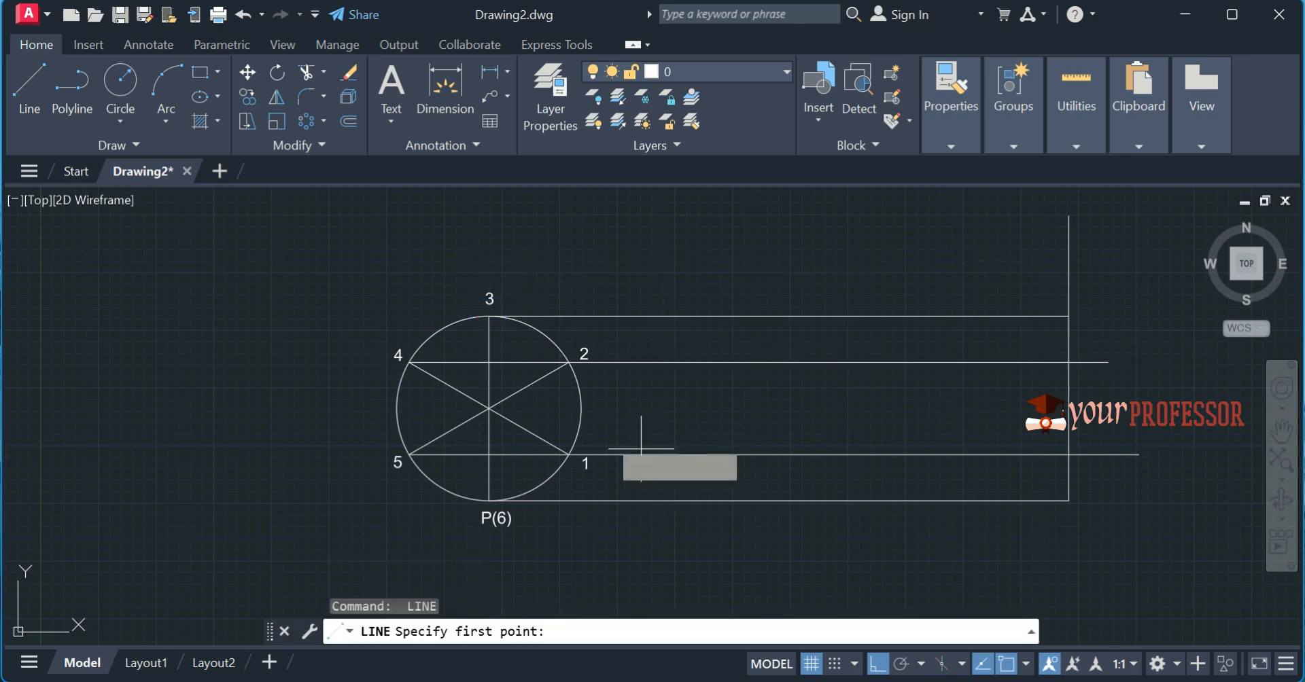
left_click(489, 408)
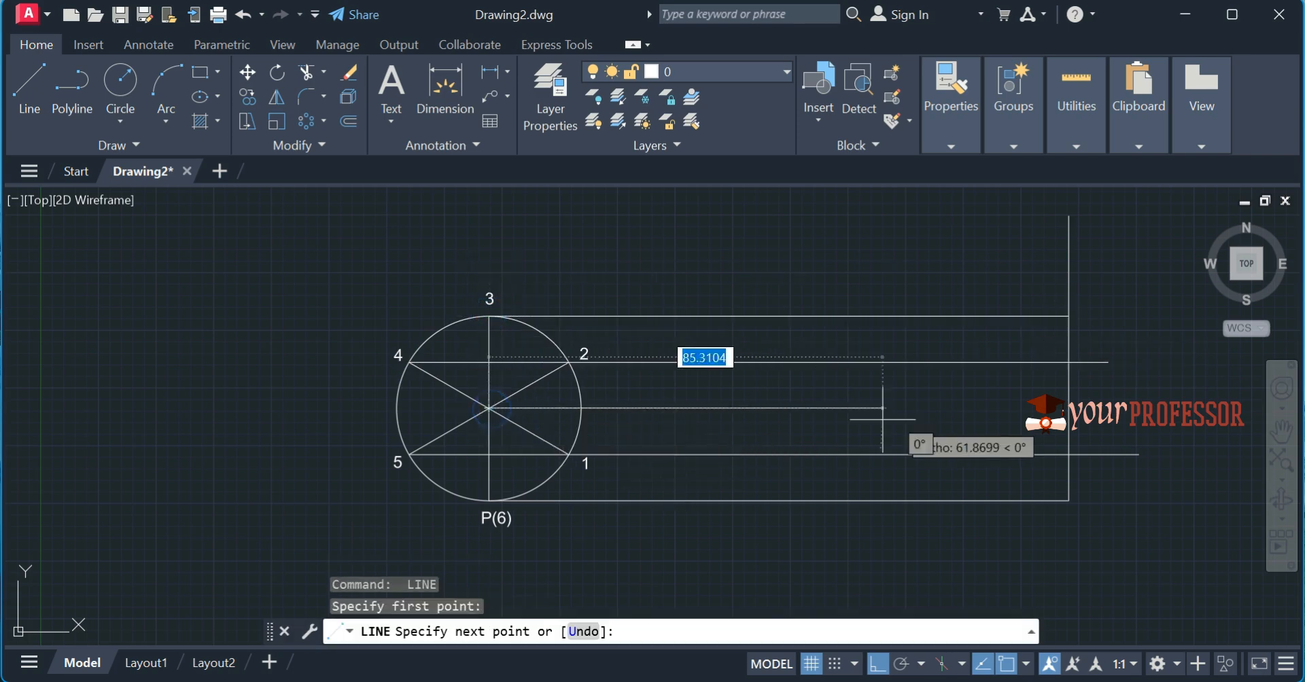
left_click(1068, 408)
key("Return")
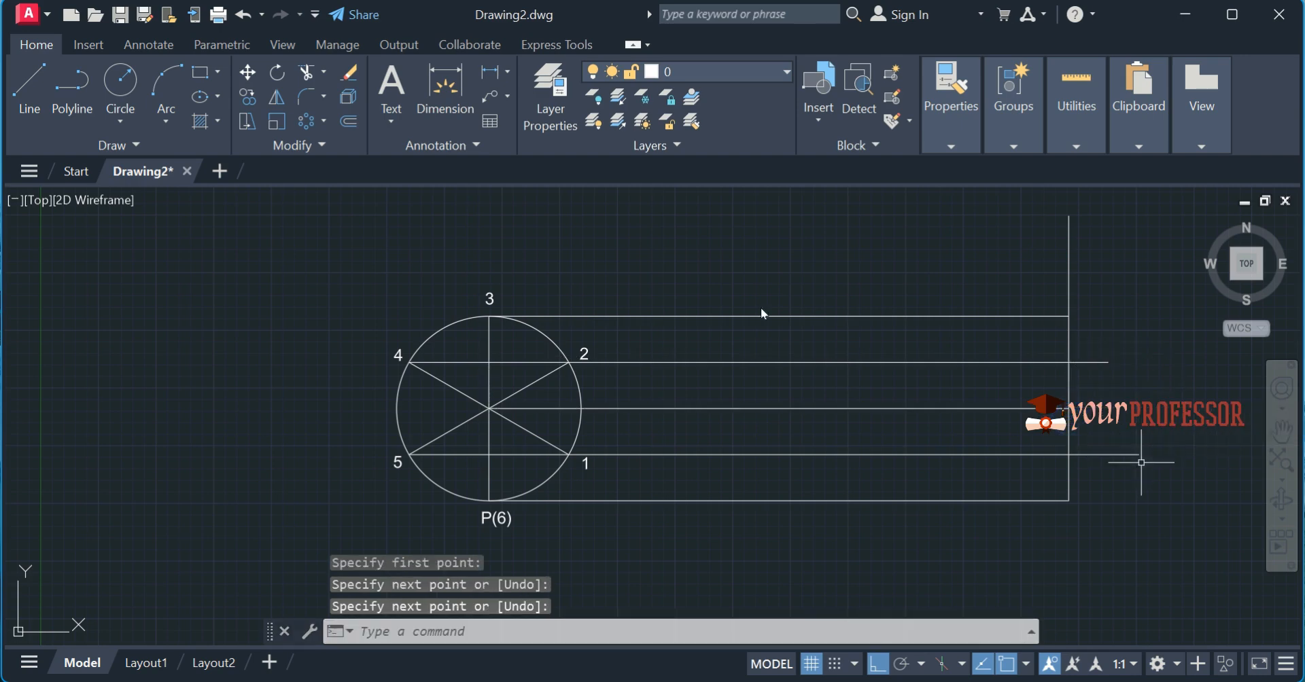
Trim the horizontal lines' overhangs beyond the vertical line and the part of the vertical line above the top horizontal
type("tr")
key("Return")
left_click(1114, 481)
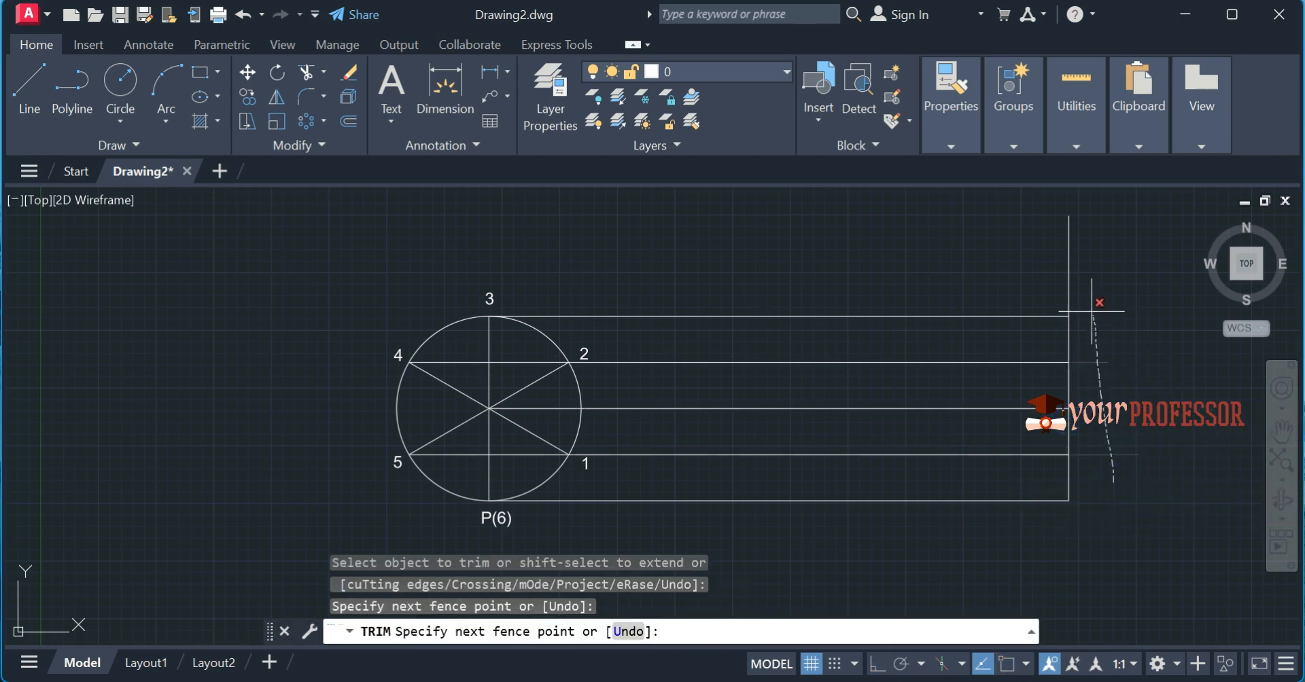
left_click(1011, 242)
key("Return")
key("Escape")
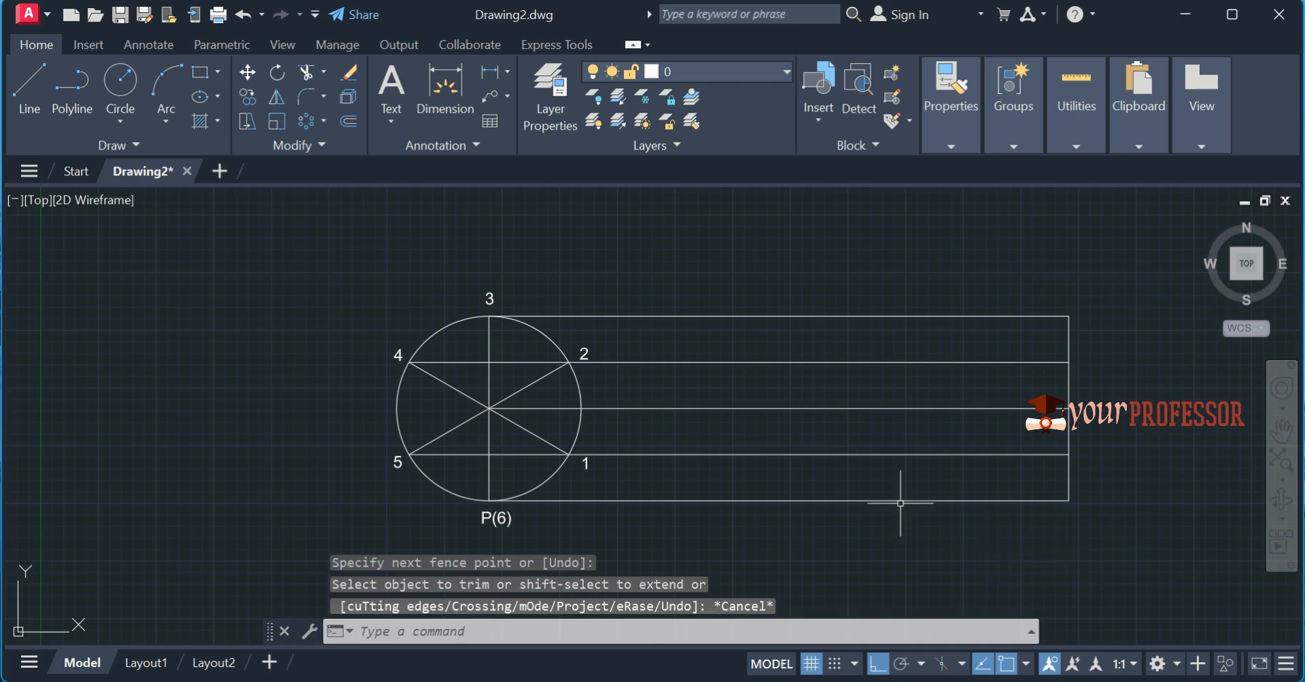
Change the colour of the horizontal line running from the circle's centre to green
left_click(841, 427)
left_click(802, 375)
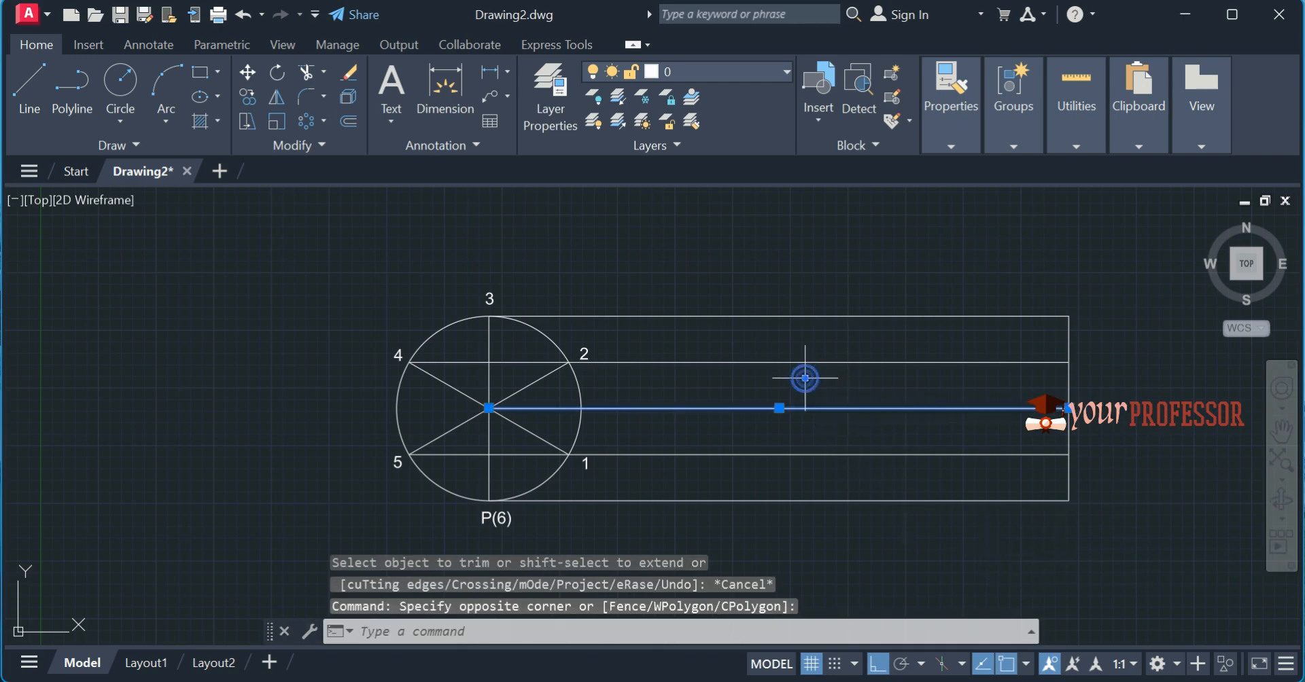
left_click(952, 146)
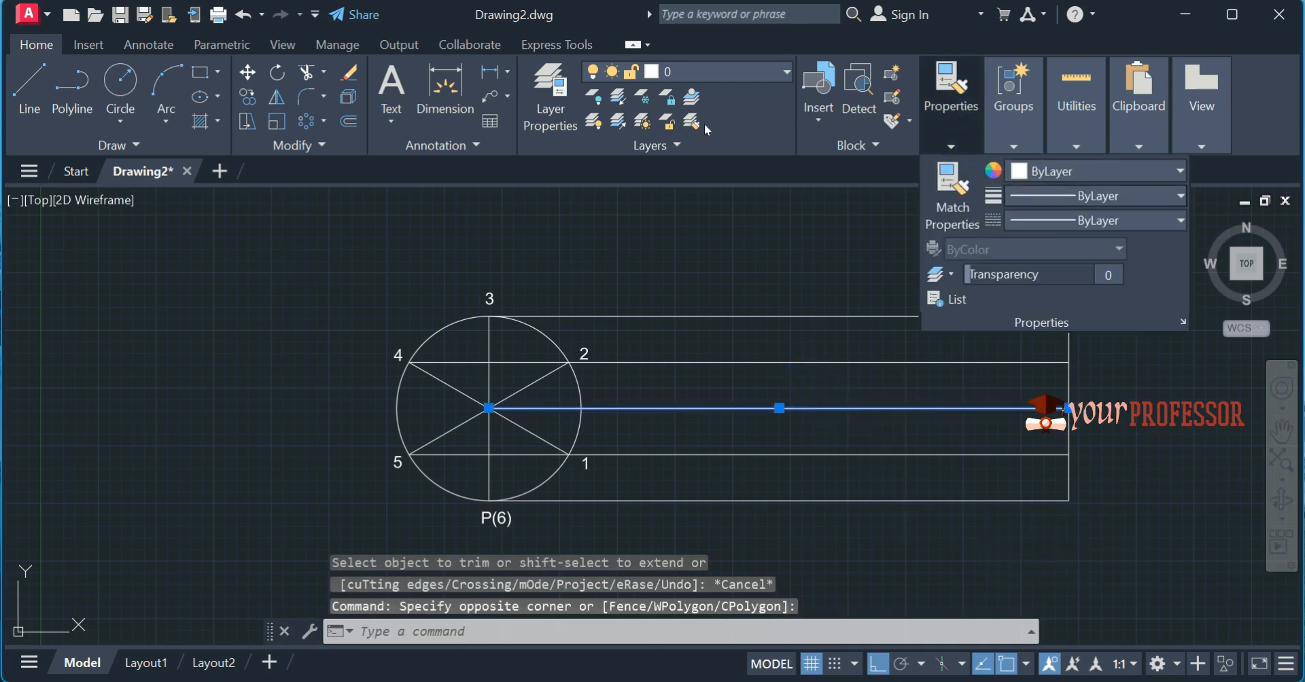
left_click(1067, 173)
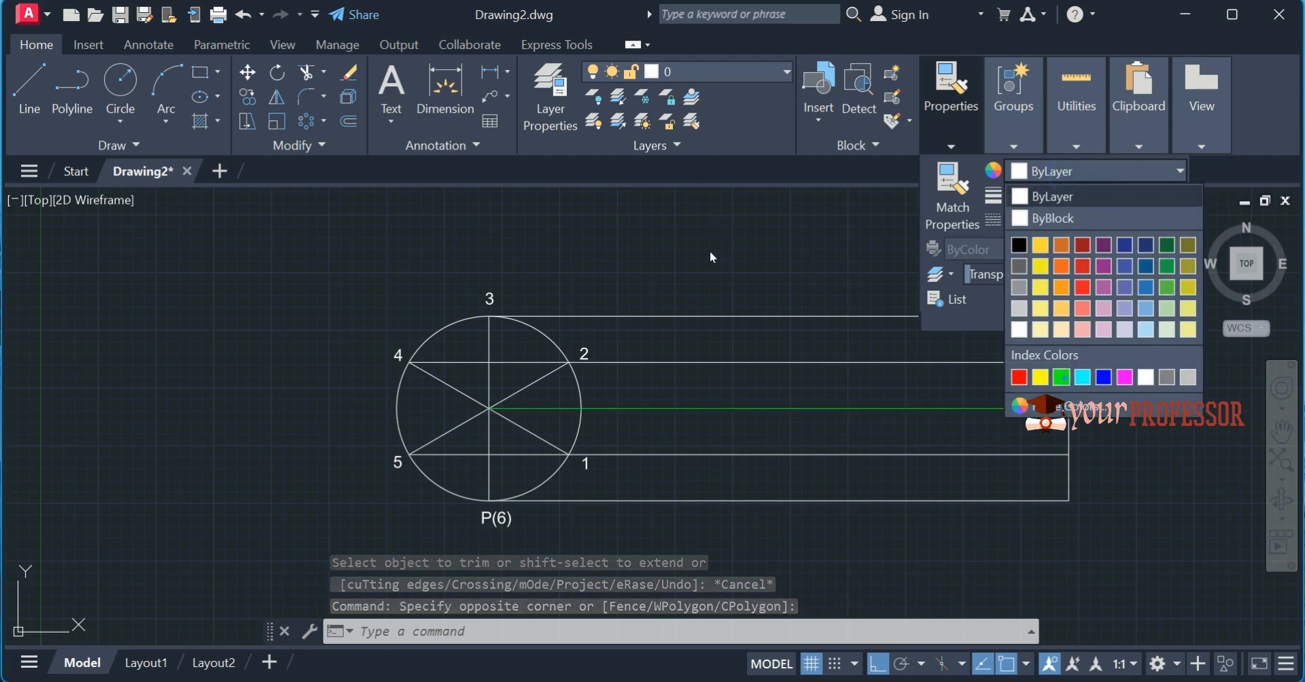
left_click(1064, 380)
key("Escape")
scroll(1032, 514, "up", 2)
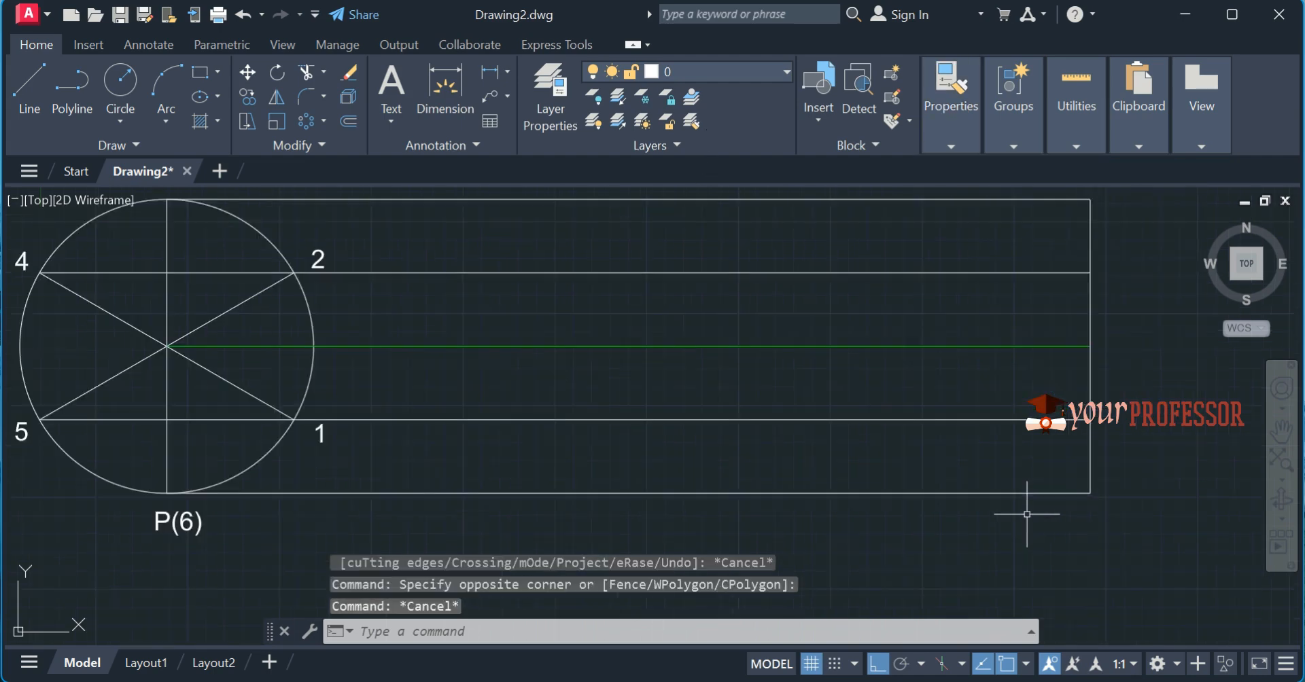
scroll(1027, 515, "down", 2)
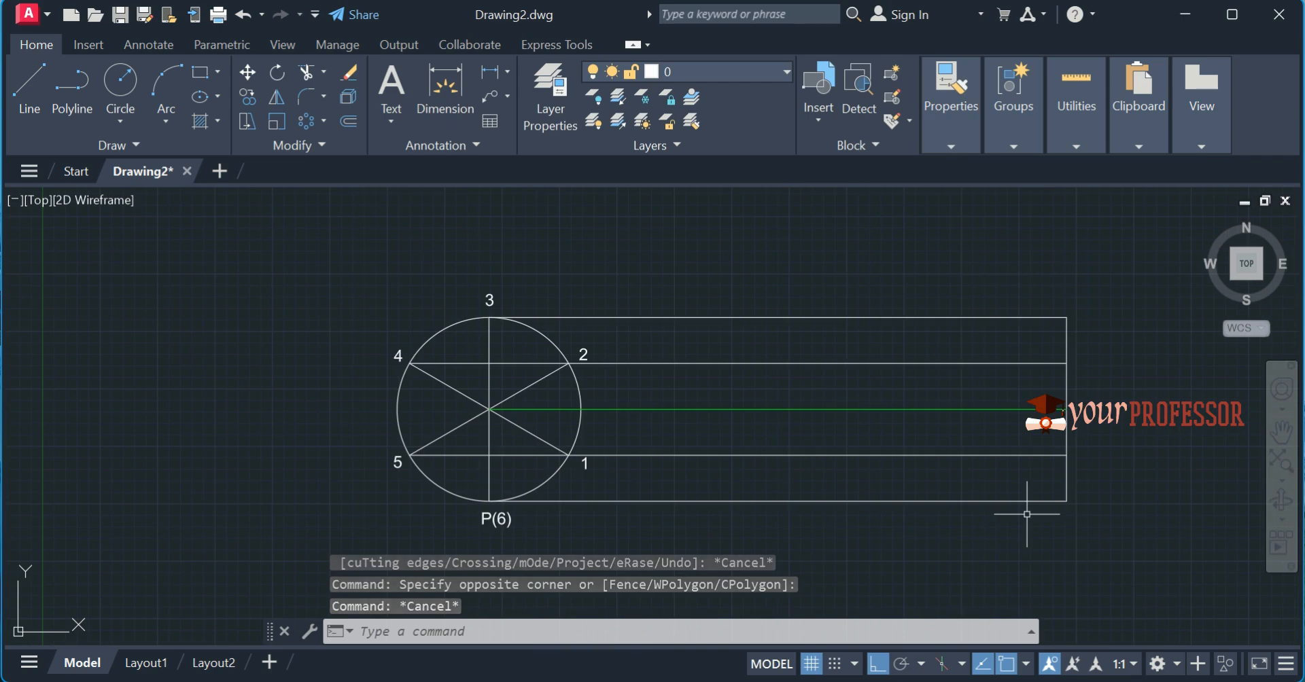
Divide the green centre line into 6 equal segments with the Divide command
scroll(1025, 516, "up", 2)
middle_click_drag(859, 469, 927, 501)
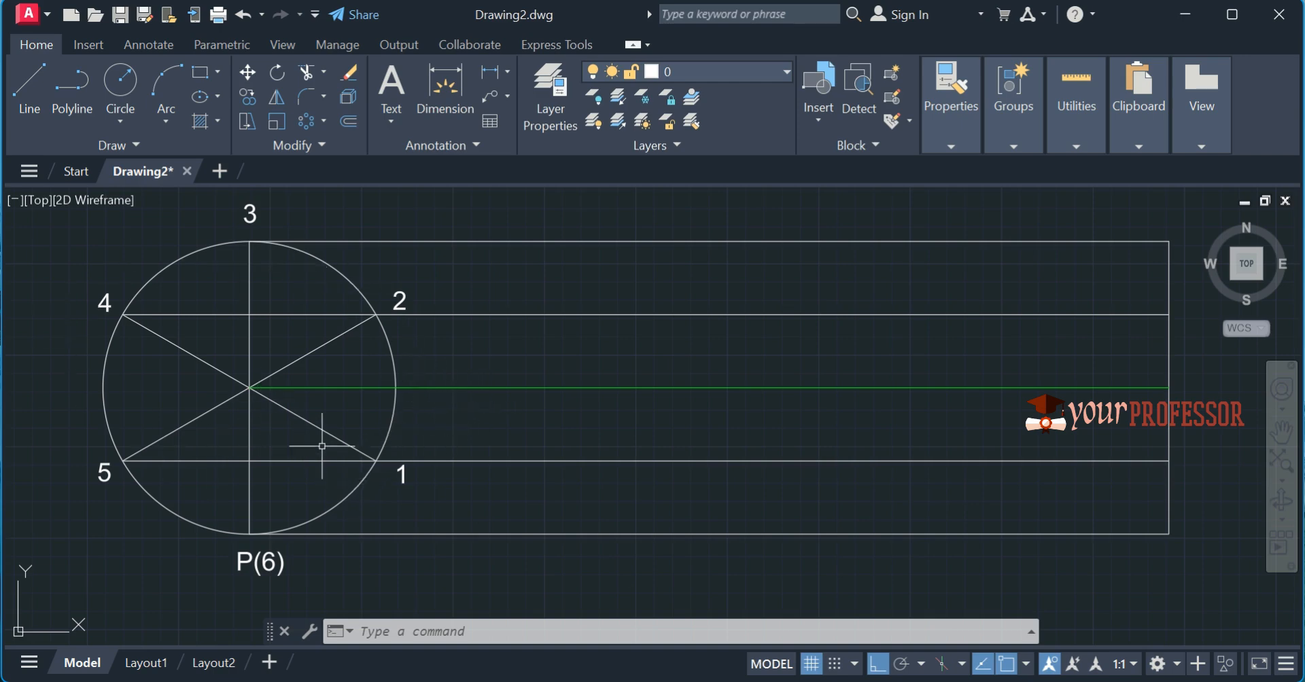
left_click(607, 415)
left_click(575, 375)
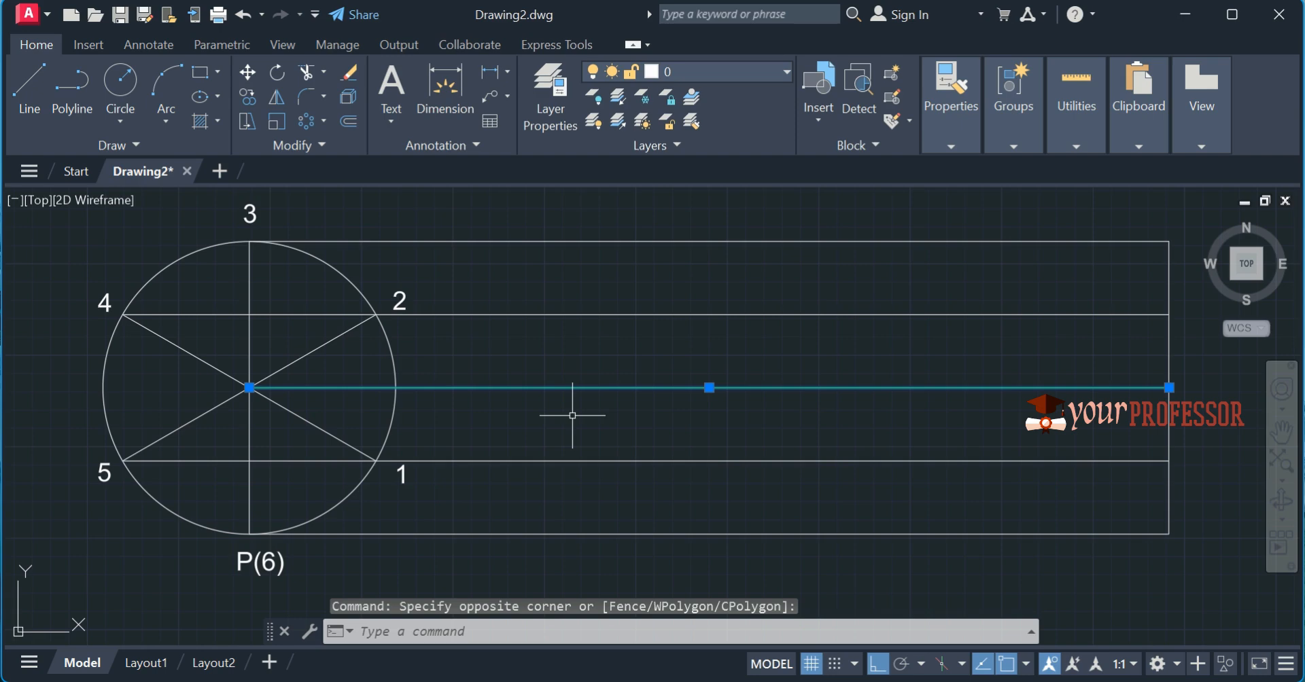
key("Escape")
type("D")
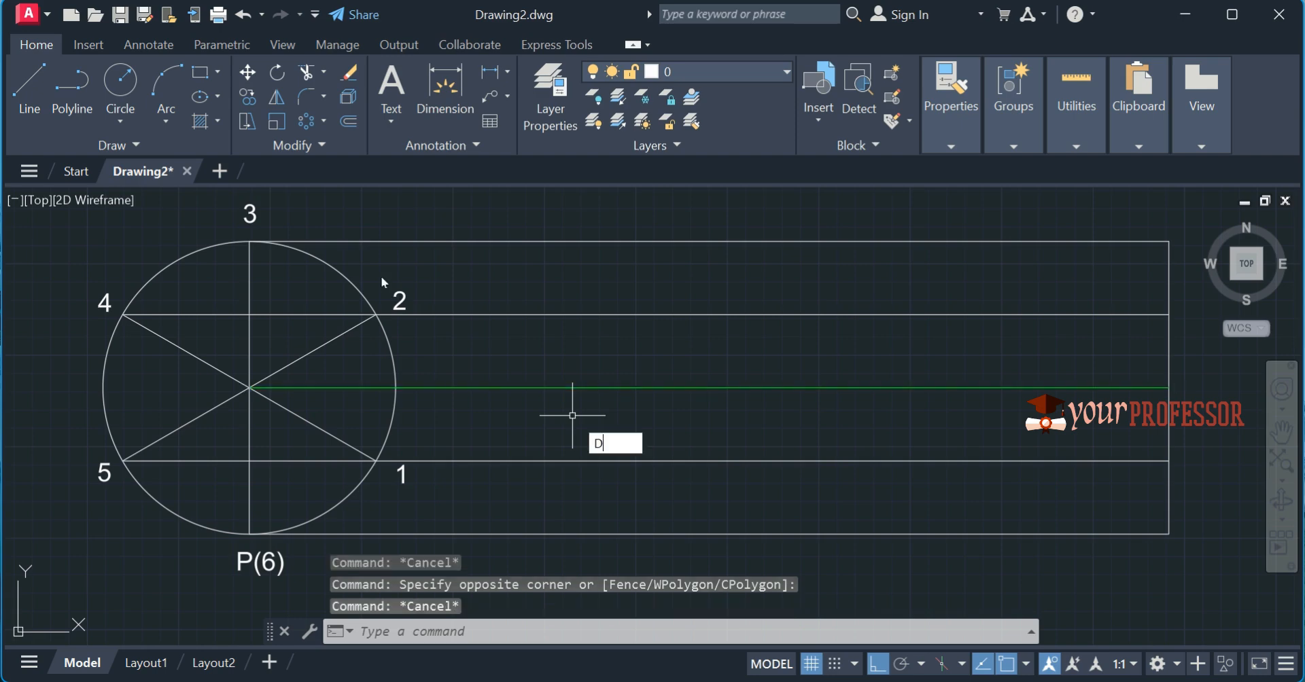
type("IV")
key("Return")
left_click(571, 387)
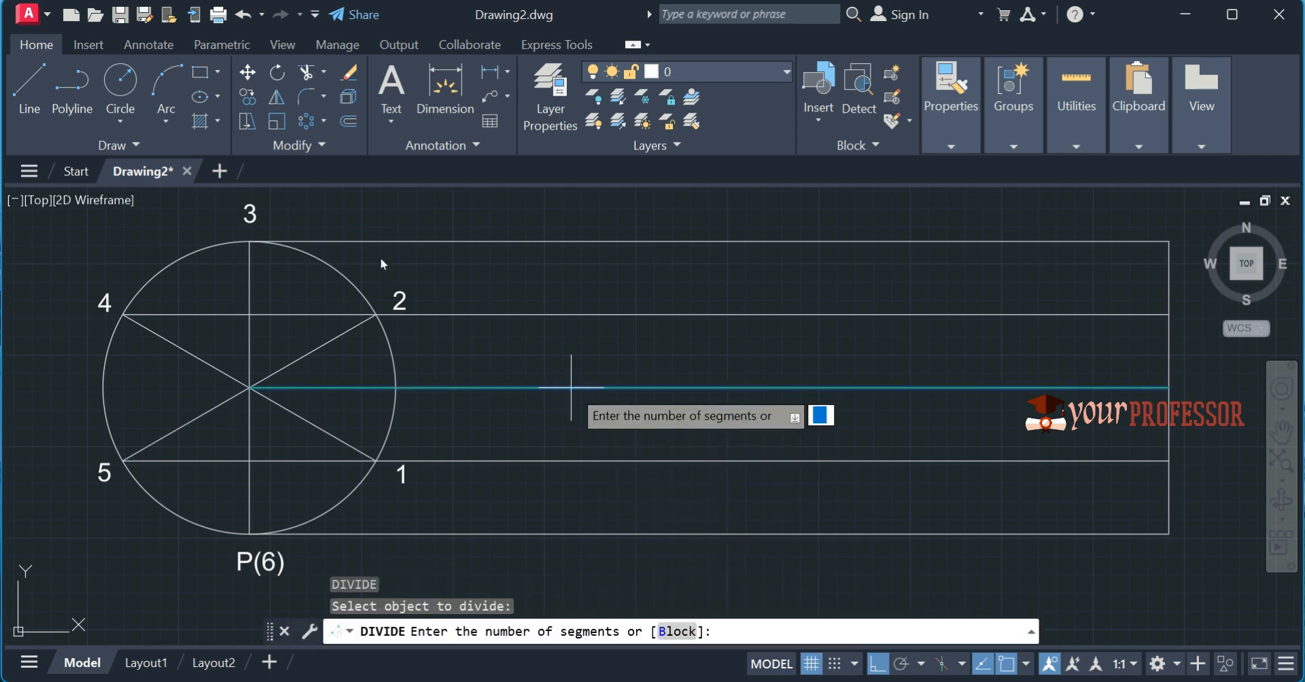
type("6")
key("Return")
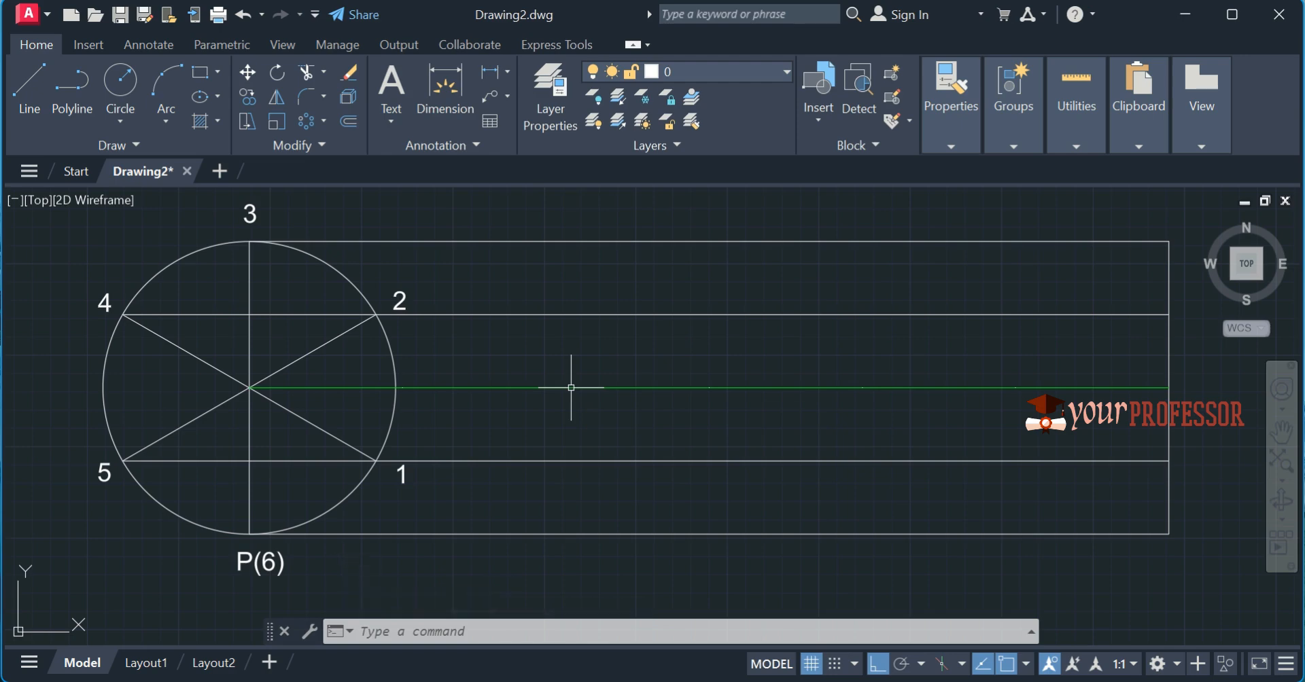
Set the point style to the X marker with a size of 2.5 in absolute units
type("PTYPE")
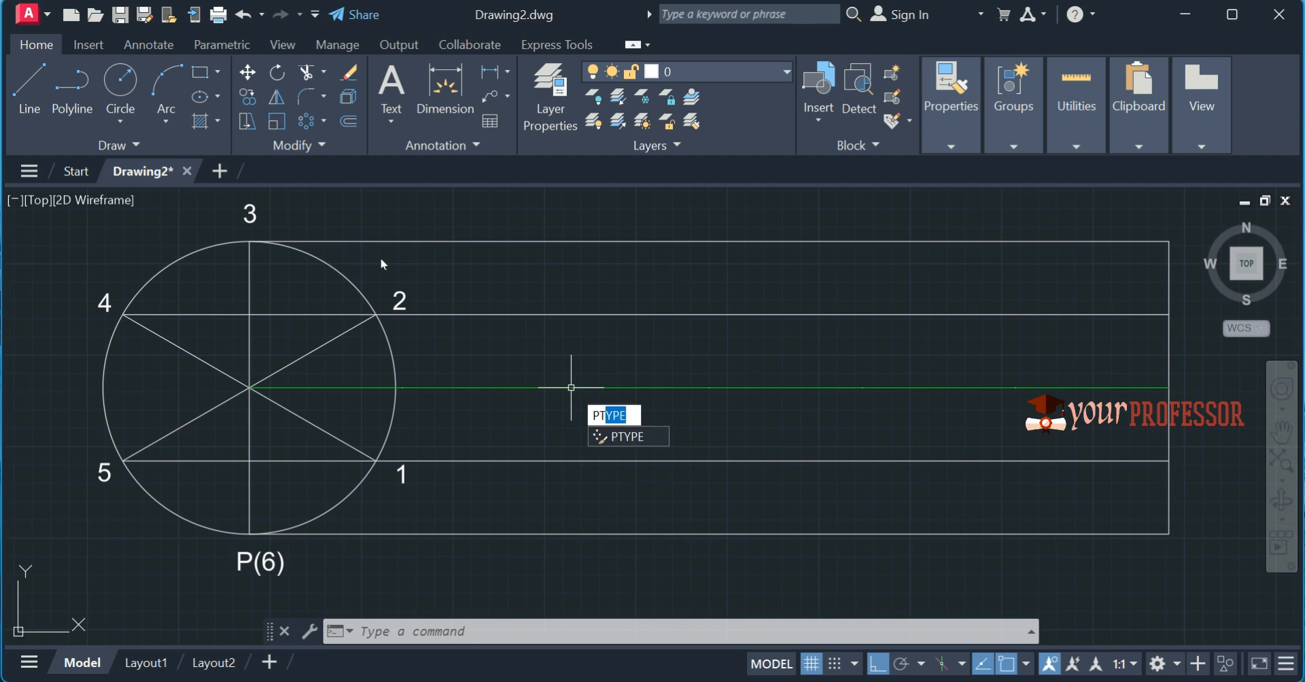
key("Return")
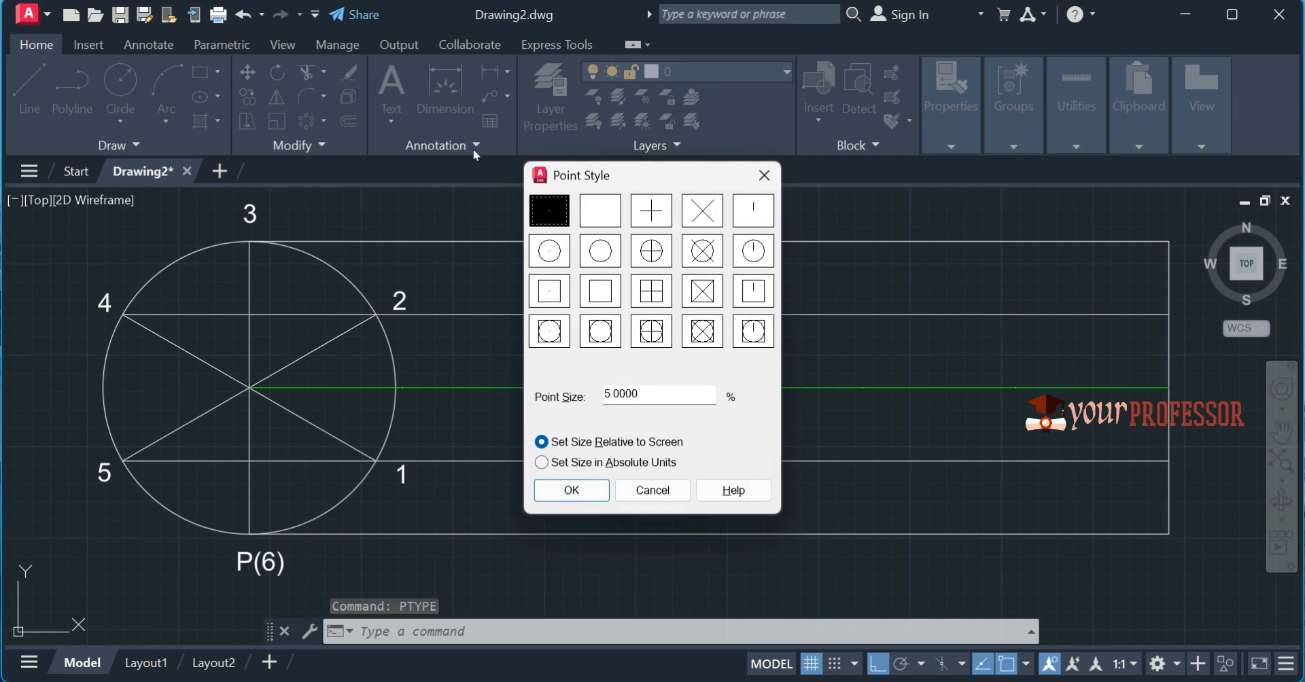
left_click(706, 215)
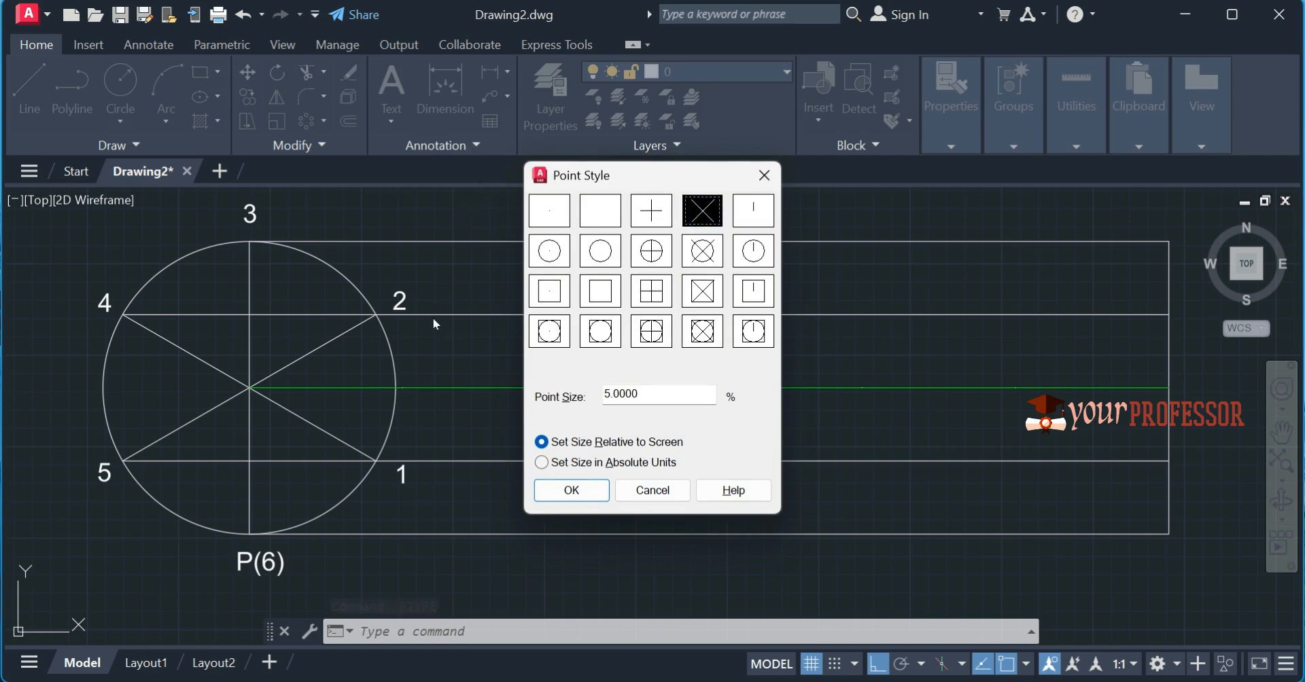
left_click(615, 463)
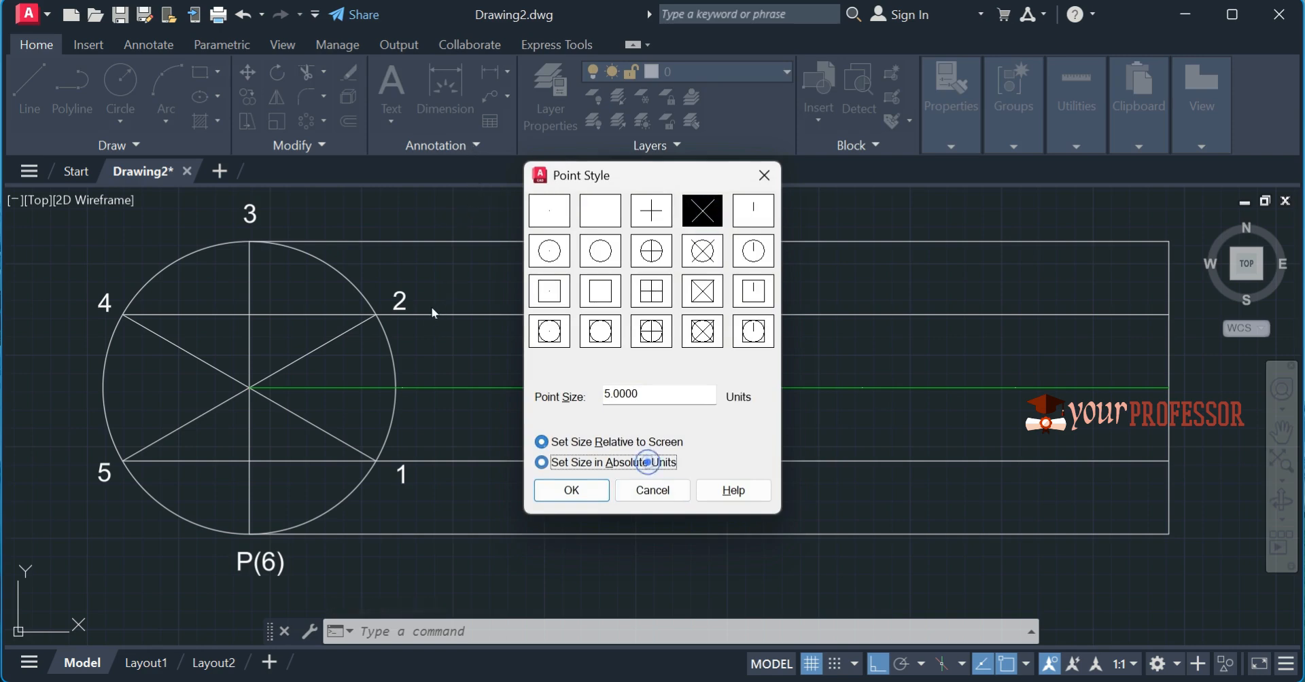
left_click(656, 396)
double_click(656, 397)
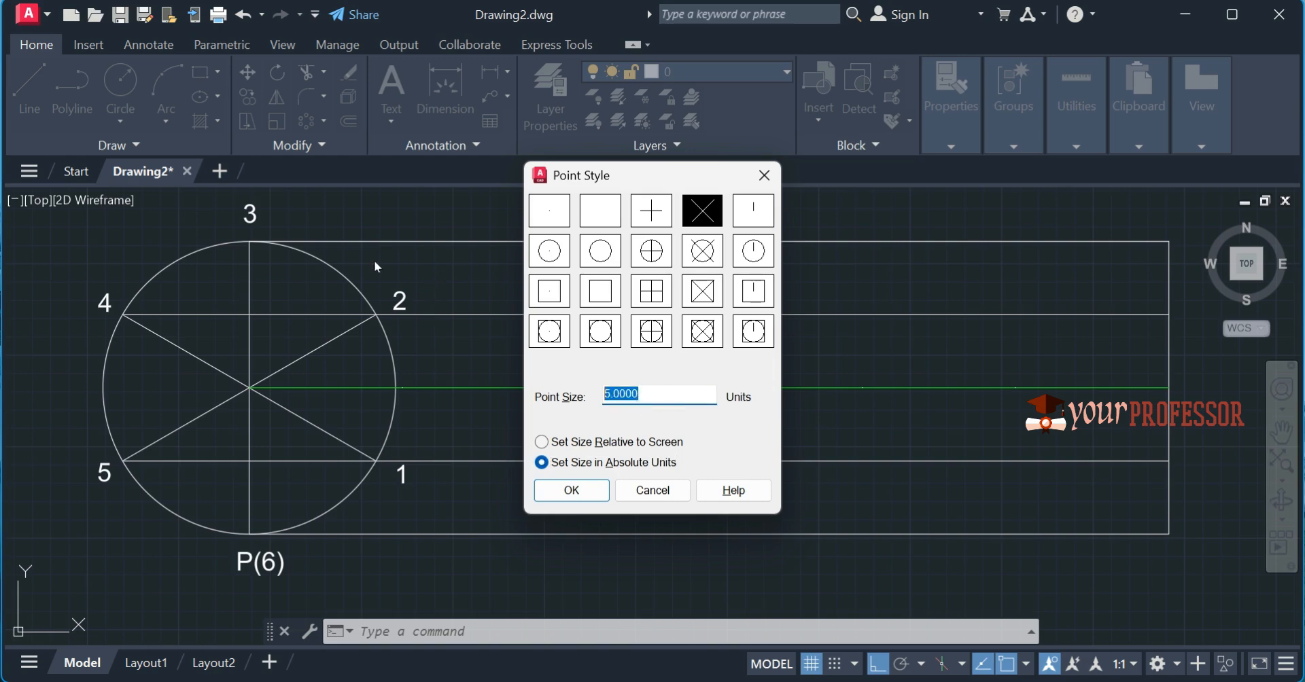
type("2.5")
key("Return")
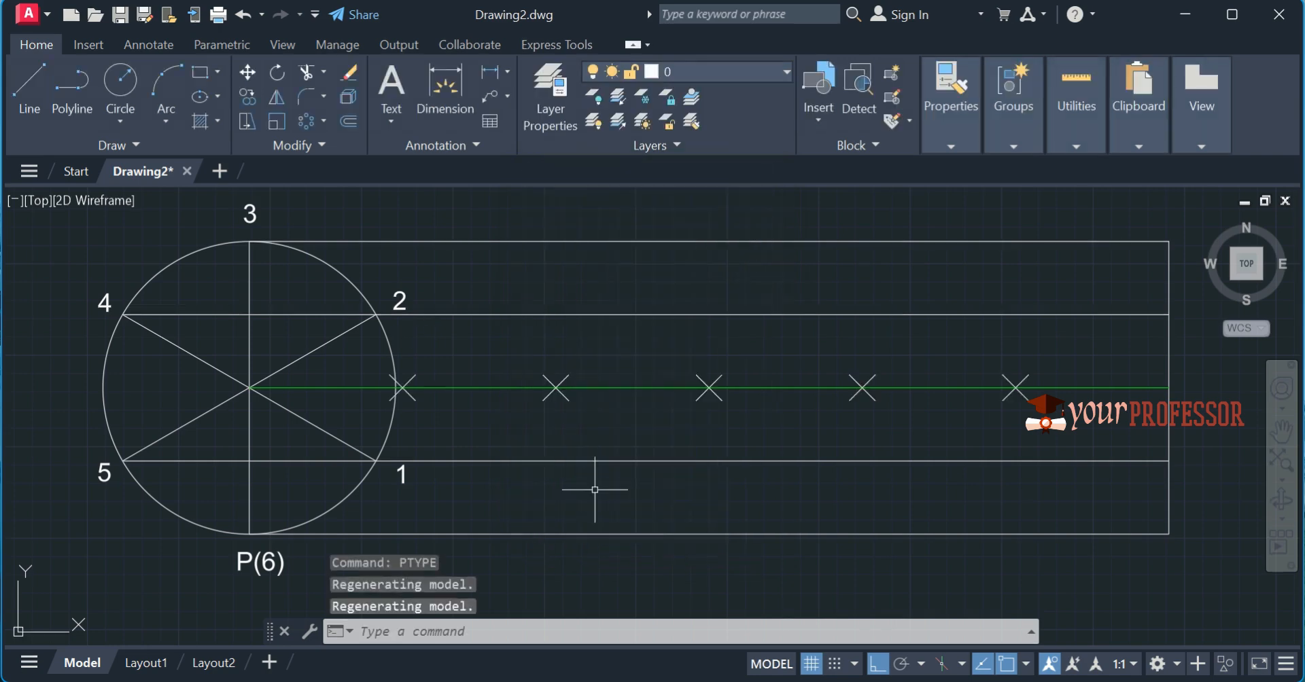
Add single-line text labels C1, C2 and C3 below the first three division points of the green line
type("DT")
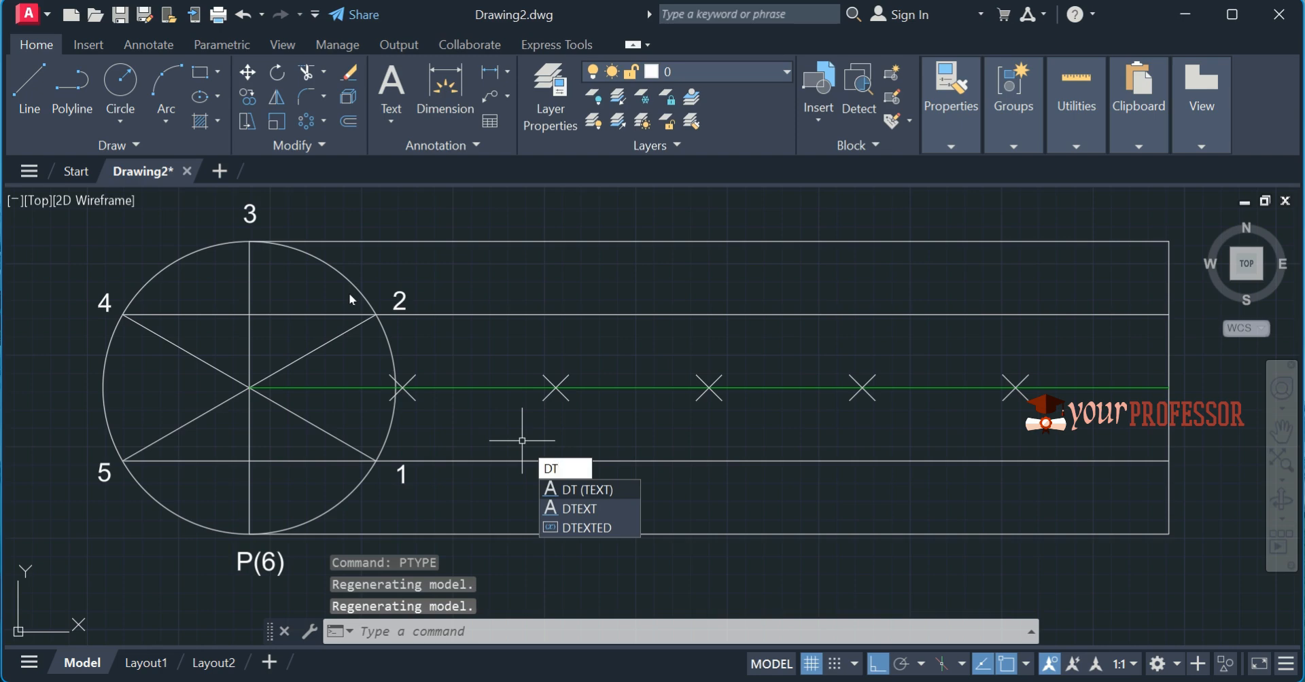
key("Return")
left_click(97, 507)
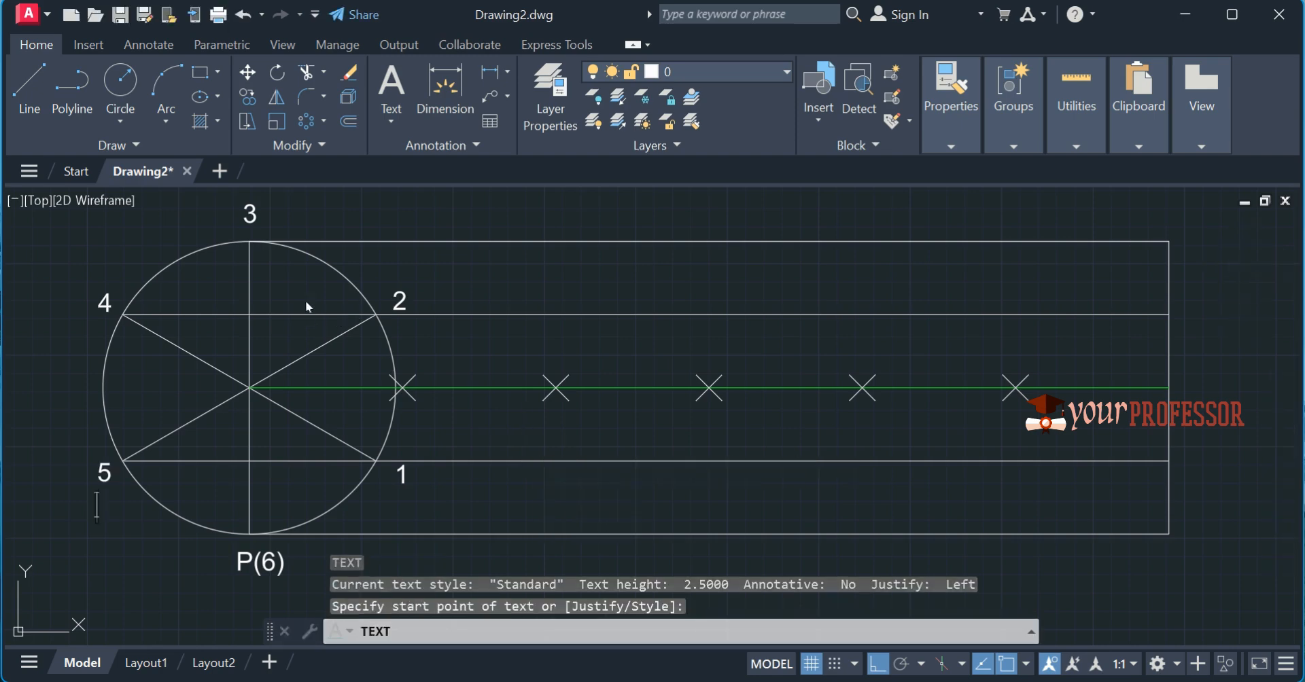
left_click(388, 420)
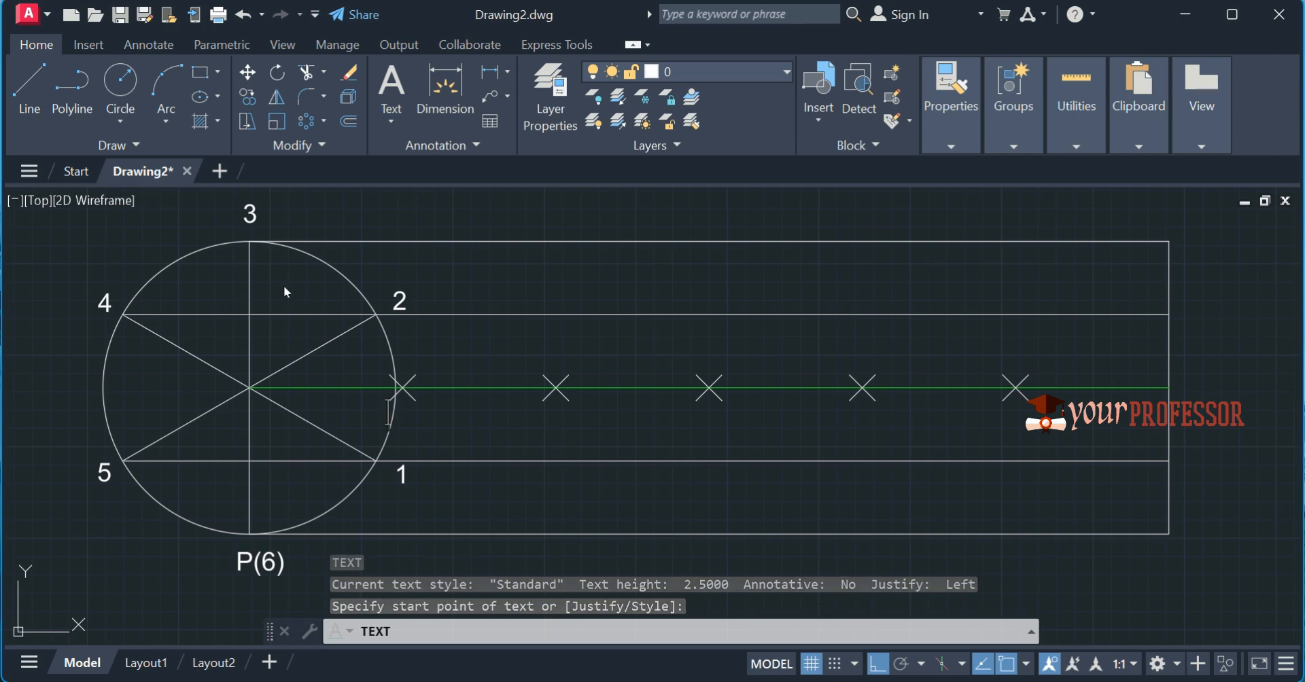
type("C1")
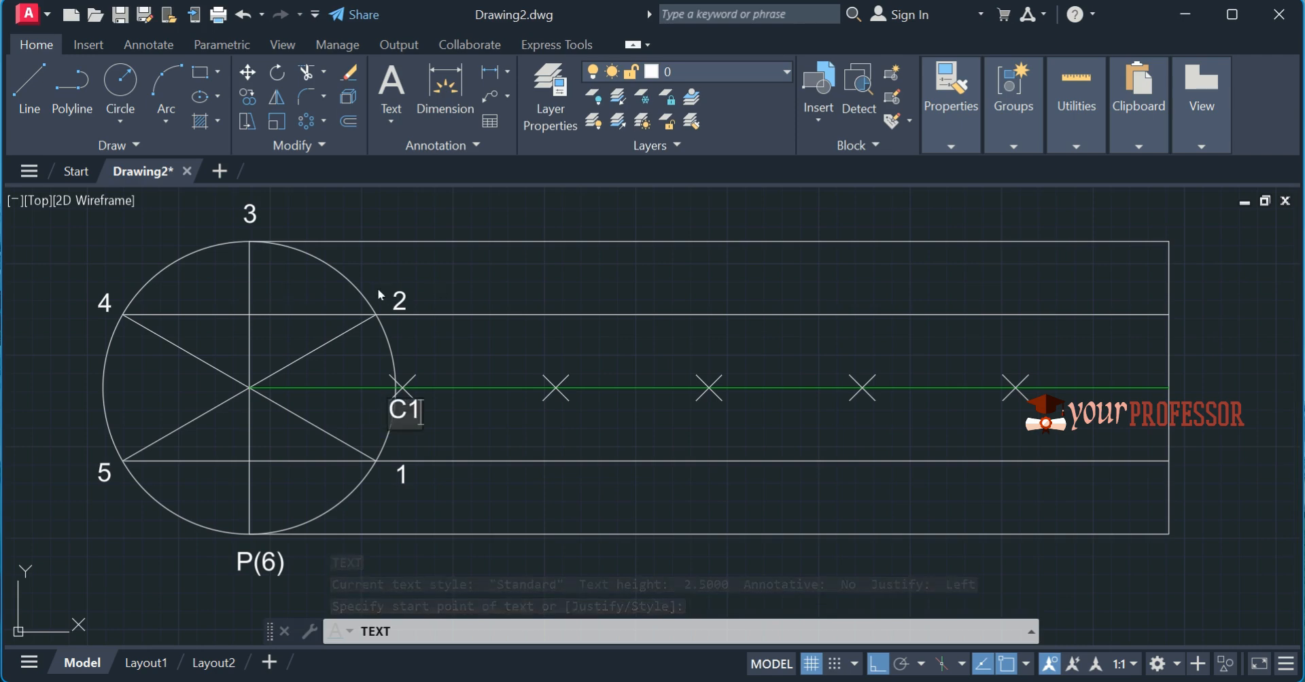
left_click(540, 418)
type("C2")
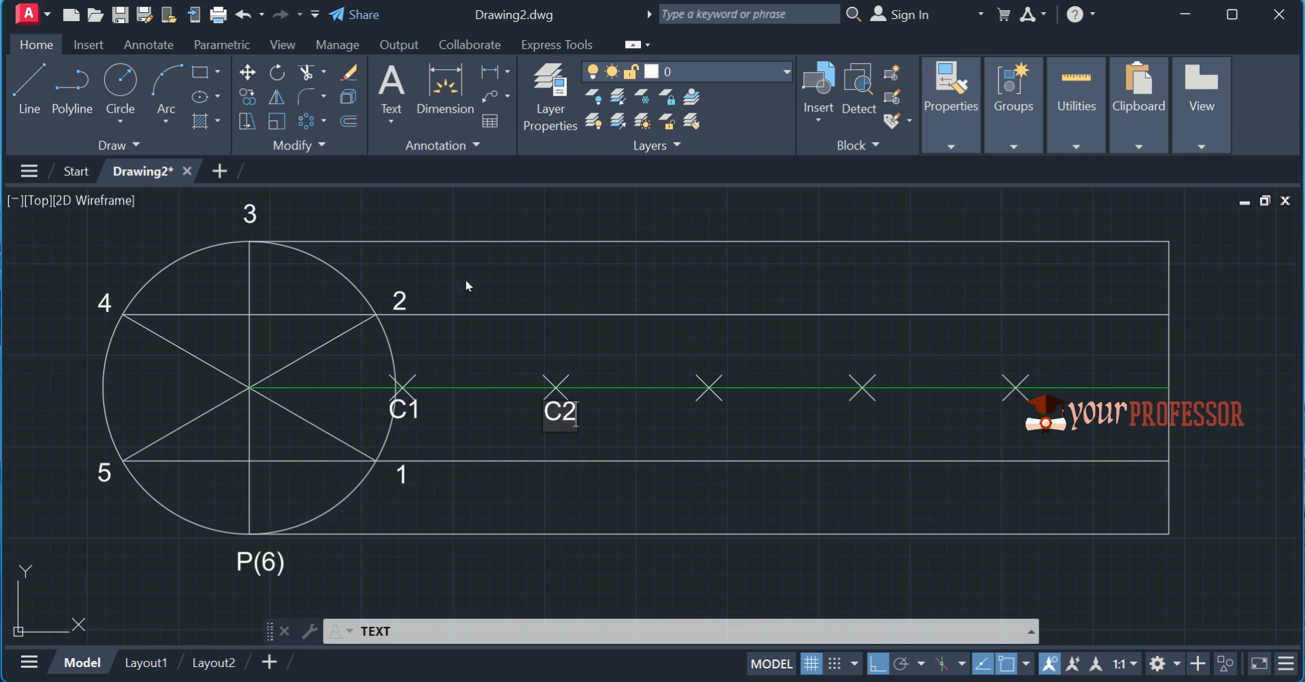
left_click(699, 421)
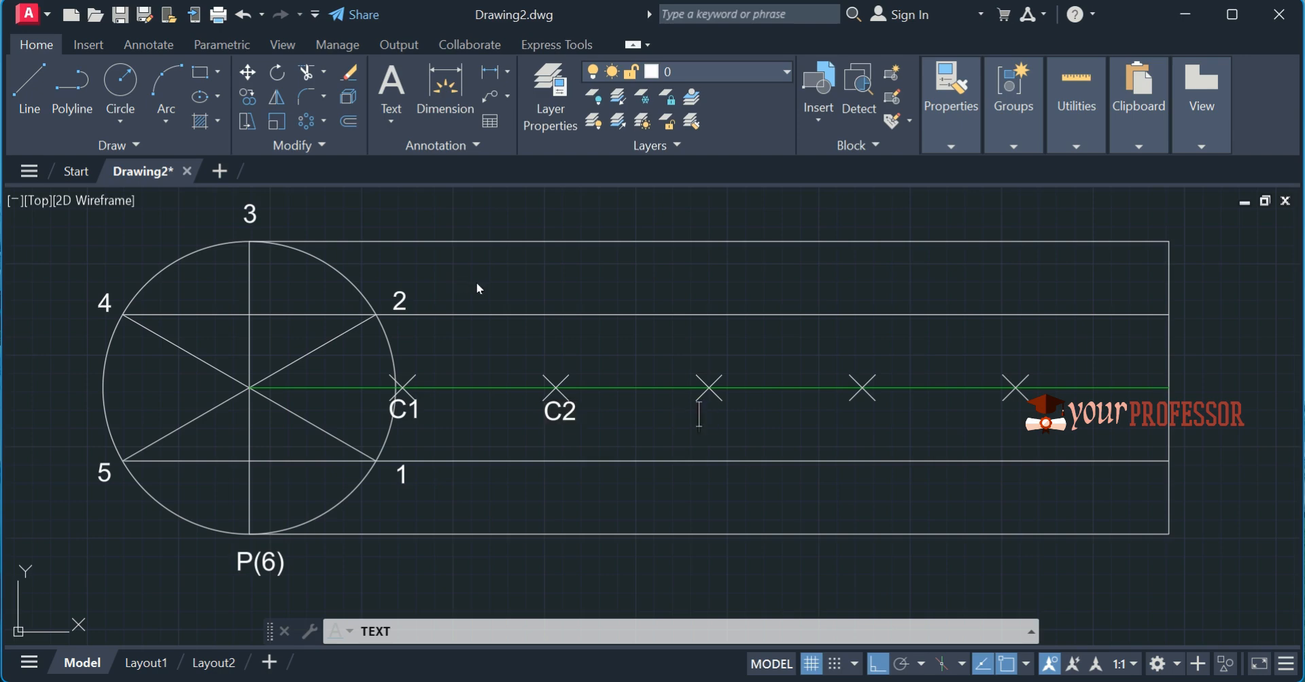
type("C3")
Label the fourth and fifth division points C4 and C5 and the green line's right end C6
left_click(849, 418)
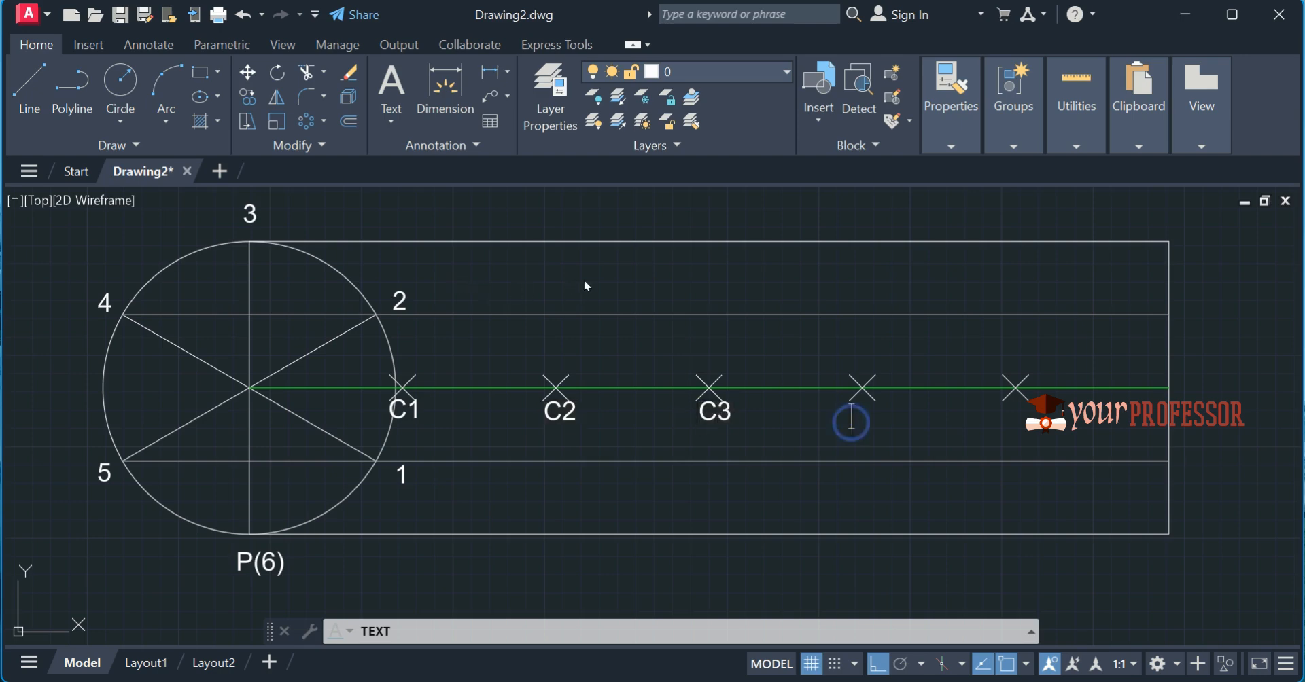
type("C4")
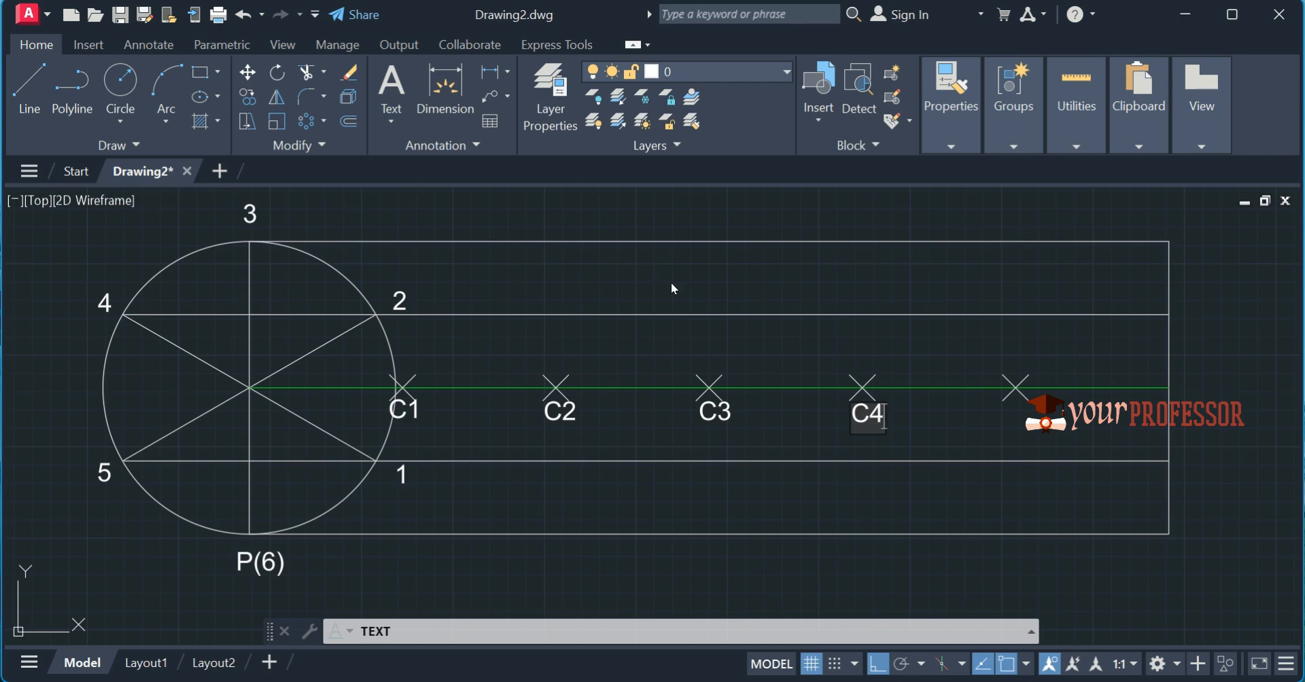
left_click(1006, 420)
type("C5")
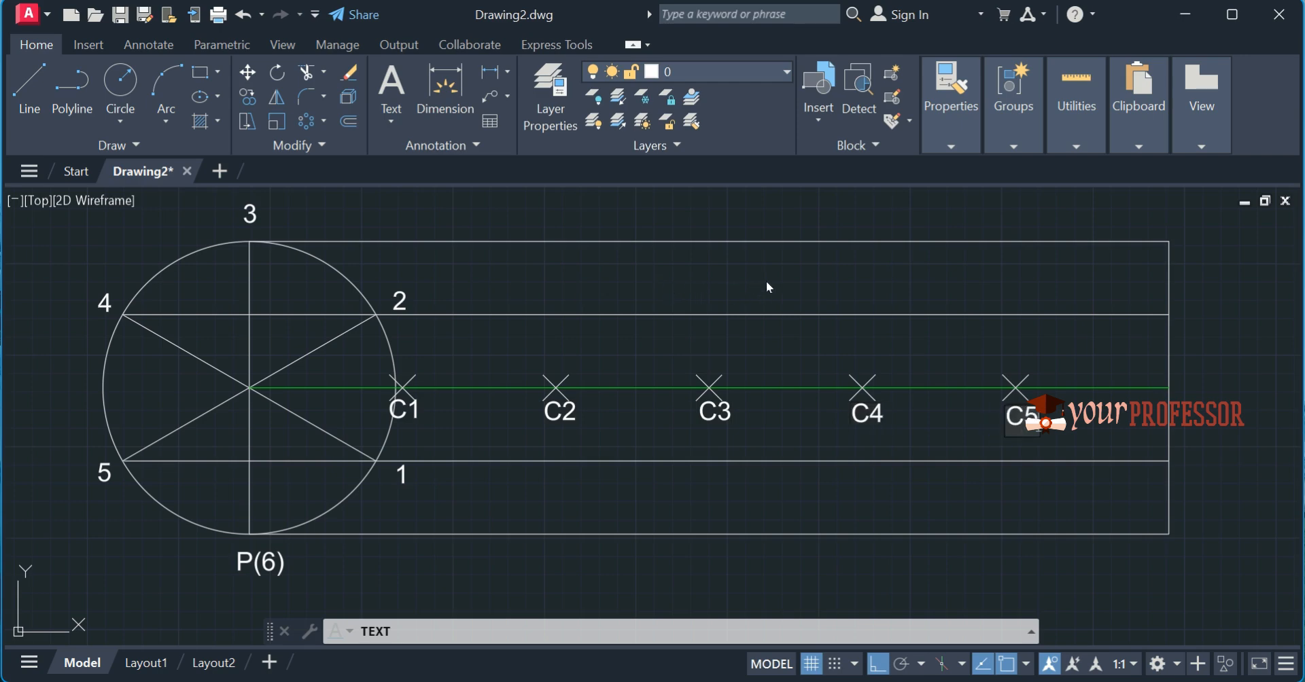
left_click(1150, 417)
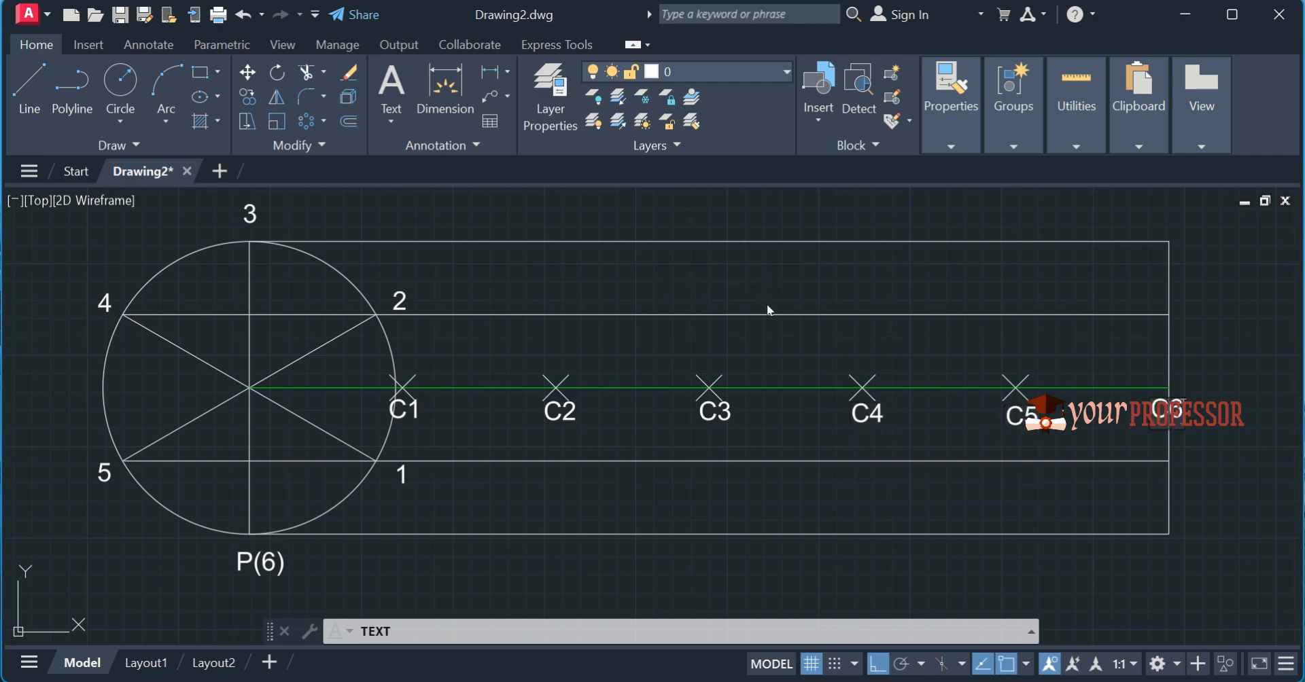
type("TEXT")
key("Return")
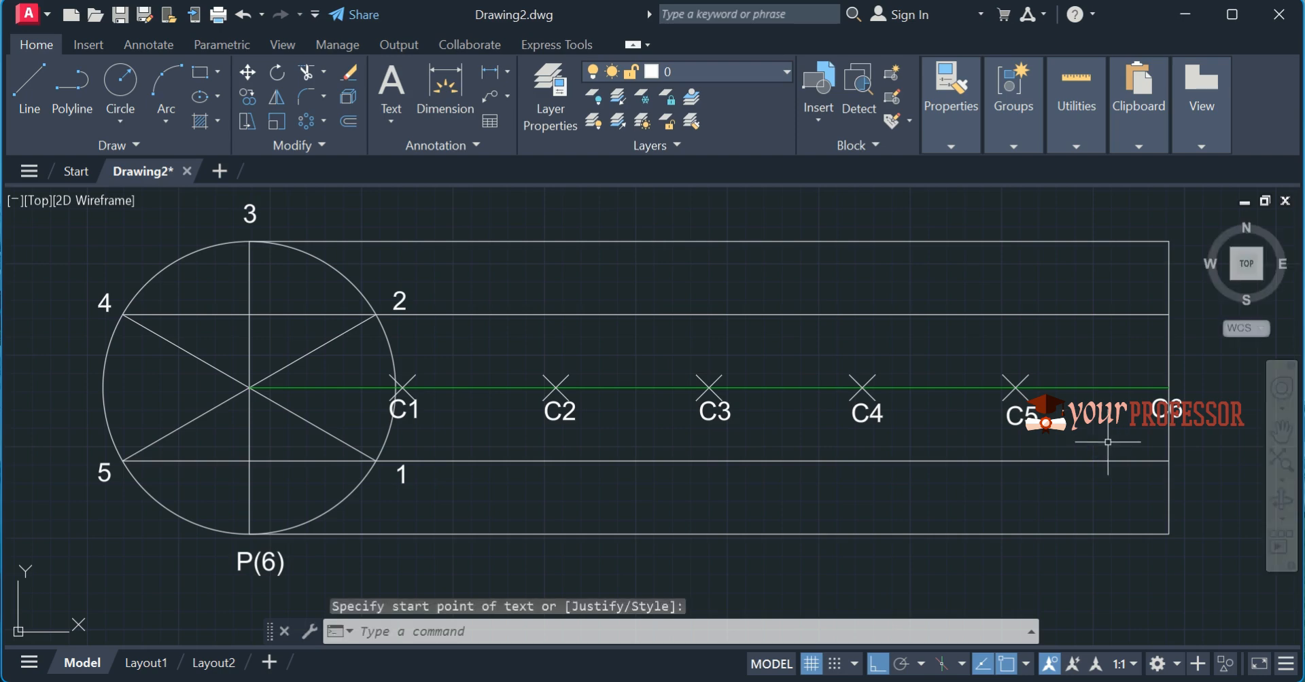
Place a point at the right end of the green centre line, above the C6 label
type("PO")
key("Return")
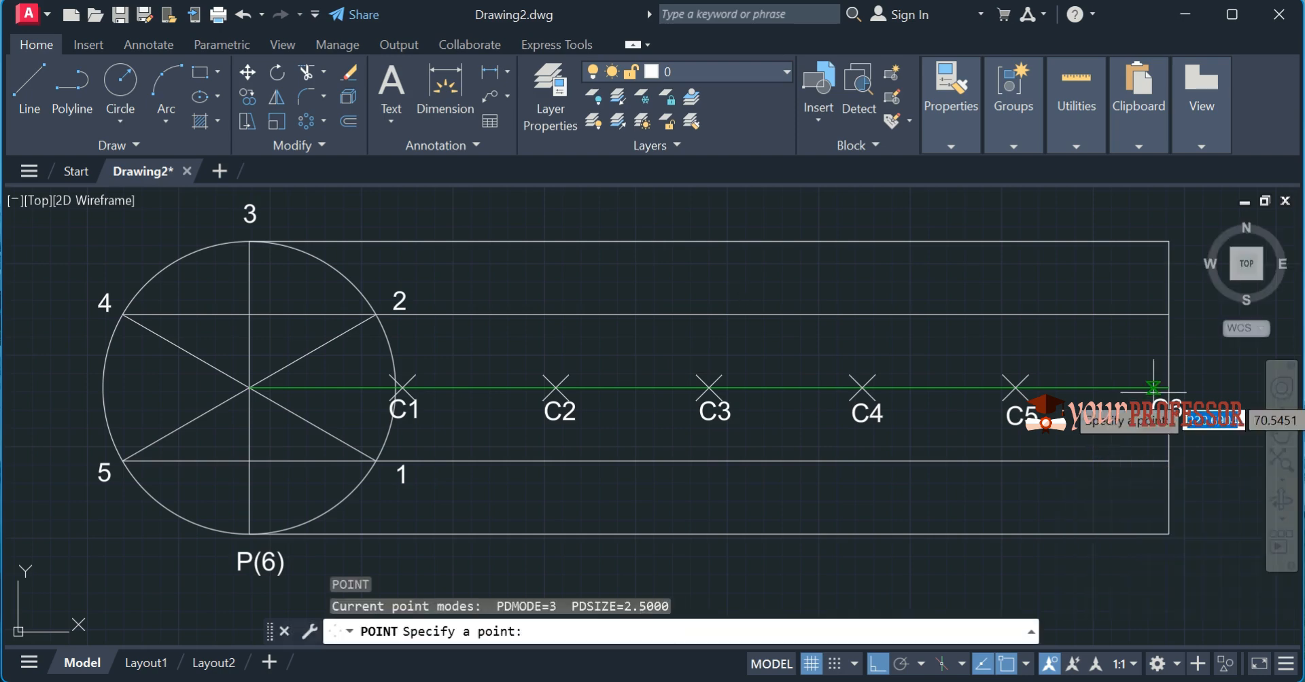
left_click(1168, 388)
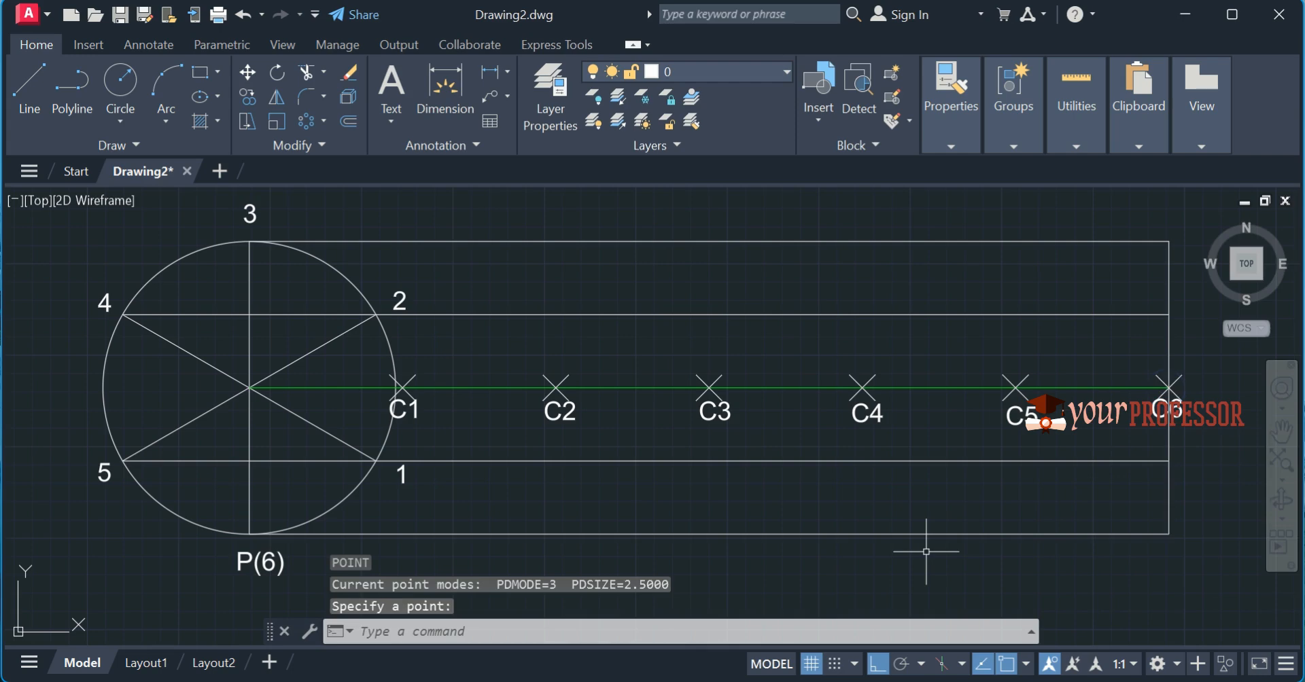
key("Return")
Move the circle along the green line so that its centre lies on point C1
left_click(314, 260)
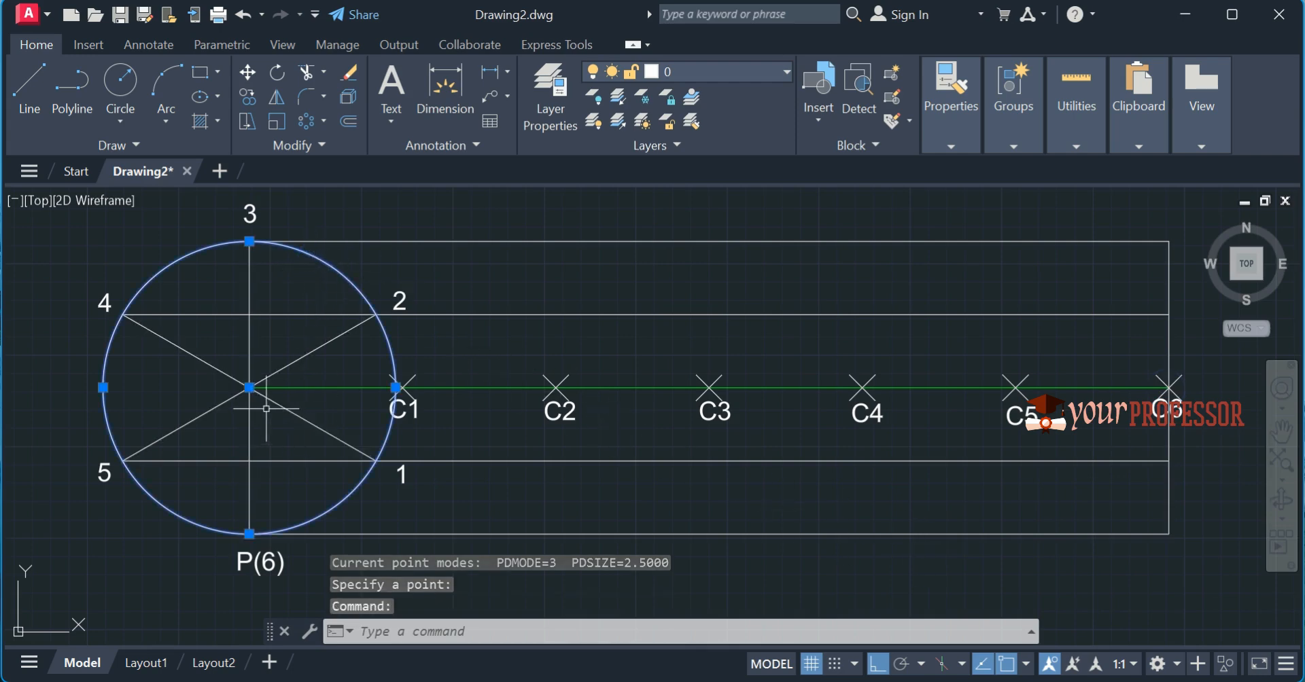
left_click(250, 388)
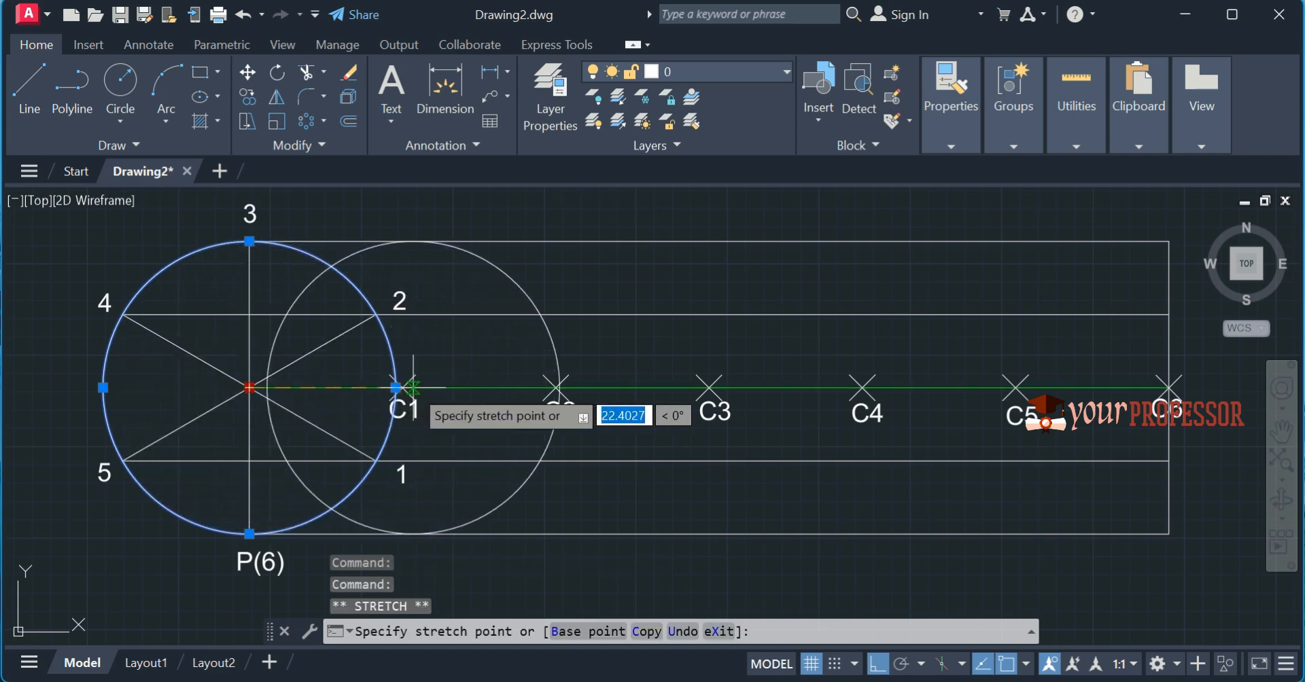
left_click(411, 388)
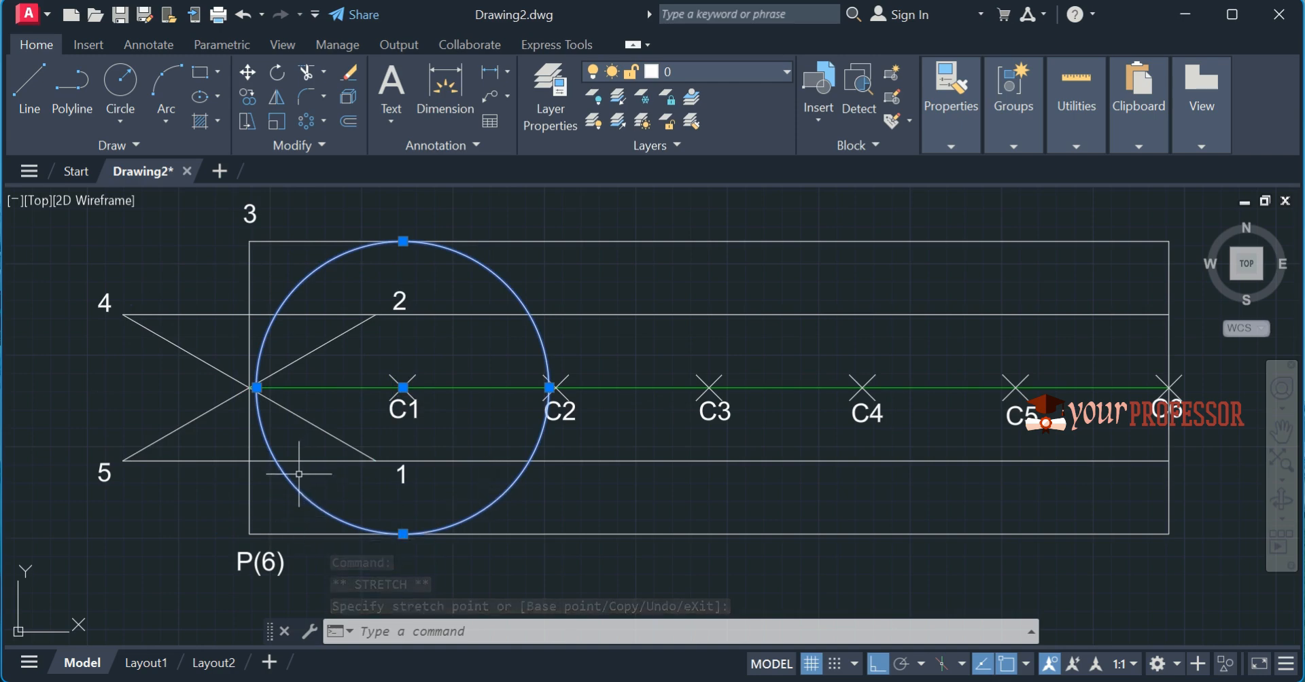
key("Escape")
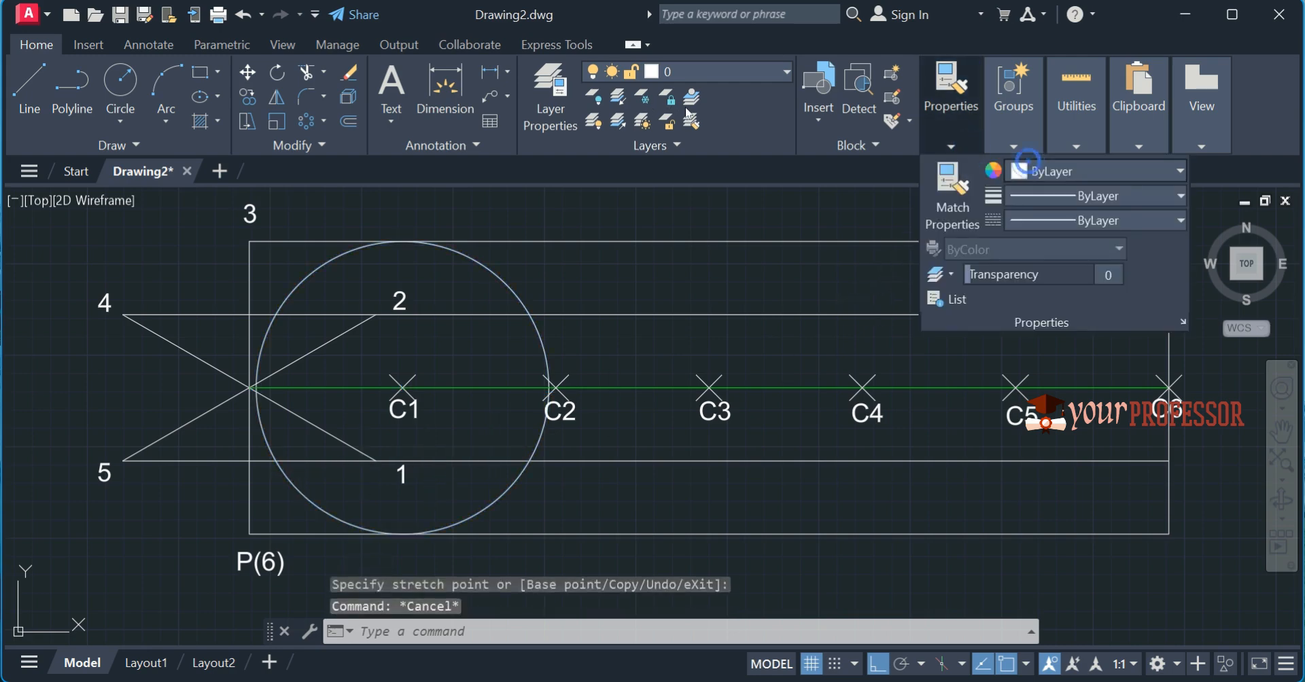
Set the current object colour to Red with nothing selected
left_click(1029, 168)
left_click(1019, 378)
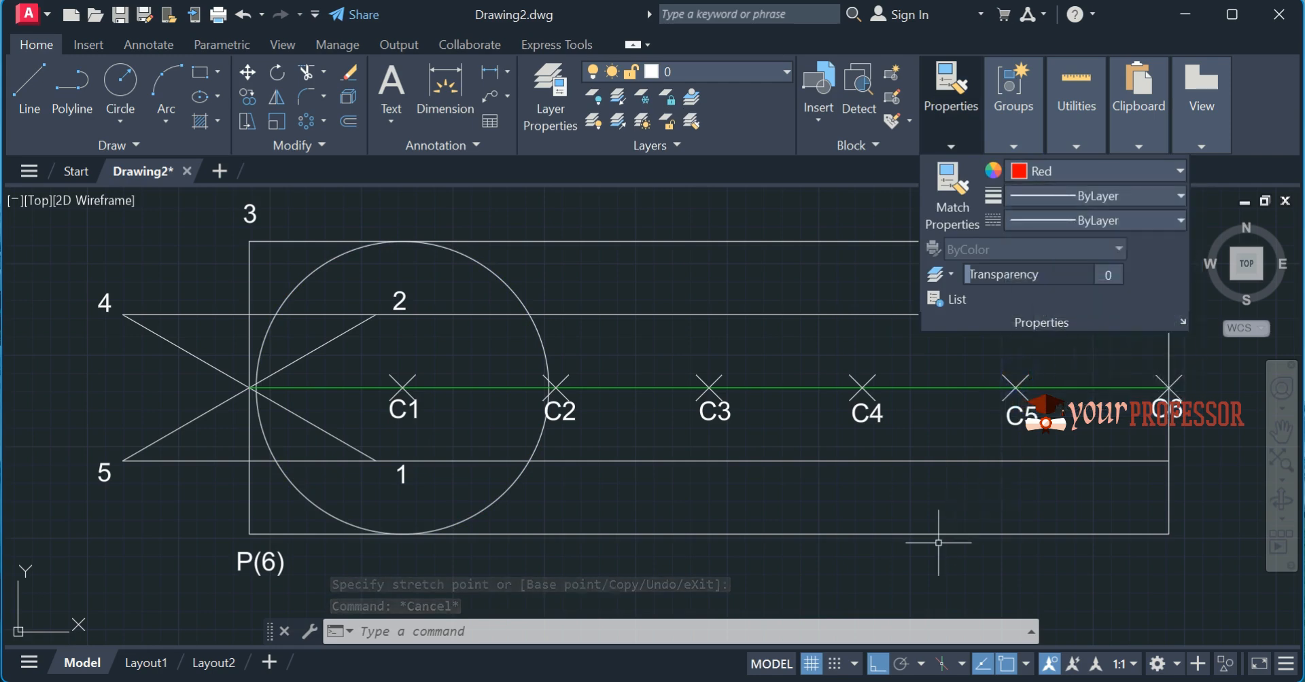
key("Escape")
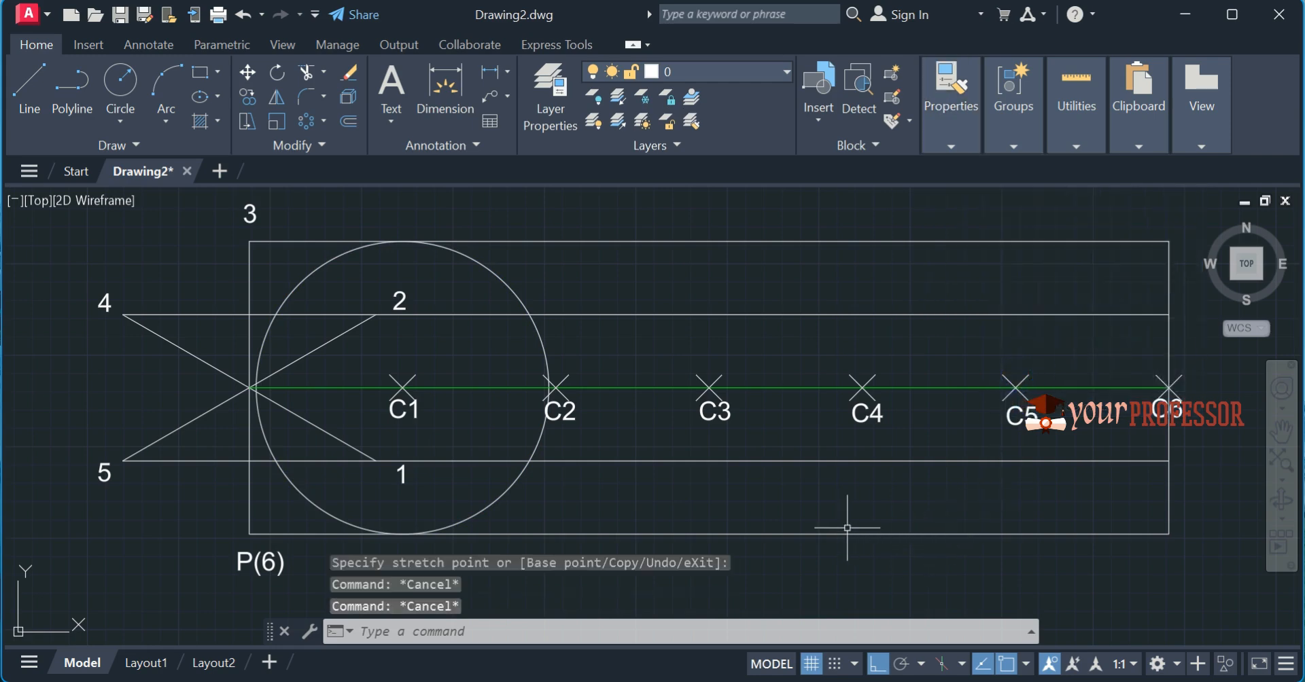
Place a point where the circle's left side crosses the horizontal line through 1 and 5, and label it P1
type("po")
key("Return")
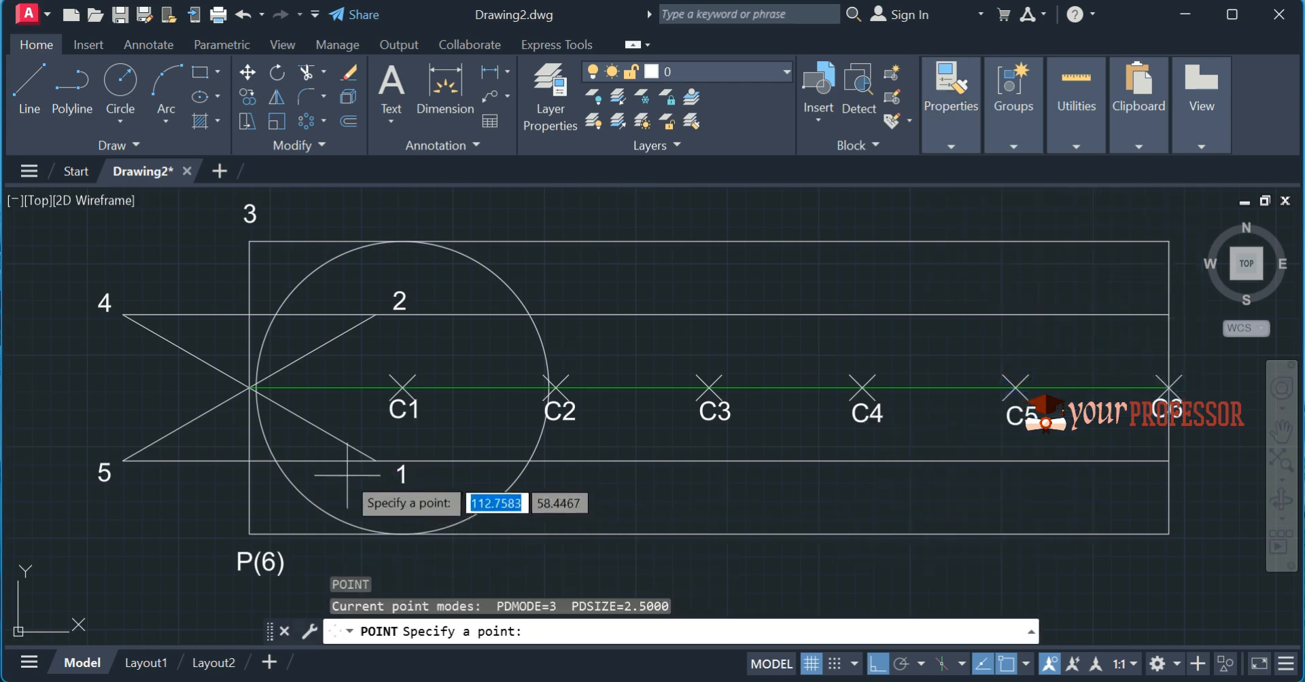
left_click(275, 462)
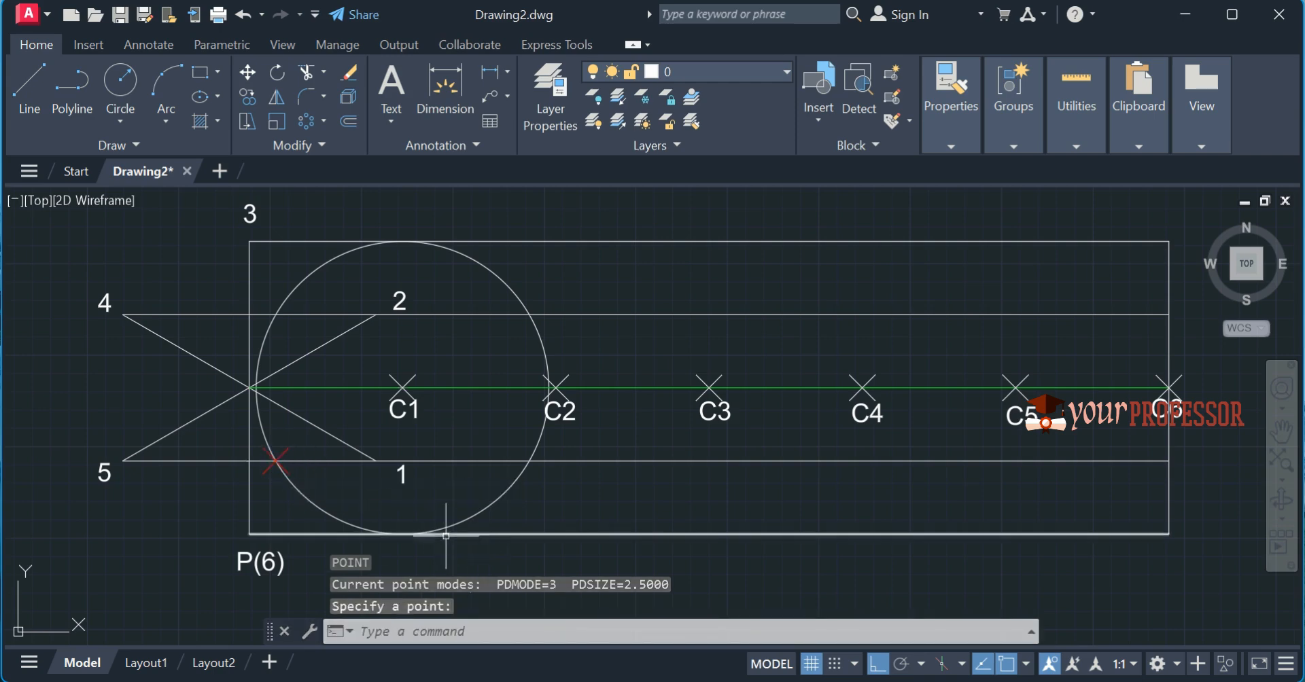
left_click(519, 511)
key("Escape")
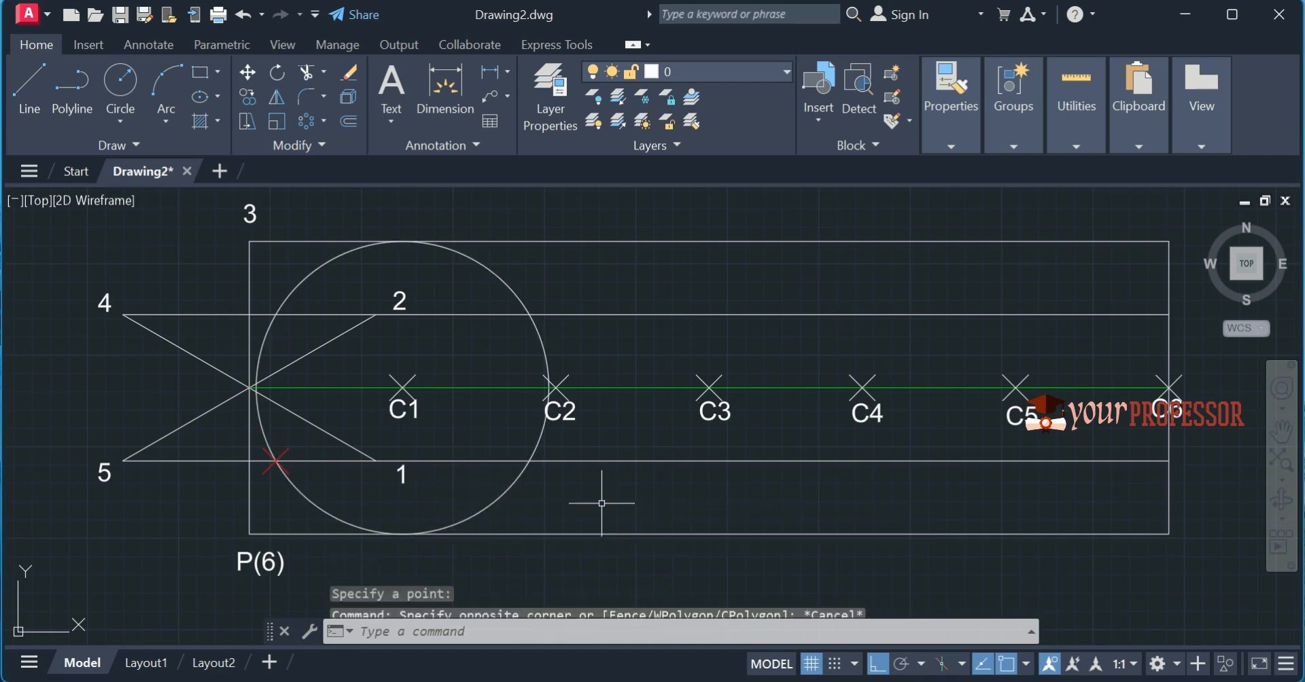
type("text")
key("Return")
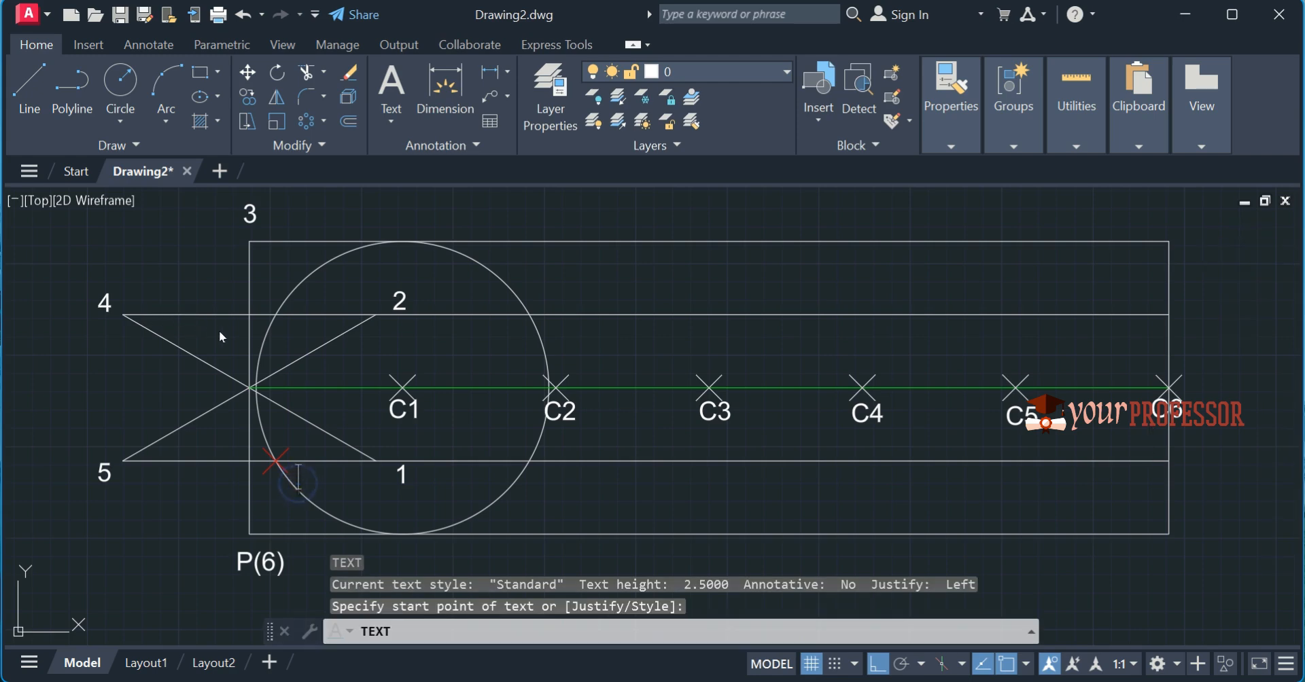
type("P1")
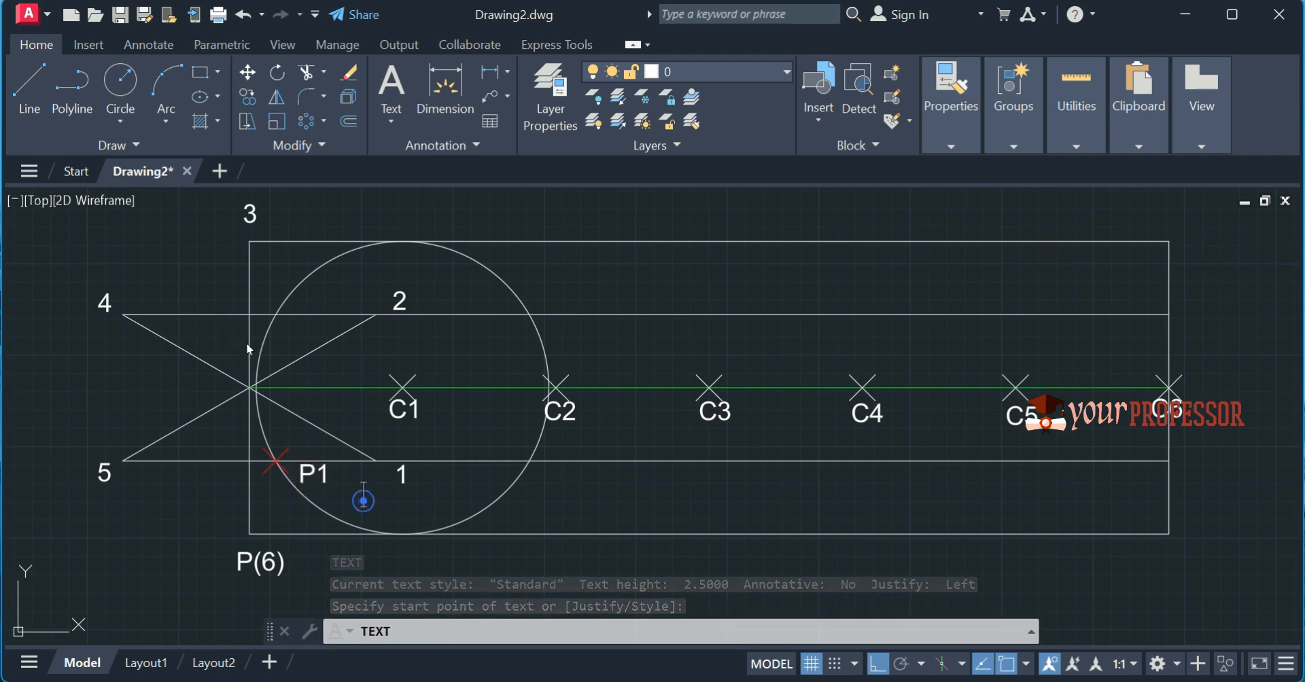
key("Escape")
Move the circle along the green line so that its centre lies on point C2
left_click(496, 510)
left_click(482, 494)
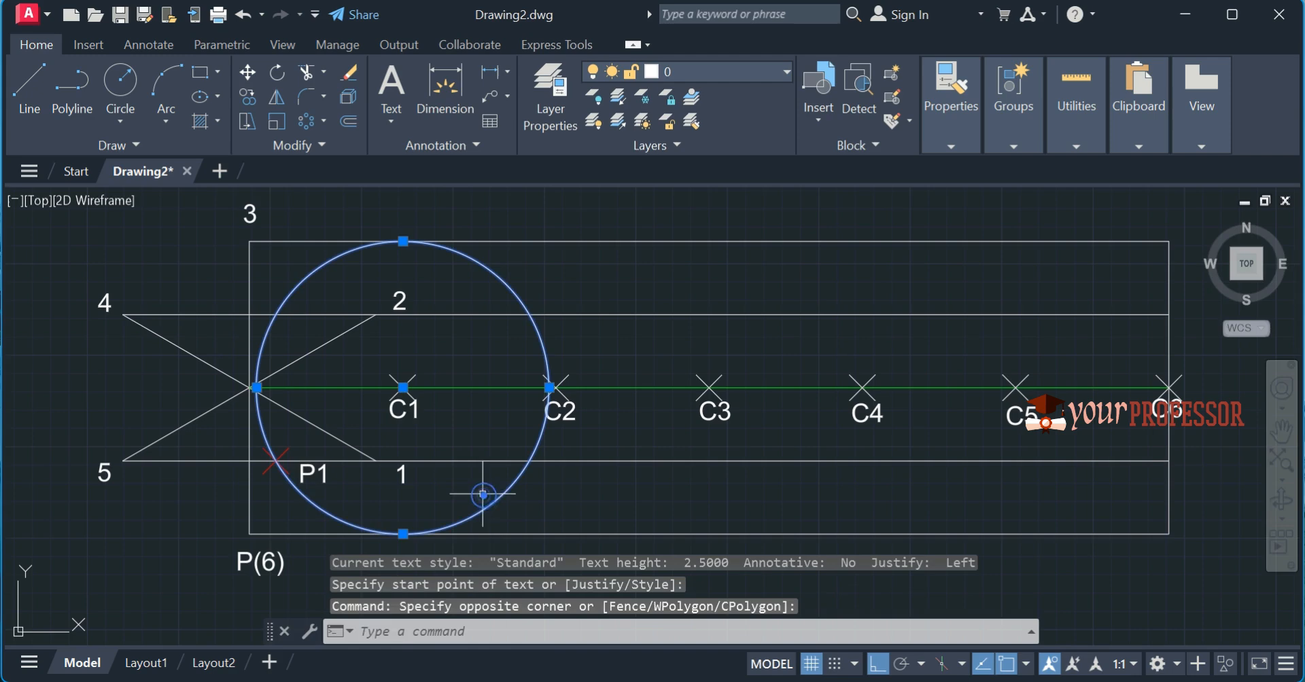
left_click(403, 388)
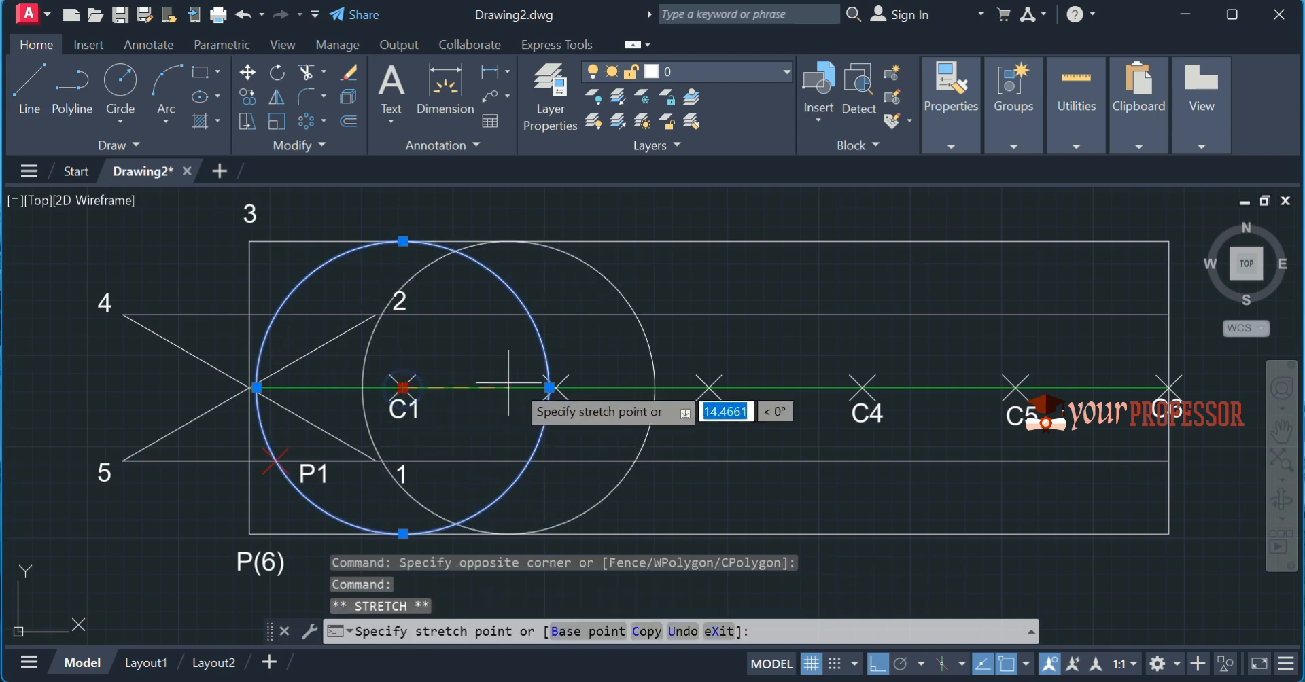
left_click(556, 387)
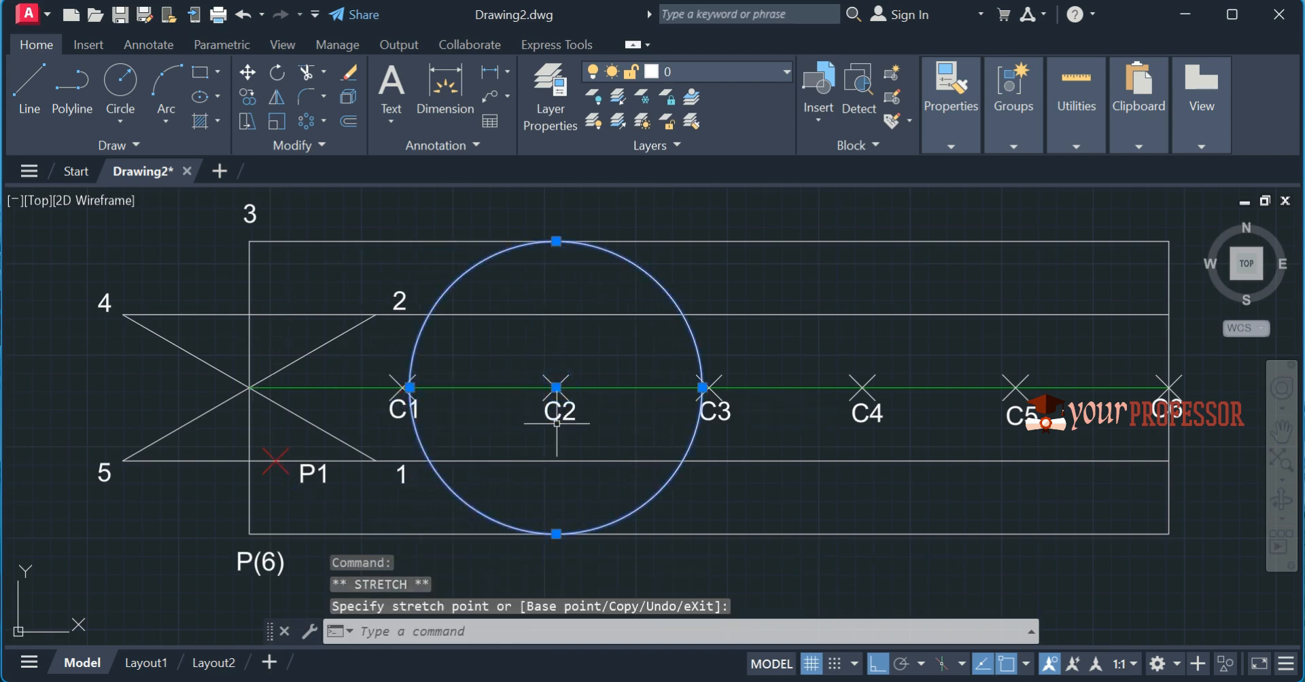
Place a point where the circle's left side crosses the horizontal line through 2 and 4, and label it P2
type("po")
key("Return")
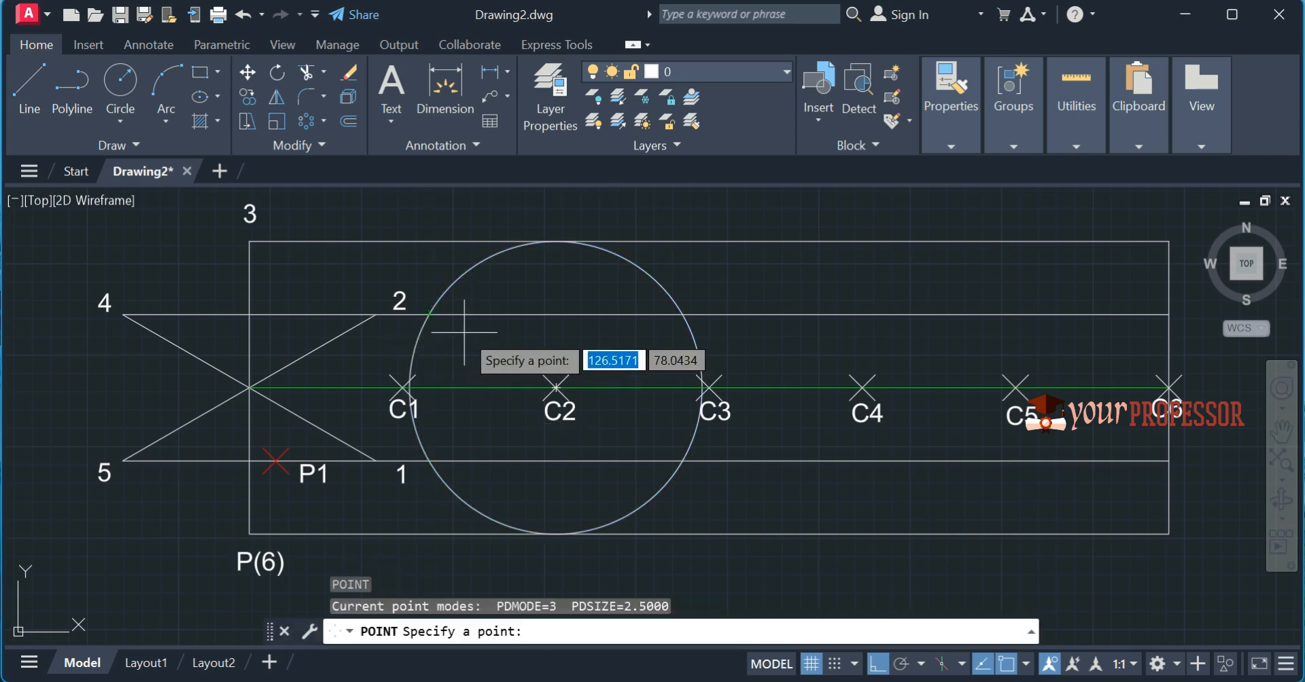
left_click(428, 315)
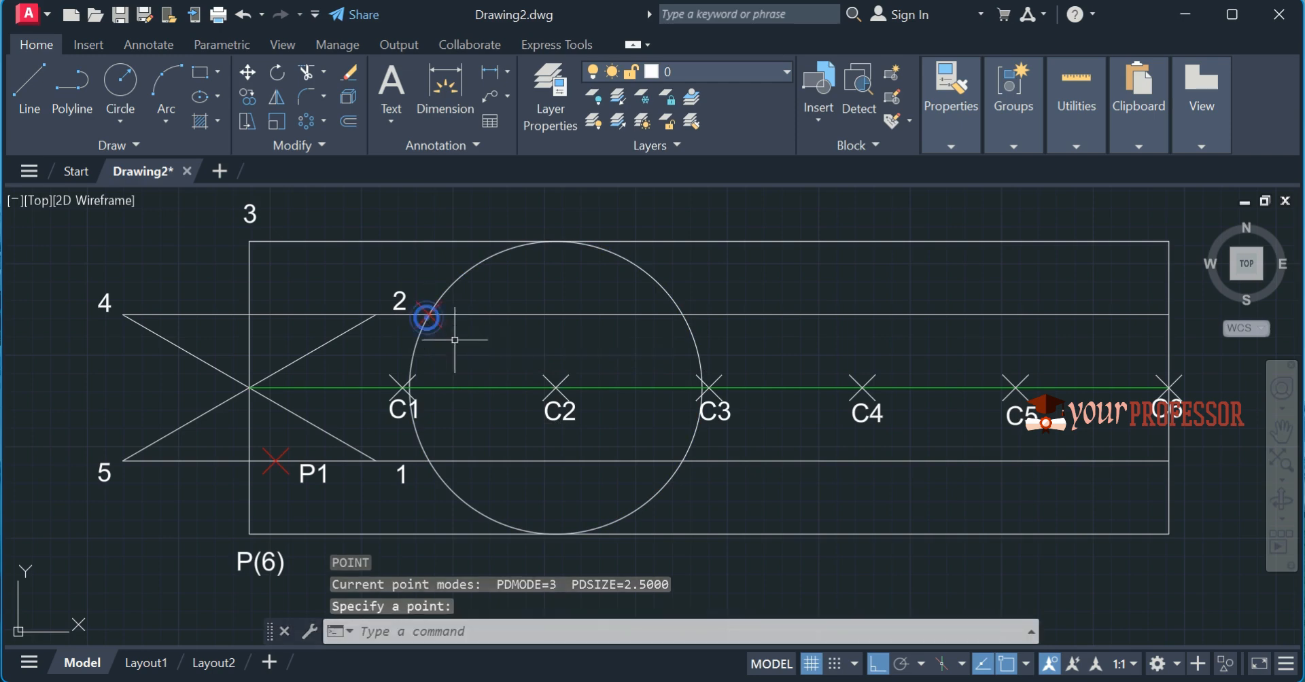
key("Escape")
type("t")
key("Return")
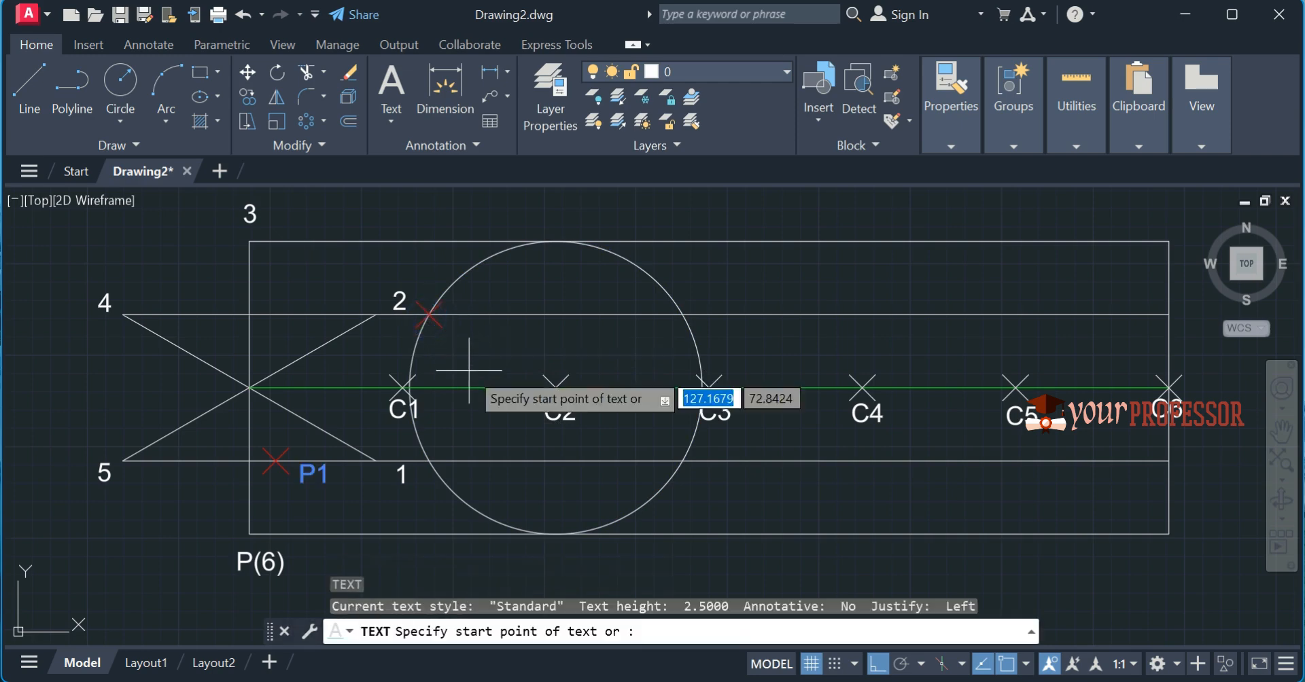
key("Return")
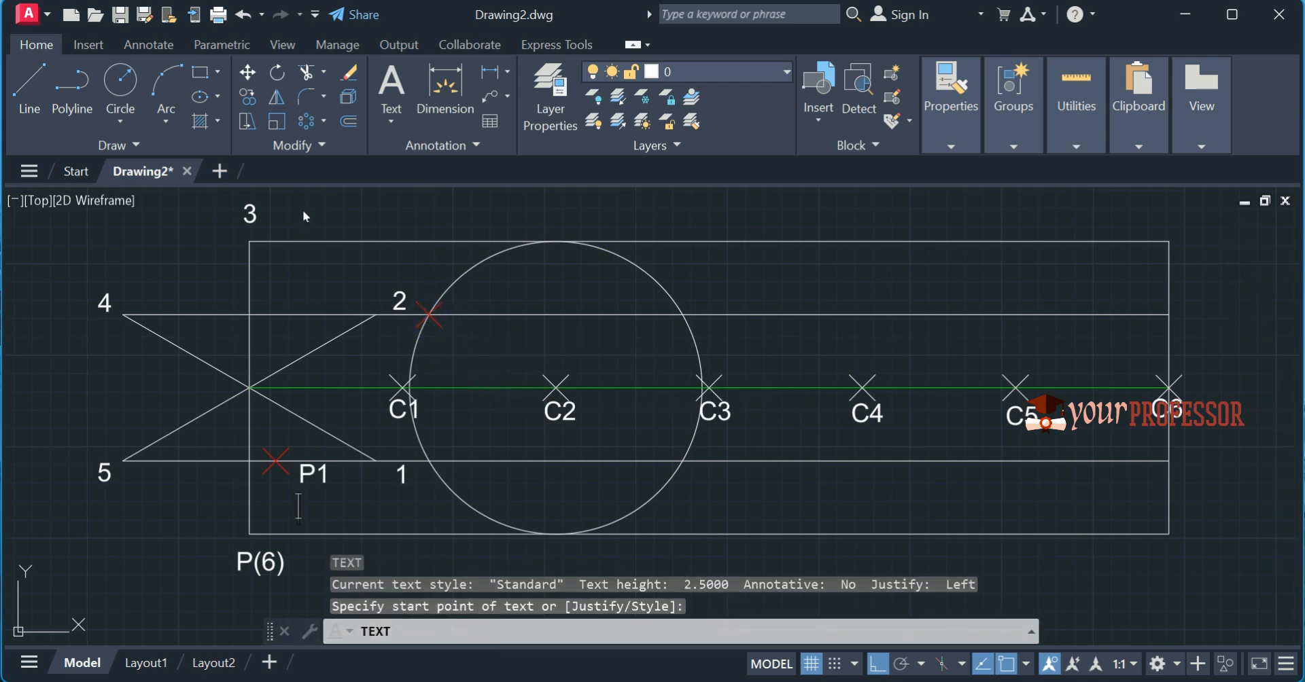
type("P2")
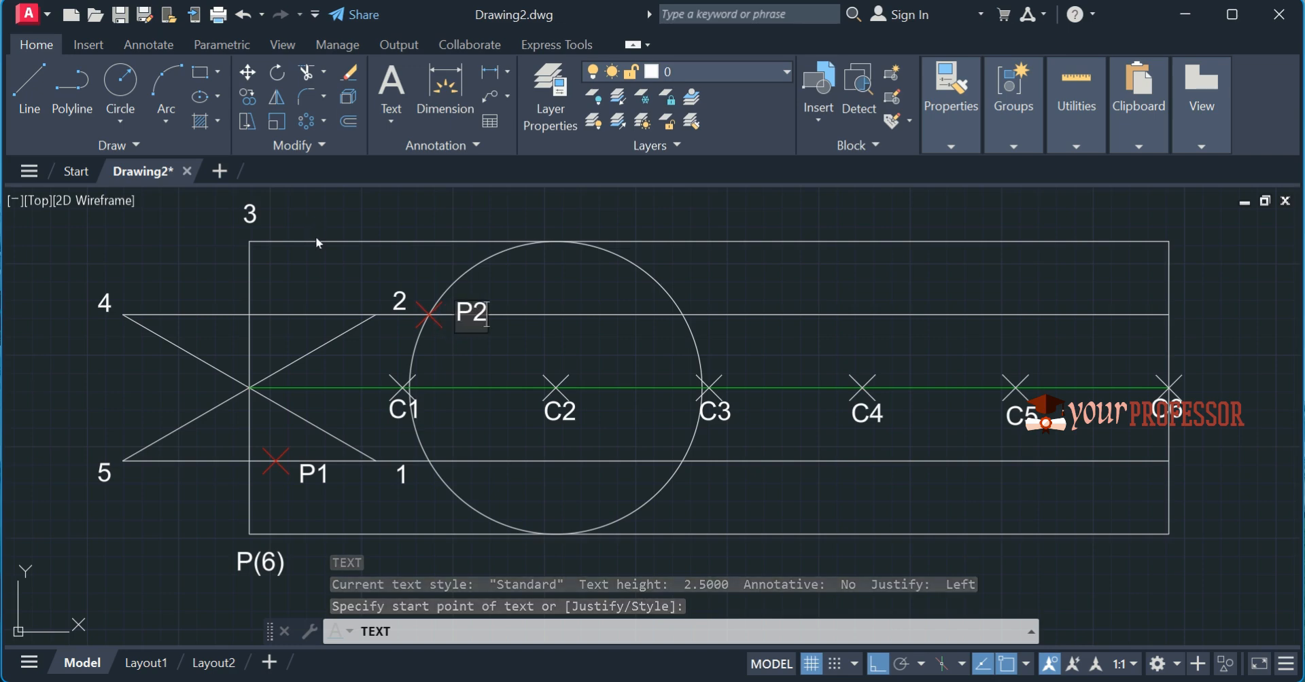
key("Return")
key("Return")
Move the circle along the green line so that its centre lies on point C3
left_click(668, 290)
left_click(652, 283)
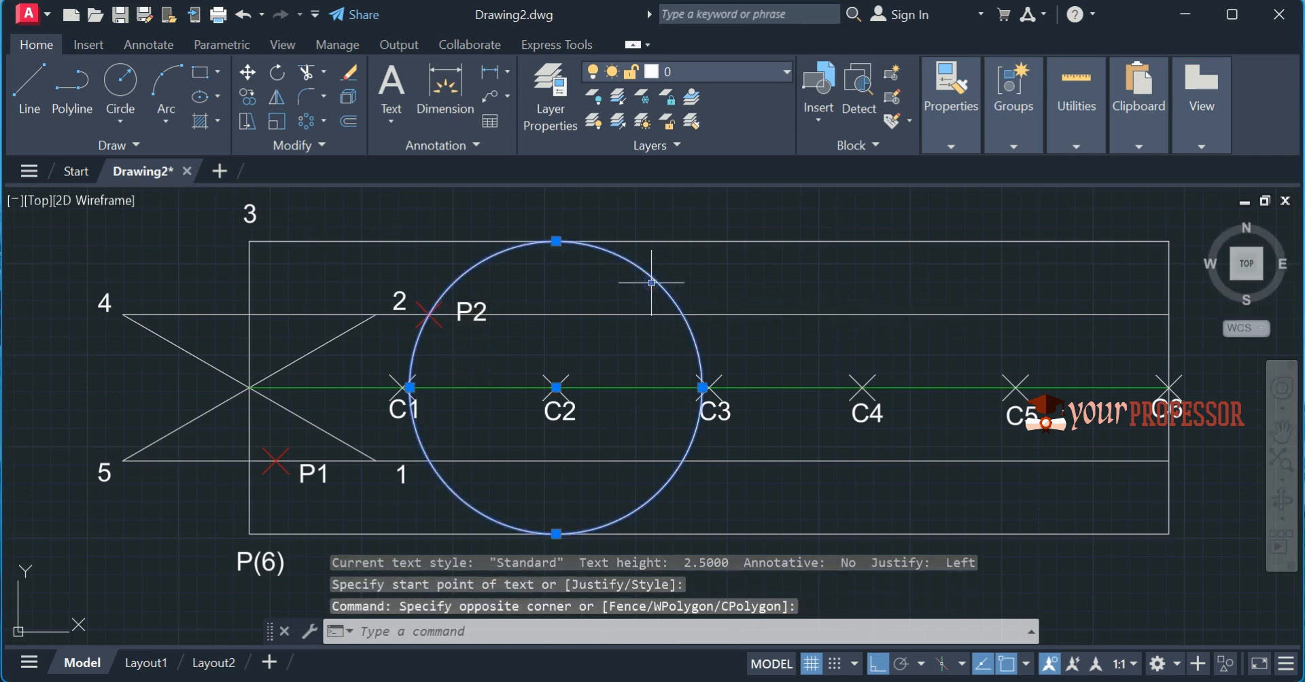
left_click(556, 387)
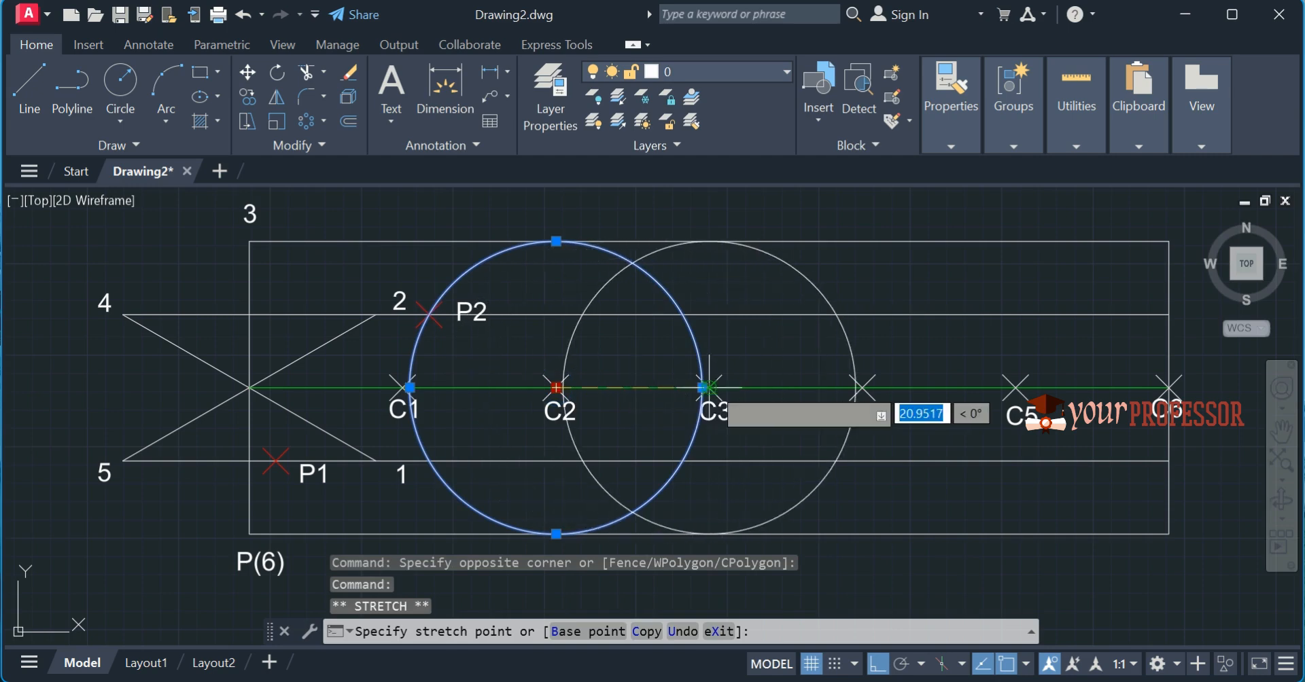
left_click(709, 388)
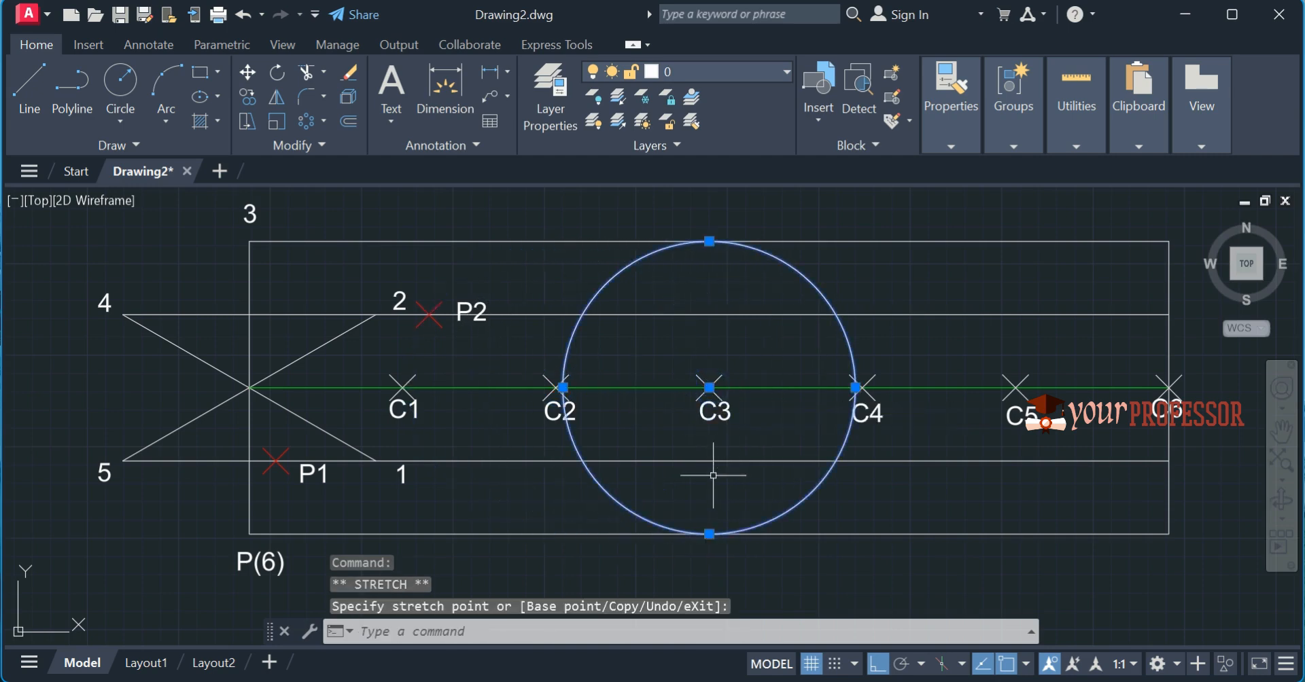
Place a point at the top of the circle on the rectangle's upper edge, and label it P3 above the edge
type("po")
key("Return")
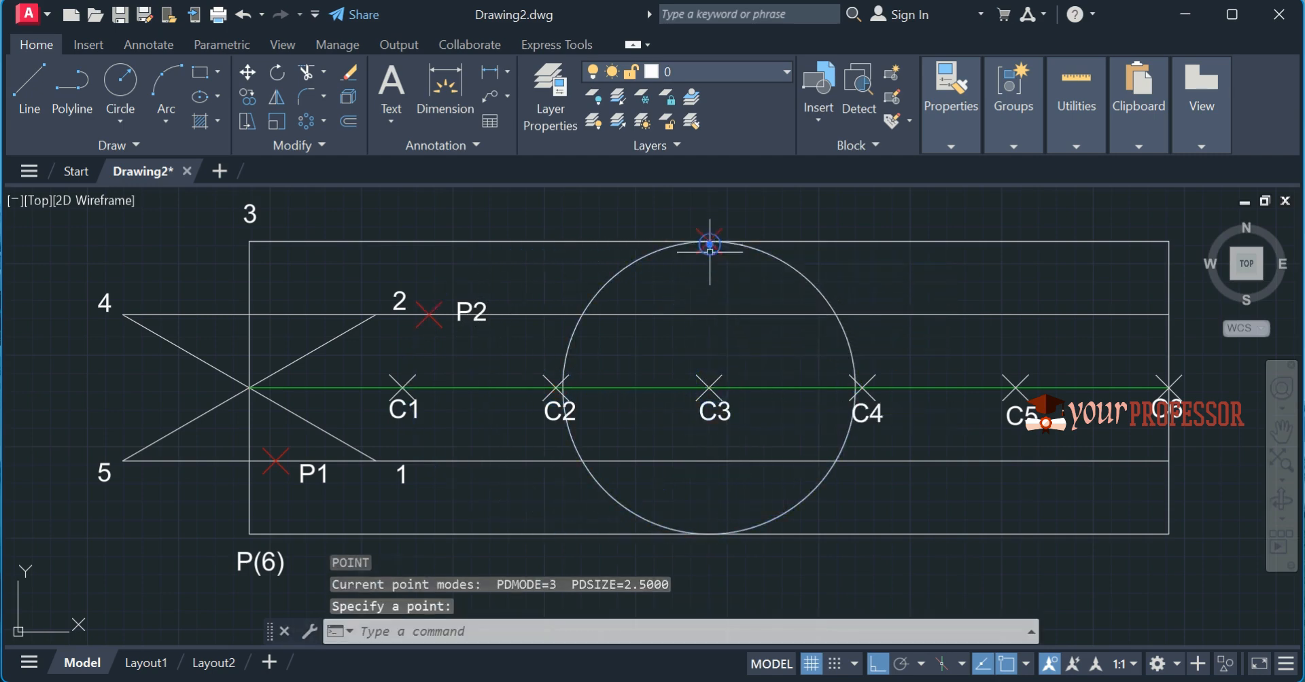
left_click(710, 244)
type("t")
key("Return")
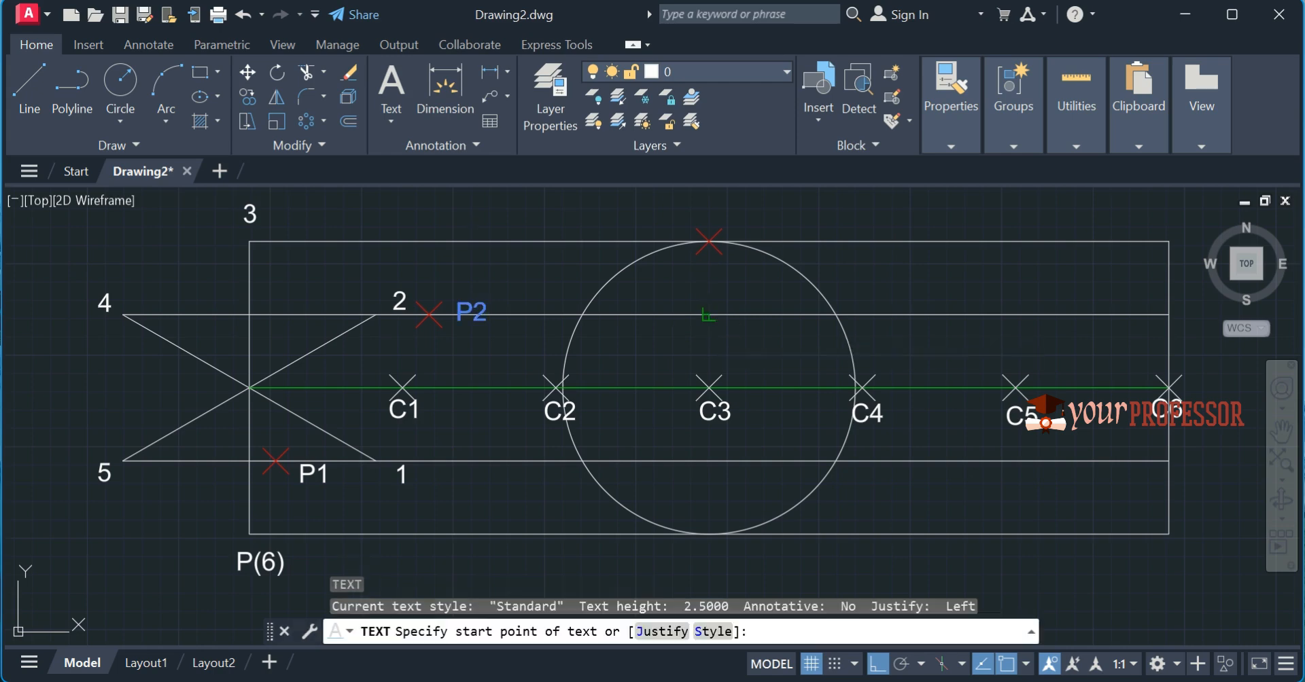
key("Return")
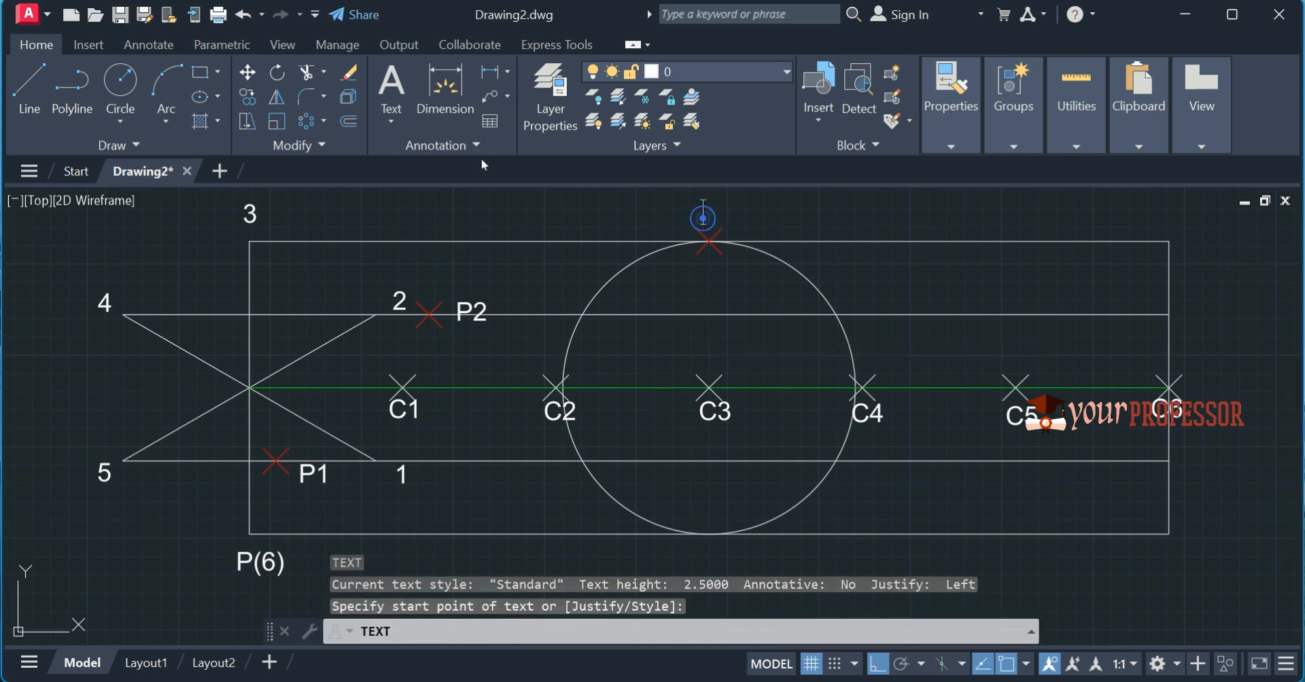
left_click(758, 290)
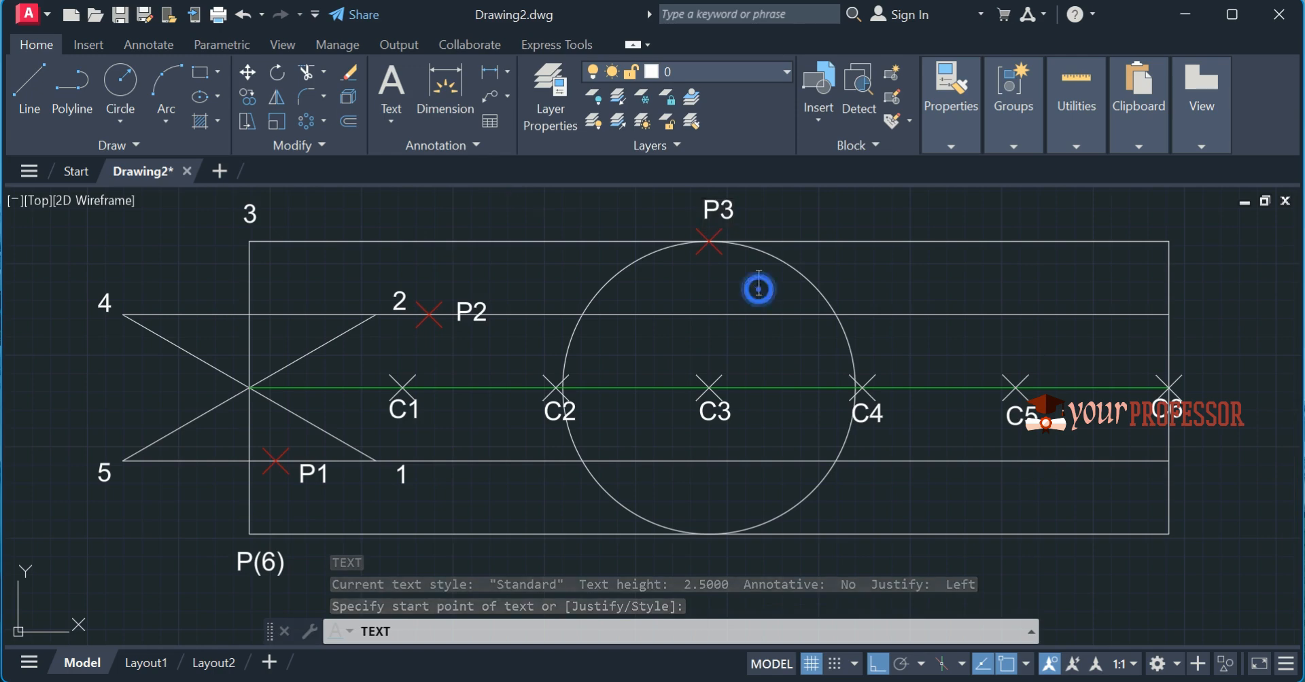
key("Escape")
Move the circle along the green line so that its centre lies on point C4
left_click(809, 288)
left_click(793, 269)
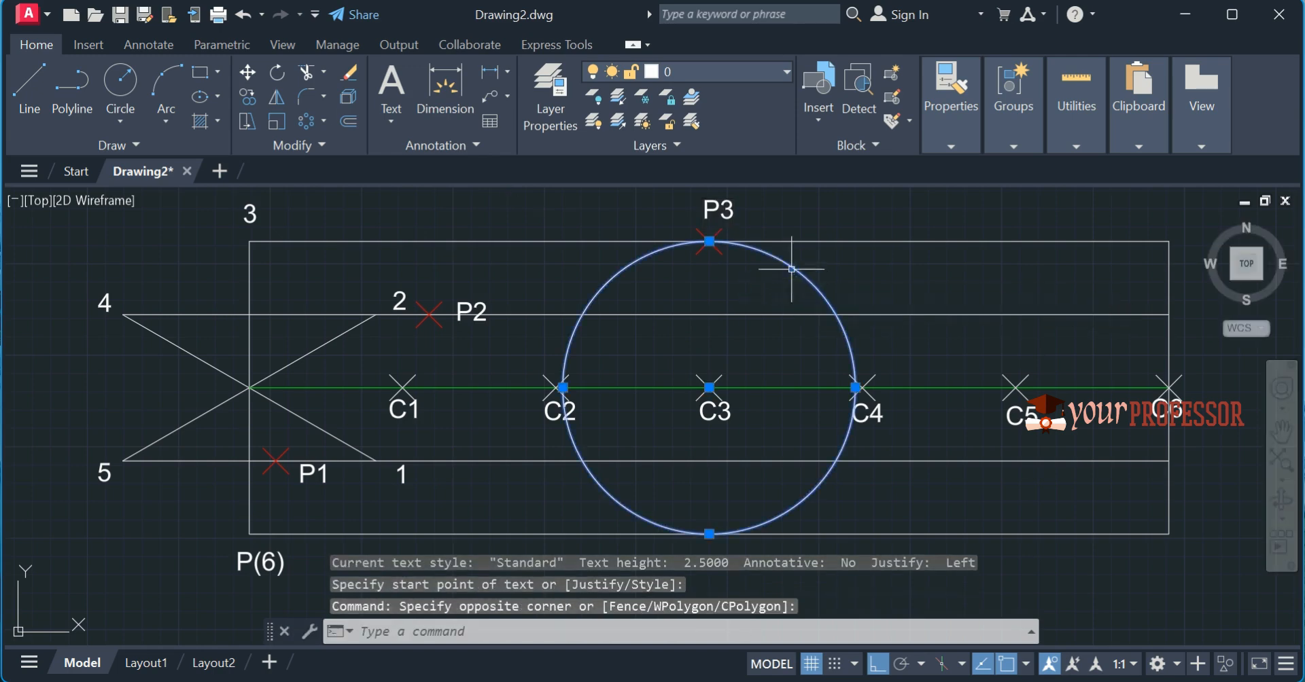
left_click(709, 387)
left_click(862, 387)
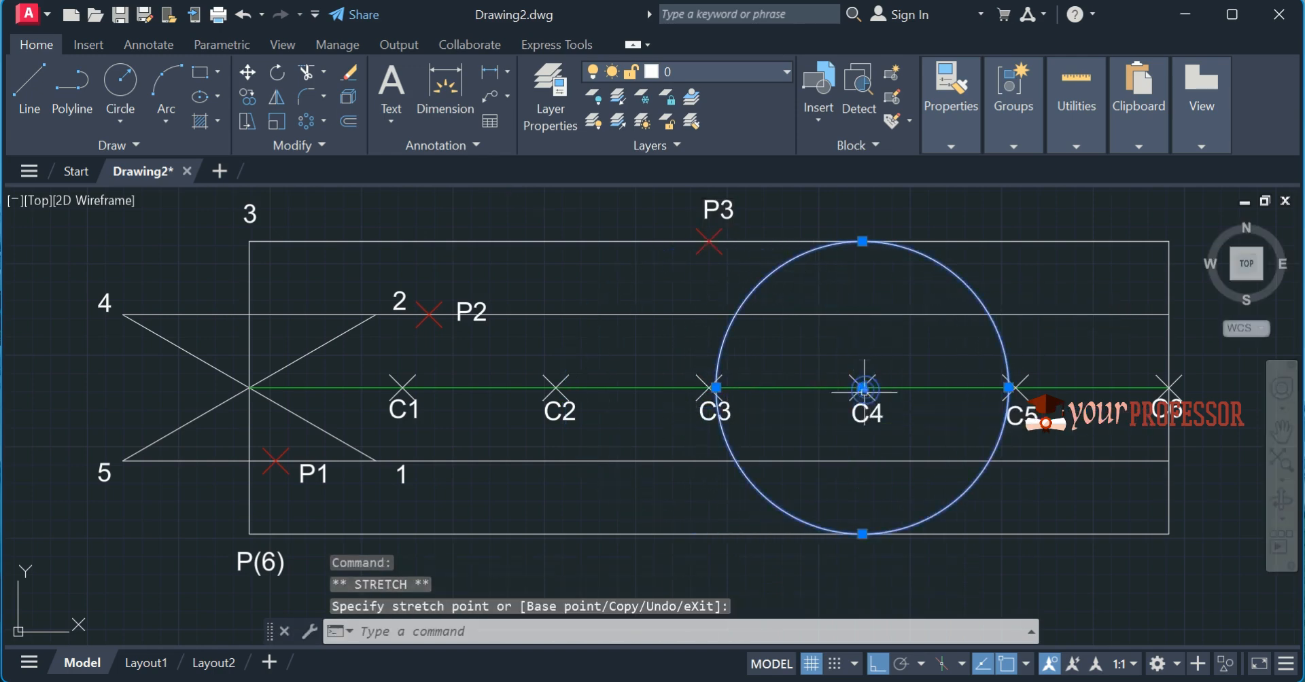
Place a point where the circle's right side crosses the horizontal line through 2 and 4, and label it P4 inside the circle
type("po")
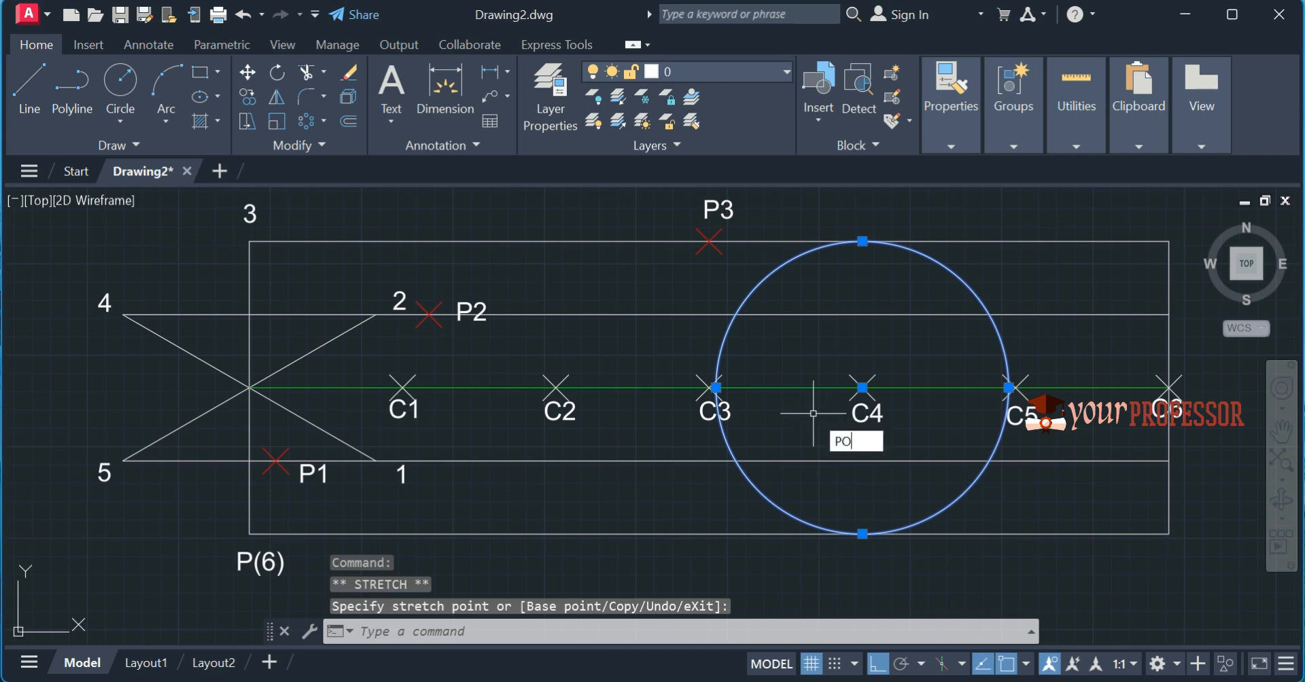
key("Return")
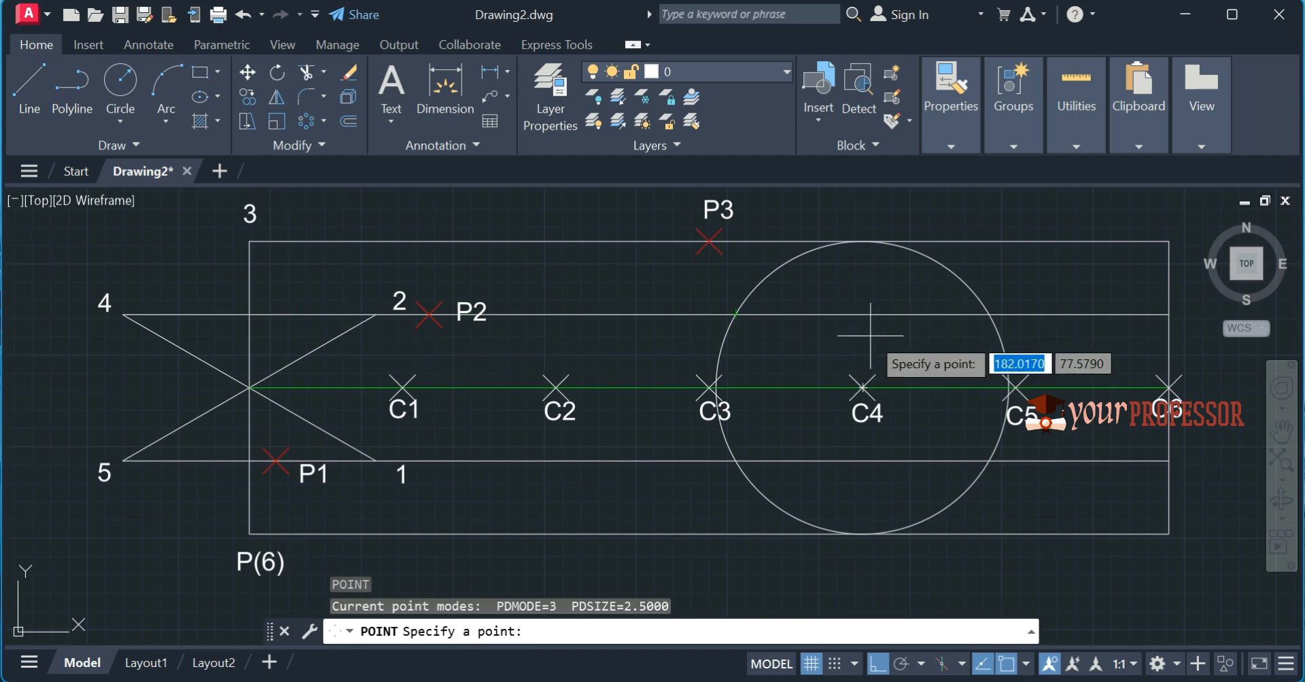
left_click(990, 315)
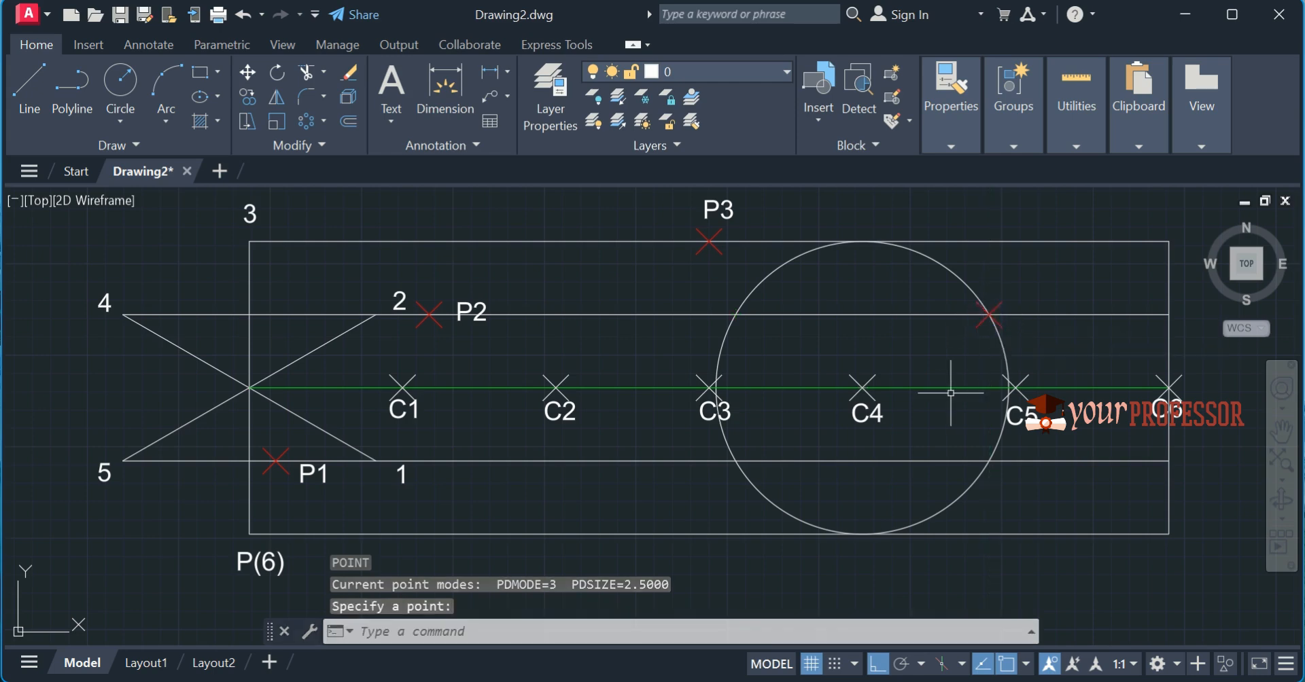
type("text")
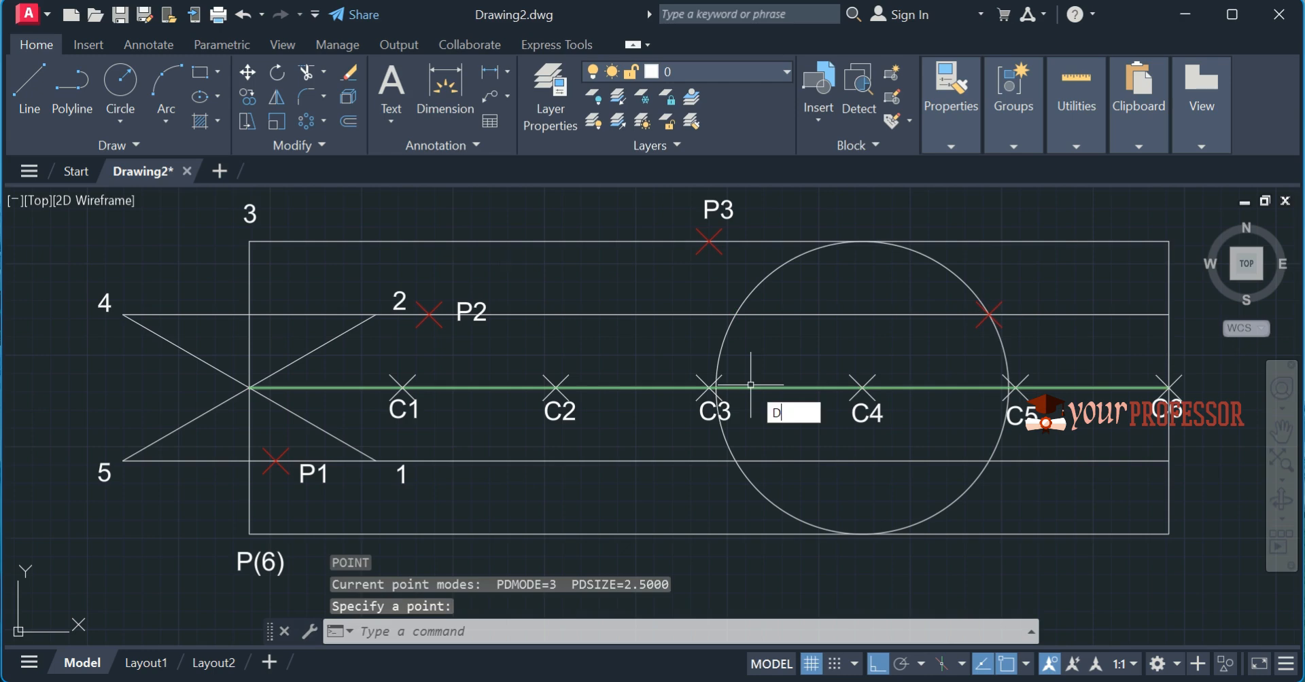
key("Return")
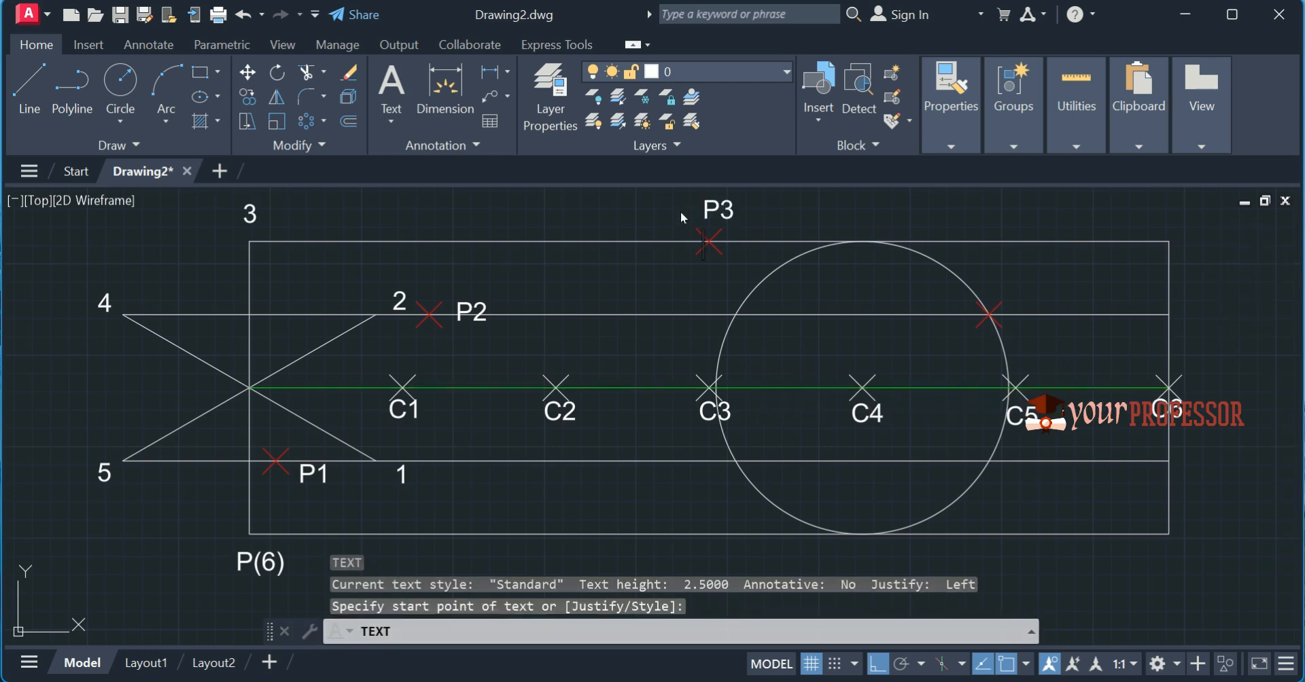
type("P4")
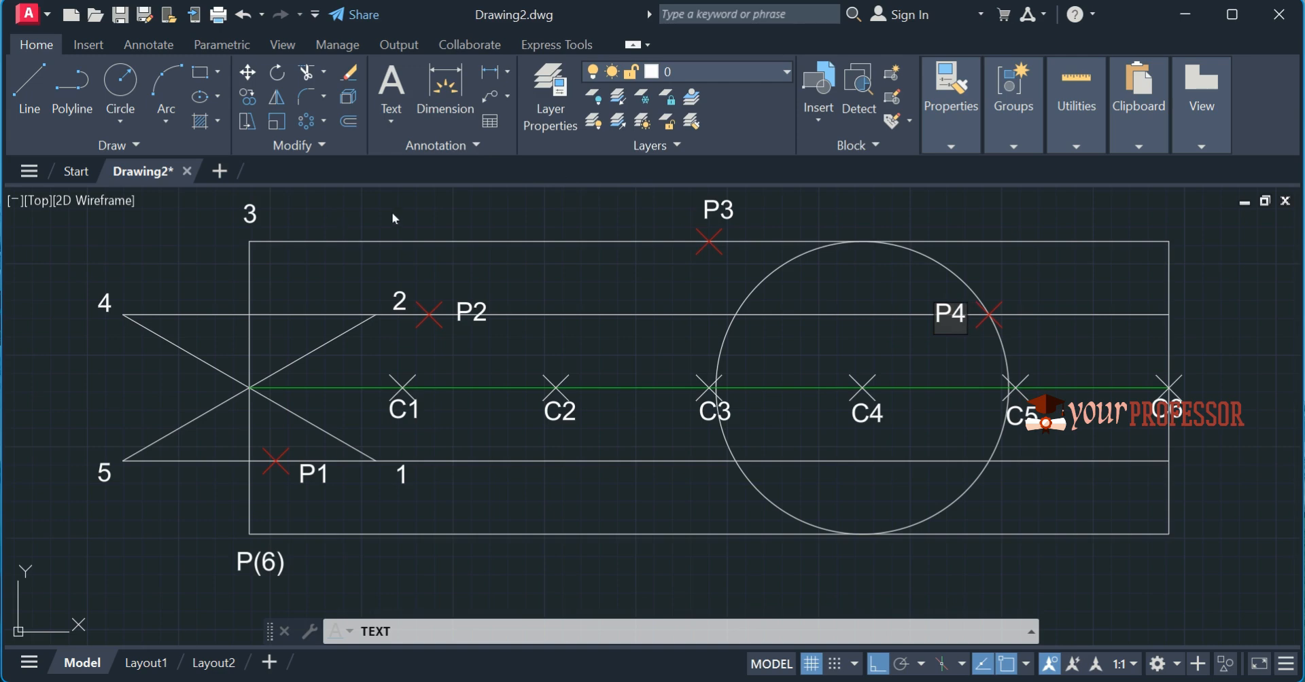
key("Escape")
Move the circle along the green line so that its centre lies on point C5, and clear the selection
left_click(766, 294)
left_click(737, 271)
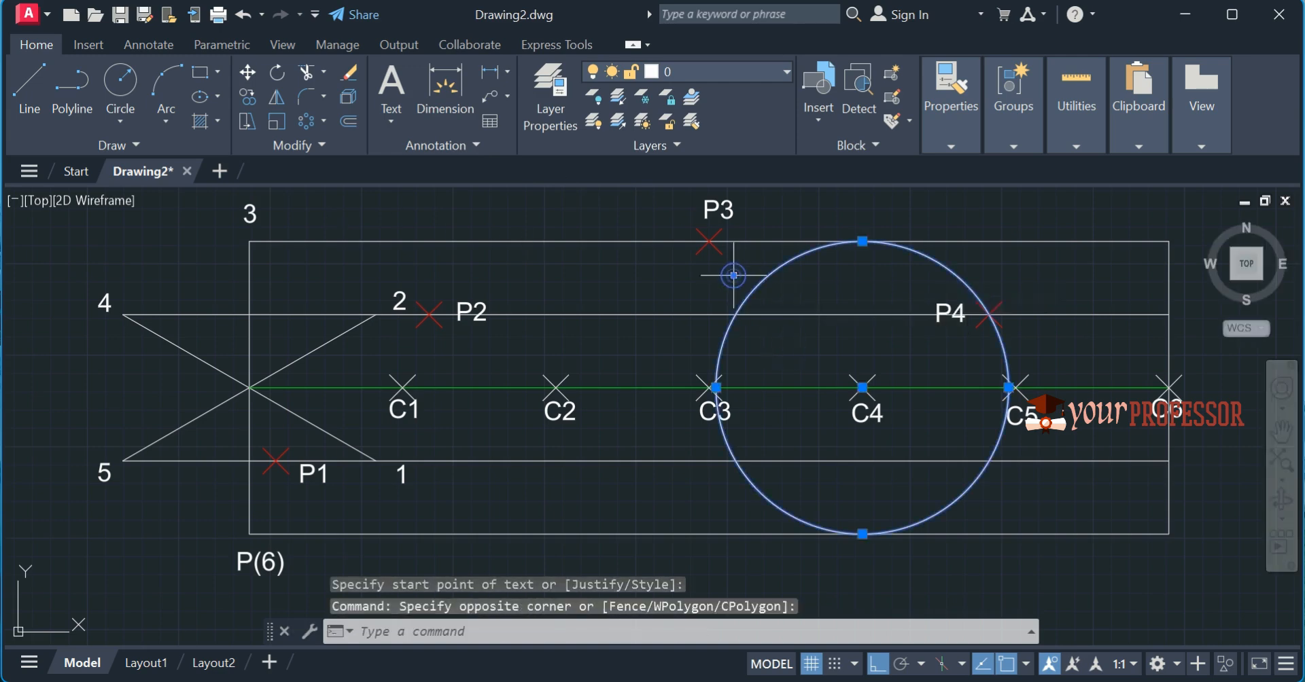
left_click(861, 388)
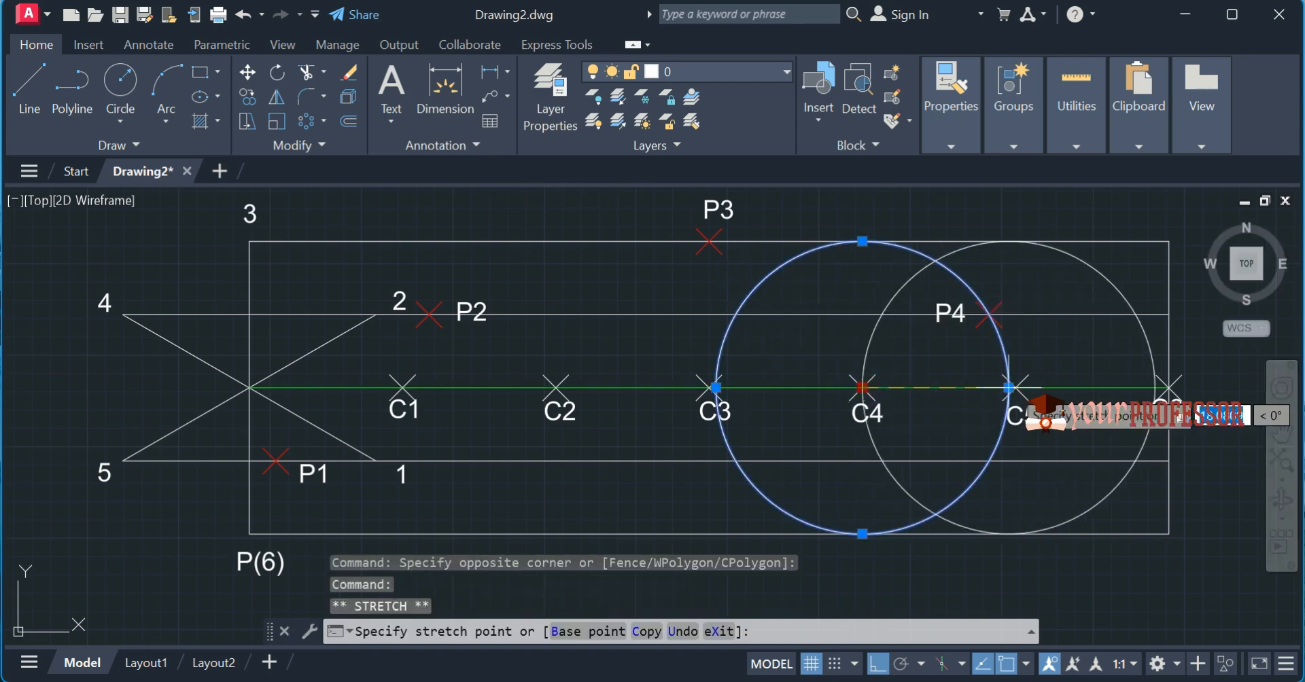
left_click(1023, 387)
key("Escape")
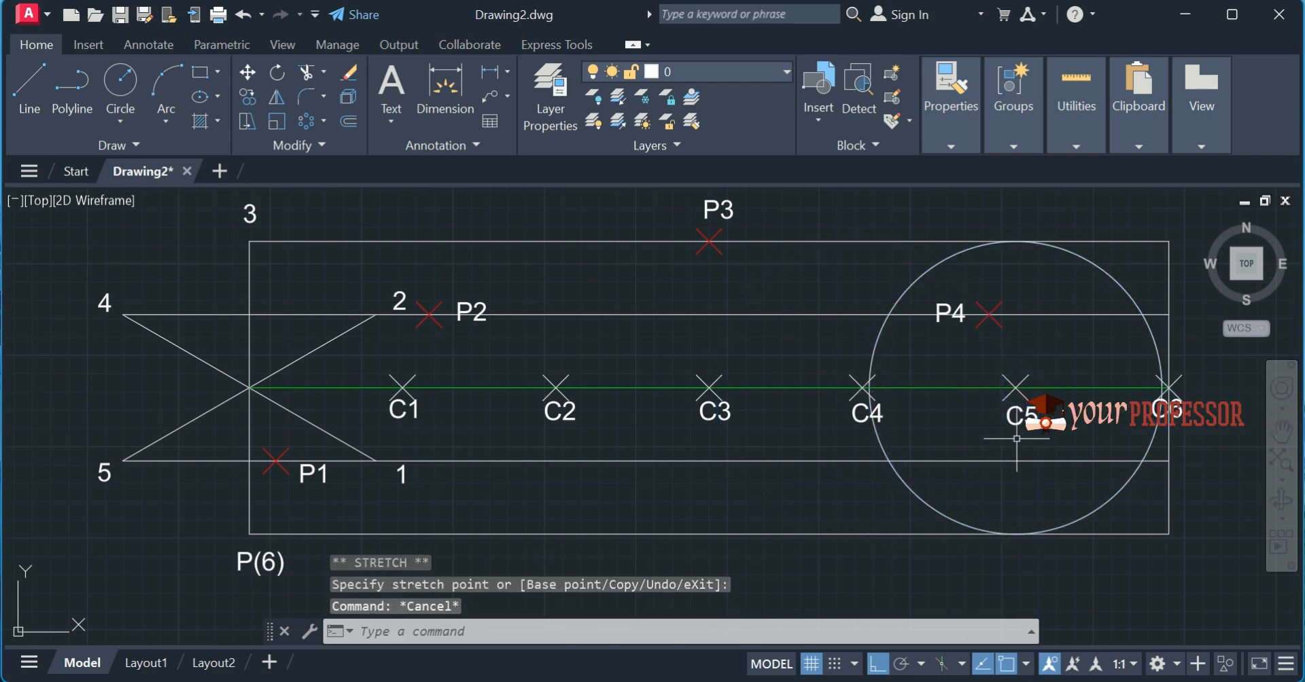
Place a point where the circle's right side crosses the horizontal line through 5 and 1, and label it P5 inside the circle
type("PO")
key("Return")
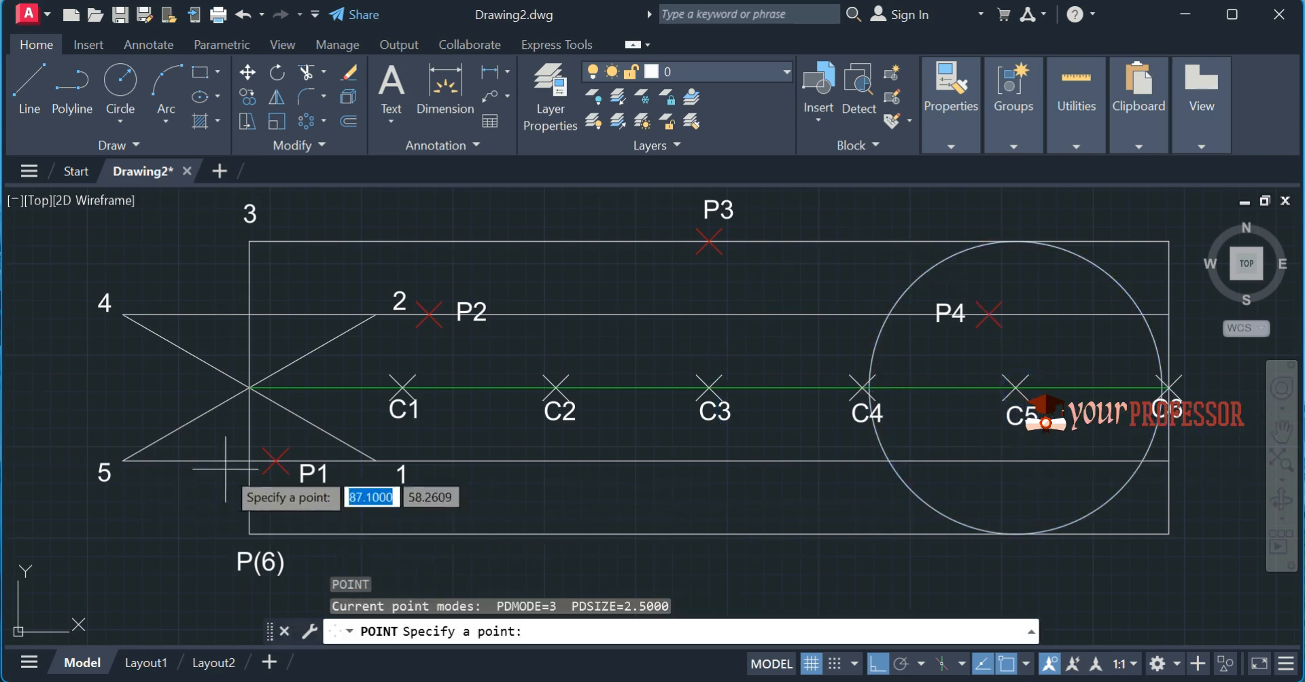
left_click(1142, 461)
type("D")
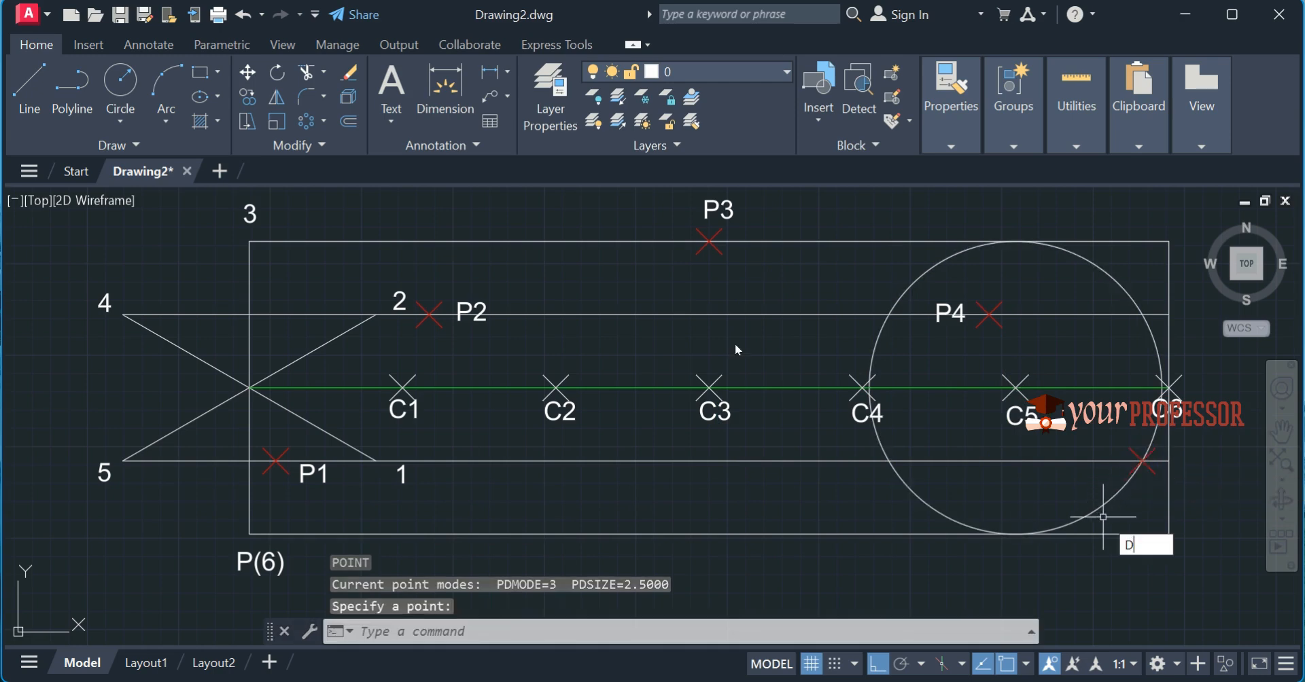
type("T")
key("Return")
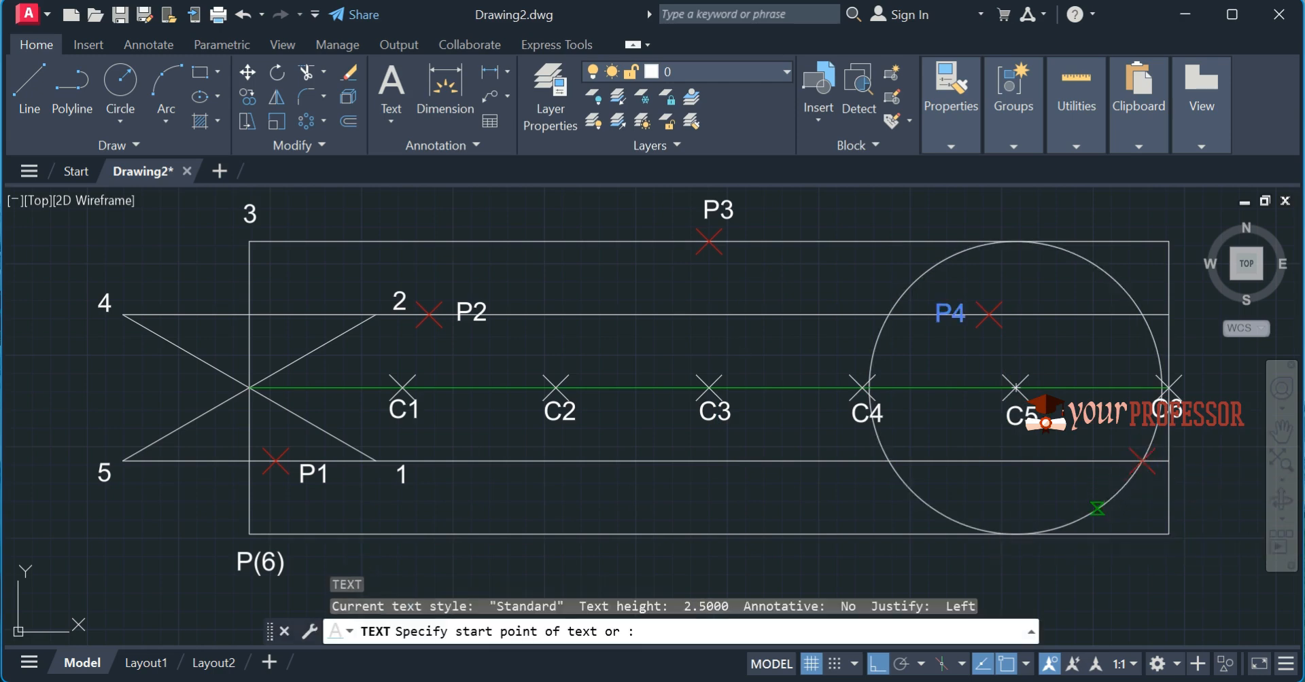
left_click(935, 357)
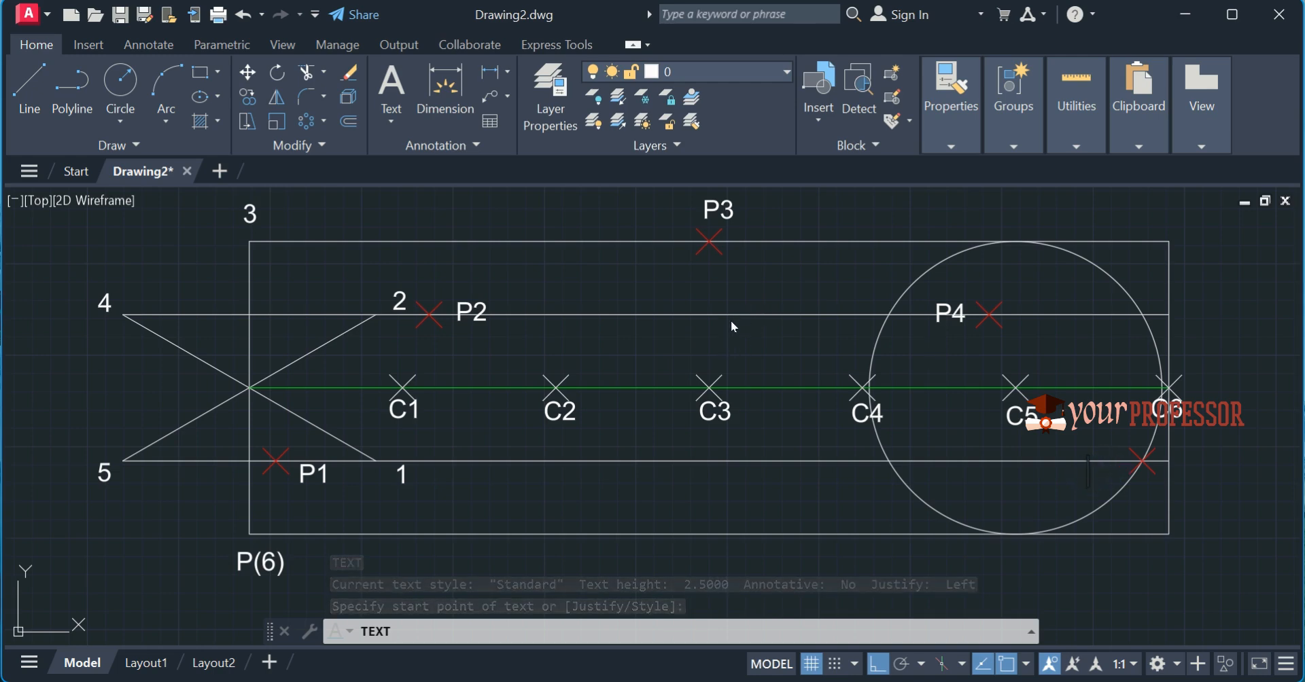
type("P5")
key("Return")
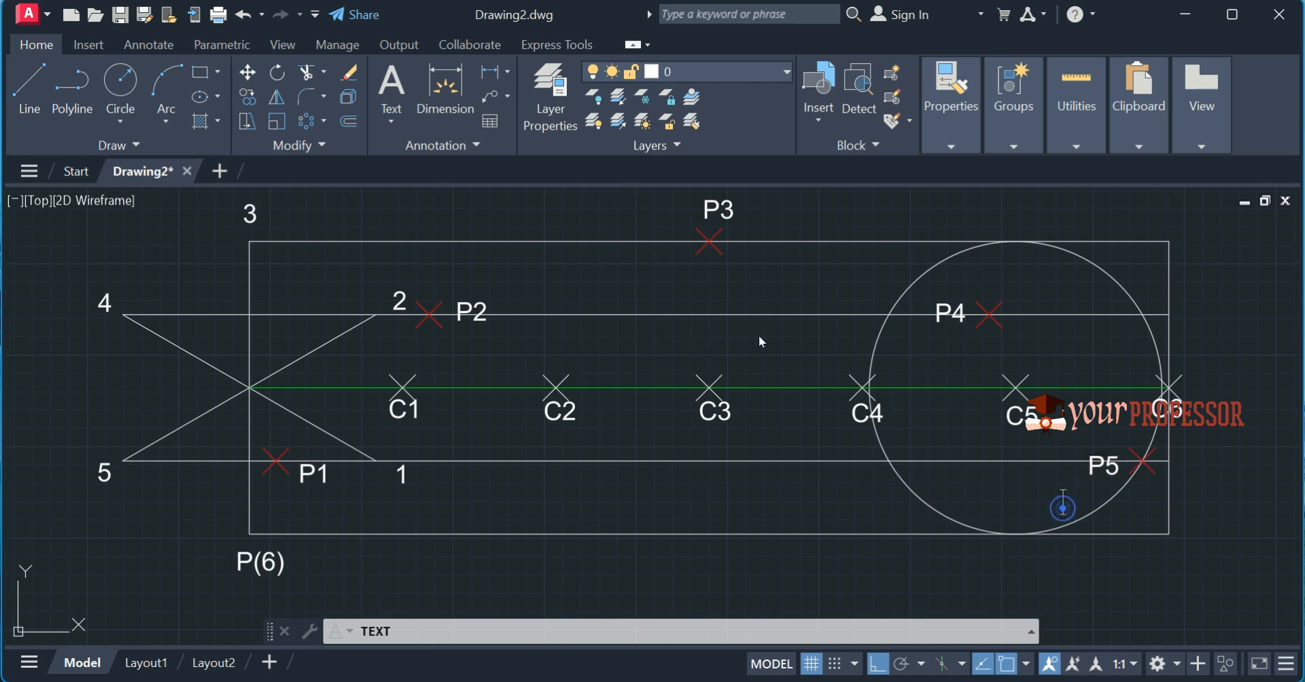
key("Return")
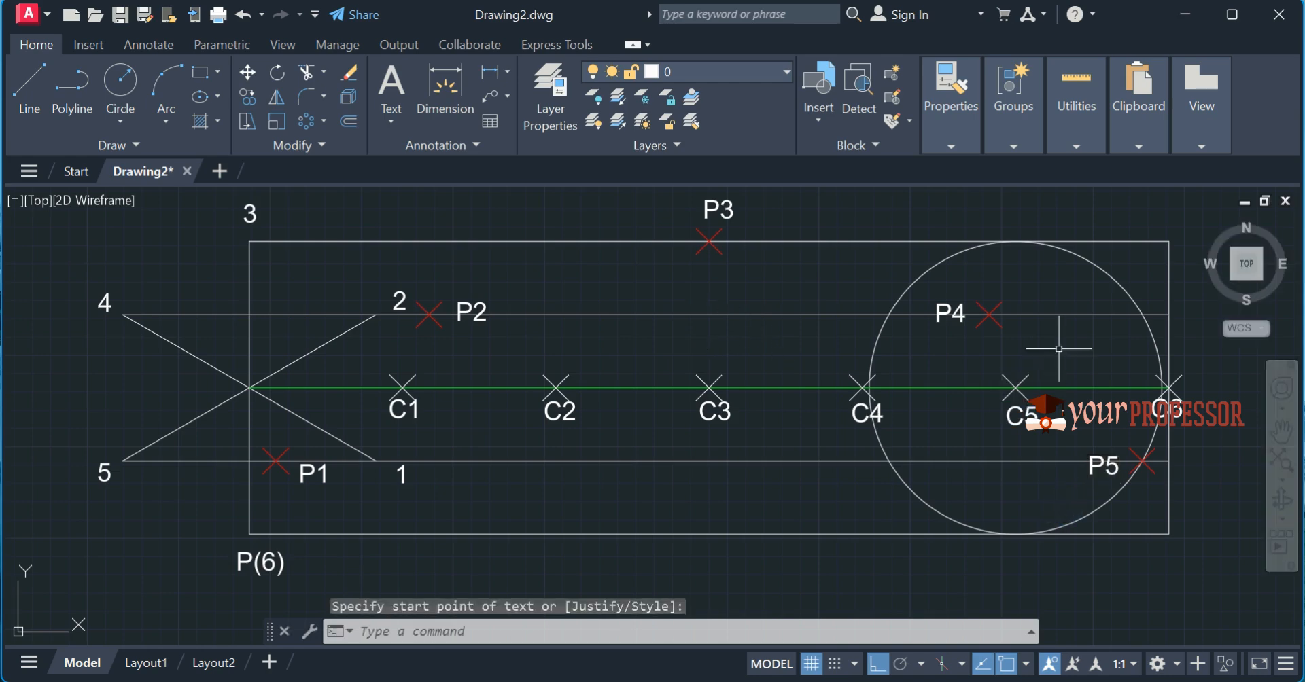
Move the circle along the green line so that its centre lies on point C6
left_click(1085, 265)
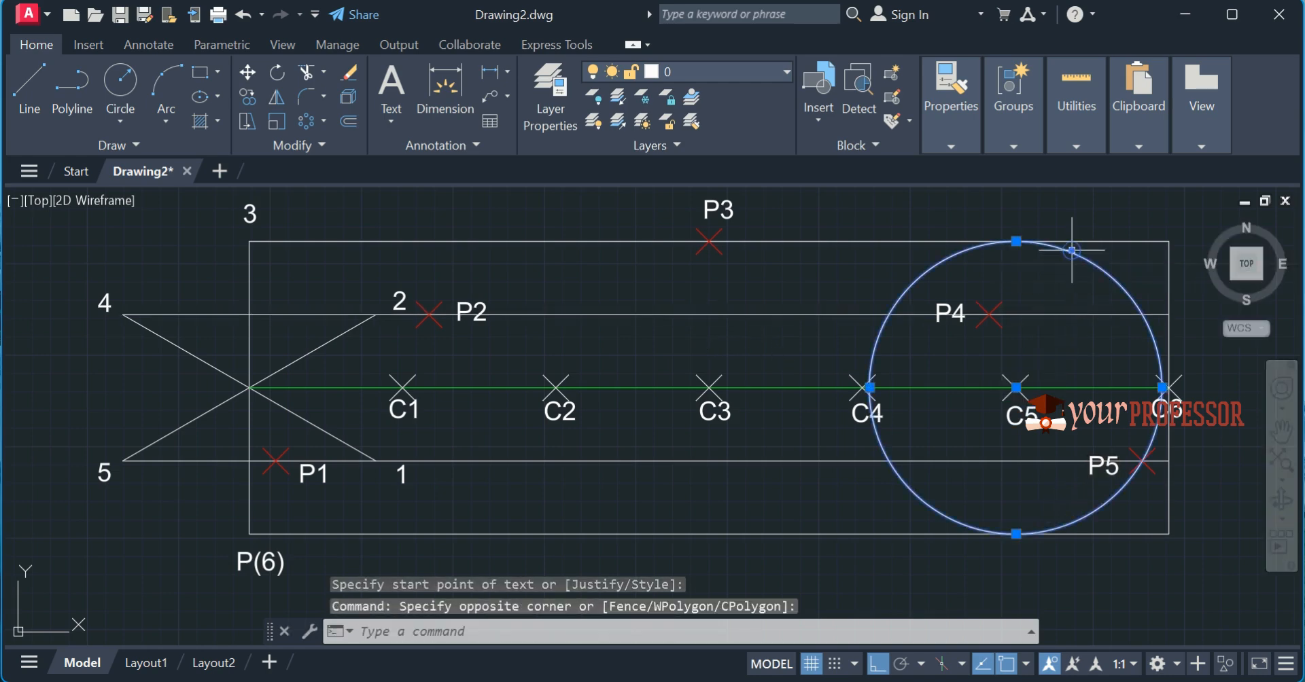
left_click(1016, 388)
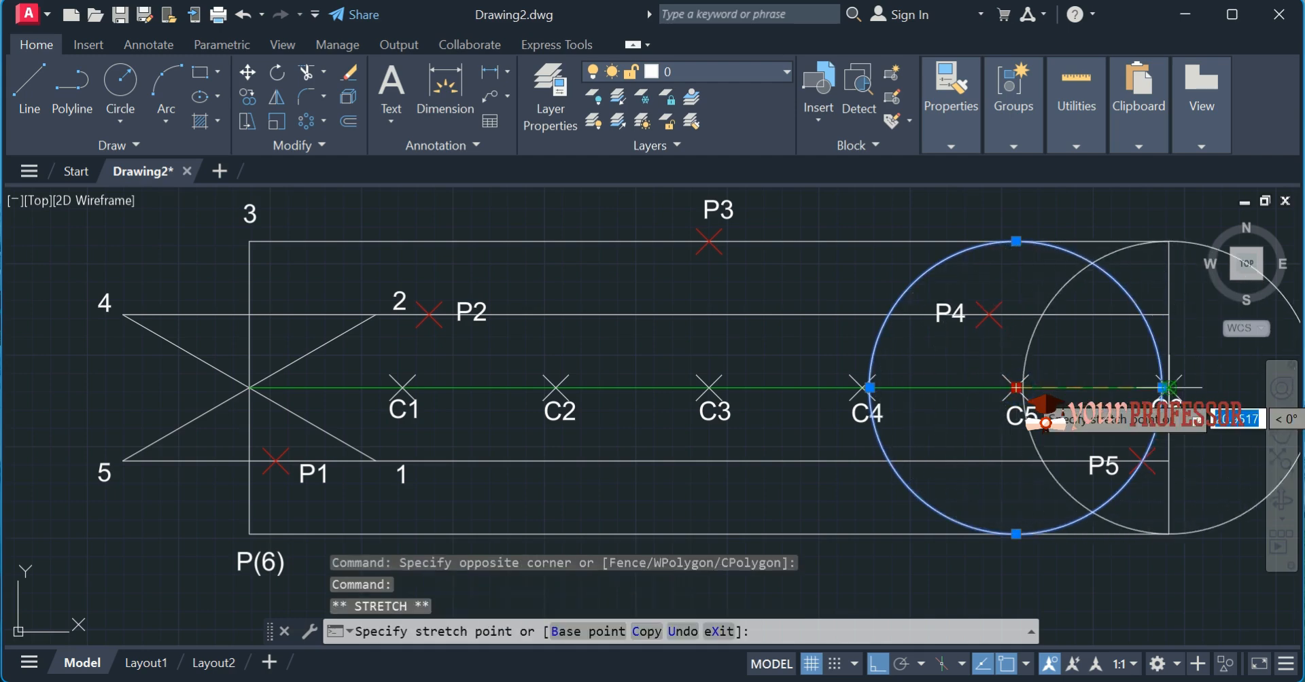
left_click(1165, 388)
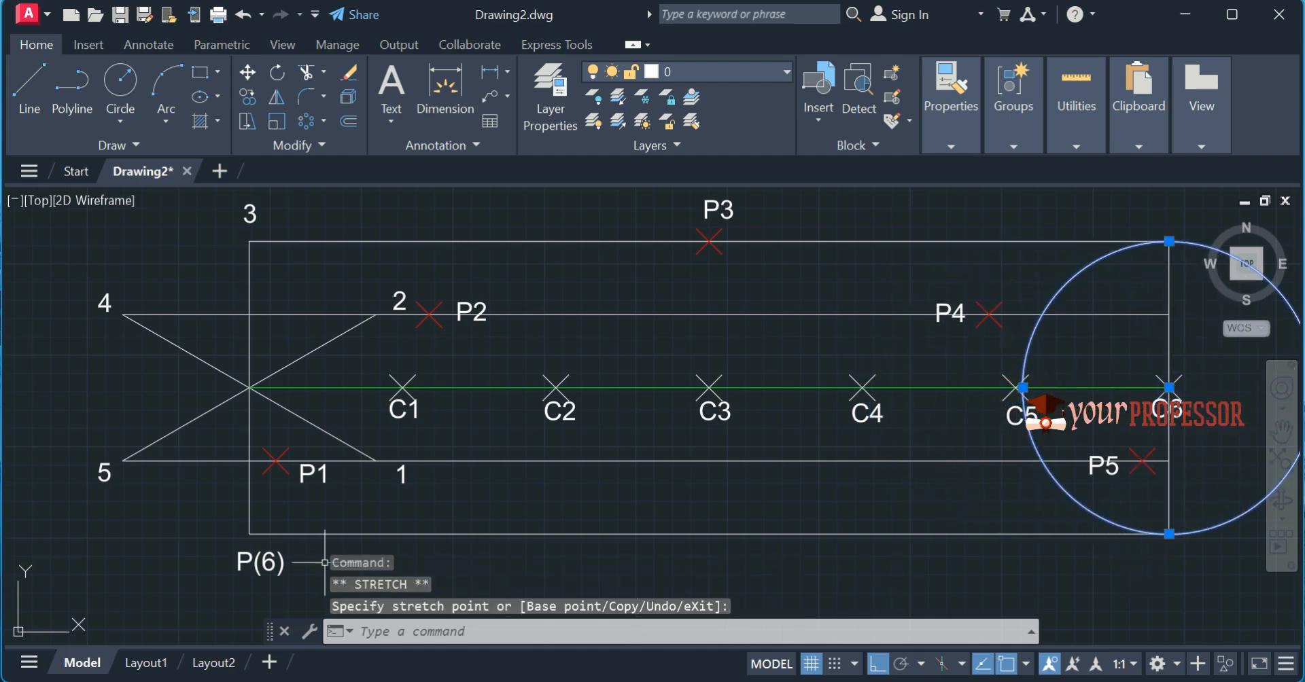
Place points at the rectangle's two lower corners, one at the circle's bottom below C6 and one at P(6)
type("po")
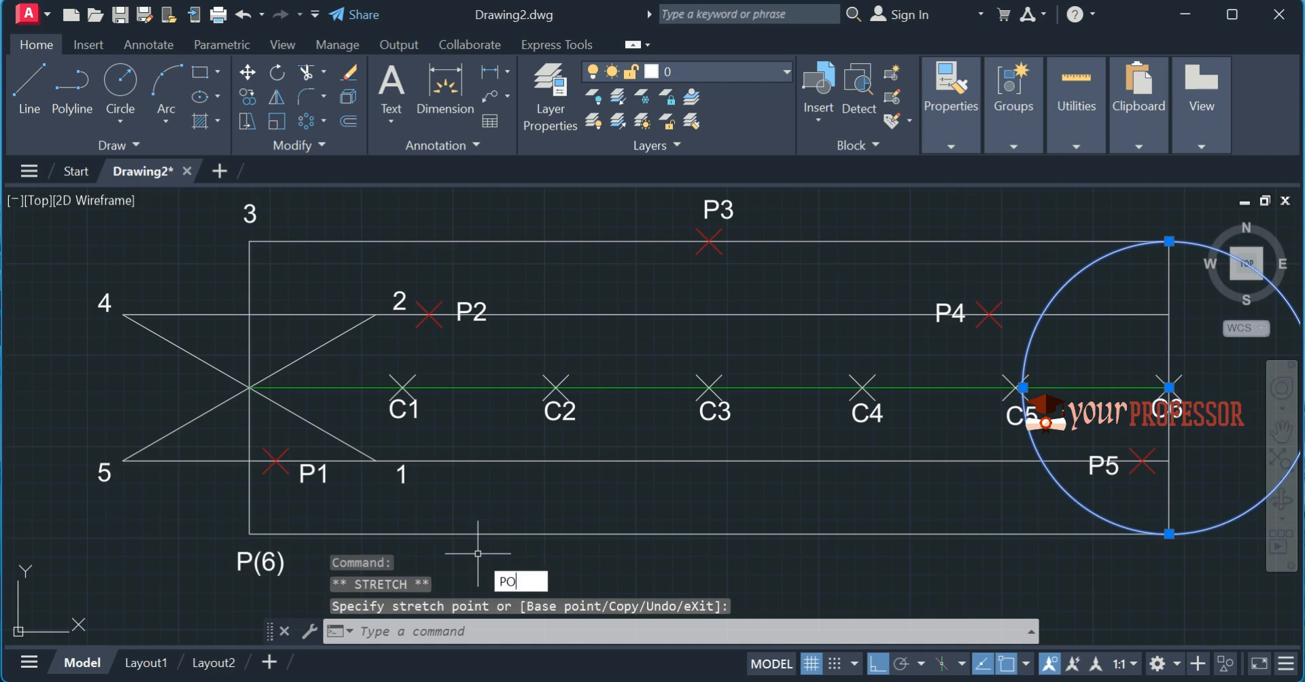
key("Return")
left_click(1163, 533)
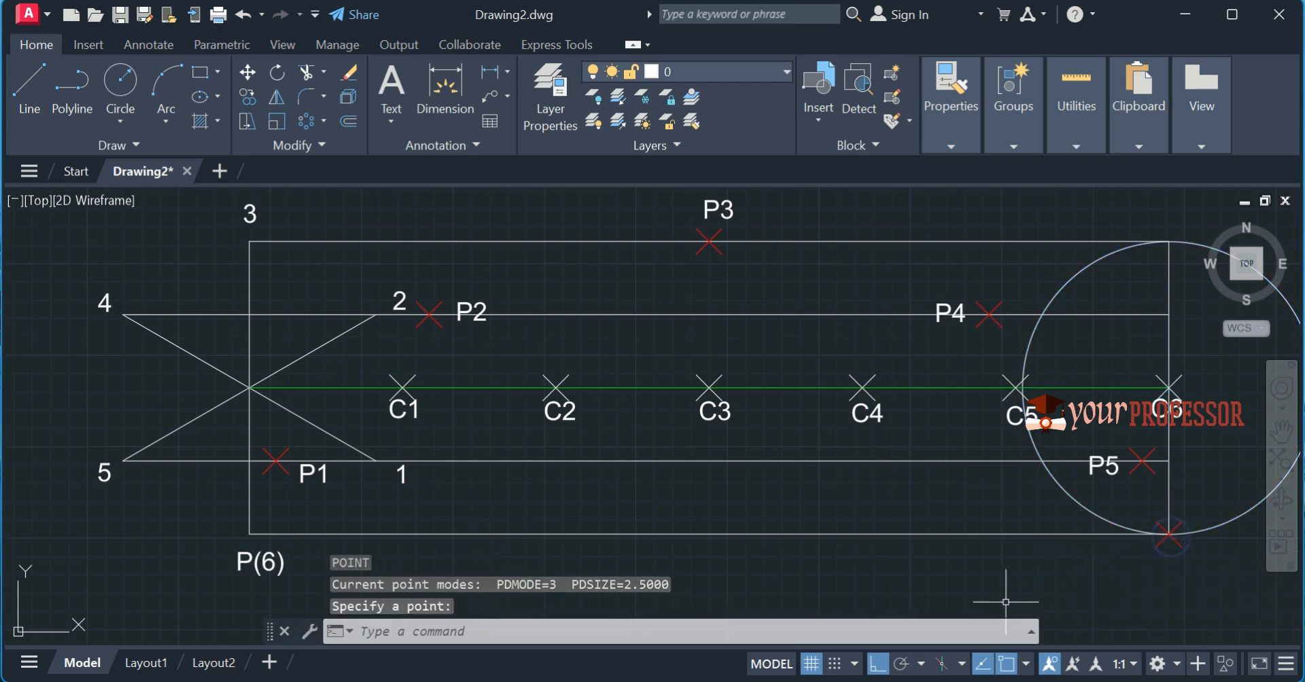
left_click(249, 534)
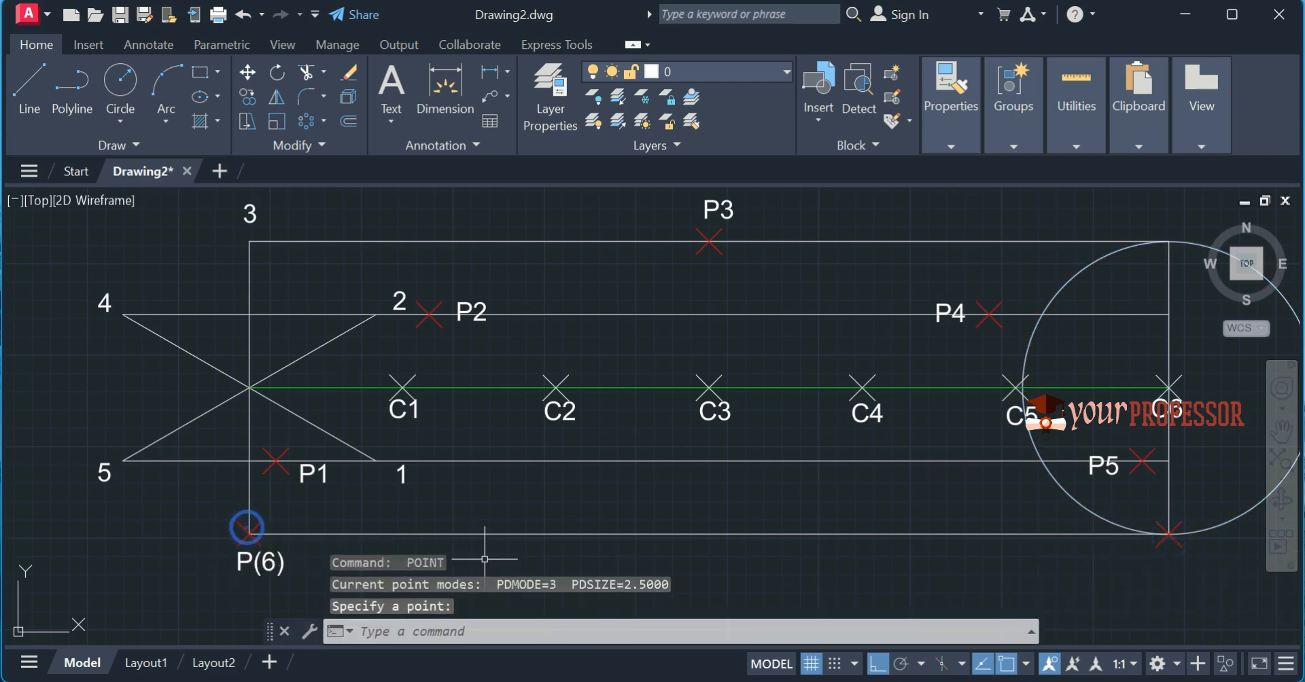
Add the text label P6 below the point at the rectangle's lower right corner
type("text")
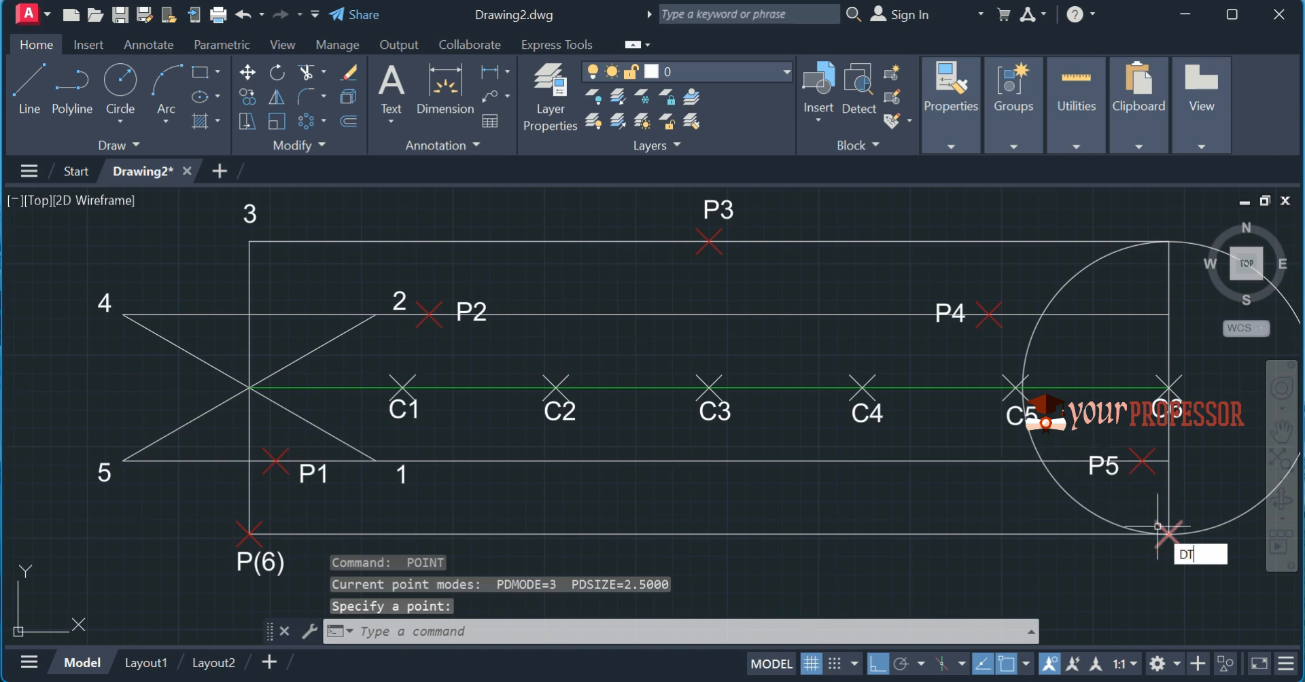
key("Return")
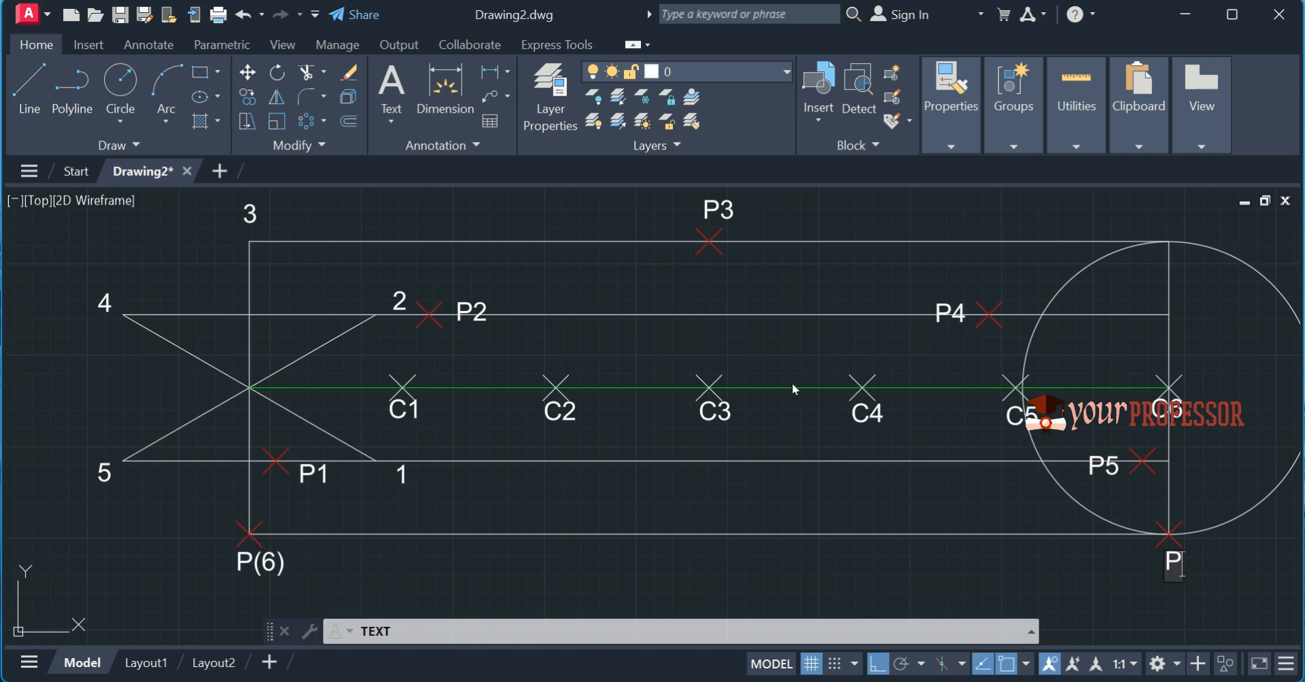
left_click(1102, 566)
key("Escape")
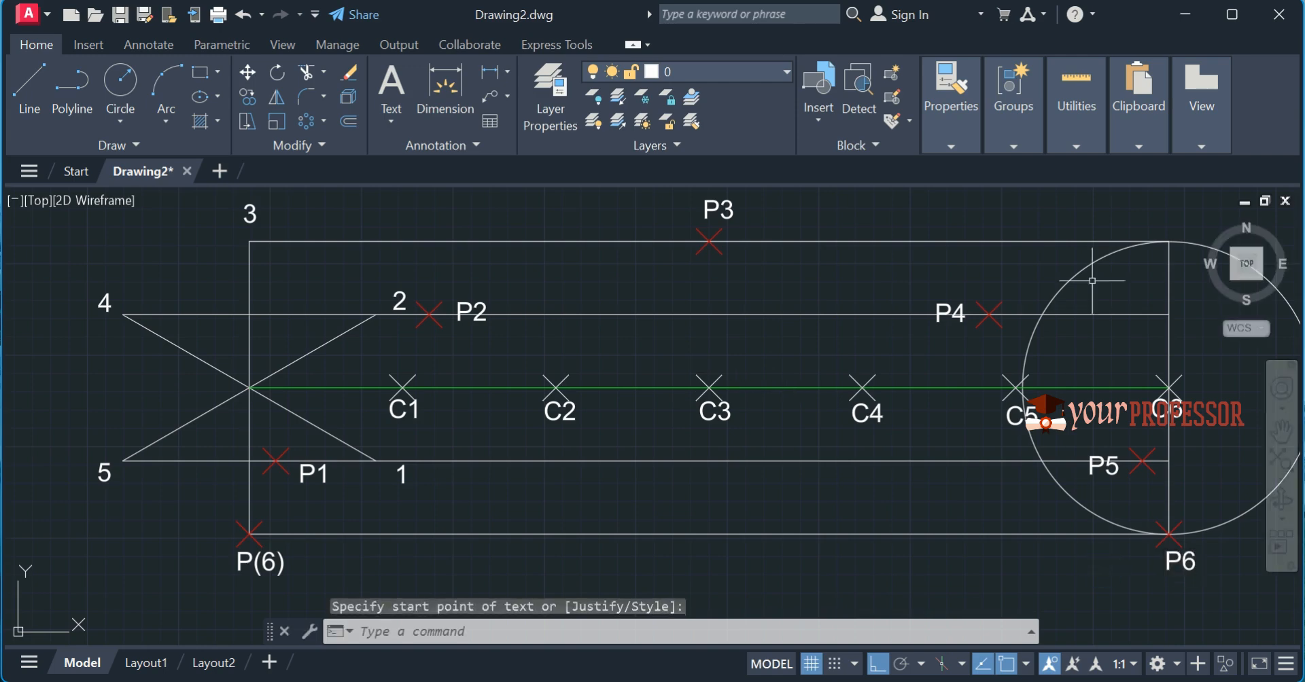
Move the circle back along the green line so that its centre lies on the line's left end, and clear the selection
left_click(1076, 347)
left_click(993, 356)
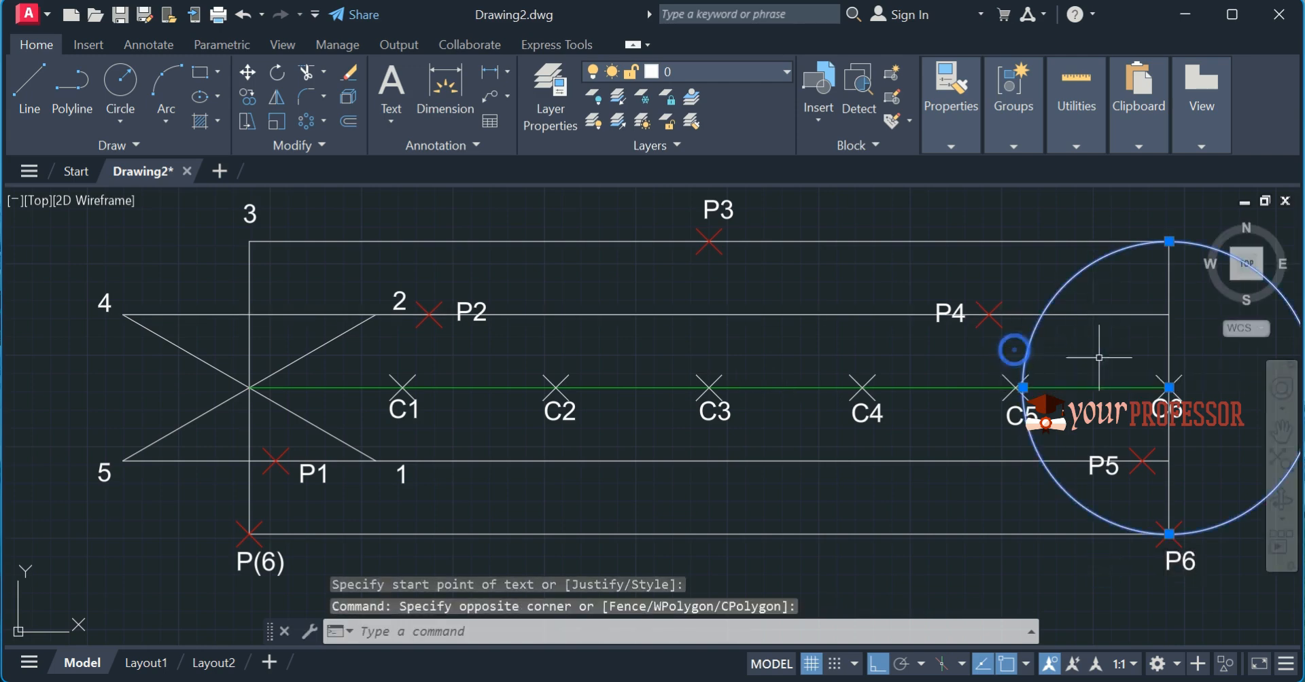
left_click(1169, 388)
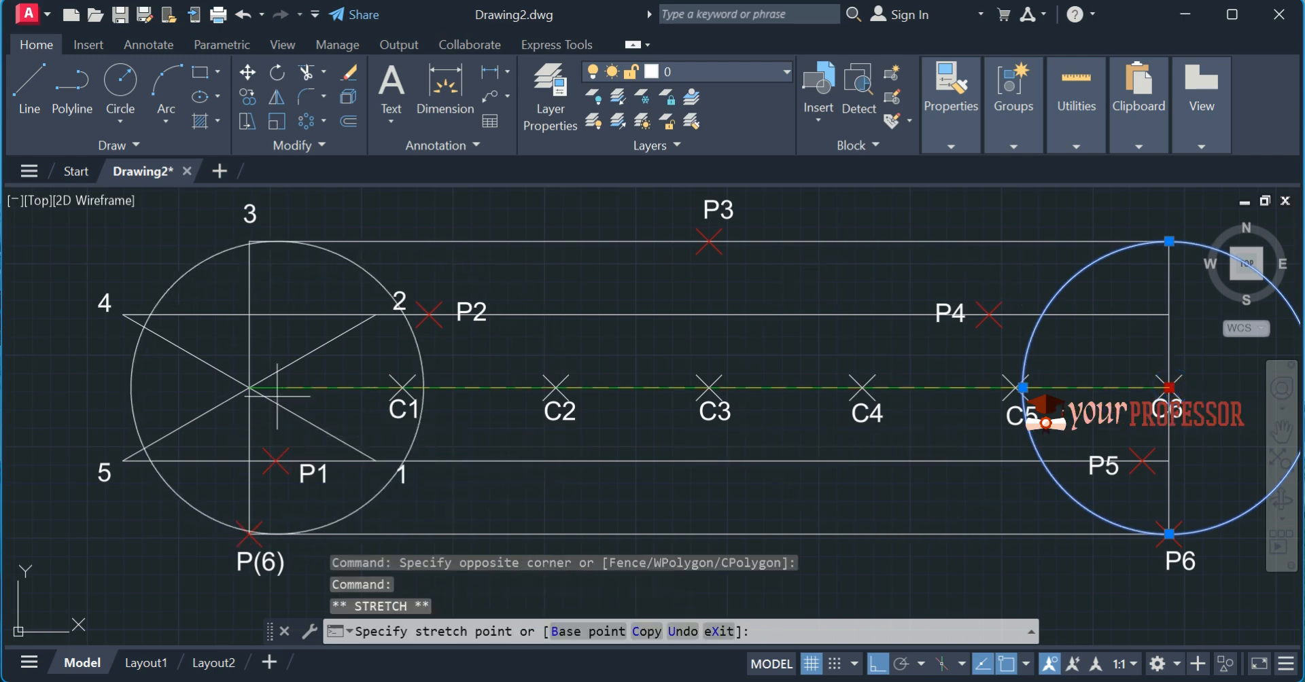
left_click(250, 388)
key("Escape")
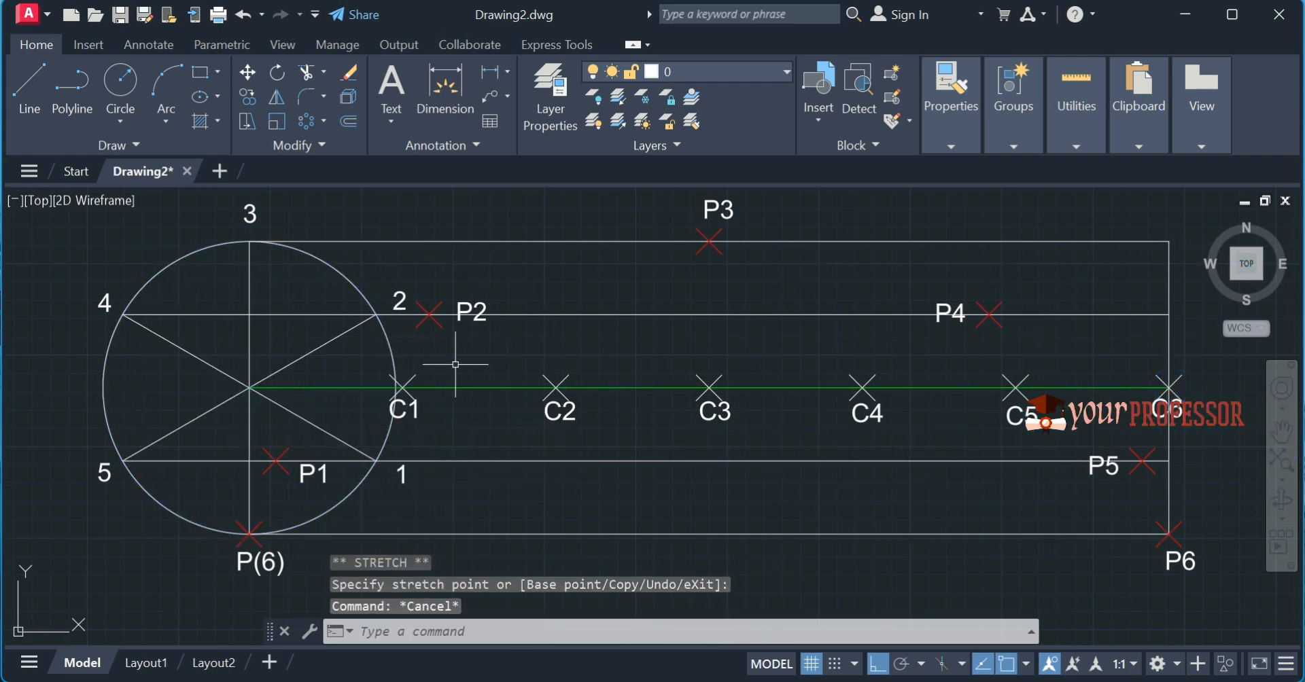
Add the text label C just below the circle's centre
type("DT")
key("Return")
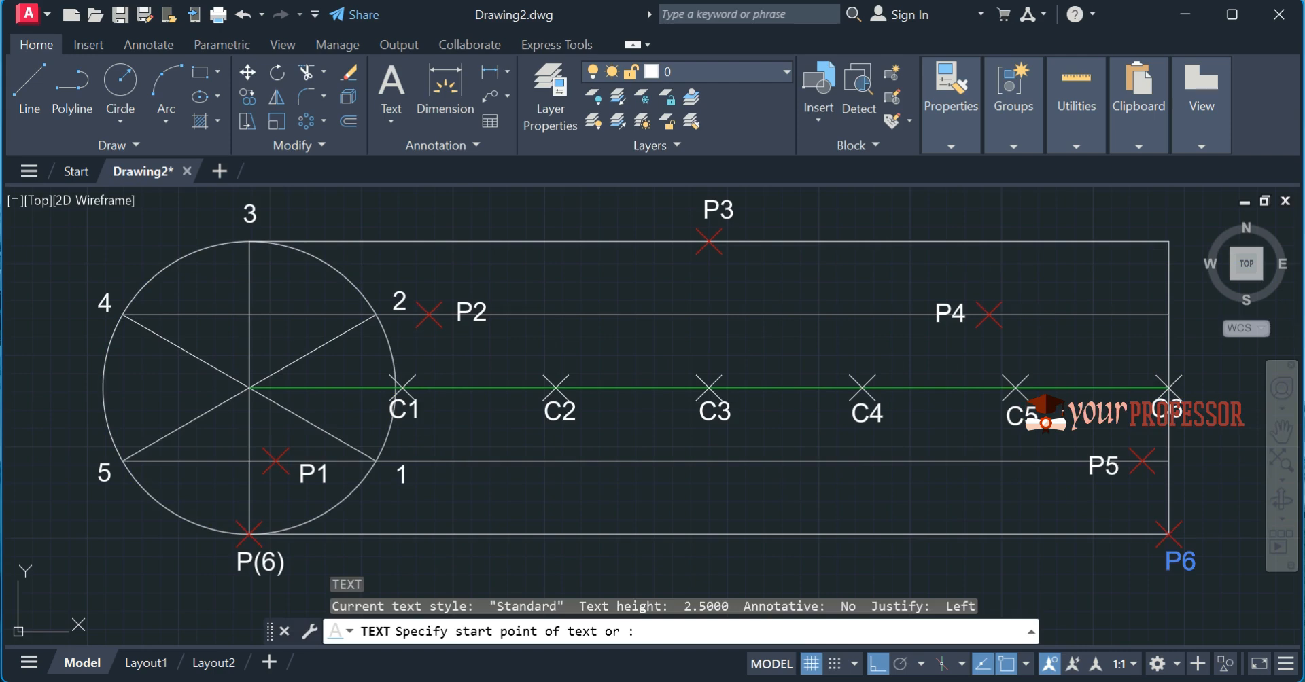
left_click(157, 278)
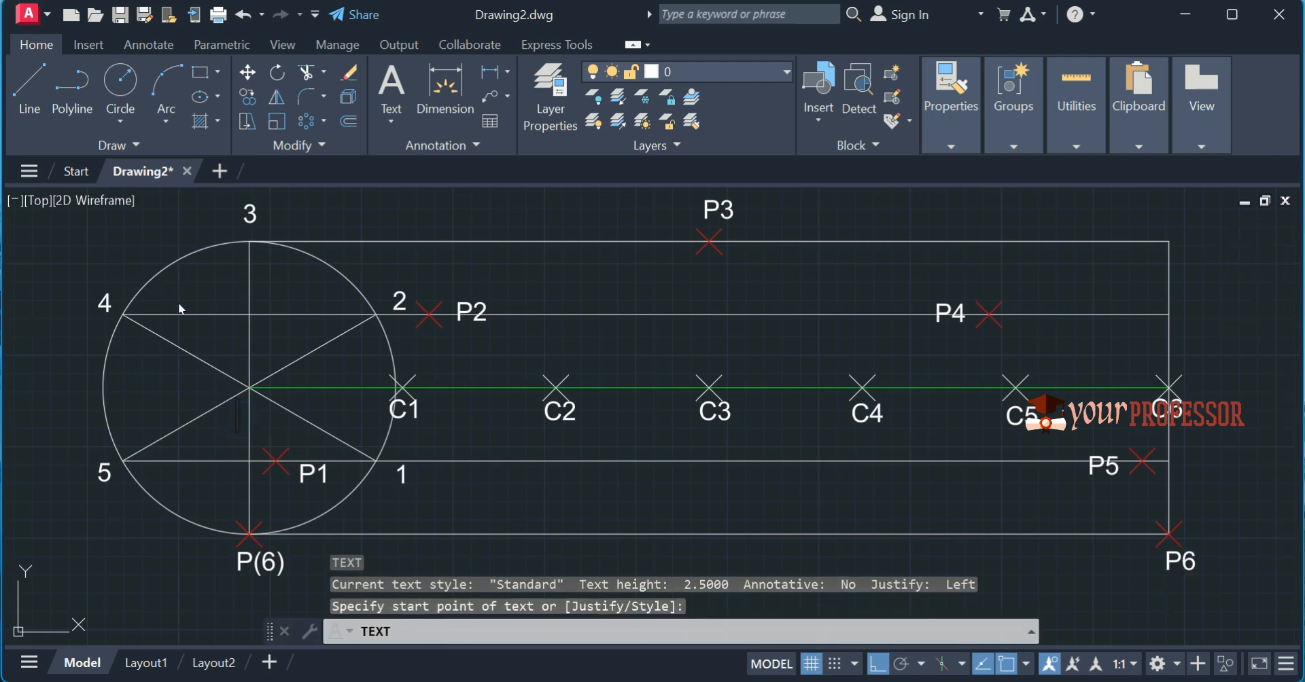
type("C")
key("Return")
key("Return")
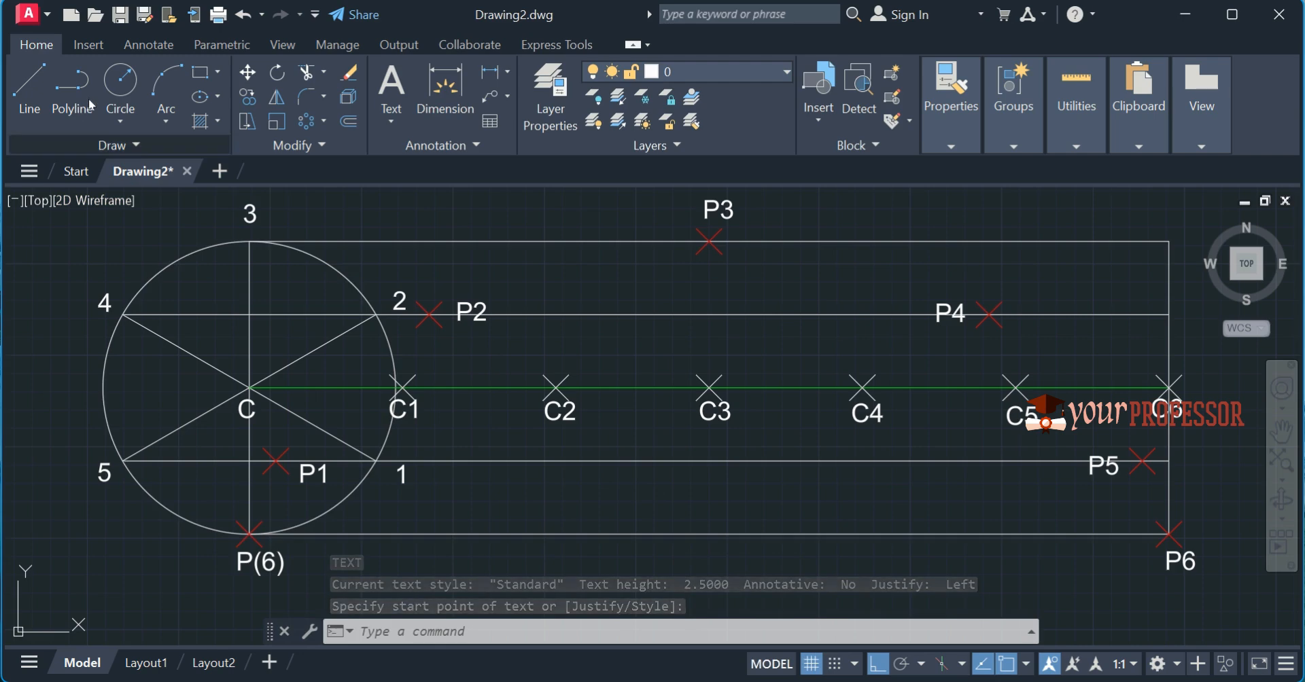
With Ortho off, draw a fit-point spline from P(6) through P1, P2, P3, P4 and P5 to P6
left_click(123, 145)
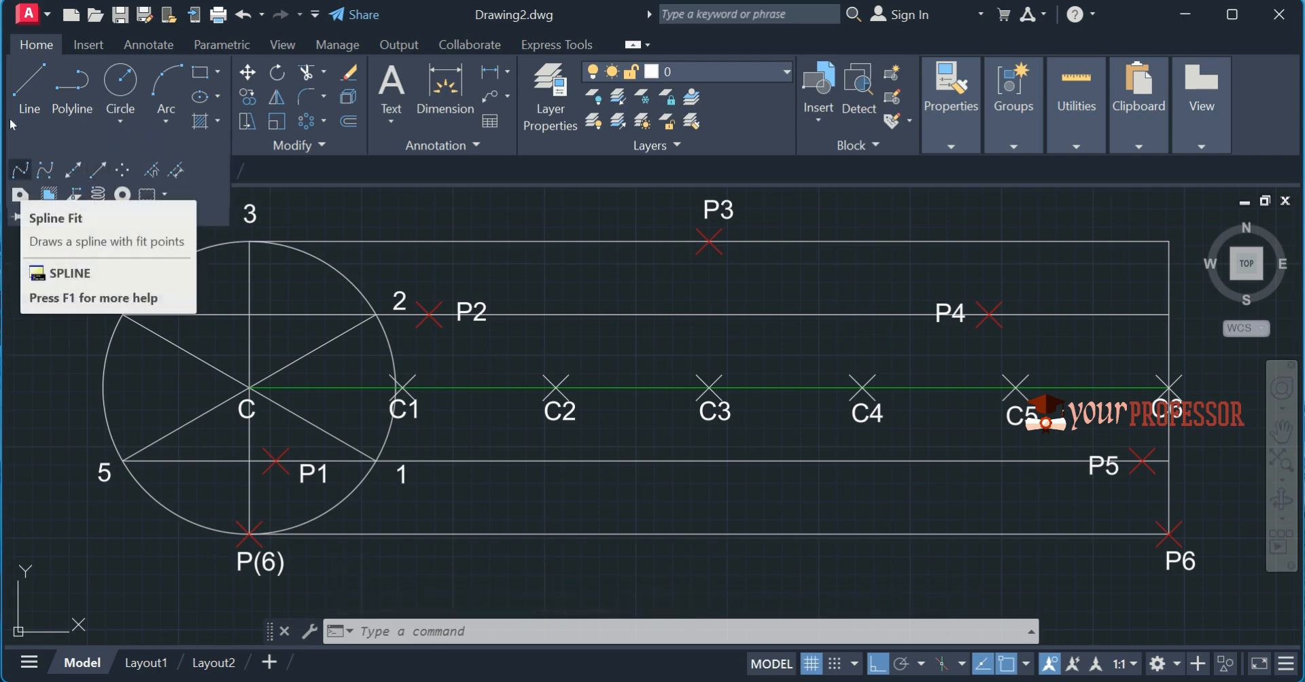
type("SPL")
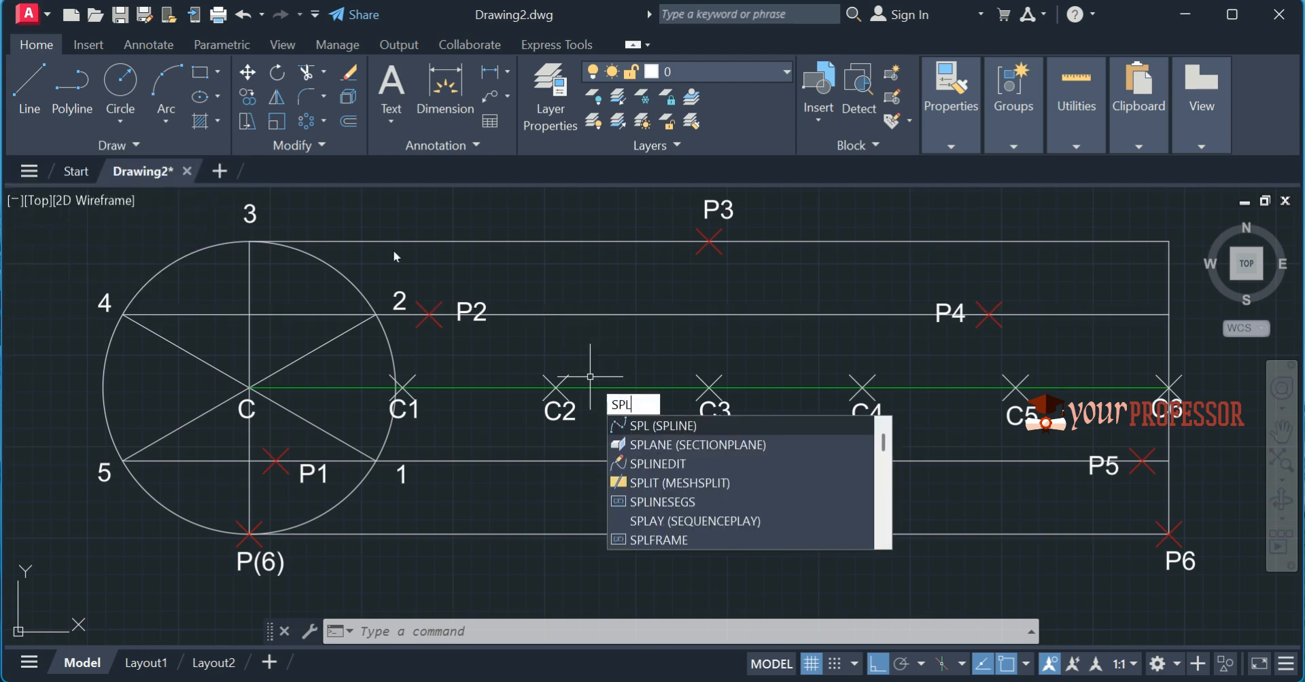
key("Return")
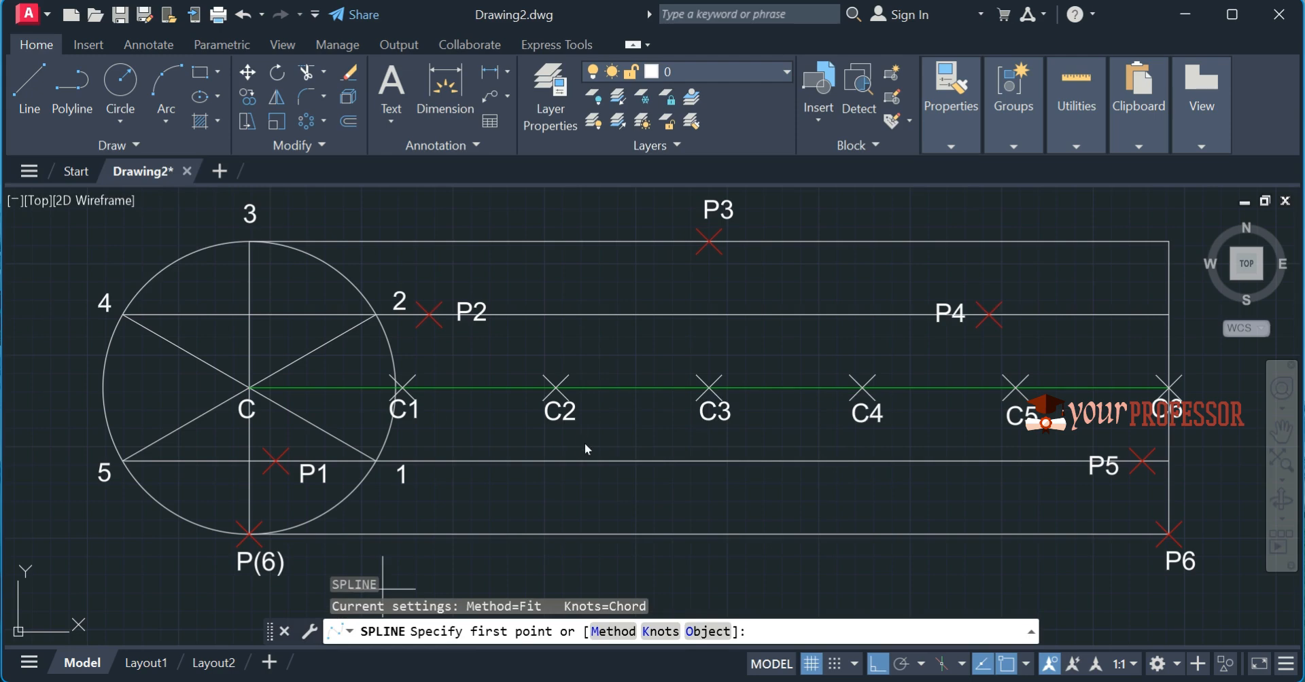
key("F8")
left_click(249, 534)
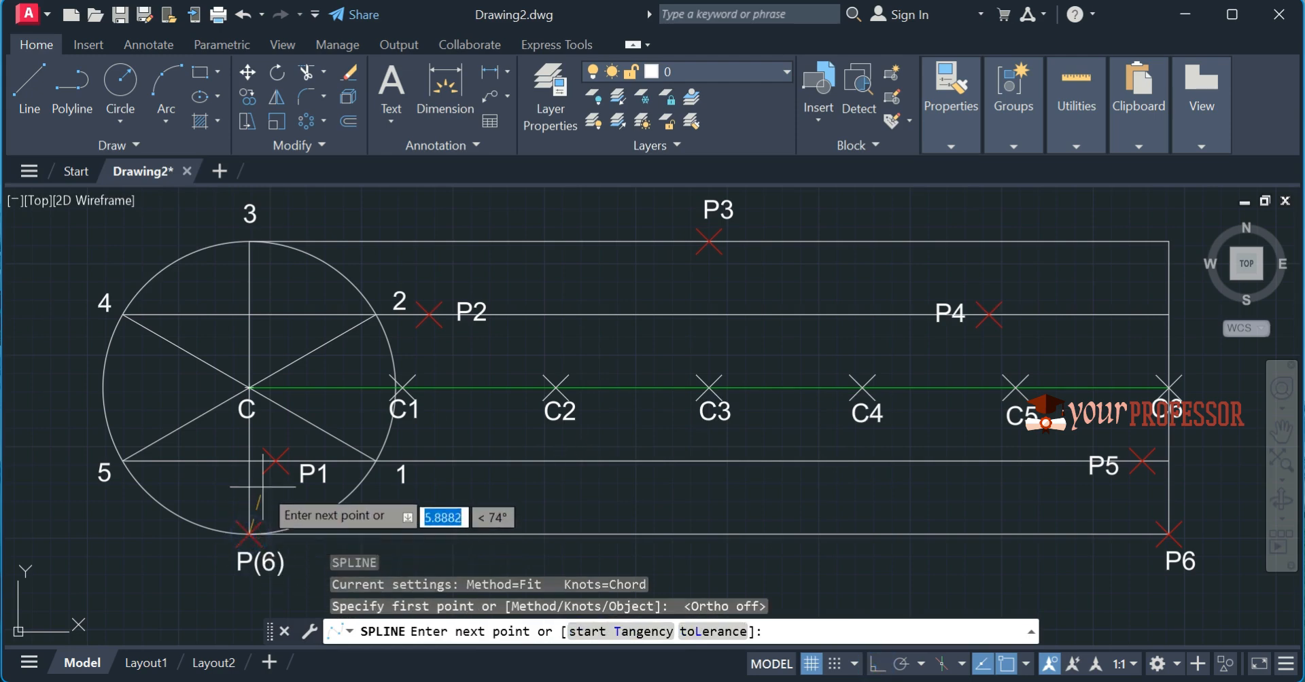
left_click(275, 461)
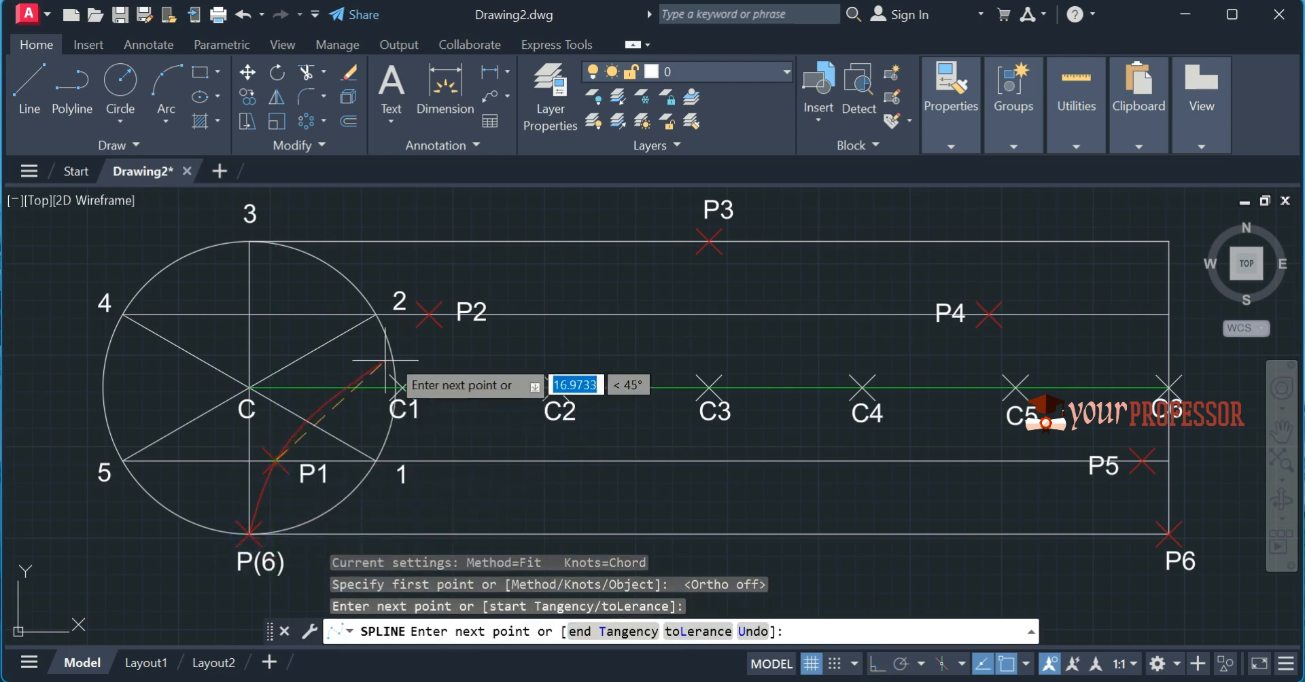
left_click(428, 314)
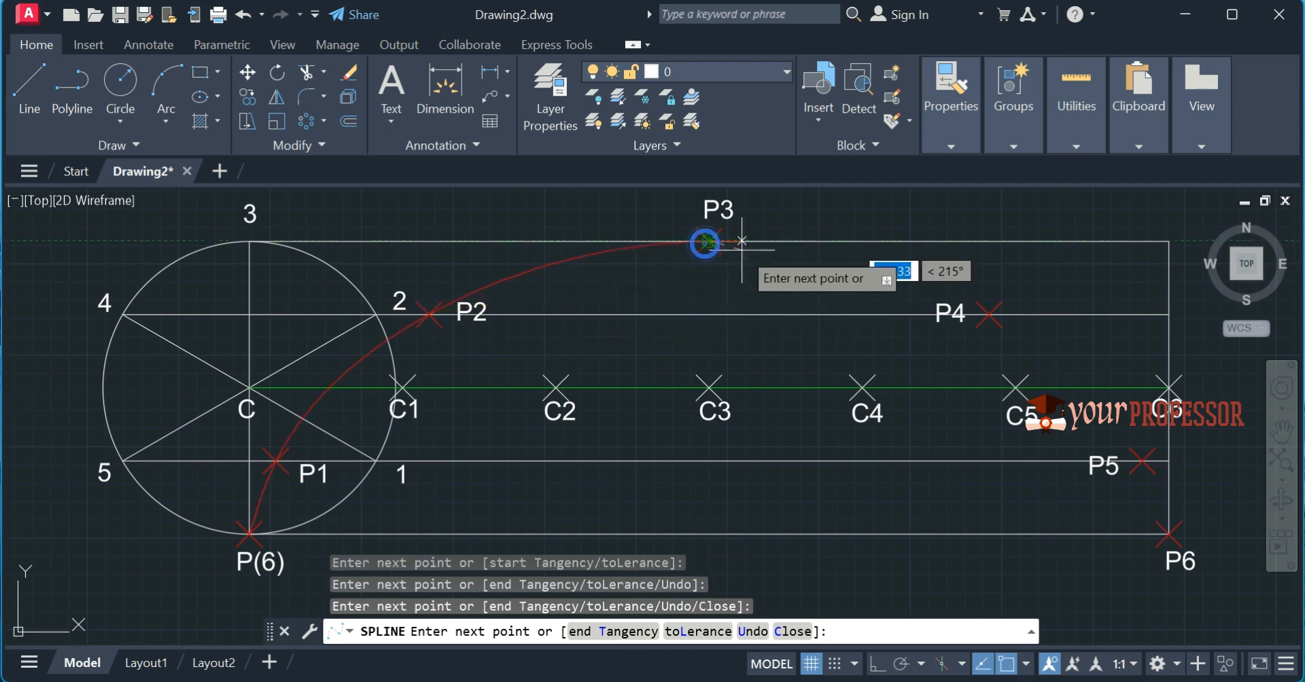
left_click(989, 314)
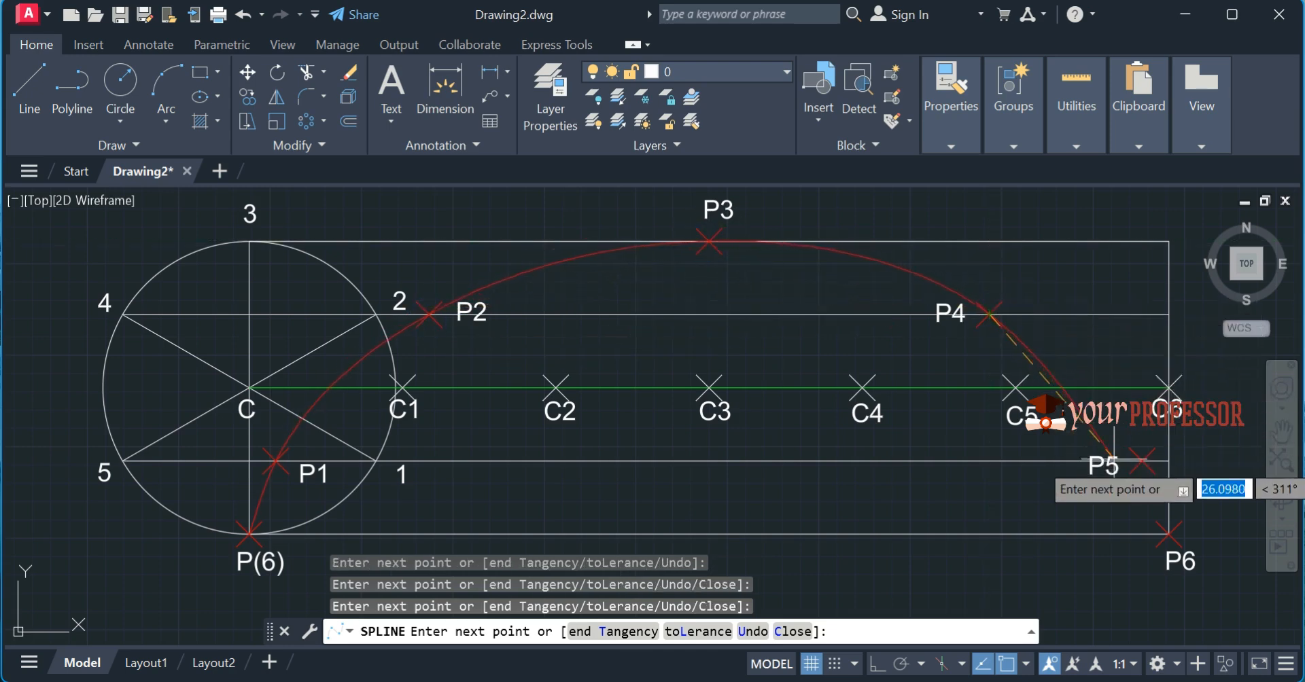
left_click(1142, 461)
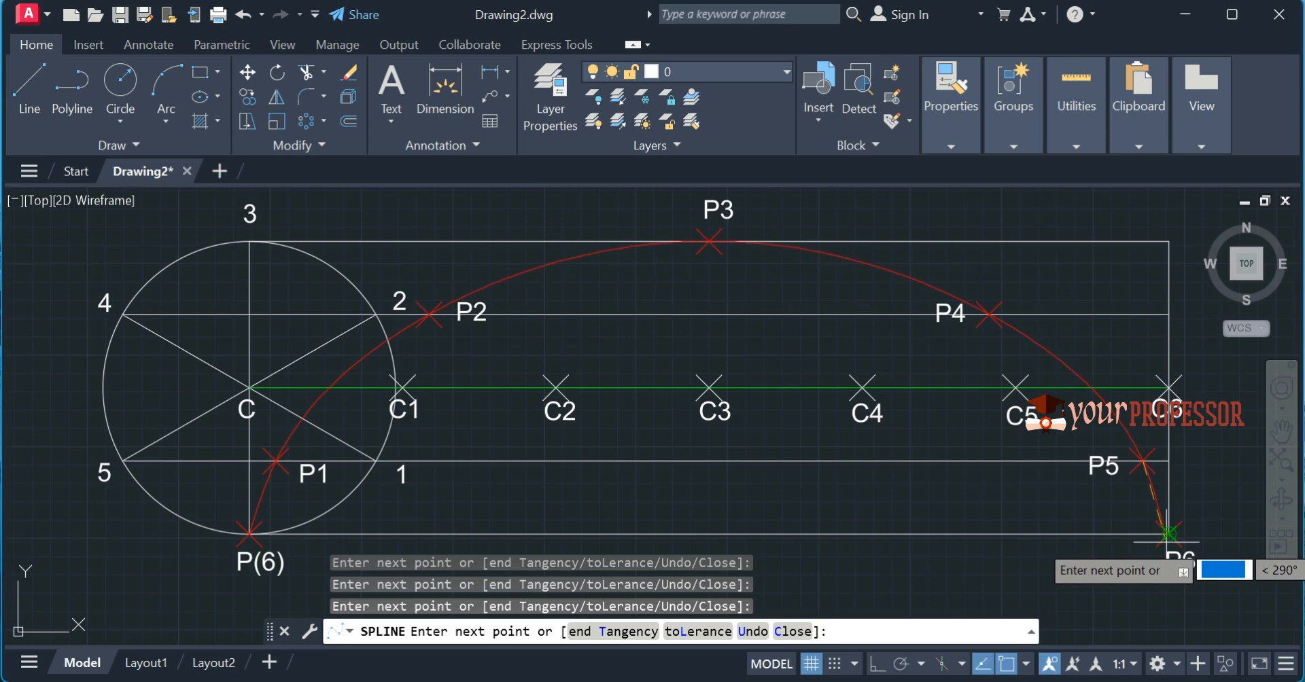
left_click(1167, 534)
key("Return")
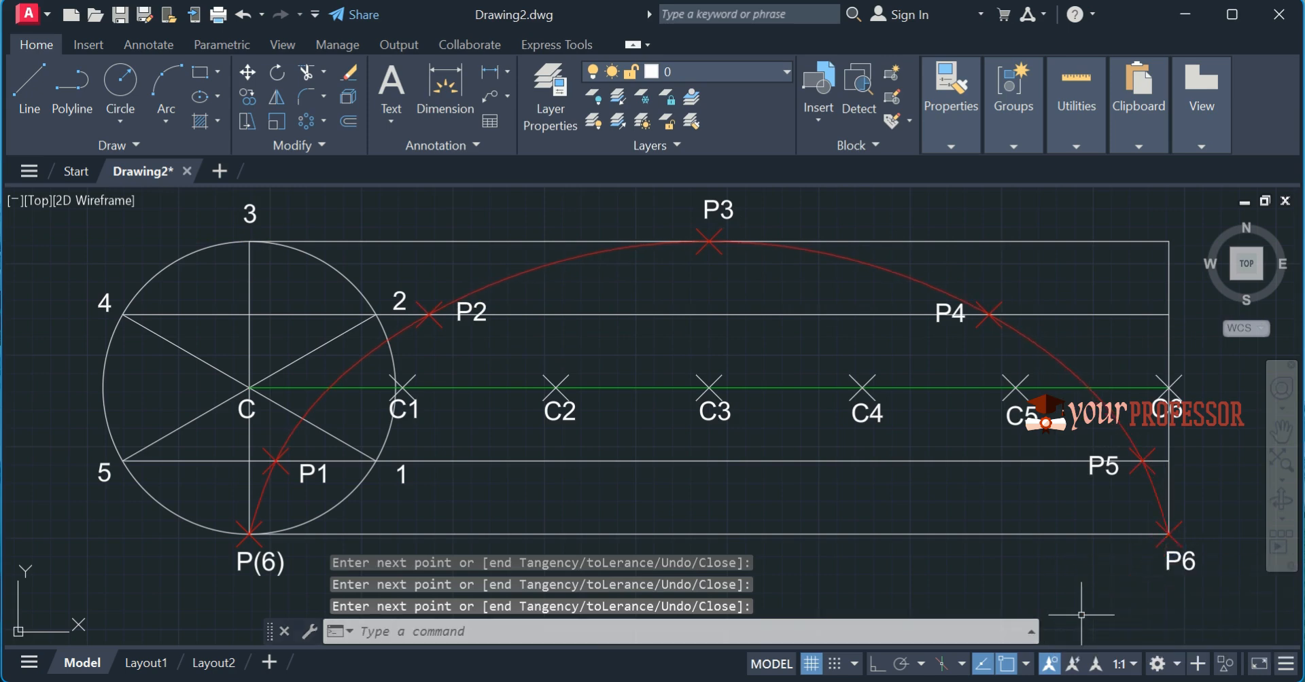
Set the cycloid spline's lineweight to 0.50 mm and clear the selection
left_click(1043, 351)
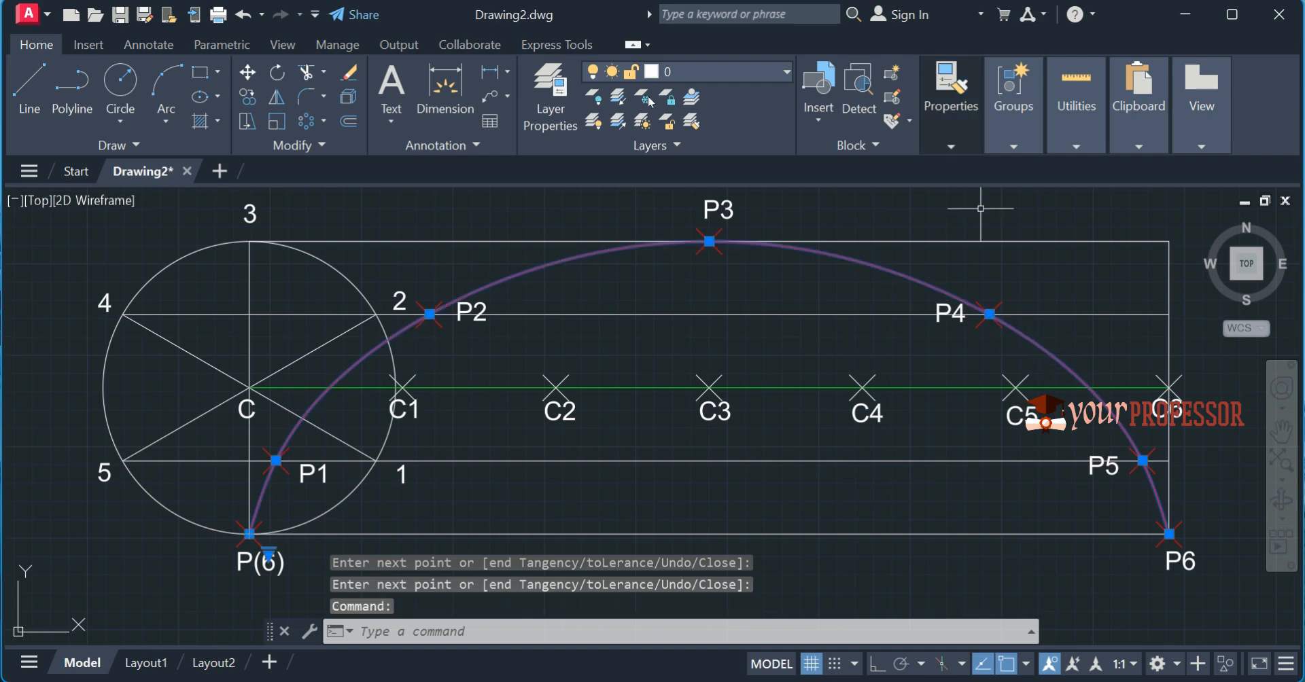
left_click(972, 145)
left_click(1111, 195)
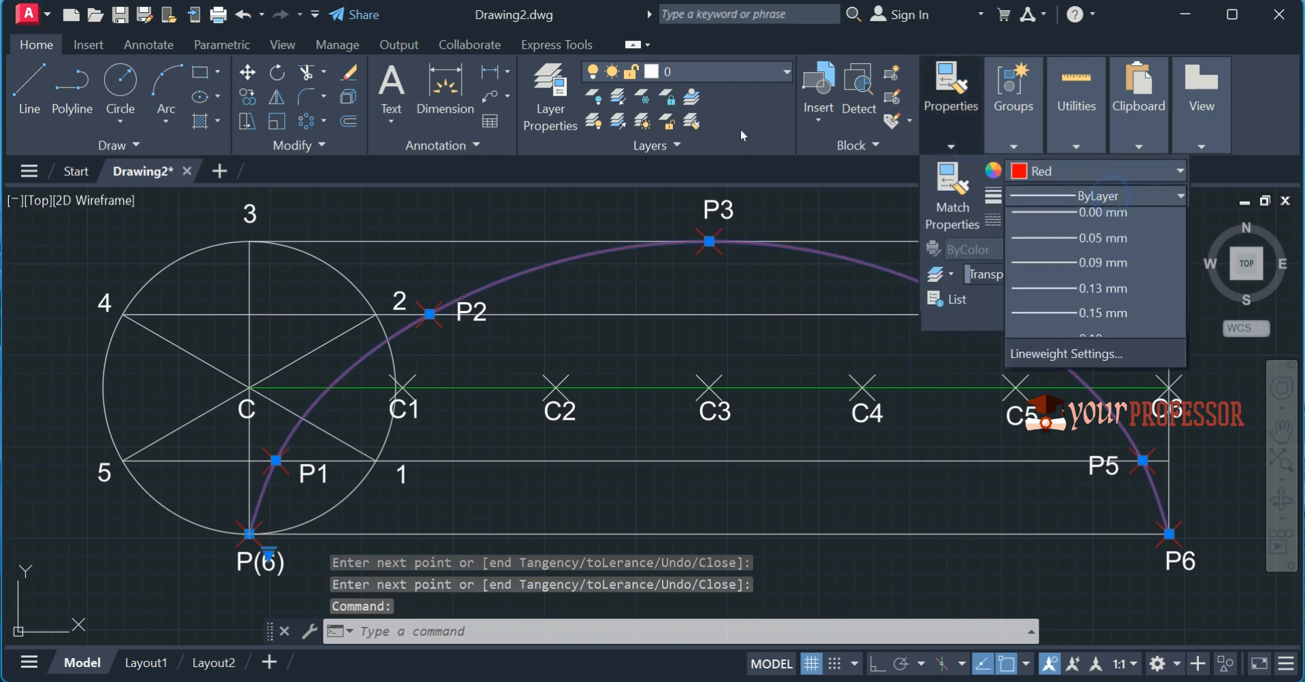
scroll(1098, 282, "down", 2)
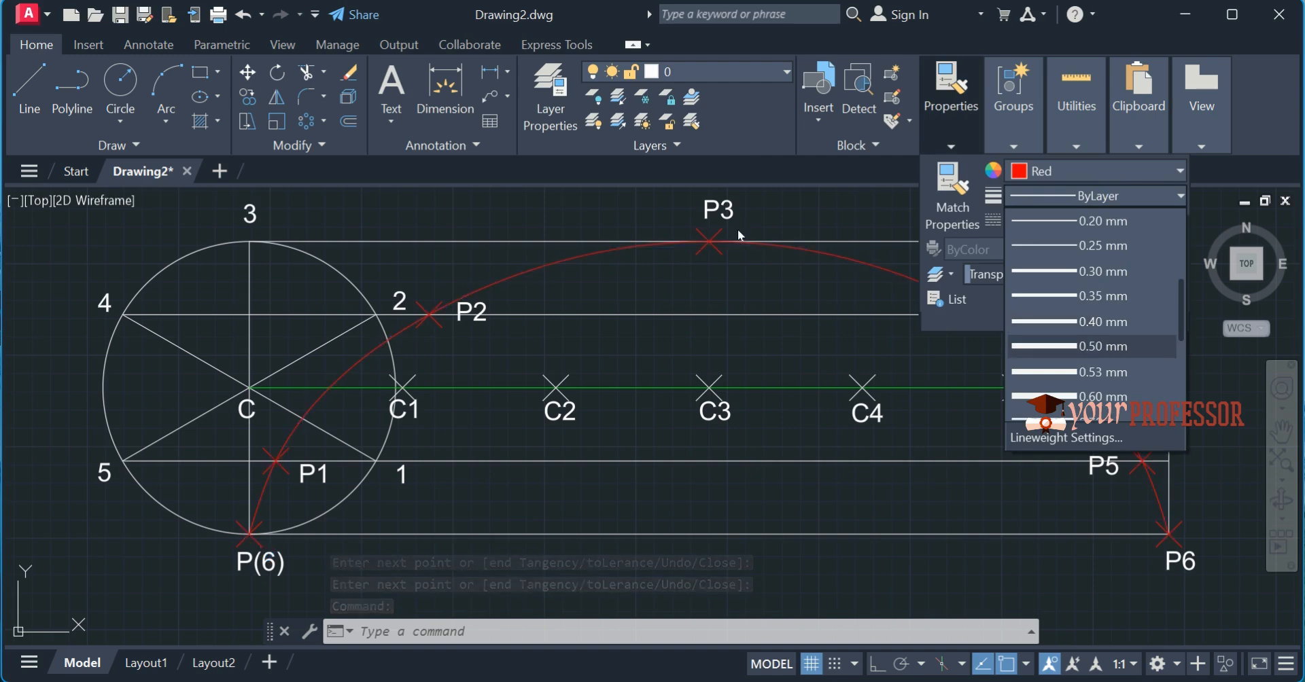
left_click(1025, 344)
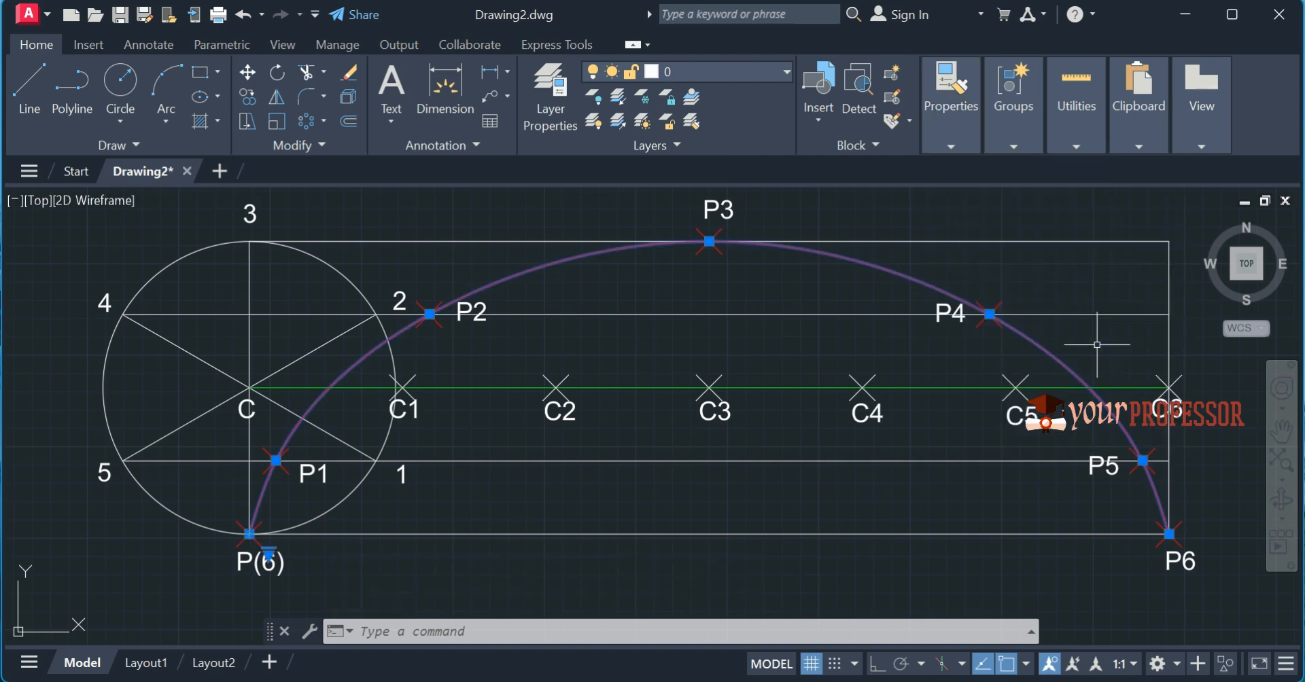
key("Escape")
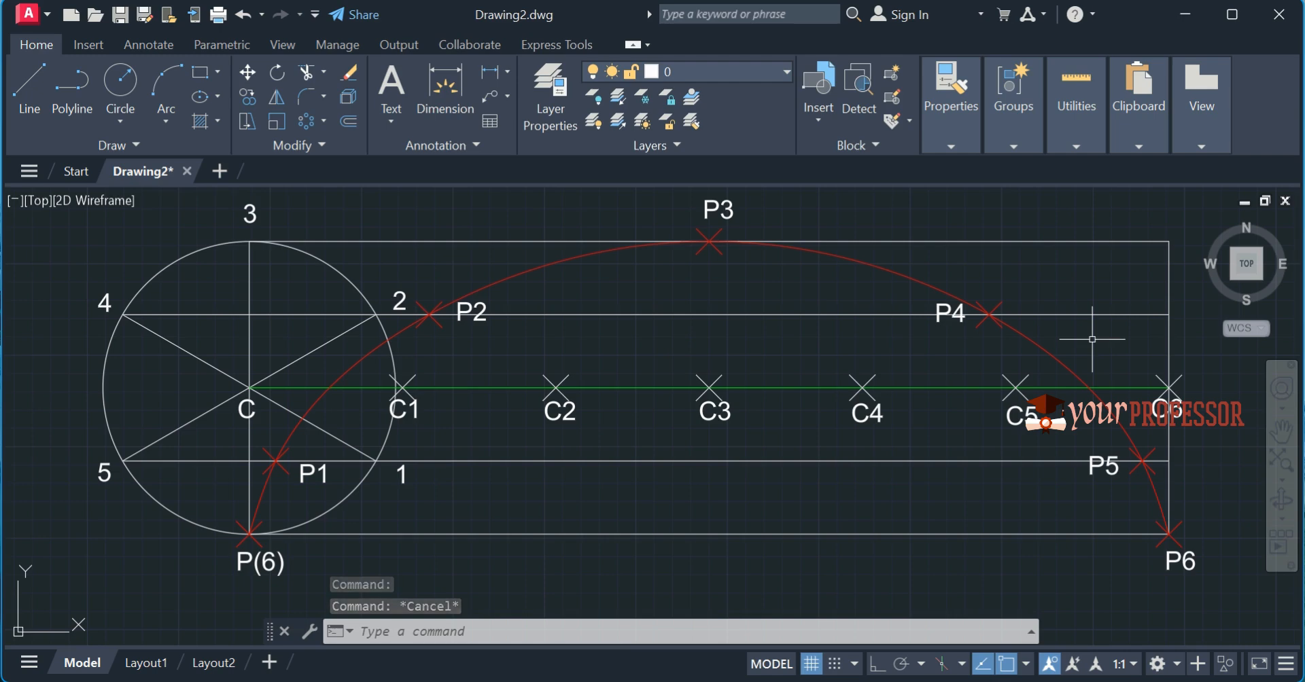
Turn on lineweight display in the lineweight settings so the thick cycloid spline is shown at its set weight
type("LW")
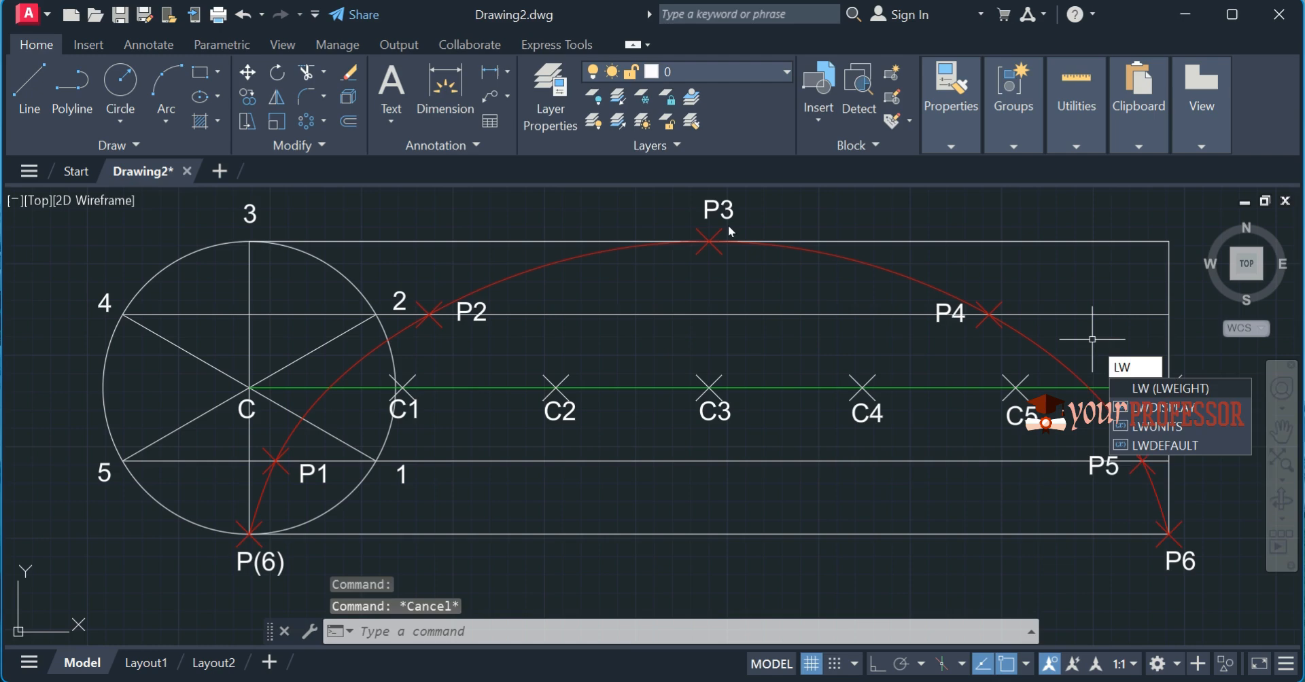
key("Return")
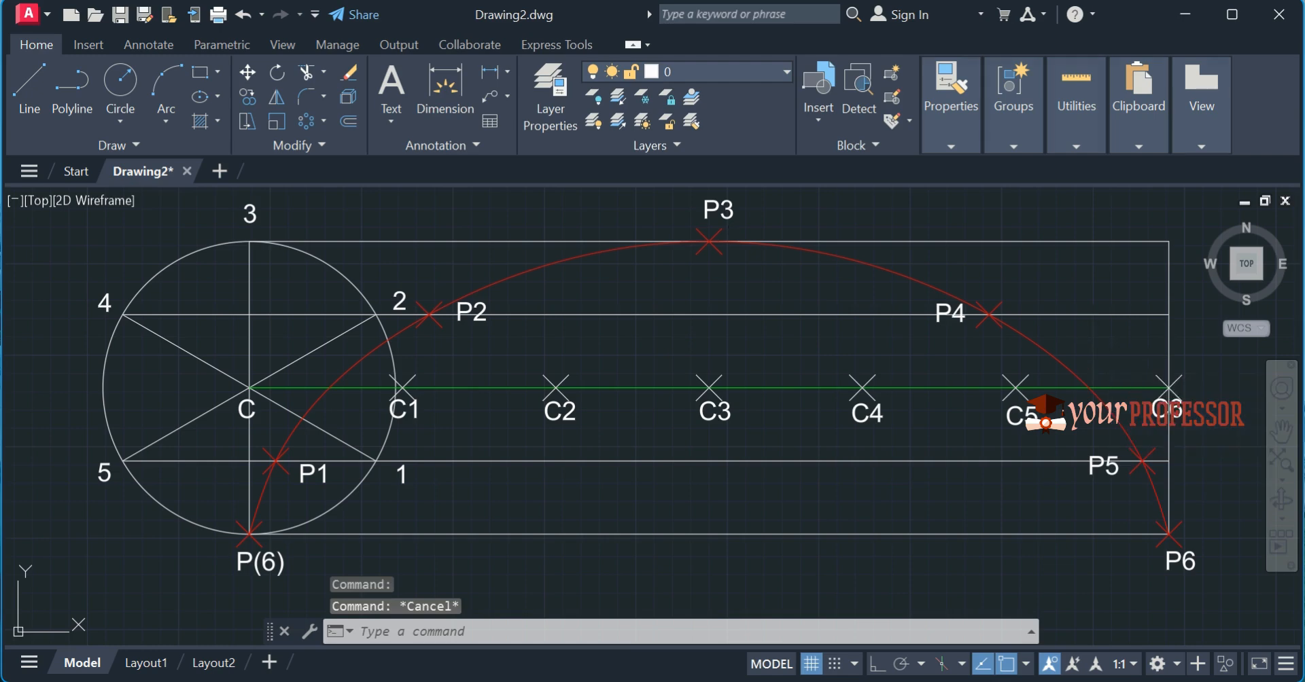
left_click(649, 302)
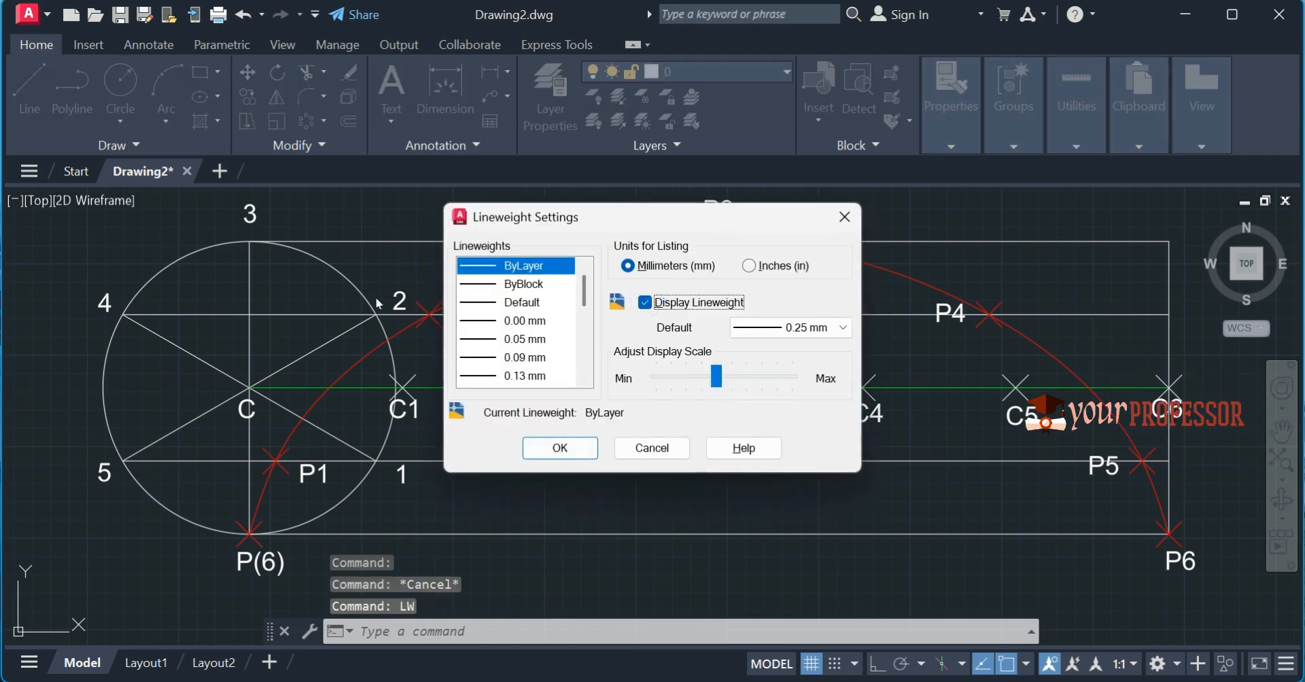
left_click(559, 451)
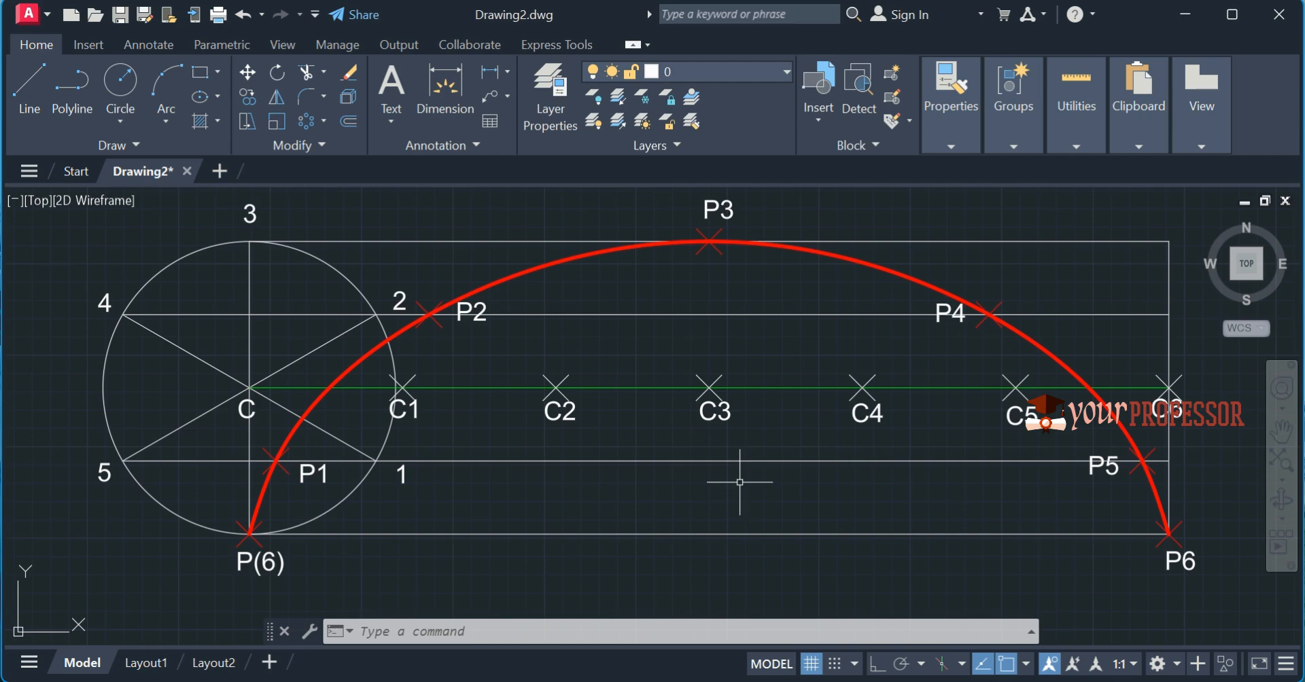
Offset the base line between P(6) and P6 upward by 25
left_click(794, 557)
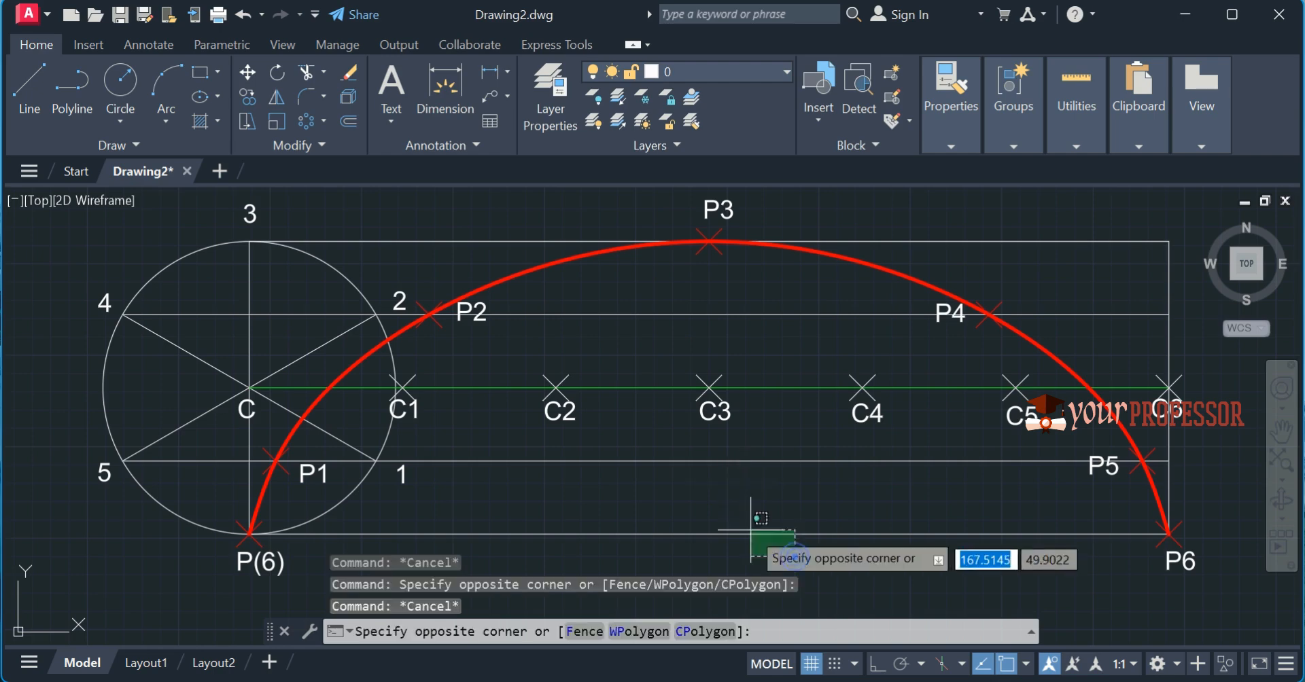
left_click(749, 528)
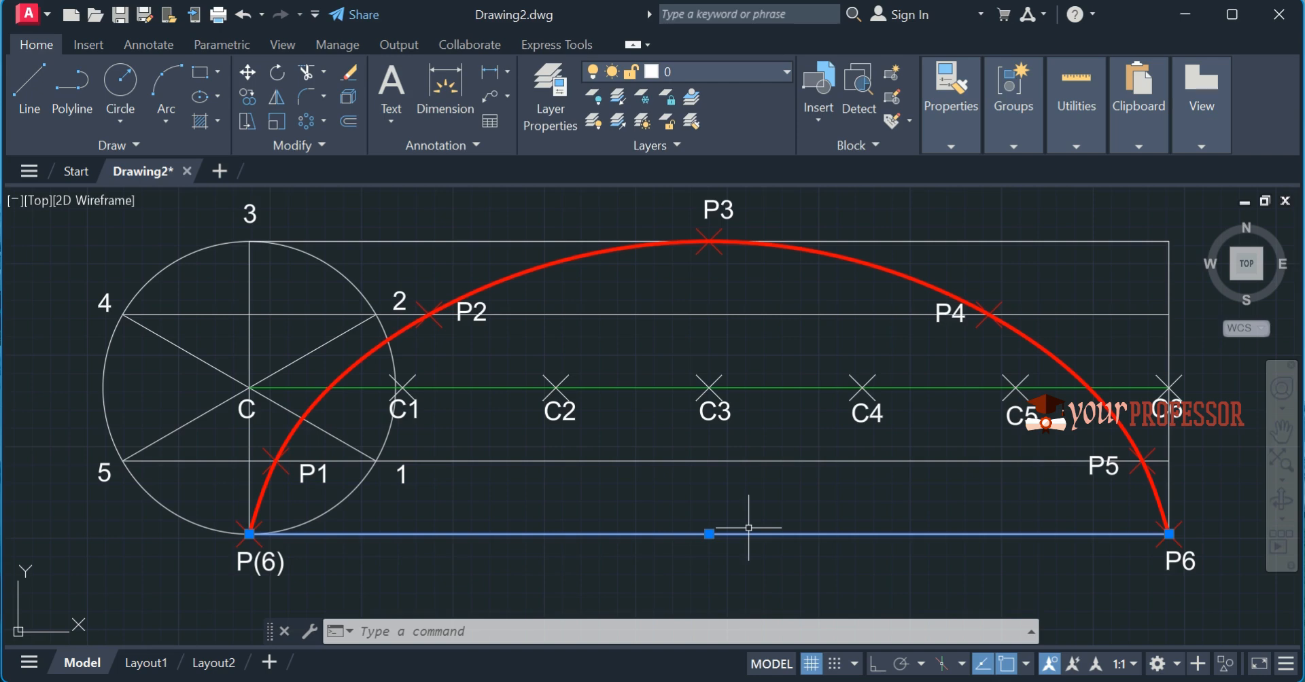
key("Escape")
type("o")
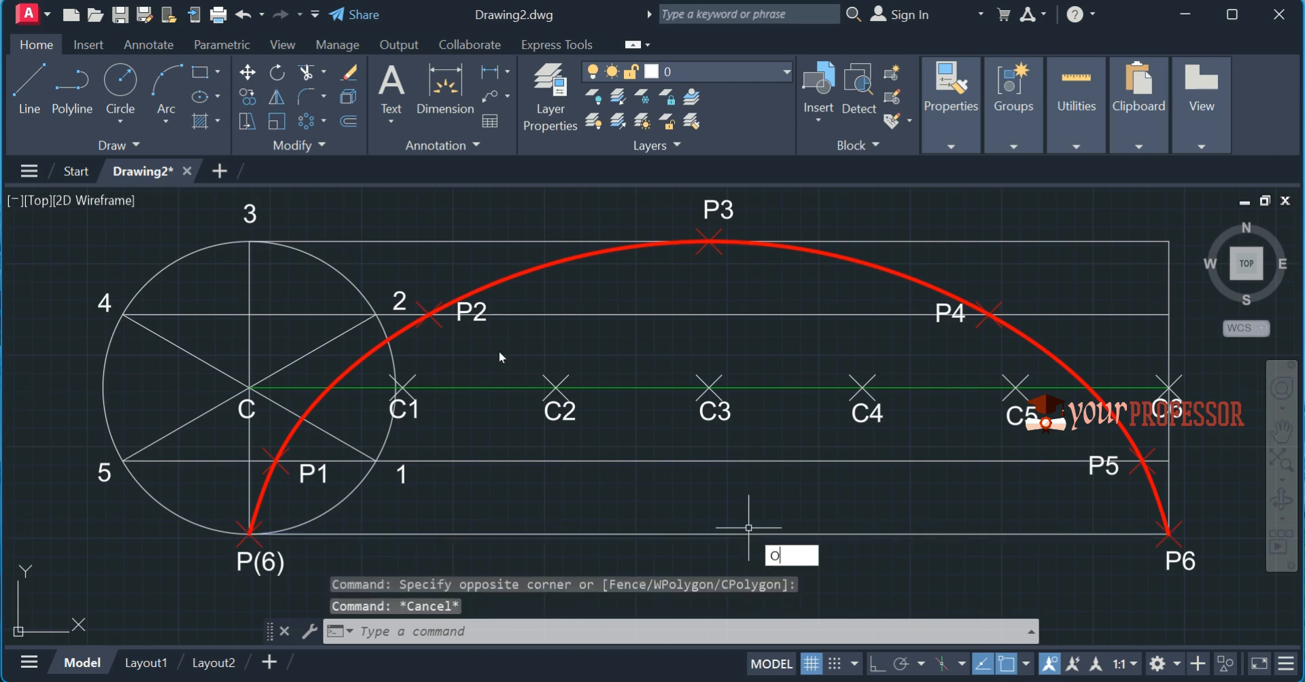
key("Return")
type("25")
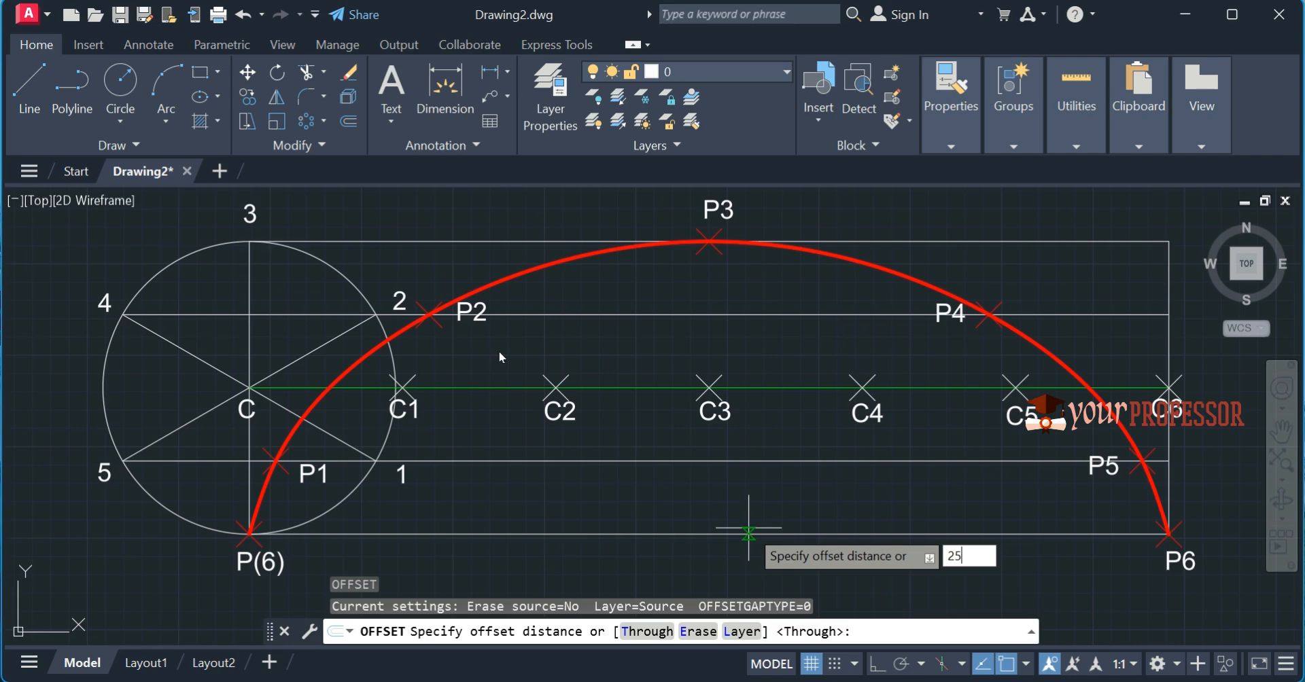
key("Return")
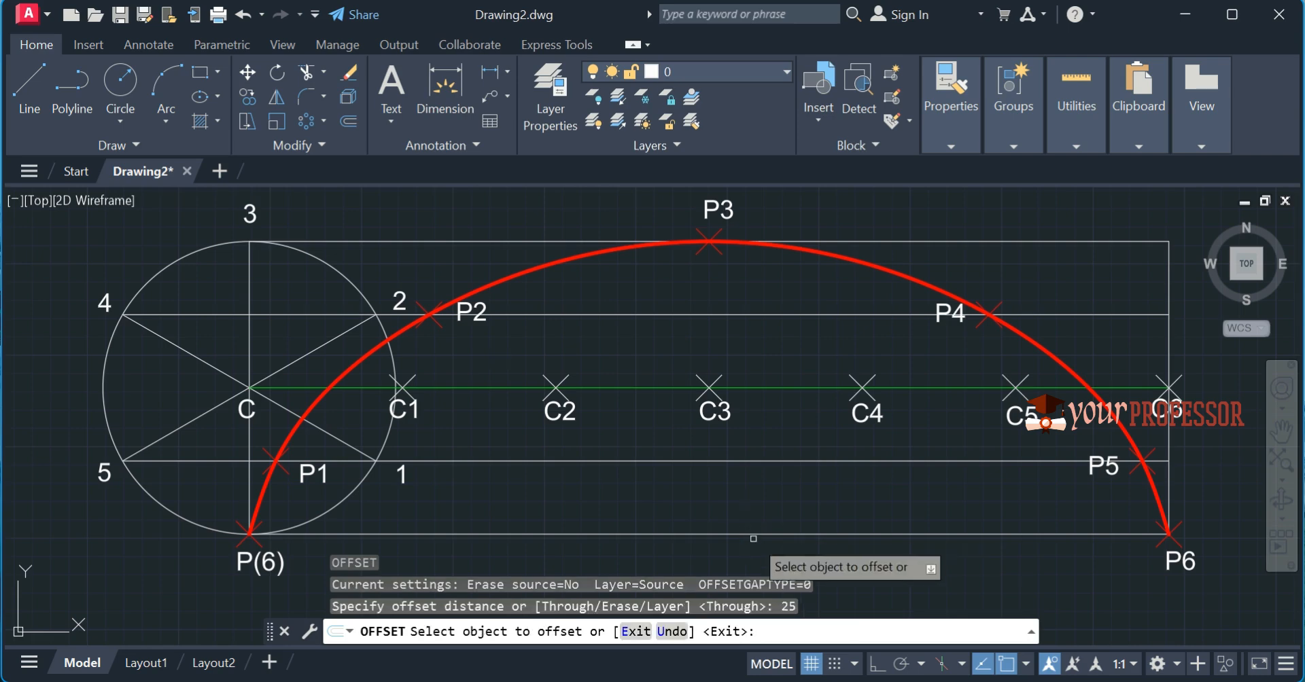
left_click(752, 535)
left_click(778, 414)
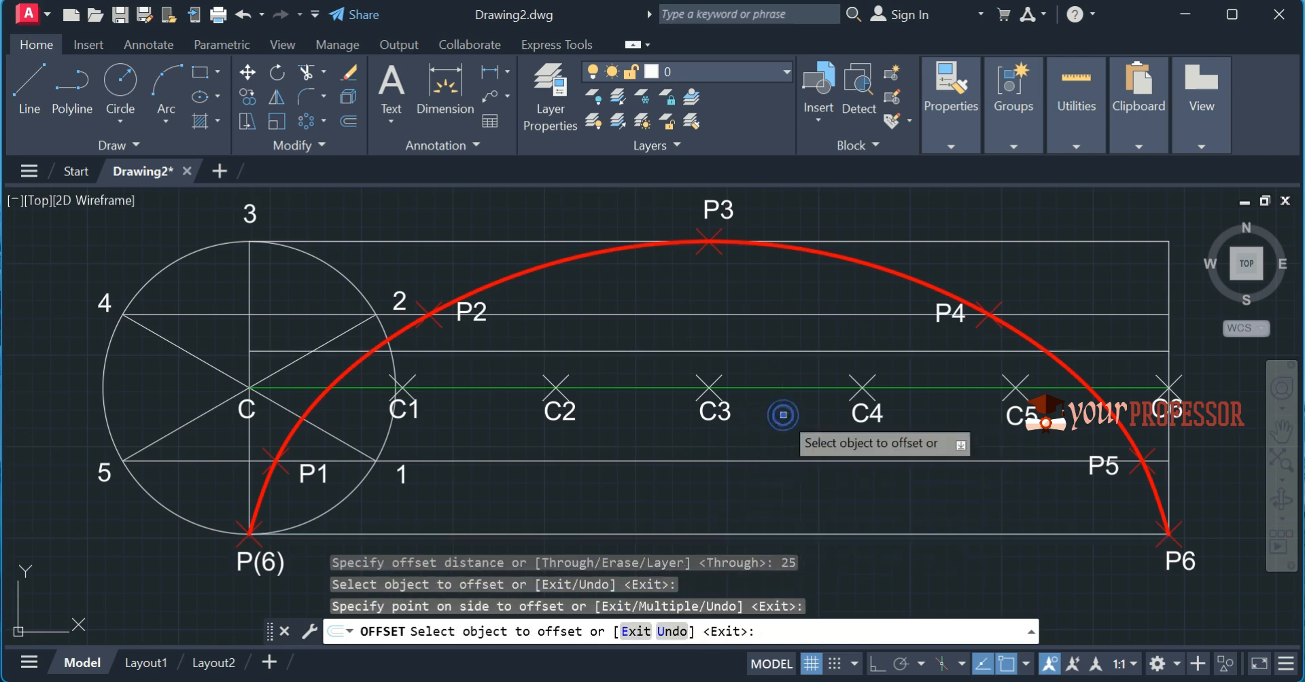
key("Escape")
Place a point where the offset line crosses the cycloid between P4 and P5, and delete the offset line
left_click(784, 364)
left_click(778, 319)
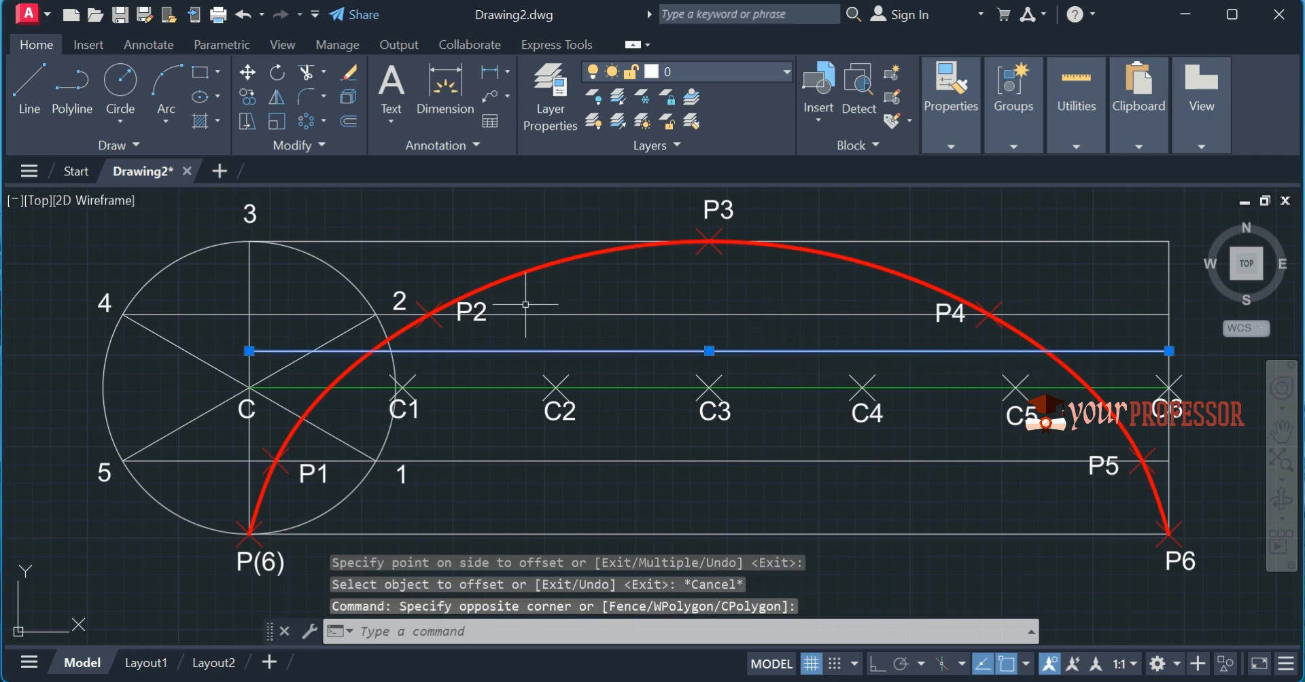
type("PO")
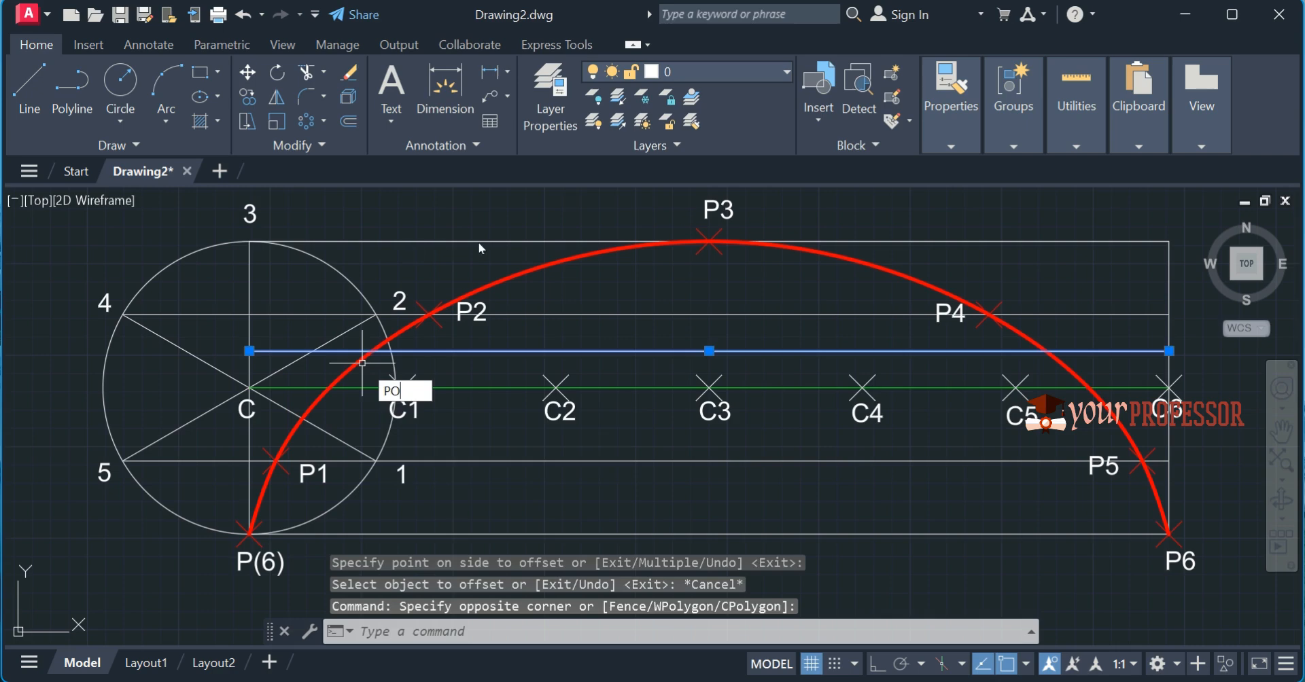
key("Return")
left_click(1046, 351)
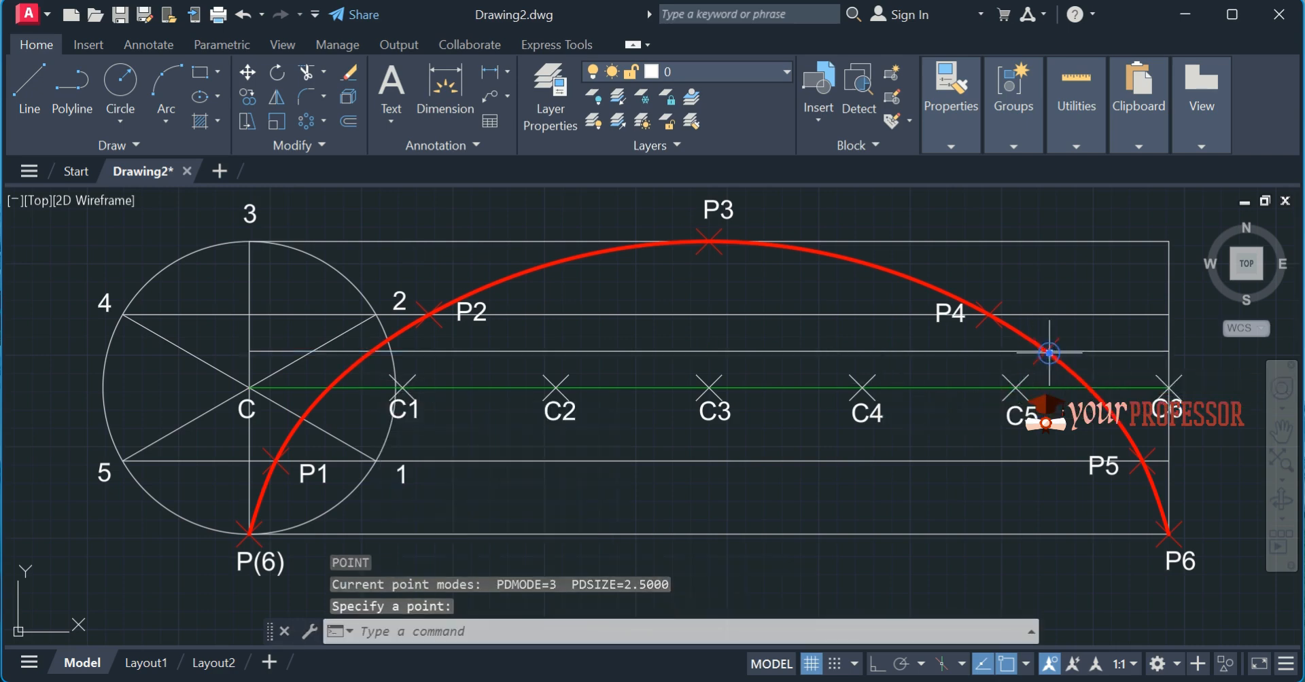
left_click(501, 349)
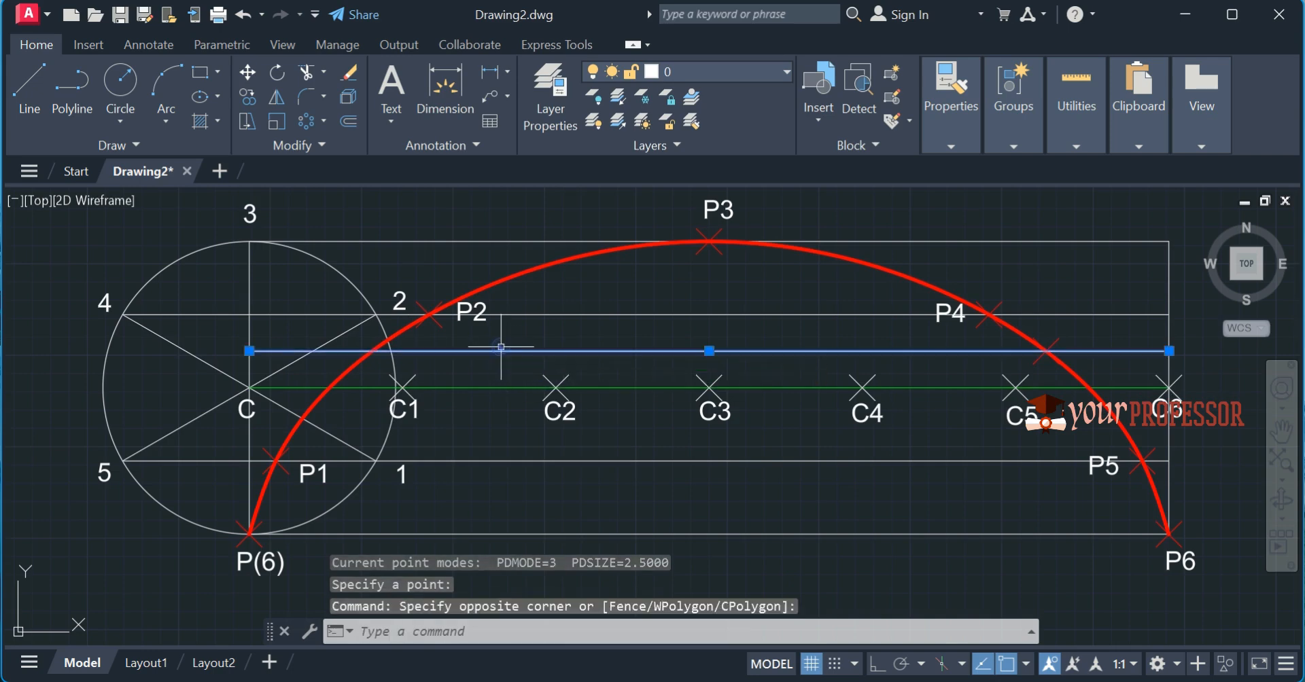
key("Delete")
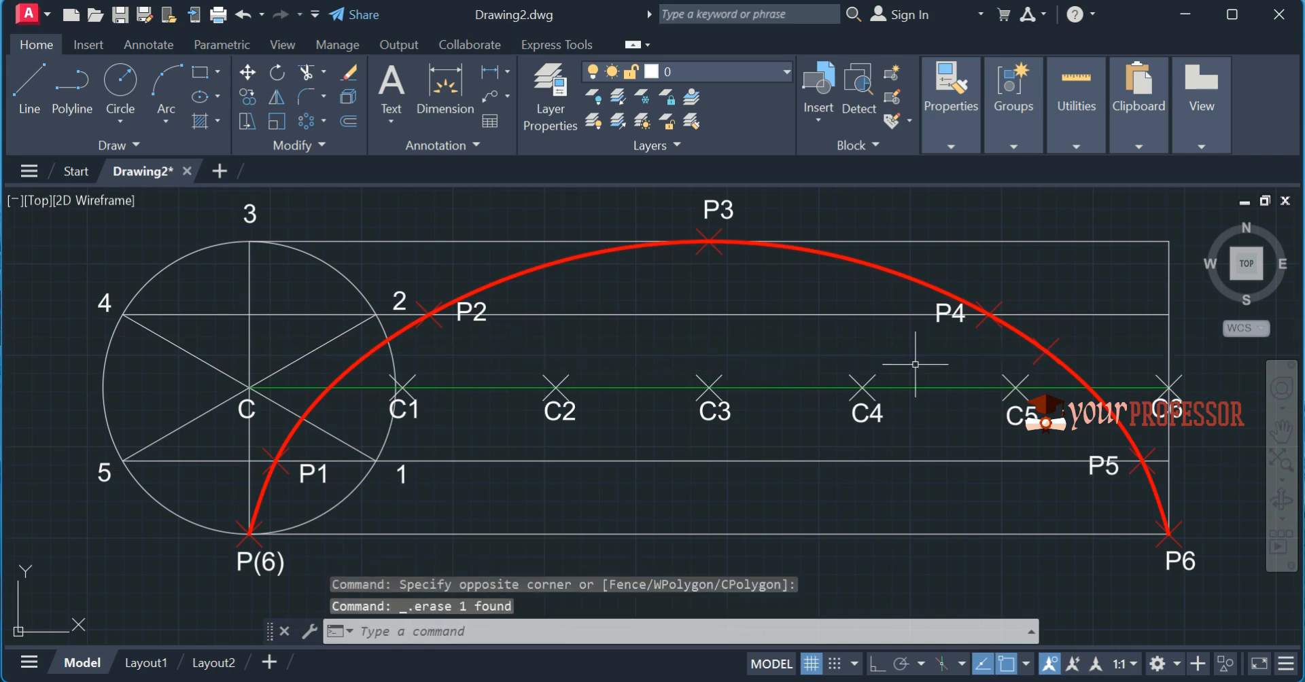
Change the colour of the new point between P4 and P5 to white and clear the selection
left_click(1046, 351)
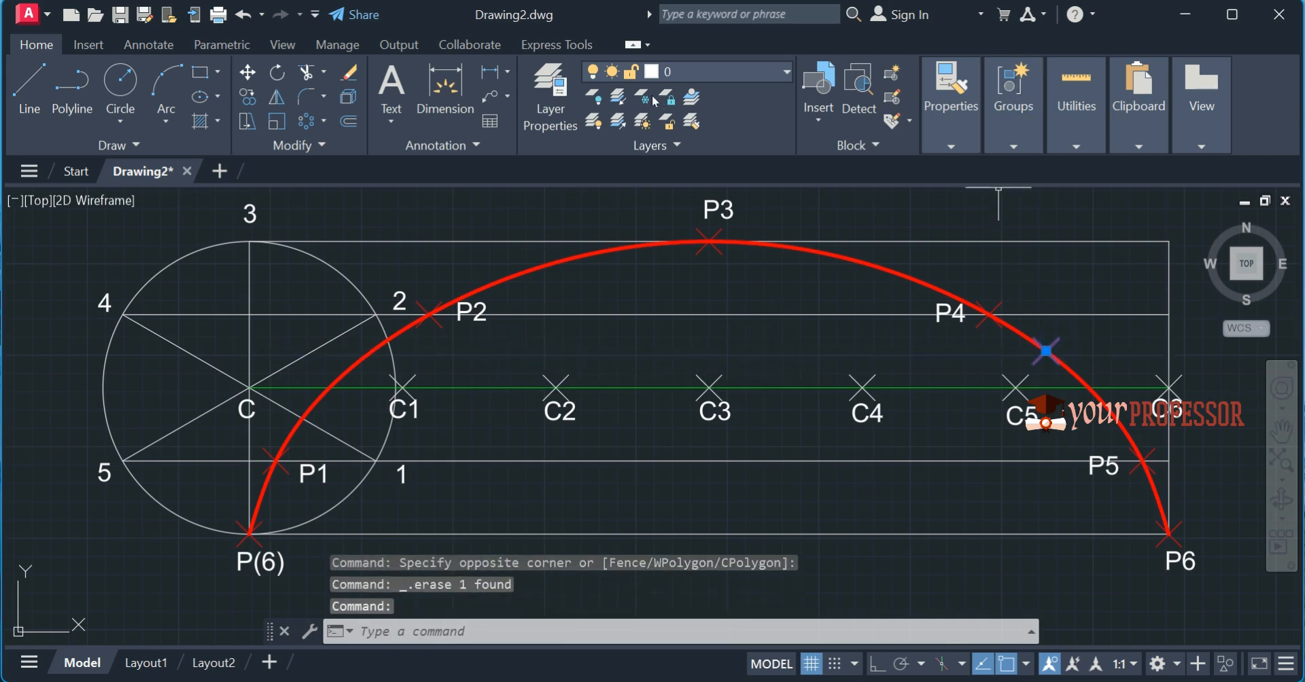
left_click(963, 144)
left_click(1098, 170)
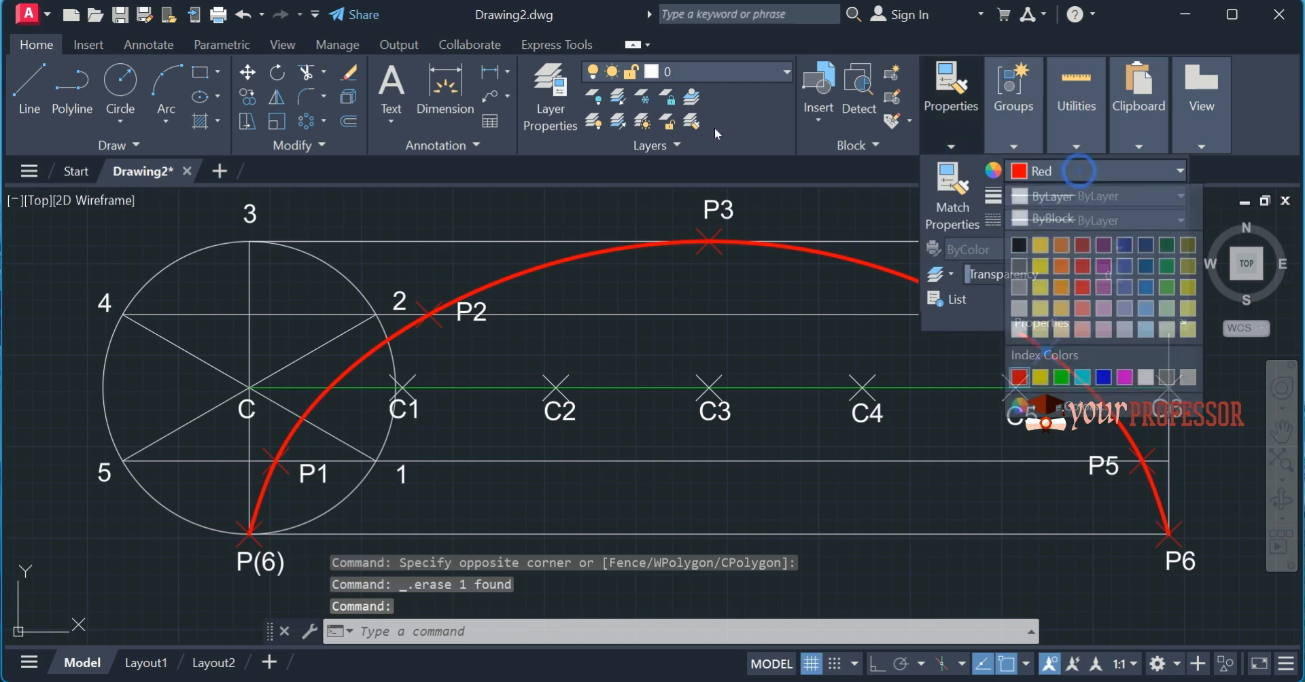
key("Escape")
key("Escape")
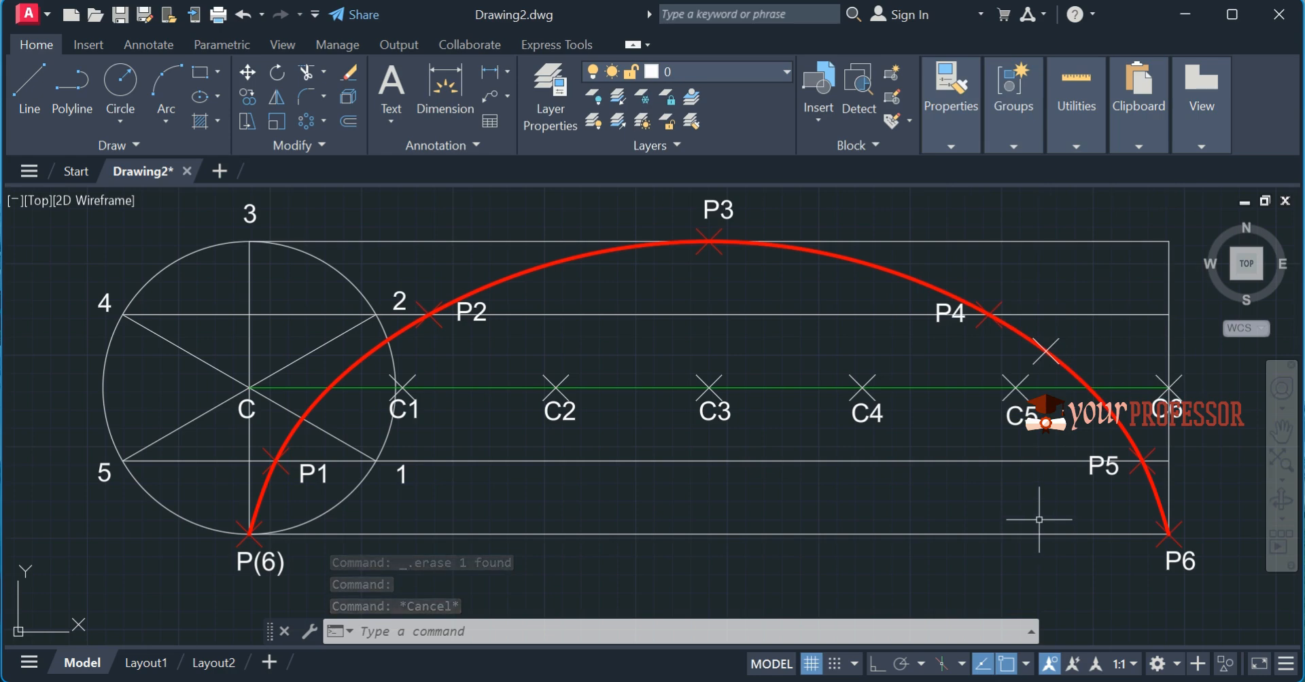
Copy the circle from its centre C so that the copy is centred on the white point on the cycloid
left_click(315, 268)
left_click(320, 261)
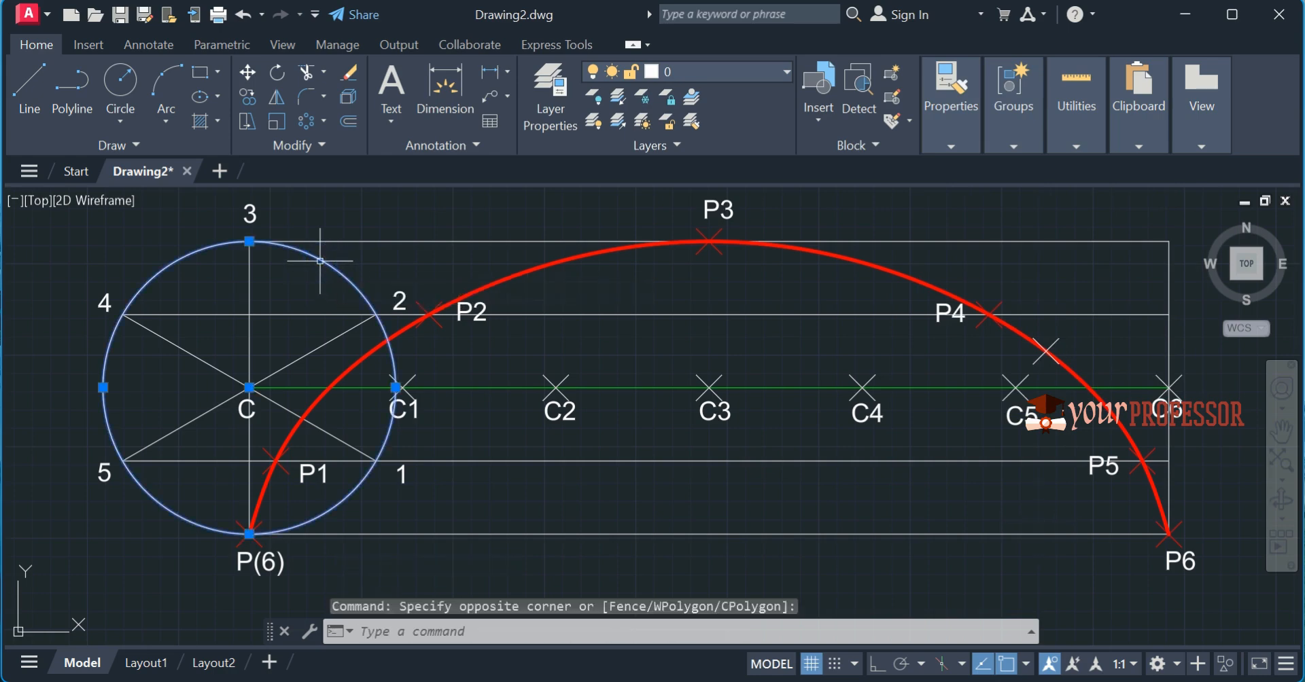
type("CO")
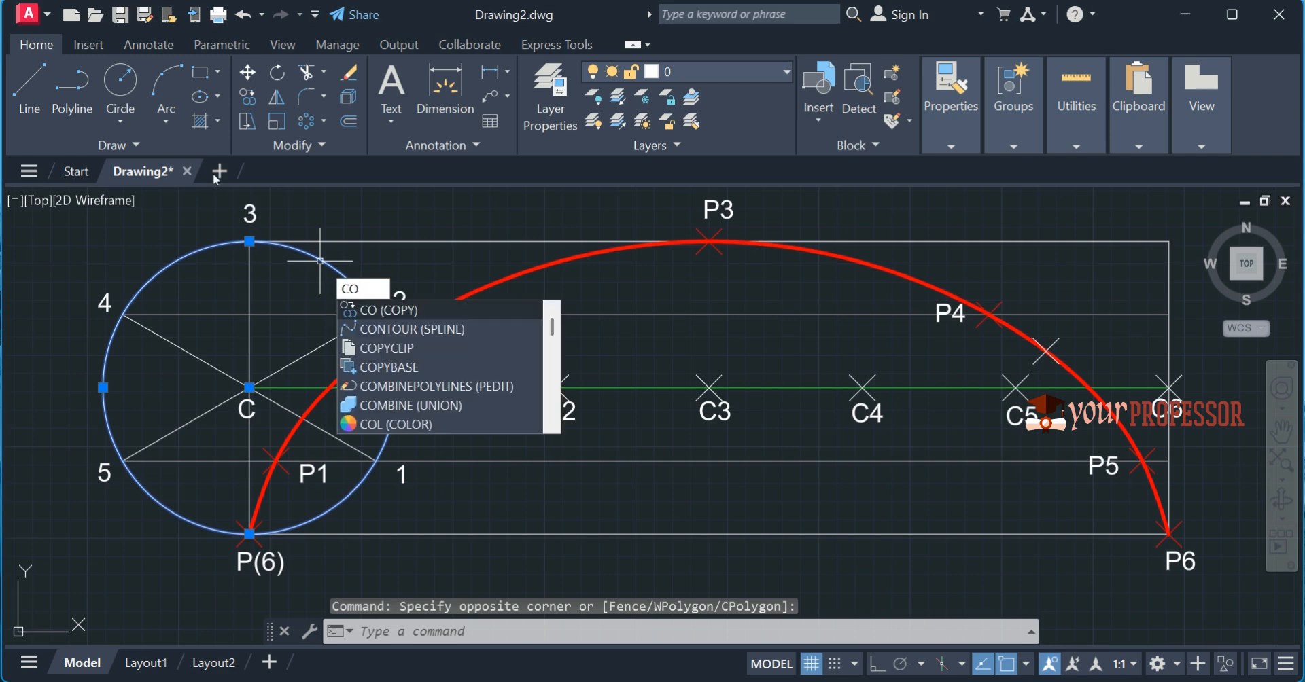
key("Return")
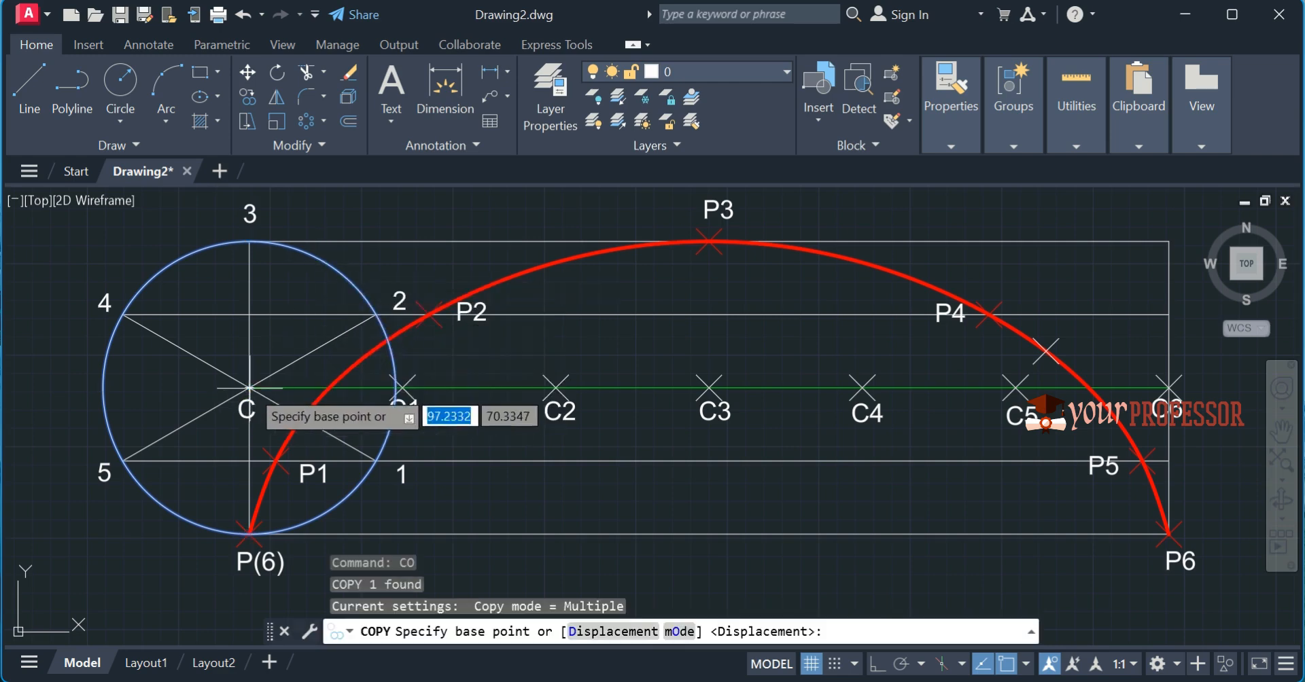
left_click(249, 388)
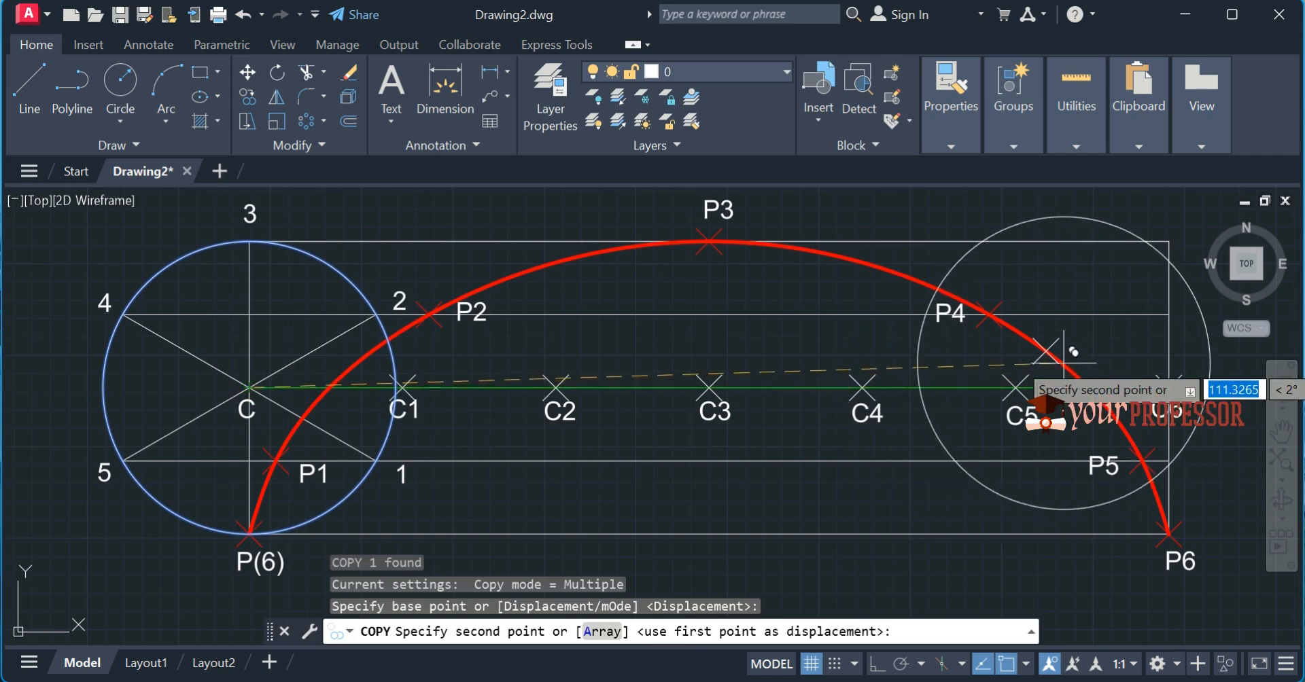
left_click(1047, 350)
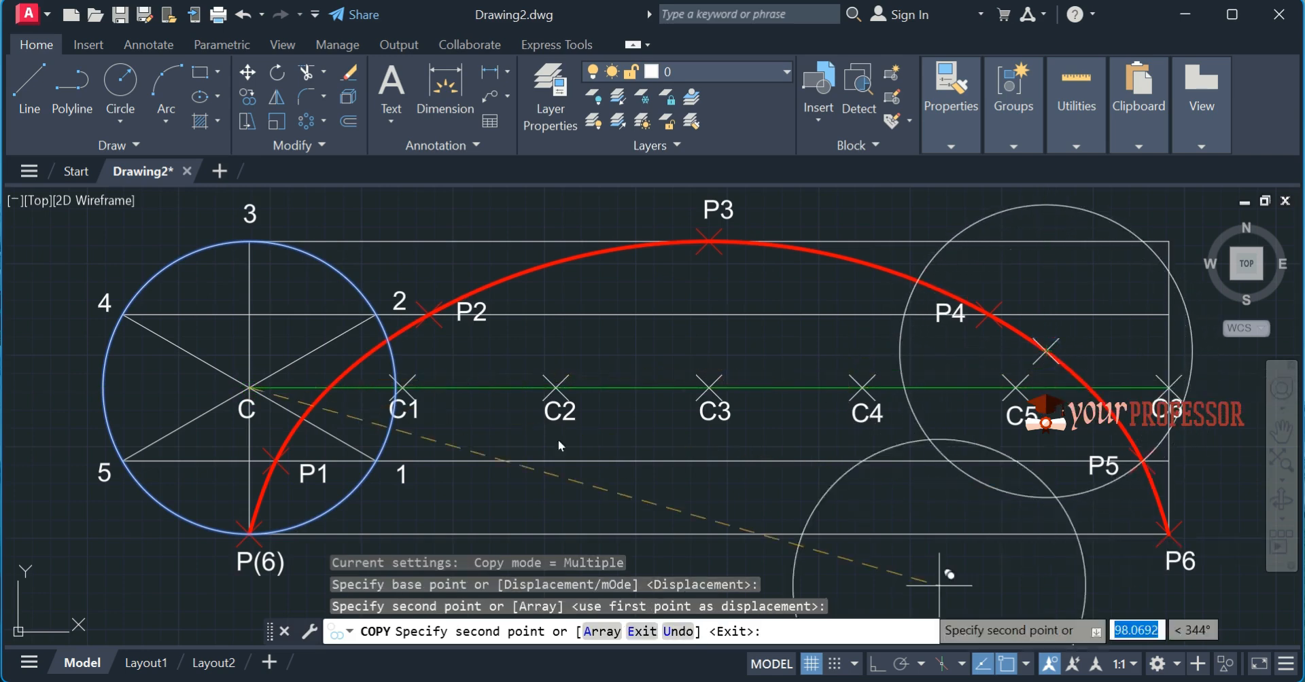
key("Escape")
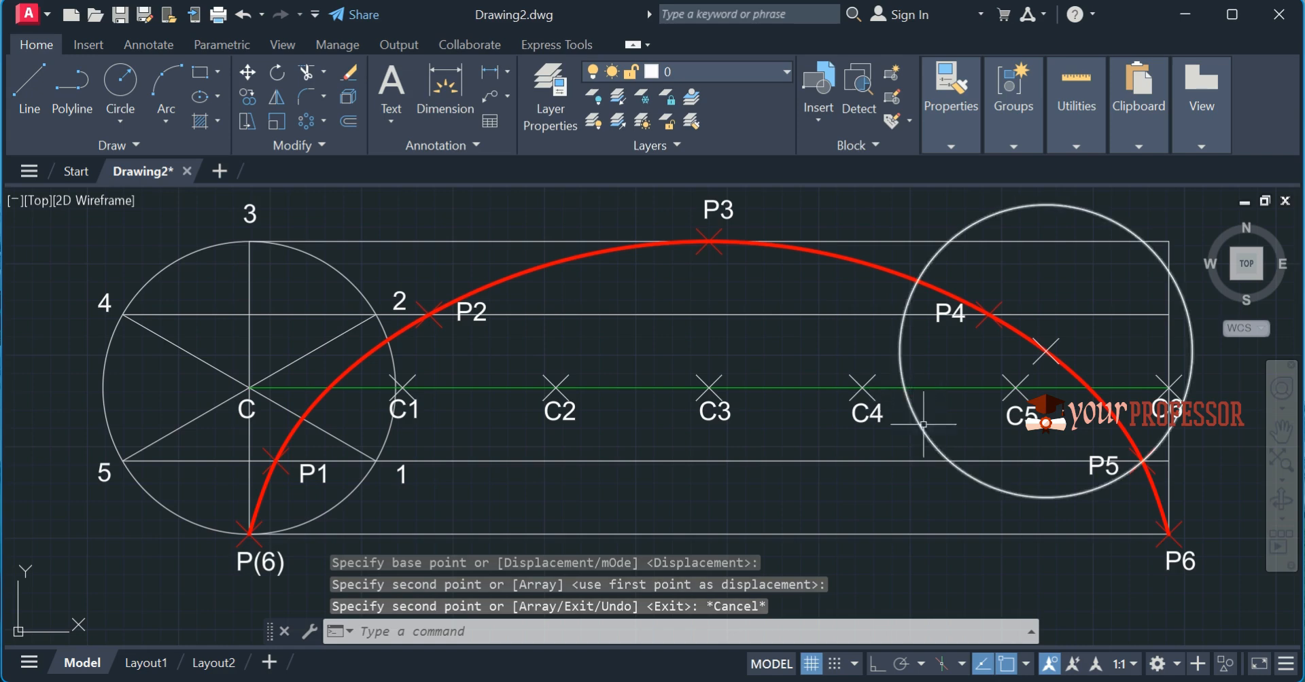
With Ortho on, draw a vertical line from the copied circle's crossing with the green centre line near C4 down to the base line
type("l")
key("Return")
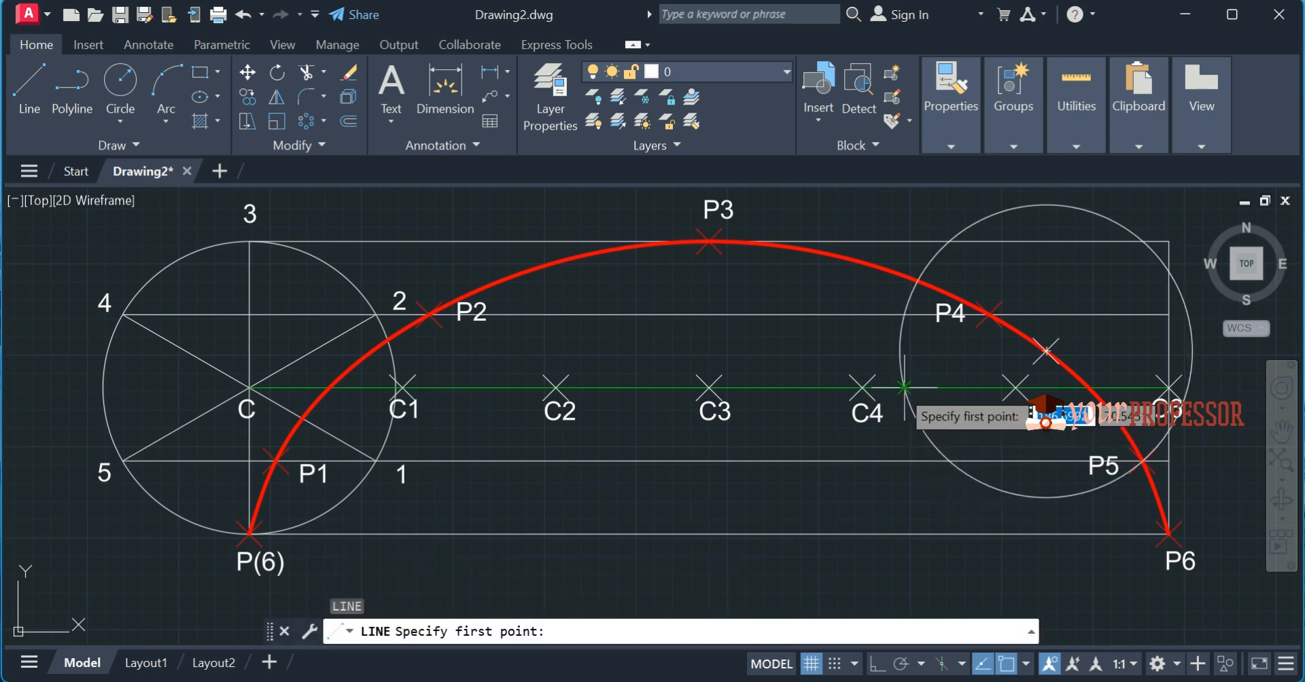
left_click(900, 388)
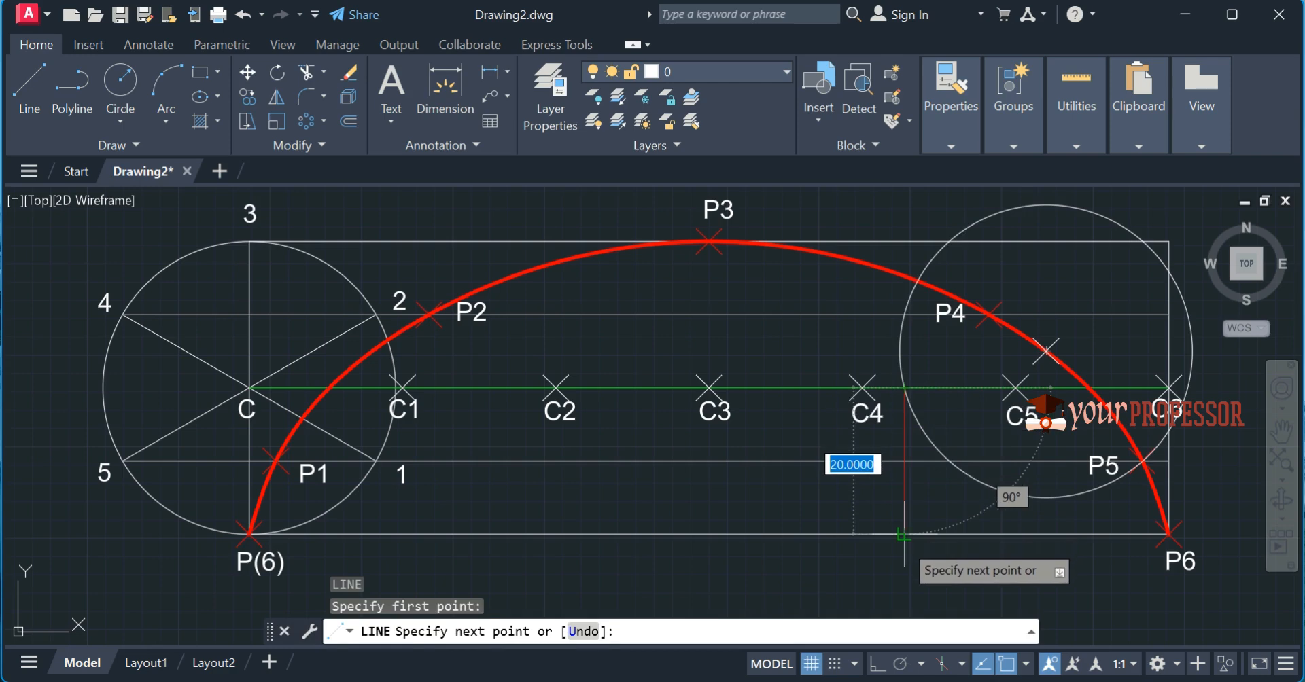
key("F8")
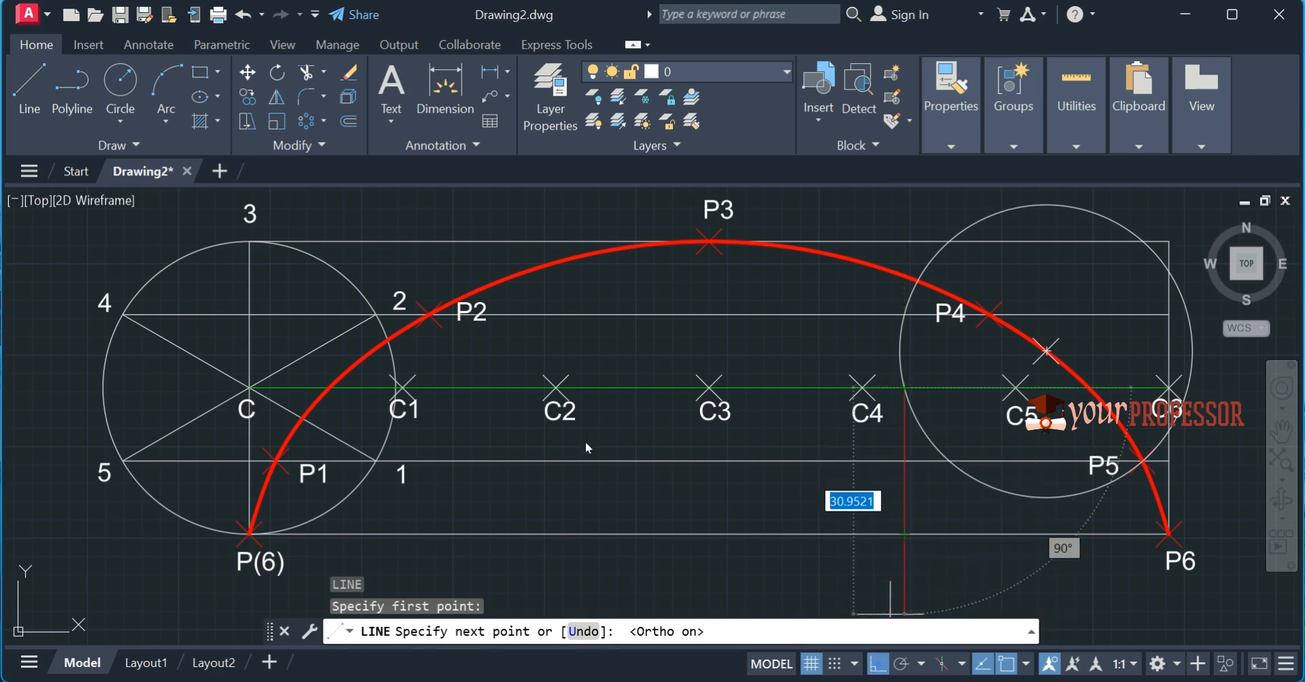
left_click(905, 534)
key("Return")
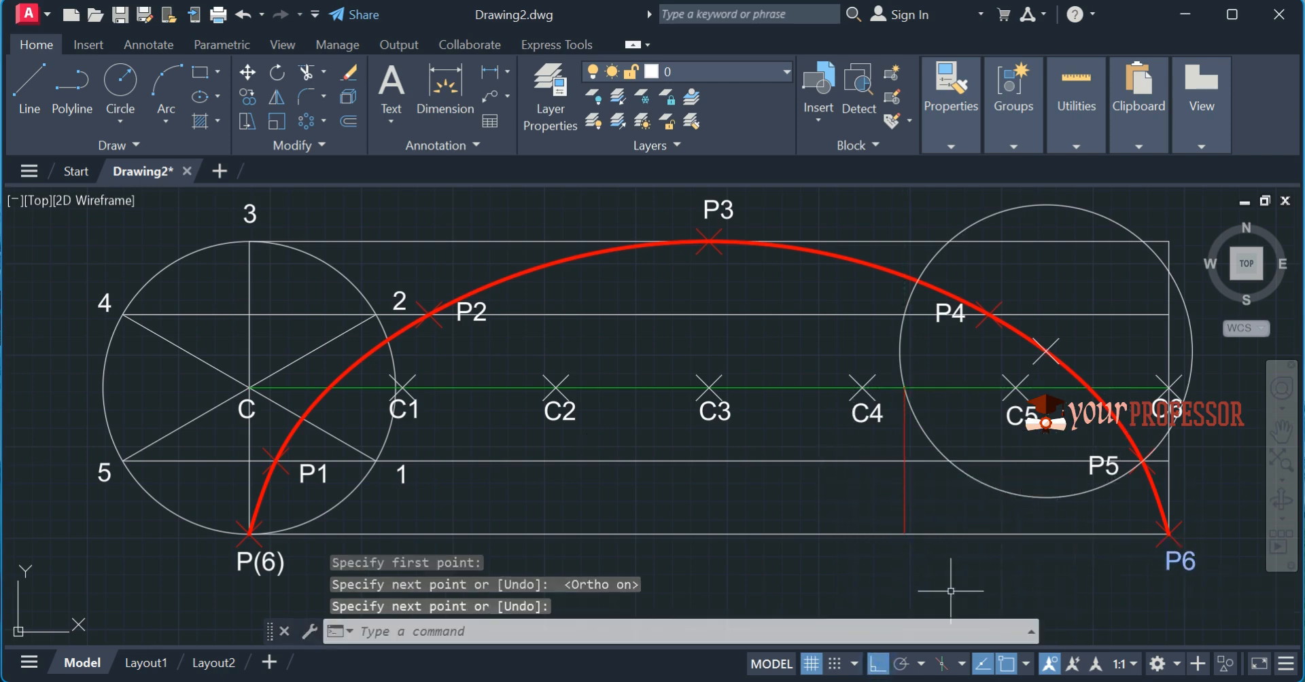
Add the text label N just below the lower end of the new vertical line
type("text")
key("Return")
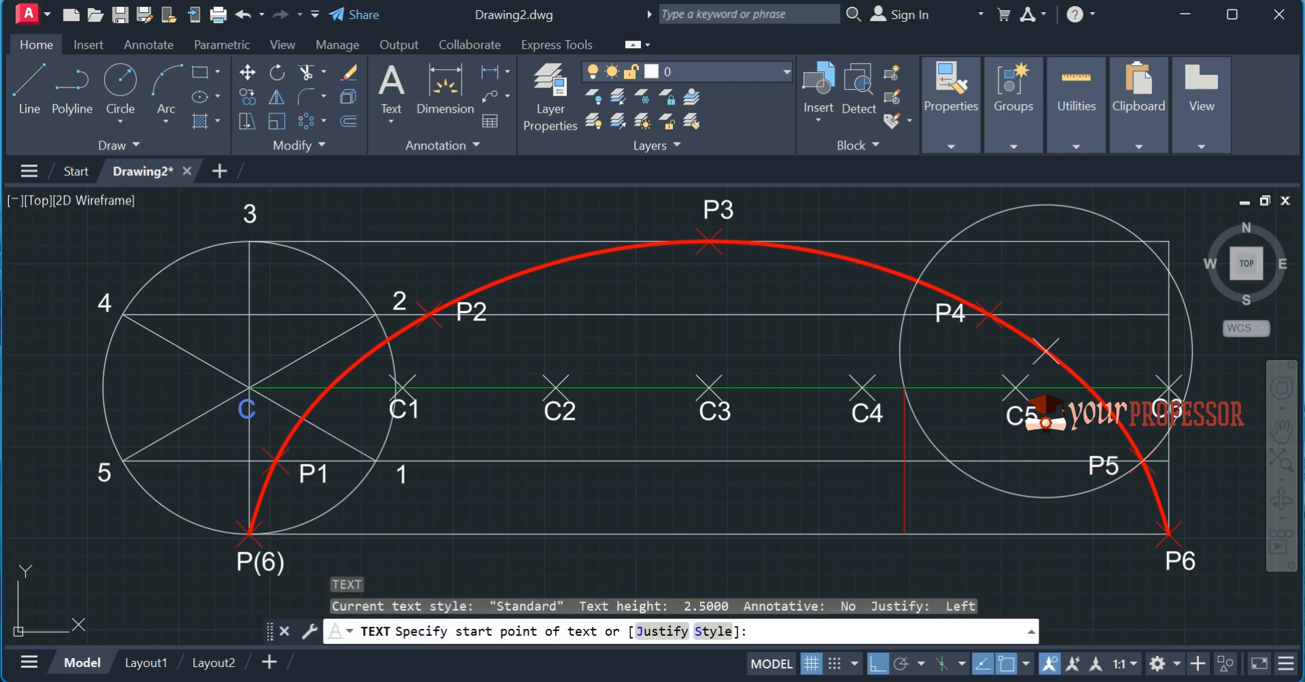
key("Return")
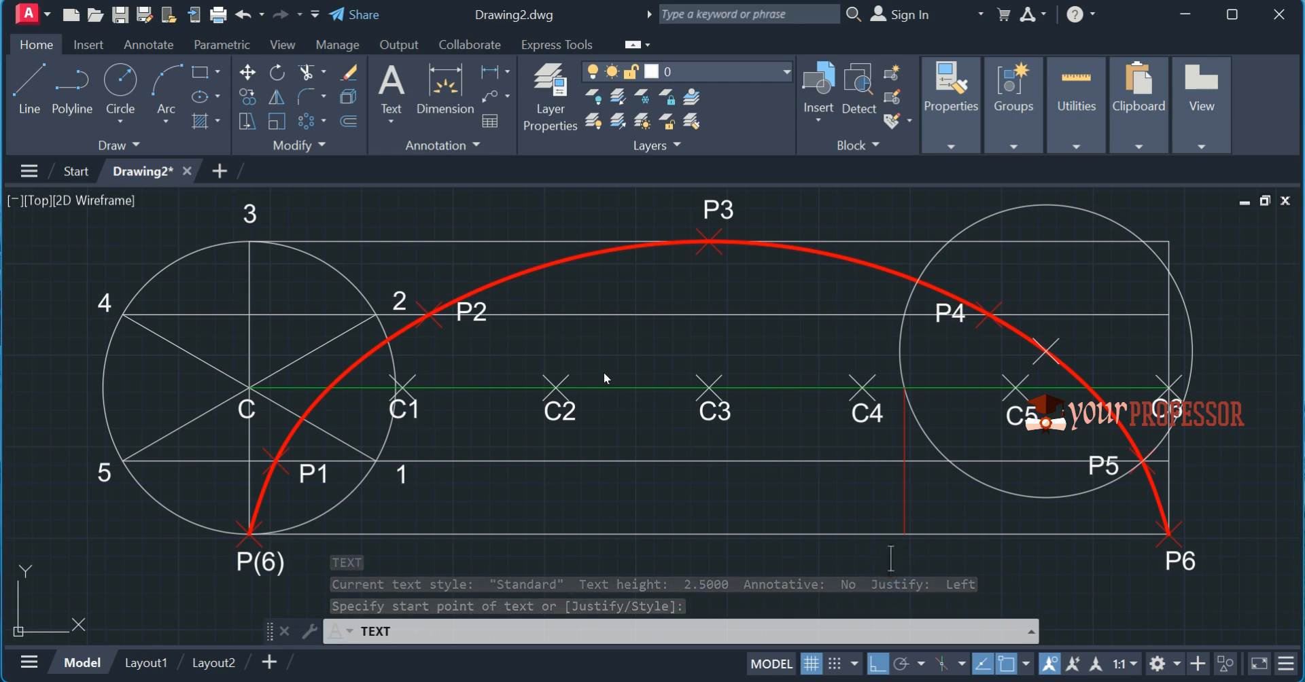
type("N")
key("Return")
key("Return")
Draw a line from N on the base line to the white point on the cycloid
type("l")
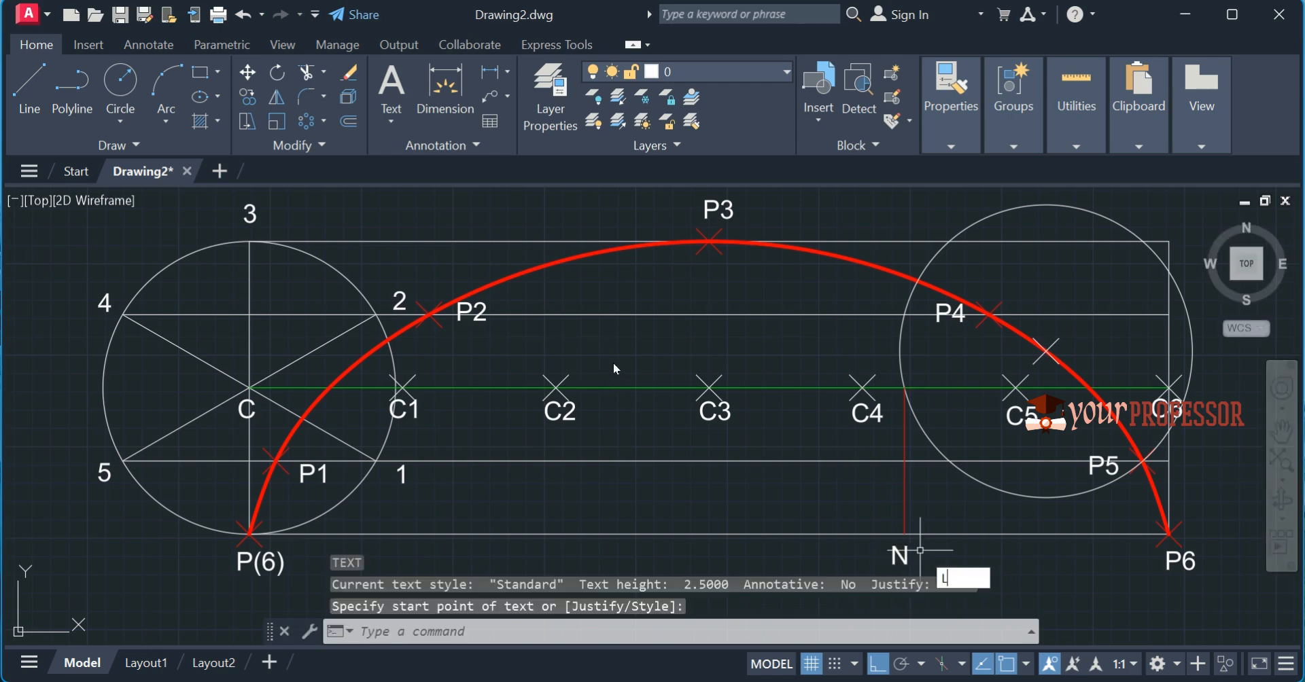
key("Return")
left_click(904, 533)
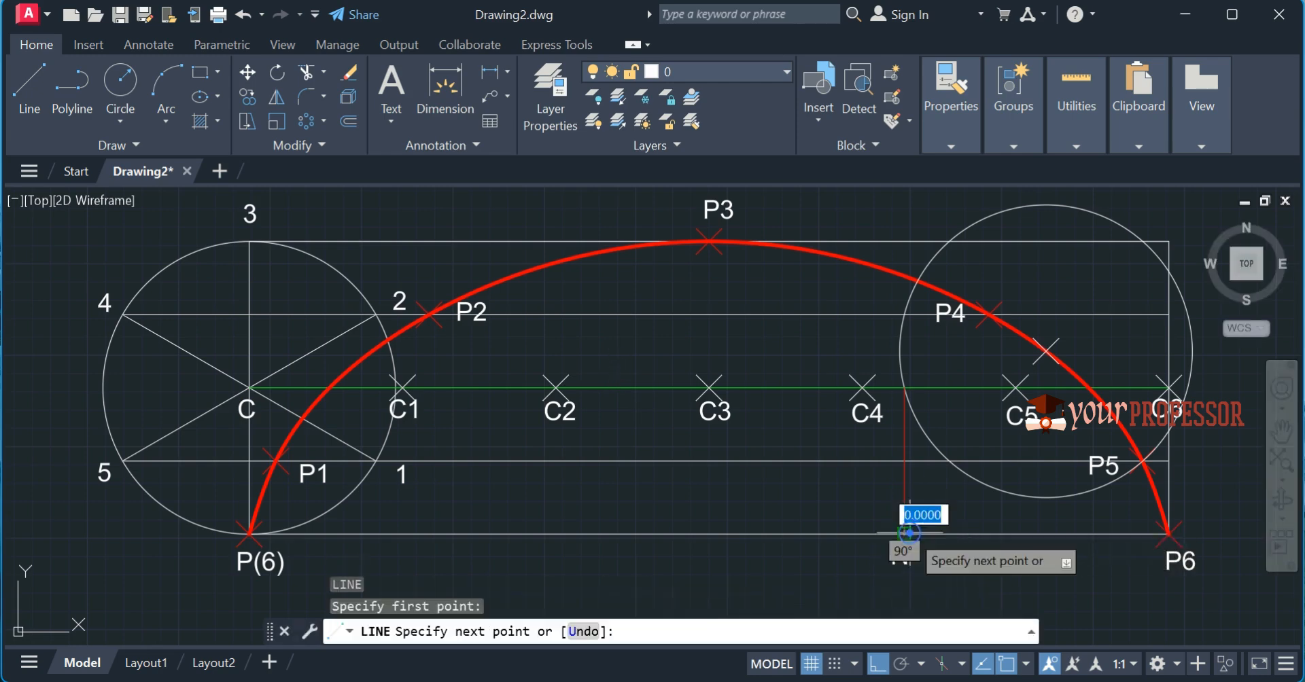
left_click(1045, 351)
key("Return")
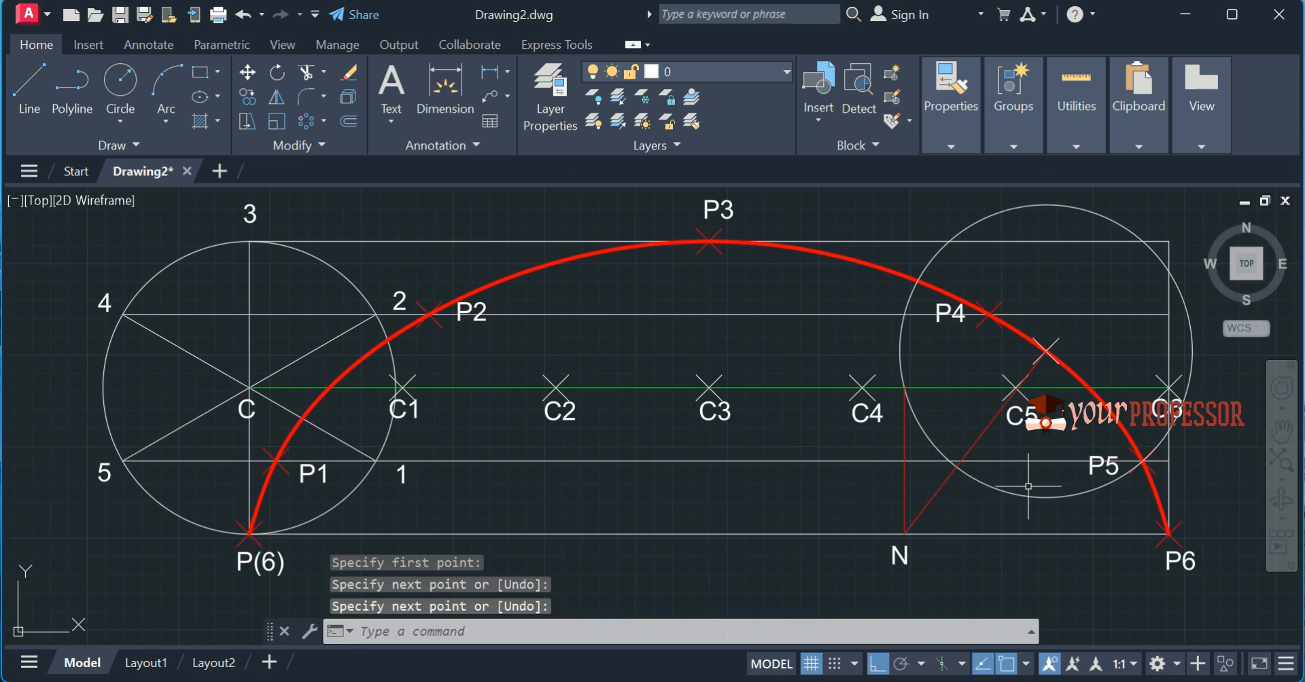
Extend the line from N through the white point up to the copied circle, using that circle as the boundary edge
type("EX")
key("Return")
type("B")
key("Return")
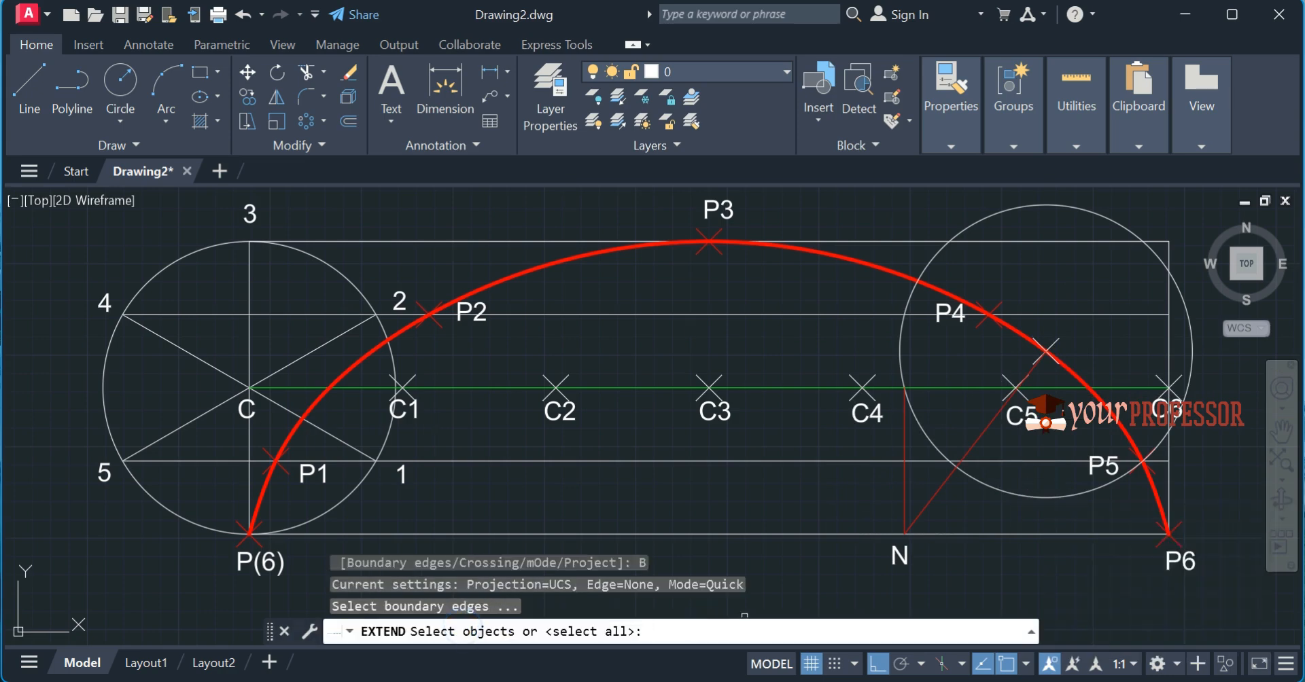
left_click(1099, 217)
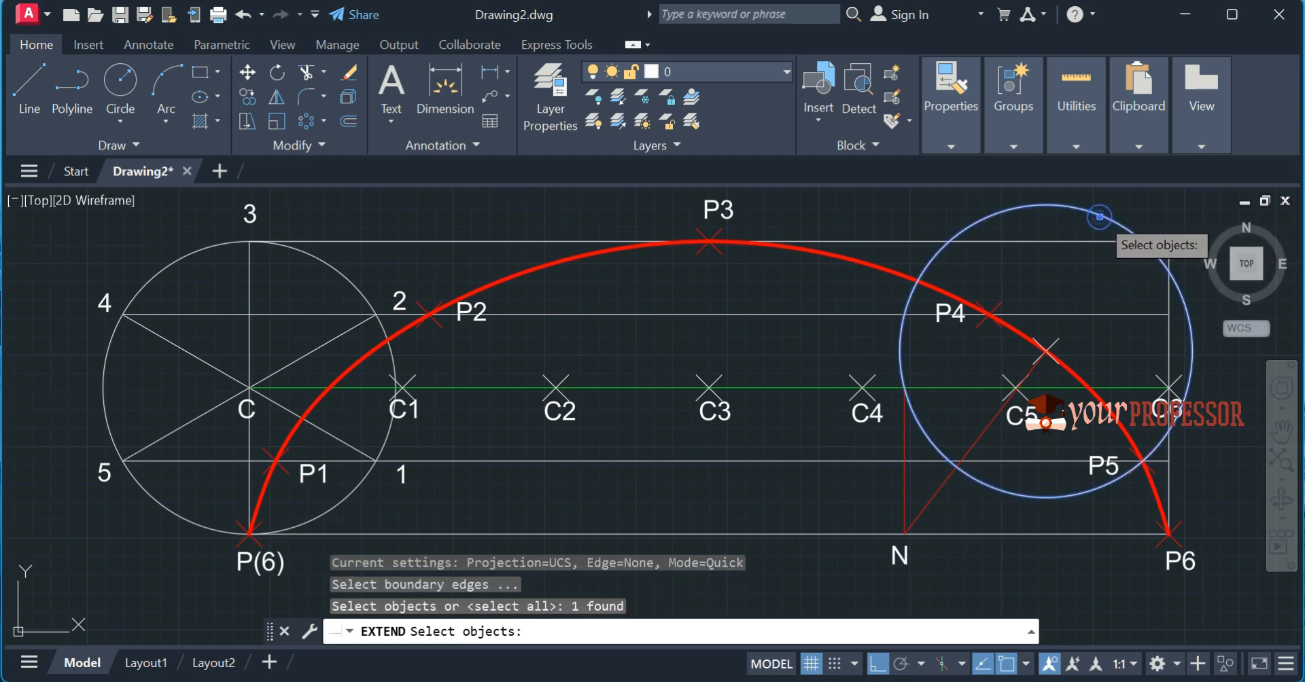
key("Return")
left_click(979, 434)
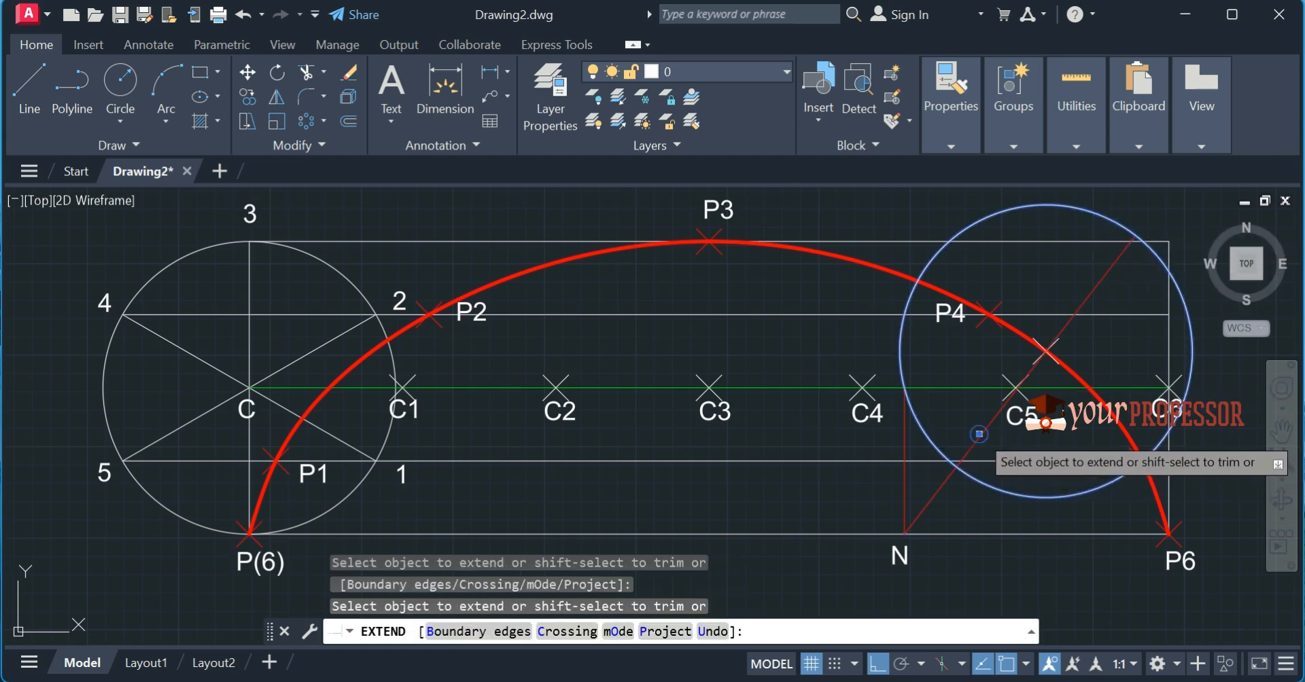
key("Escape")
Match the properties of the thick red cycloid onto the extended line through N
type("ma")
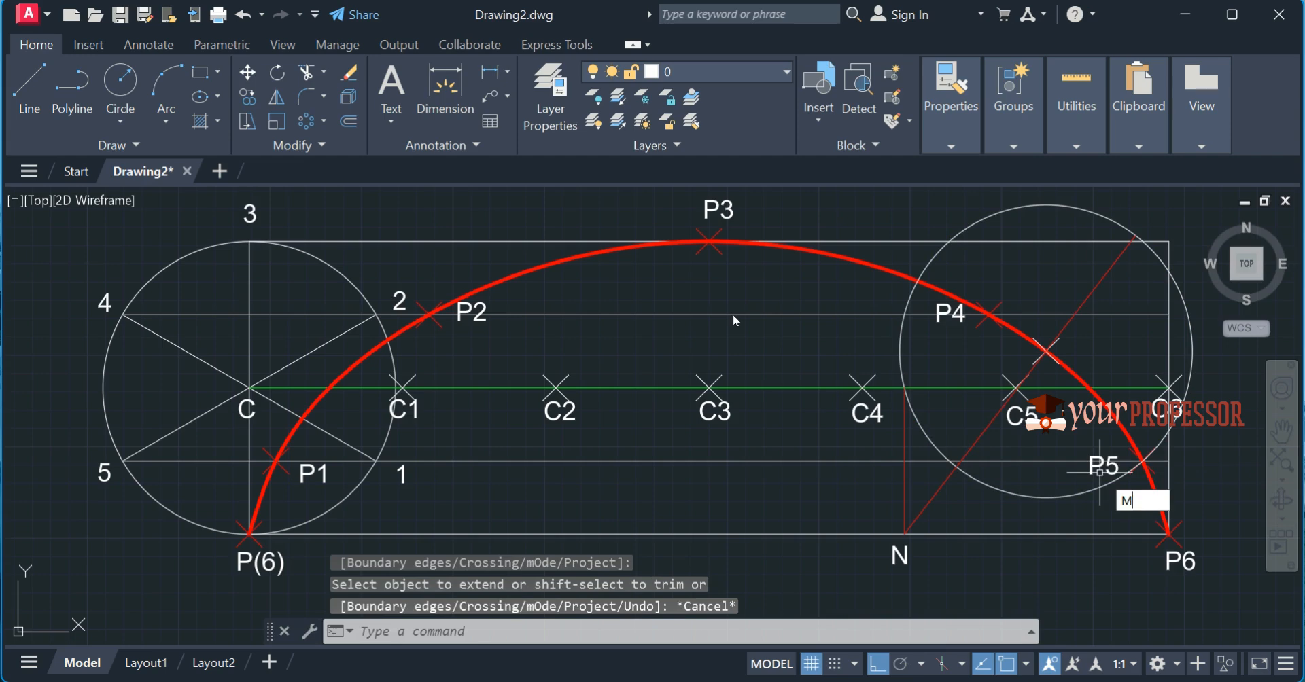
key("Return")
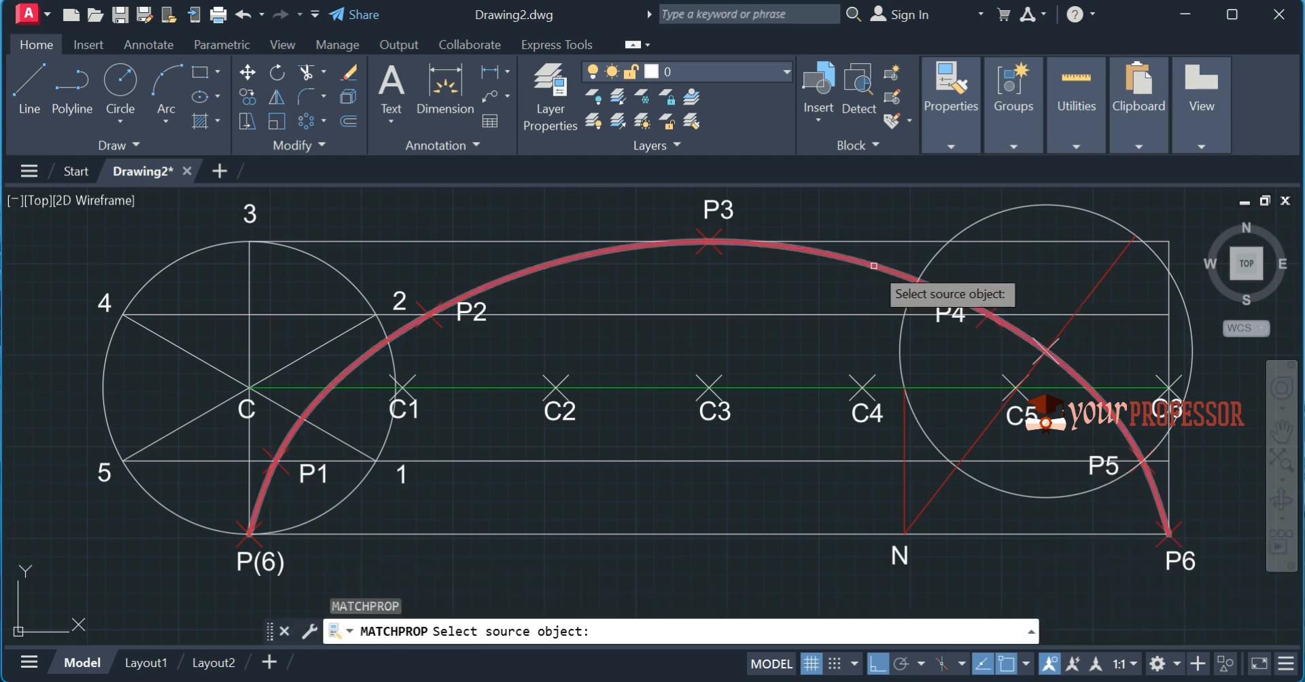
left_click(872, 265)
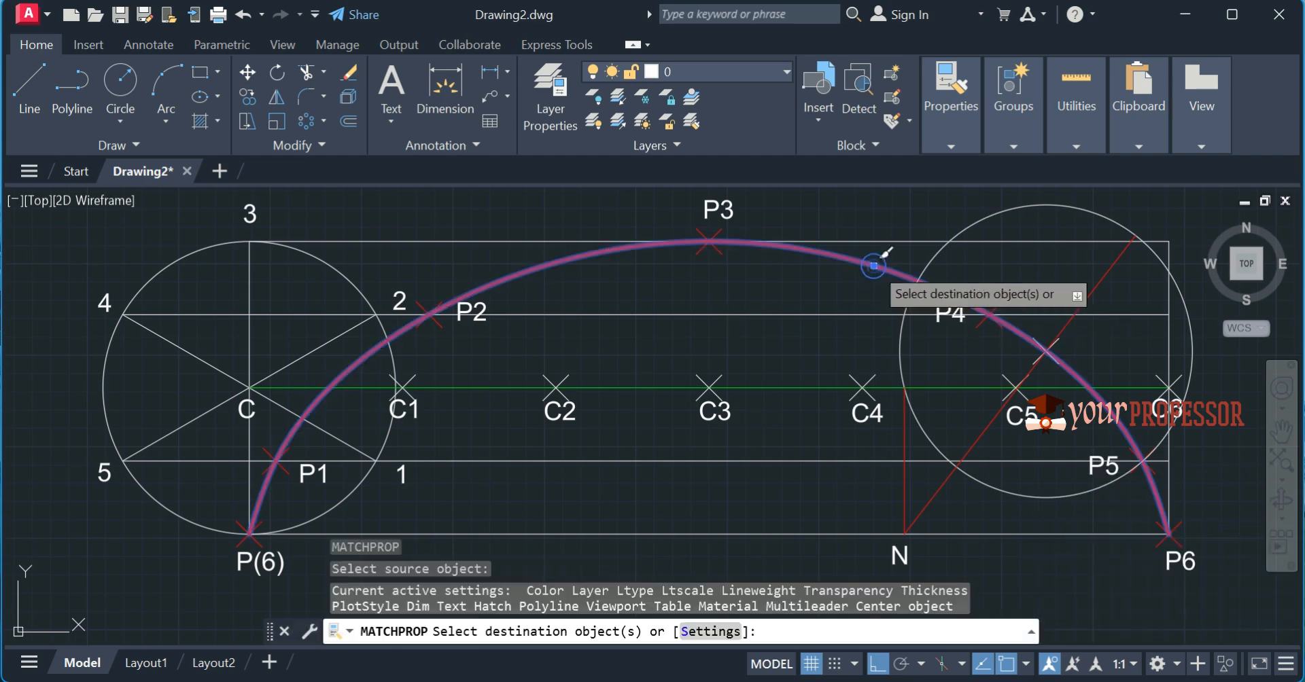
left_click(1112, 279)
key("Escape")
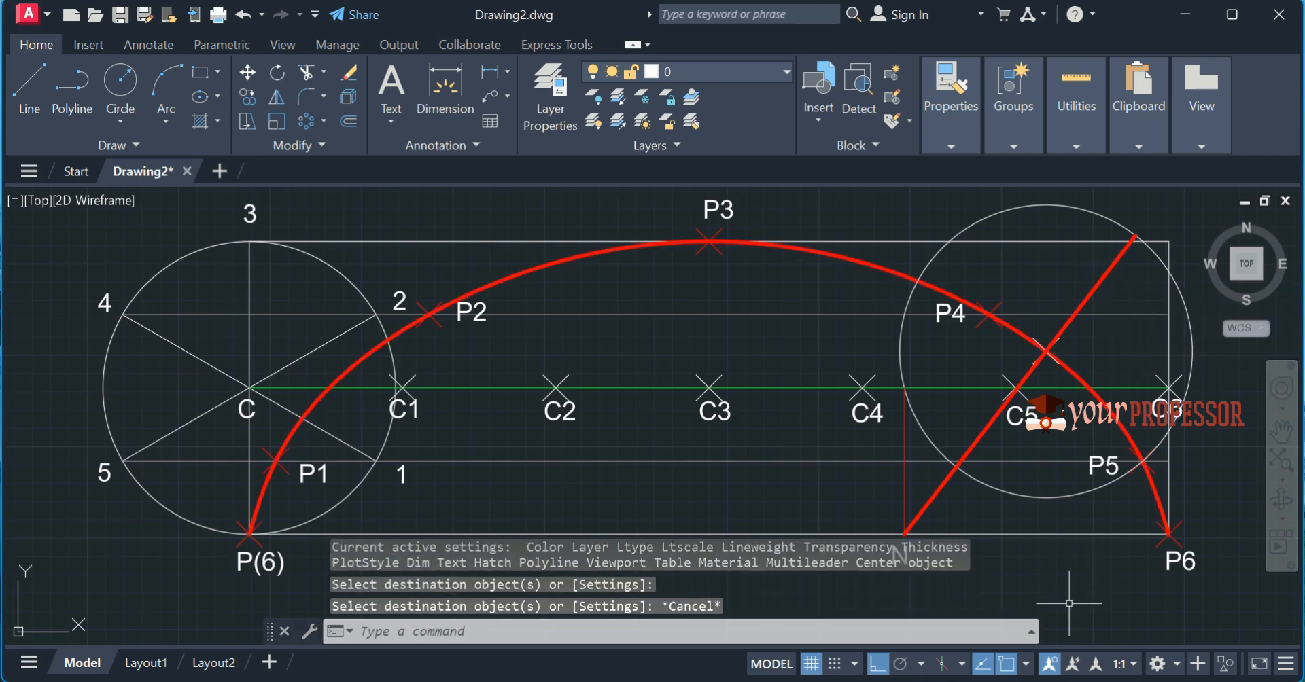
Add the text label N' beside the upper end of the normal line
type("DT")
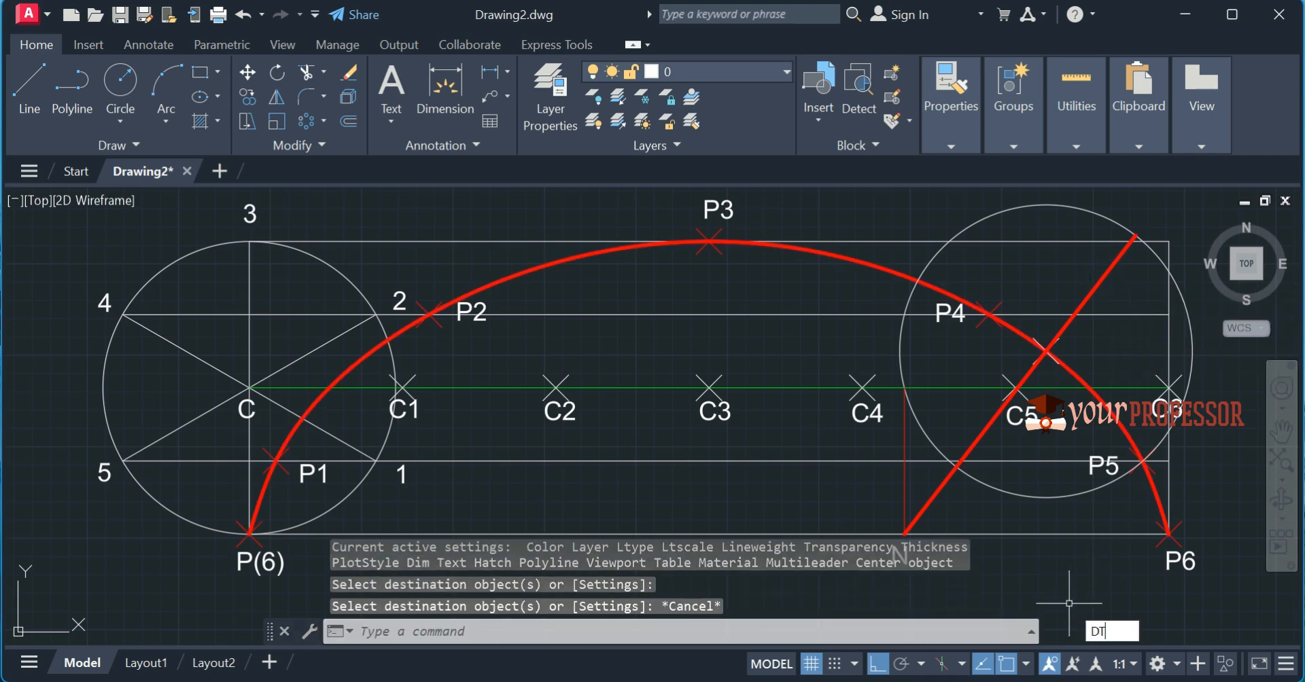
key("Return")
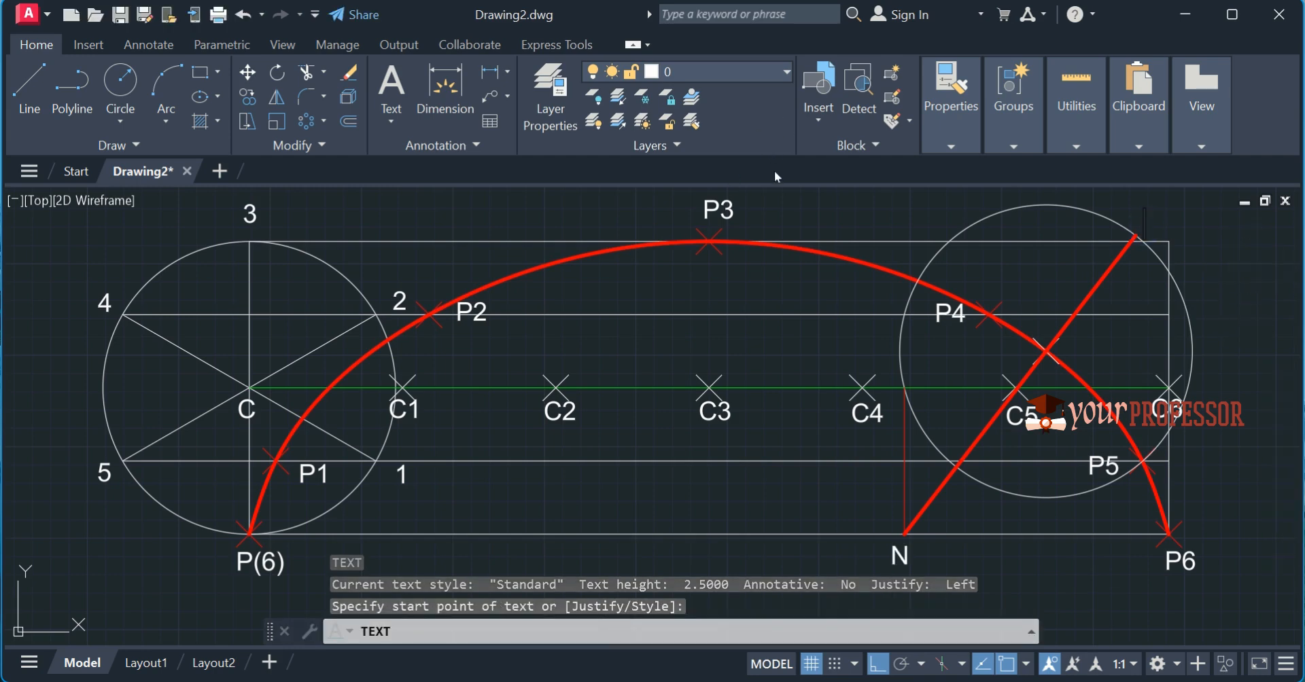
type("N'")
key("Return")
key("Return")
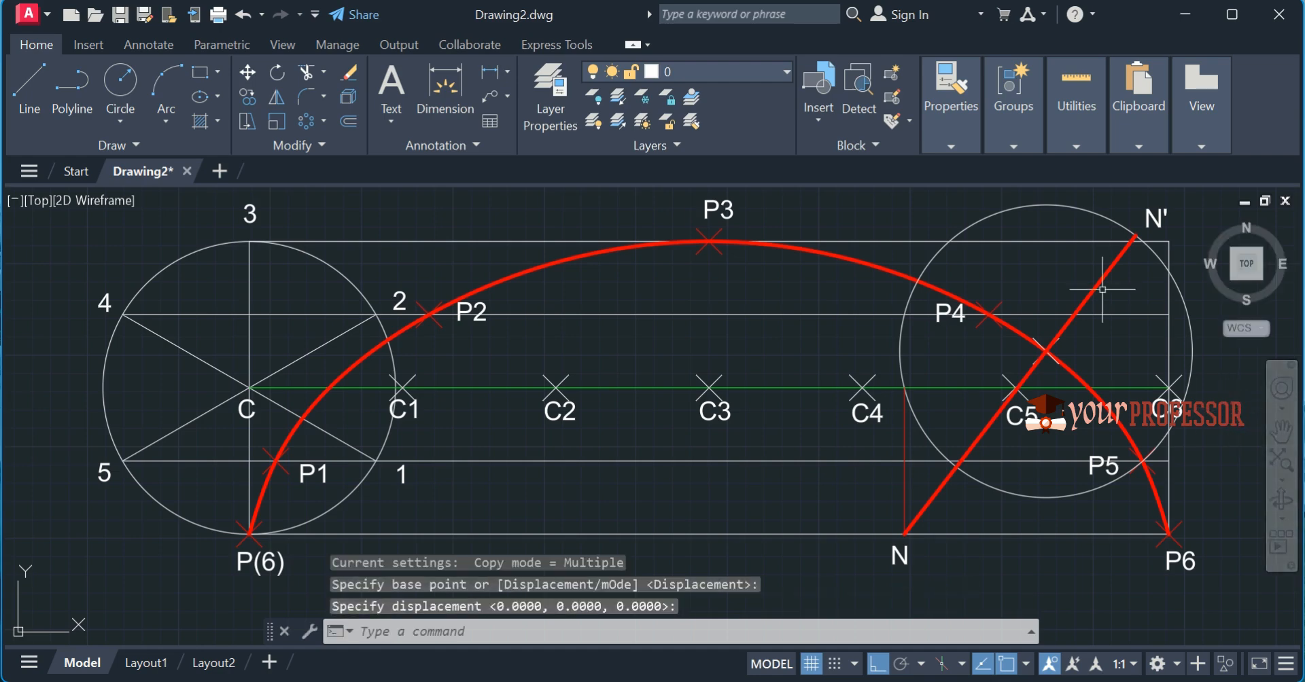
Copy the normal line horizontally to the left by about 37 units
left_click(1108, 270)
type("CO")
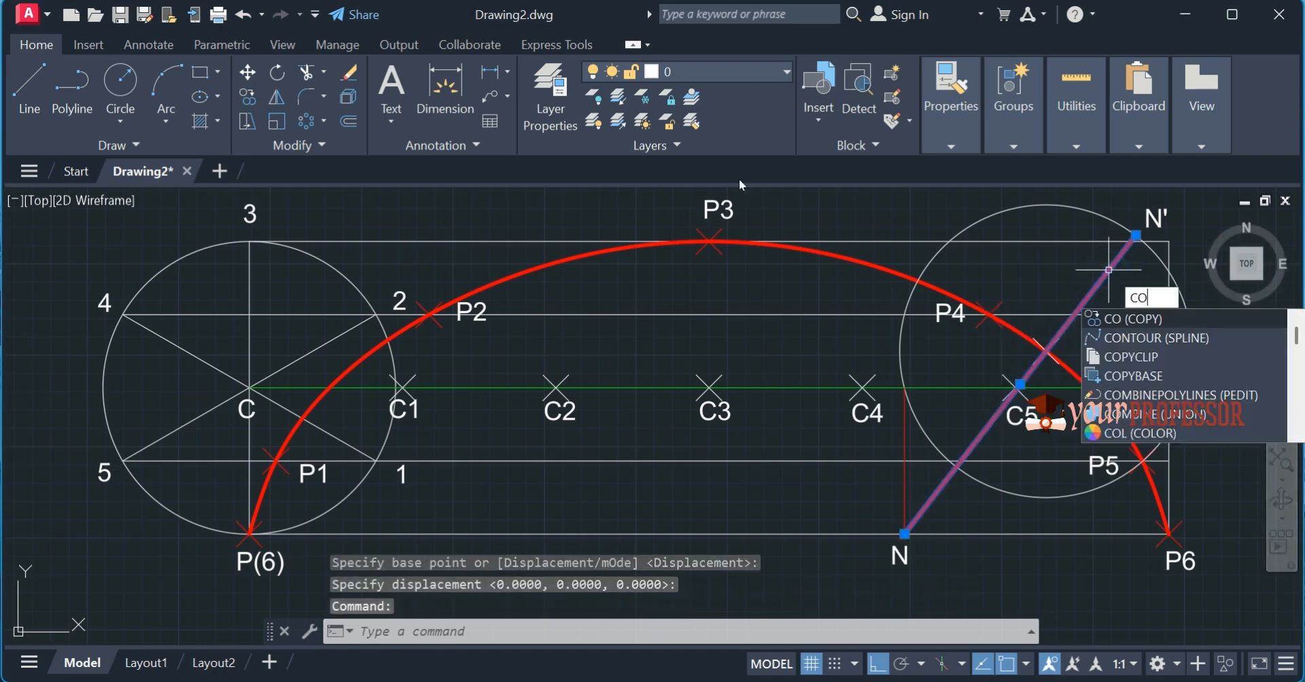
key("Return")
left_click(1109, 270)
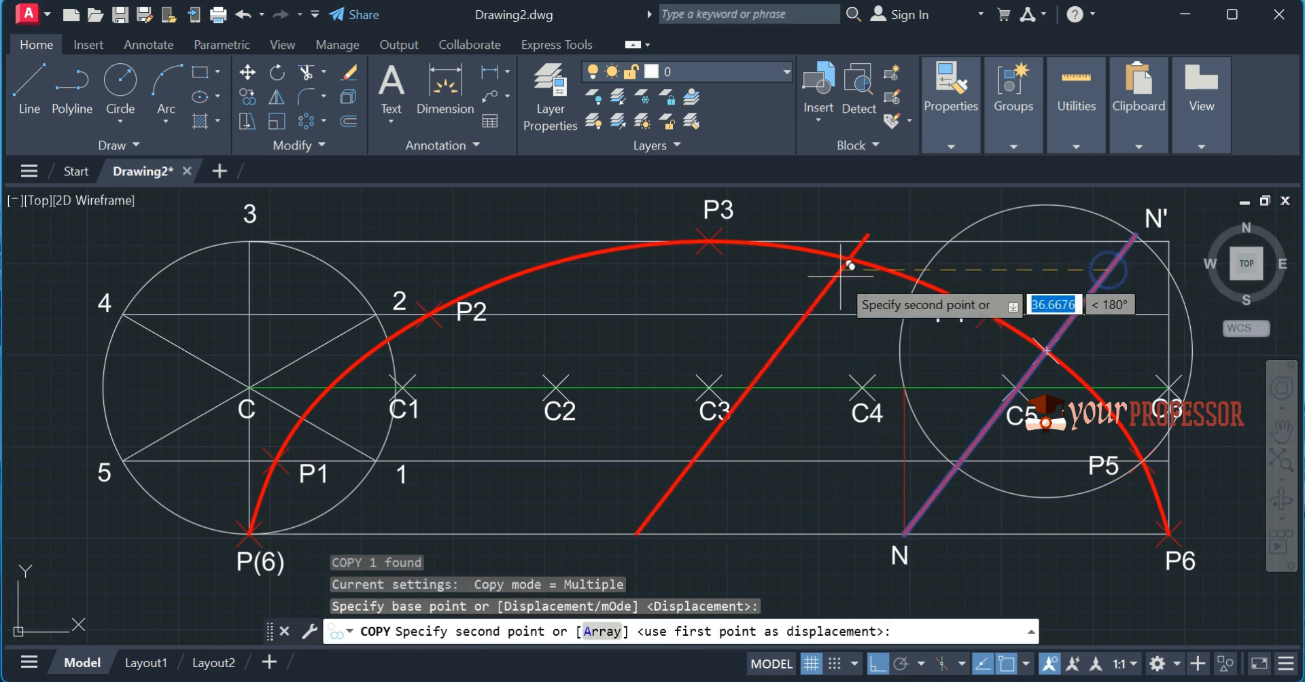
left_click(839, 270)
key("Escape")
Rotate the copied line by 90 degrees about a point on it
left_click(830, 281)
type("RO")
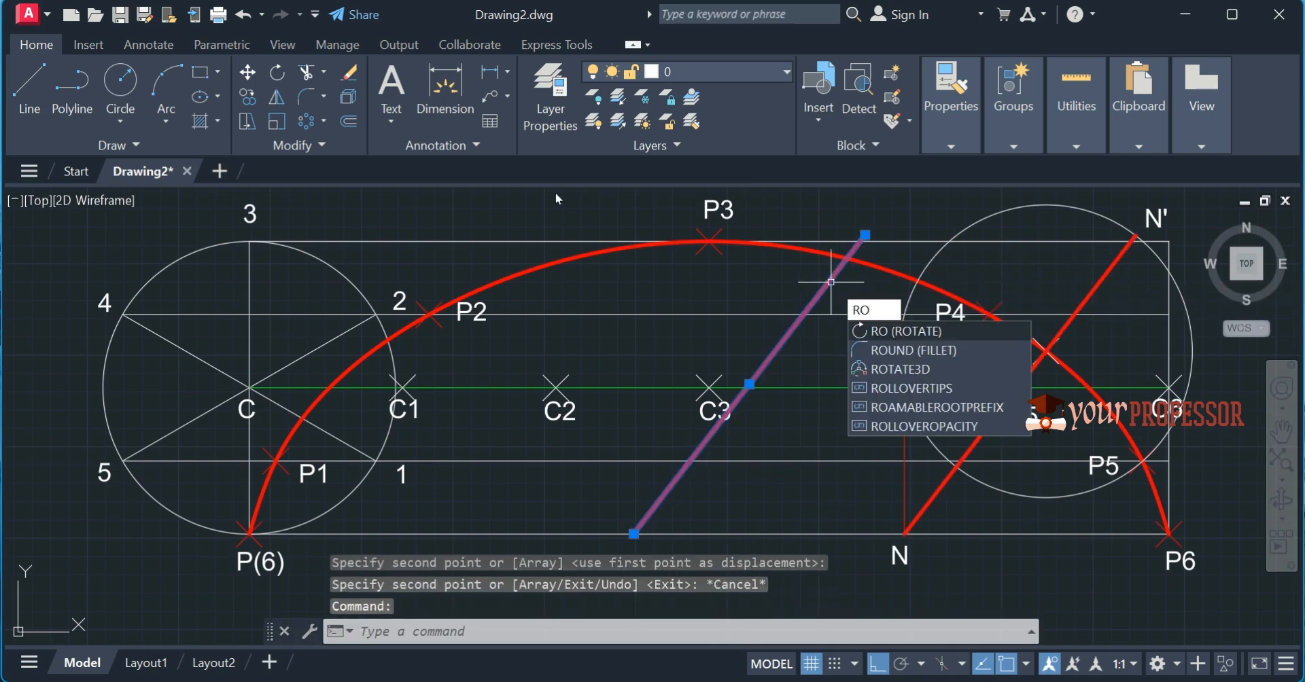
key("Return")
left_click(824, 289)
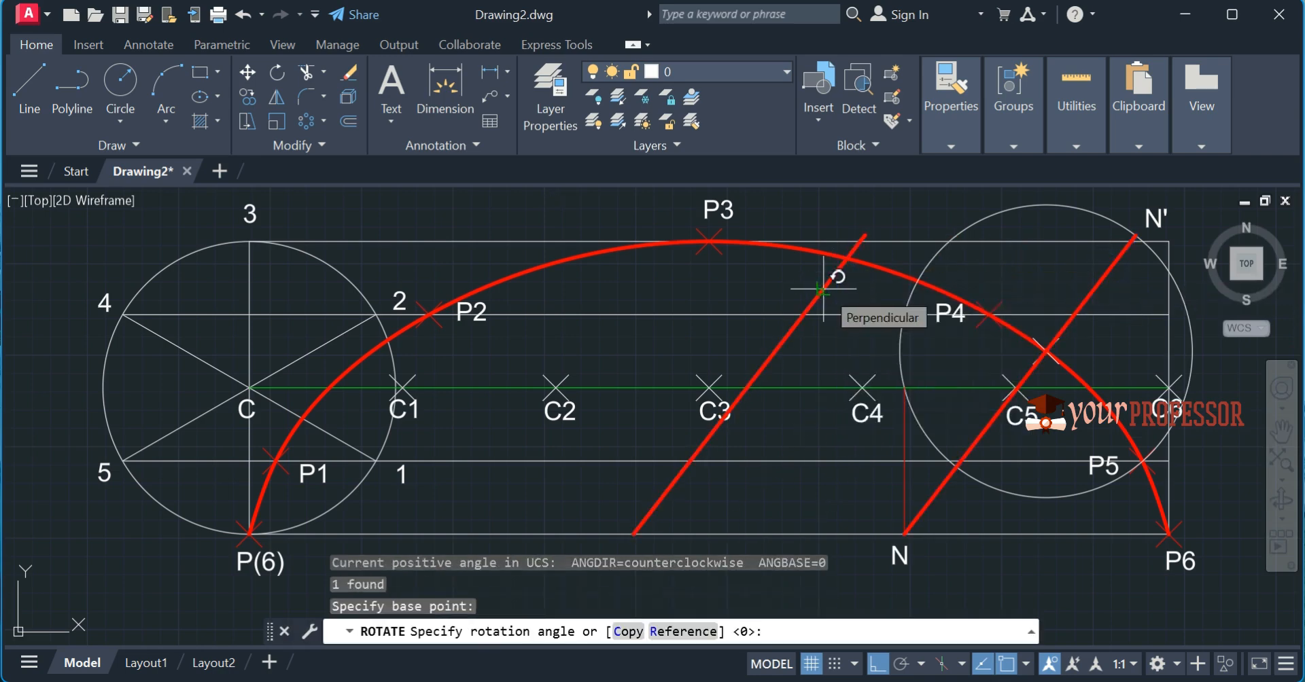
type("90")
key("Return")
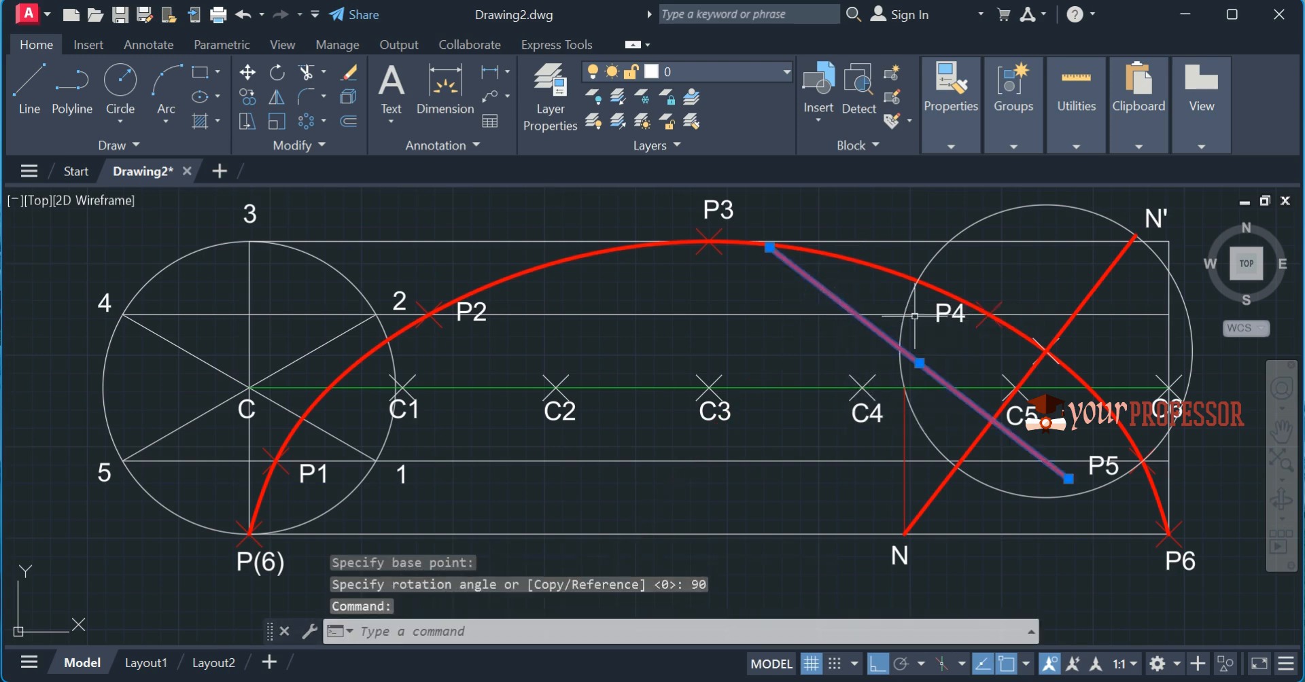
Move the rotated line by its midpoint onto the white point on the cycloid to form the tangent
left_click(919, 363)
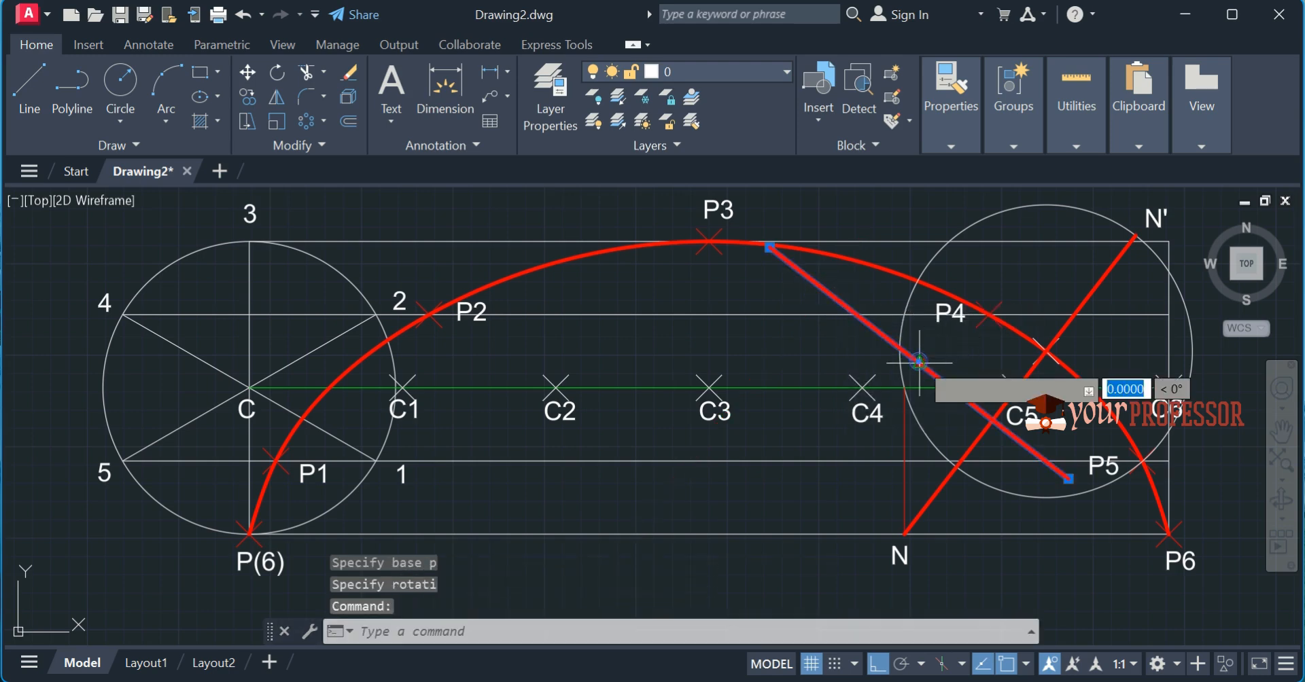
left_click(1046, 350)
key("Escape")
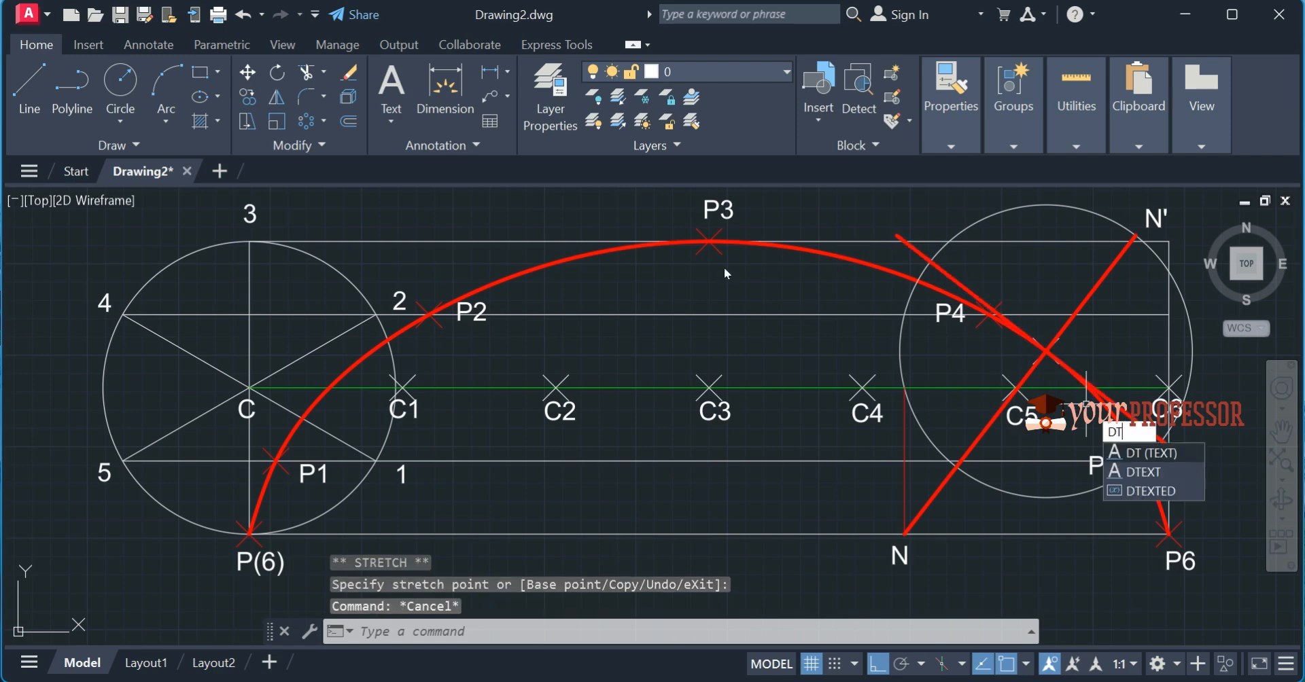
Add the text labels T at the tangent's upper end and T' at its lower end
key("Return")
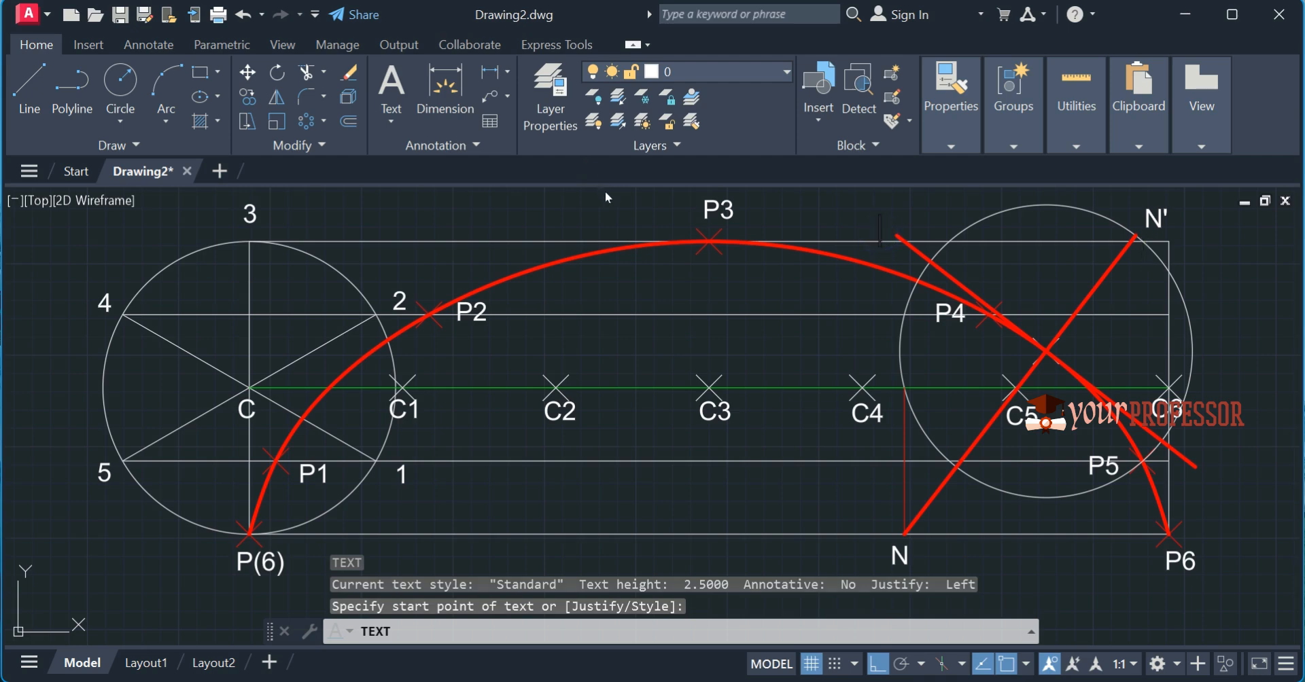
type("T")
left_click(1208, 481)
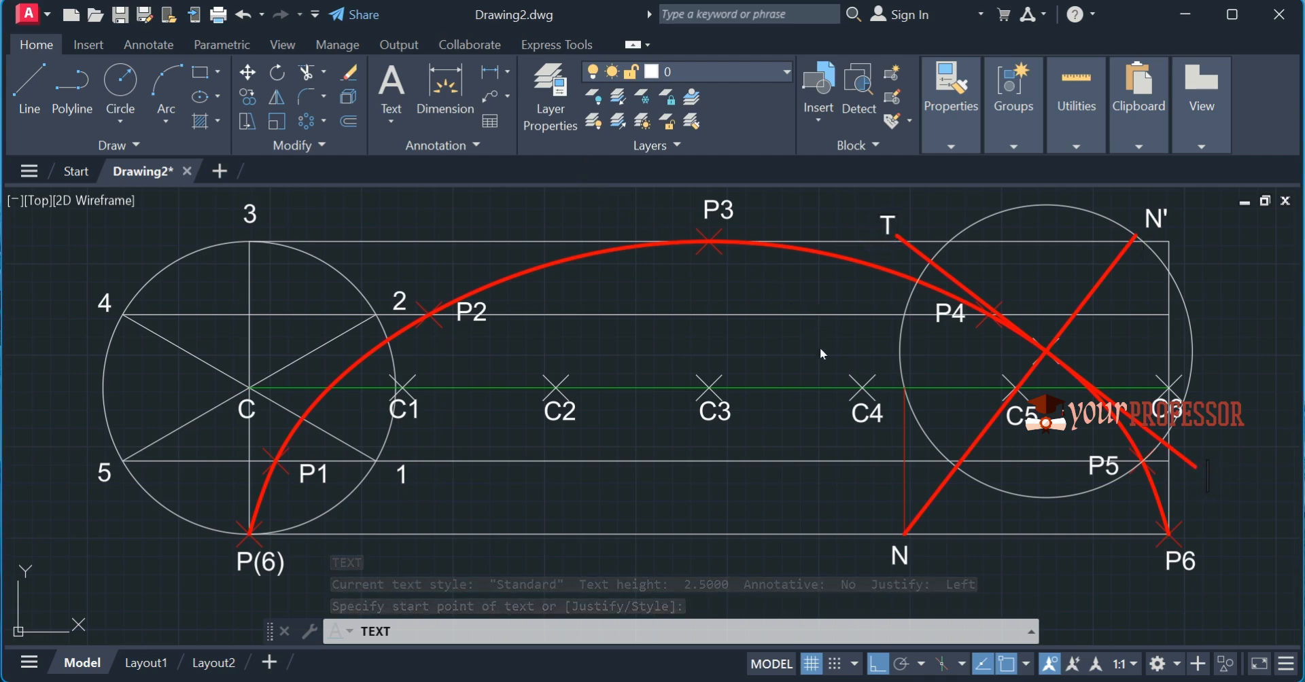
type("T'")
key("Return")
key("Return")
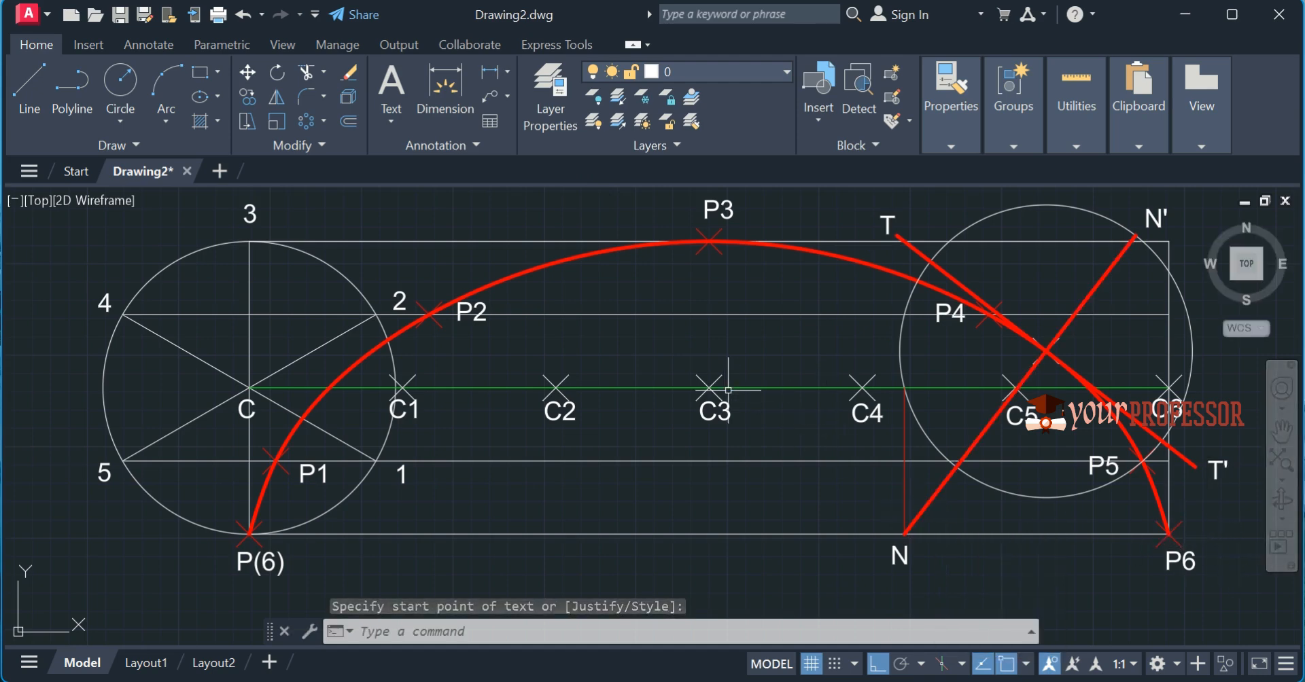
Add a diameter dimension to the generating circle around C, placed outside its upper left
left_click(507, 72)
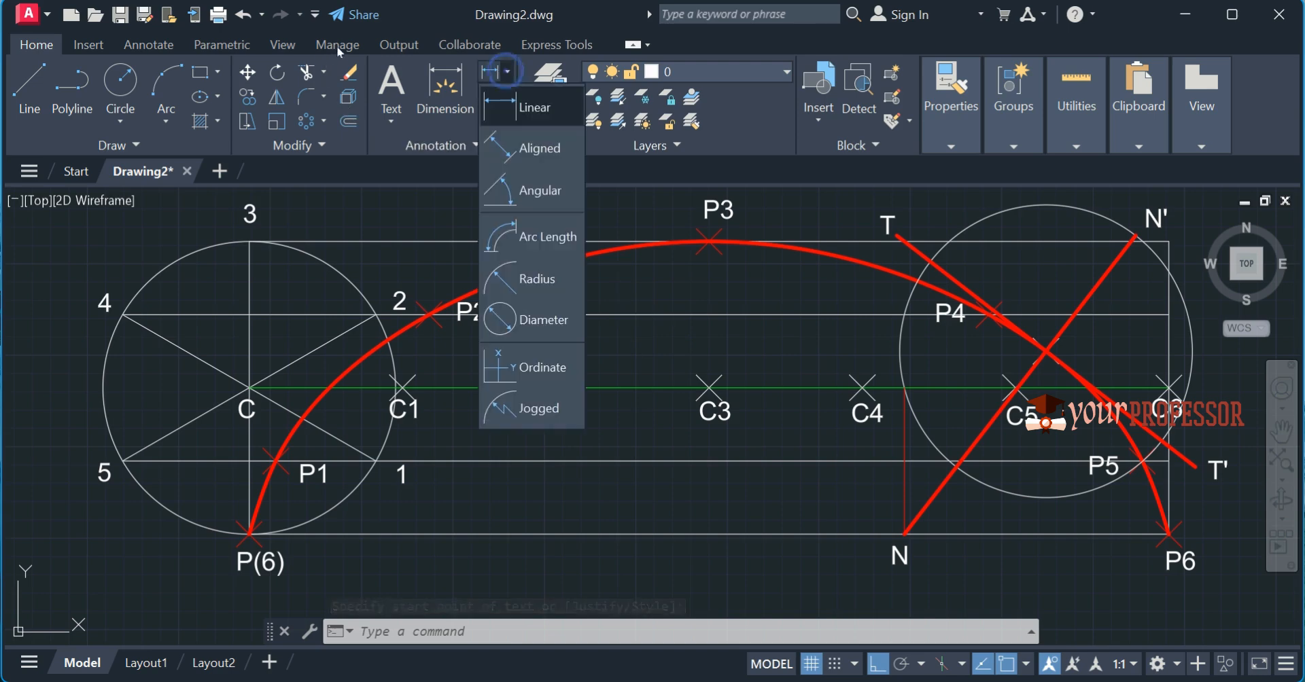
left_click(512, 322)
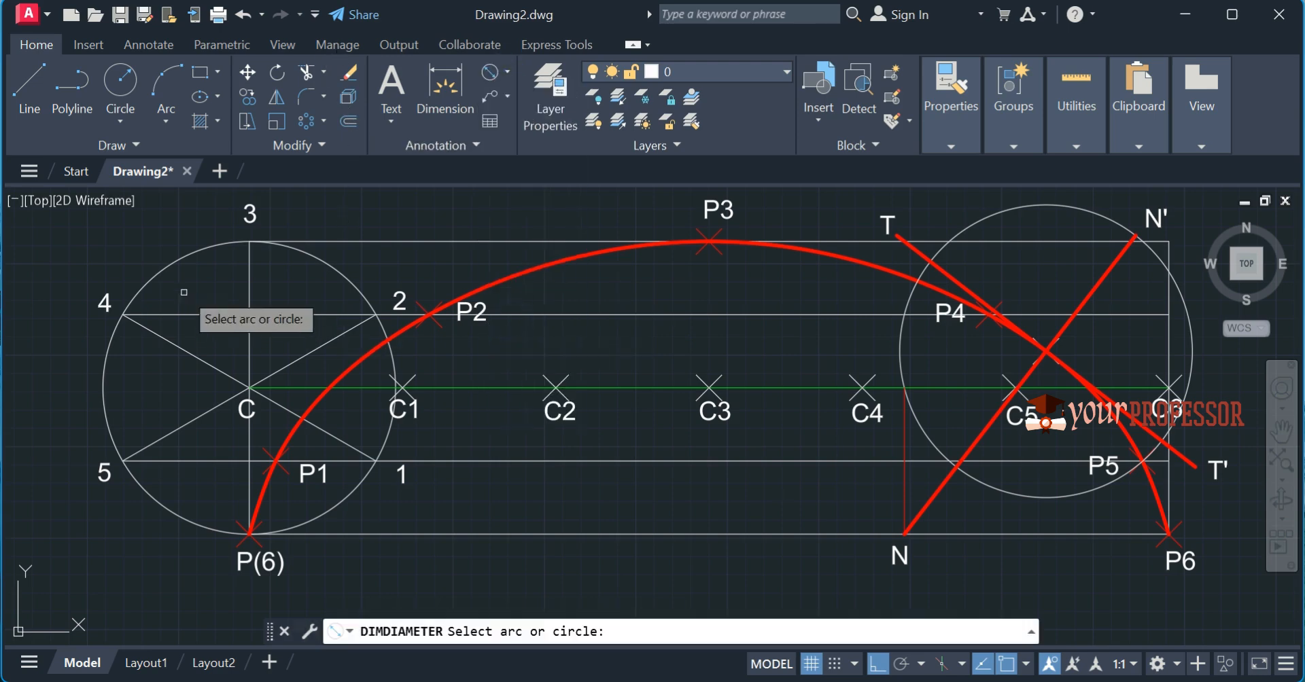
left_click(163, 269)
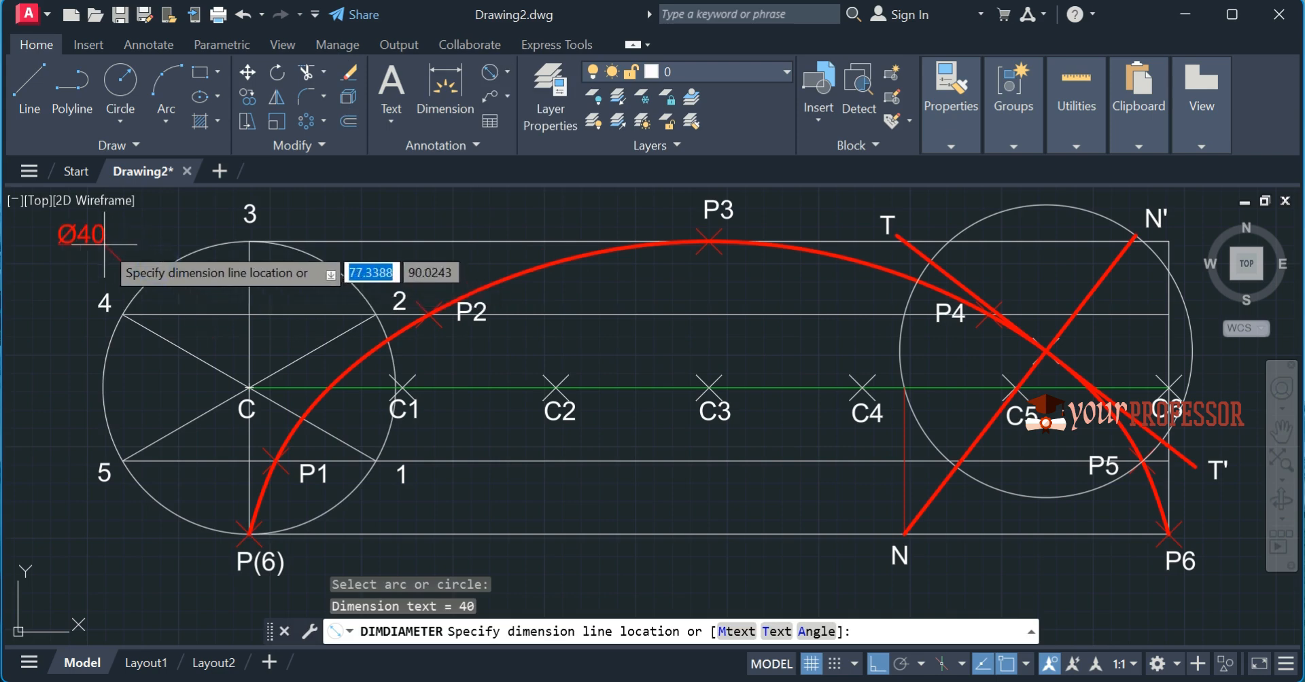
left_click(92, 220)
scroll(380, 331, "down", 2)
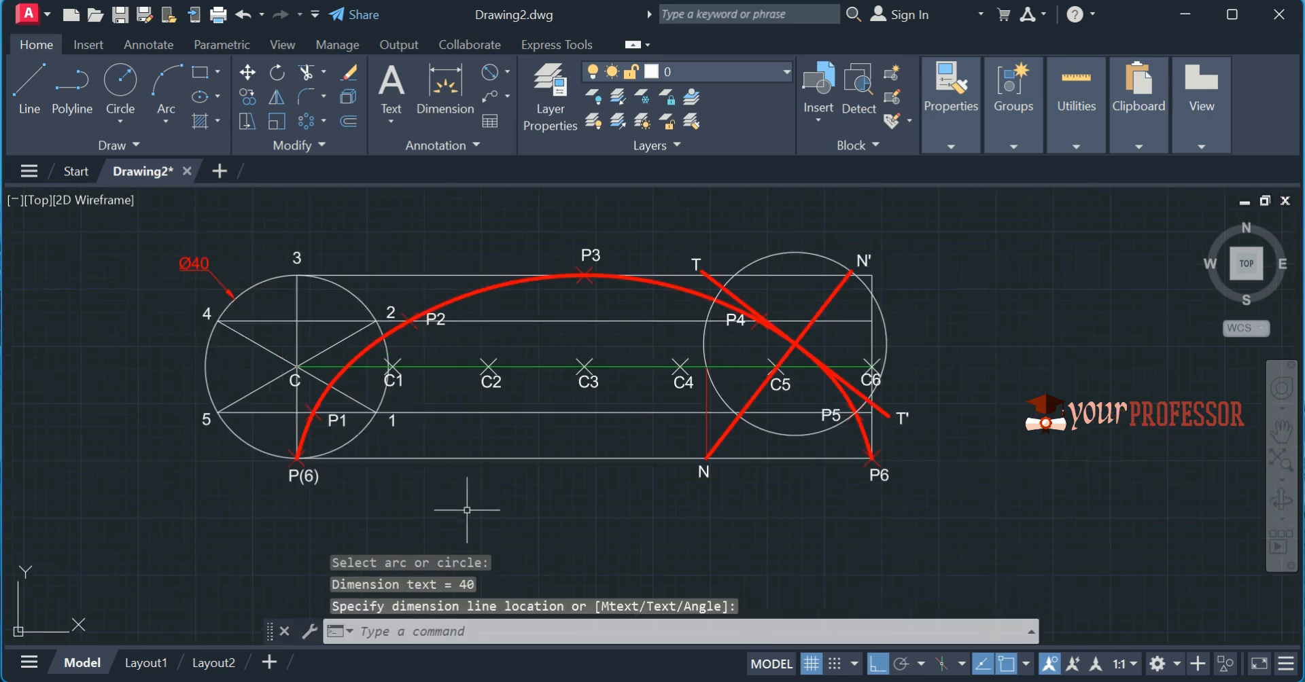
Dimension the length of the base line from P(6) to P6, placing the dimension below it
left_click(445, 85)
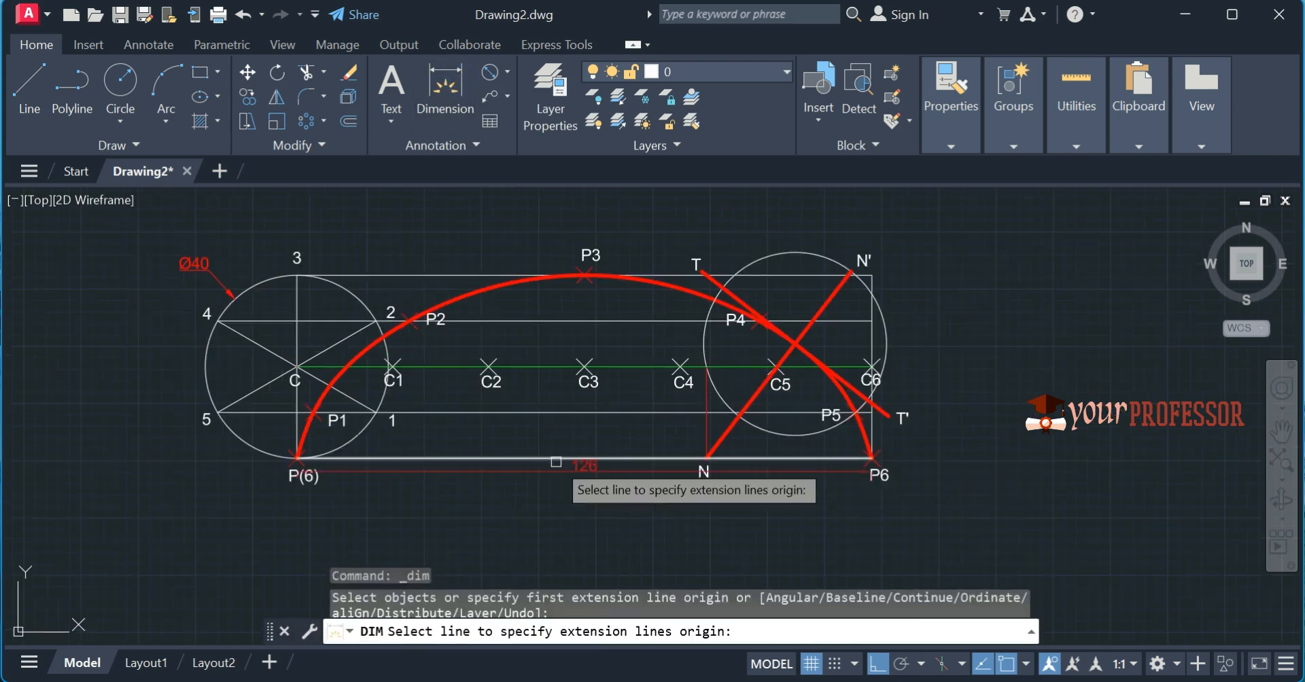
left_click(556, 462)
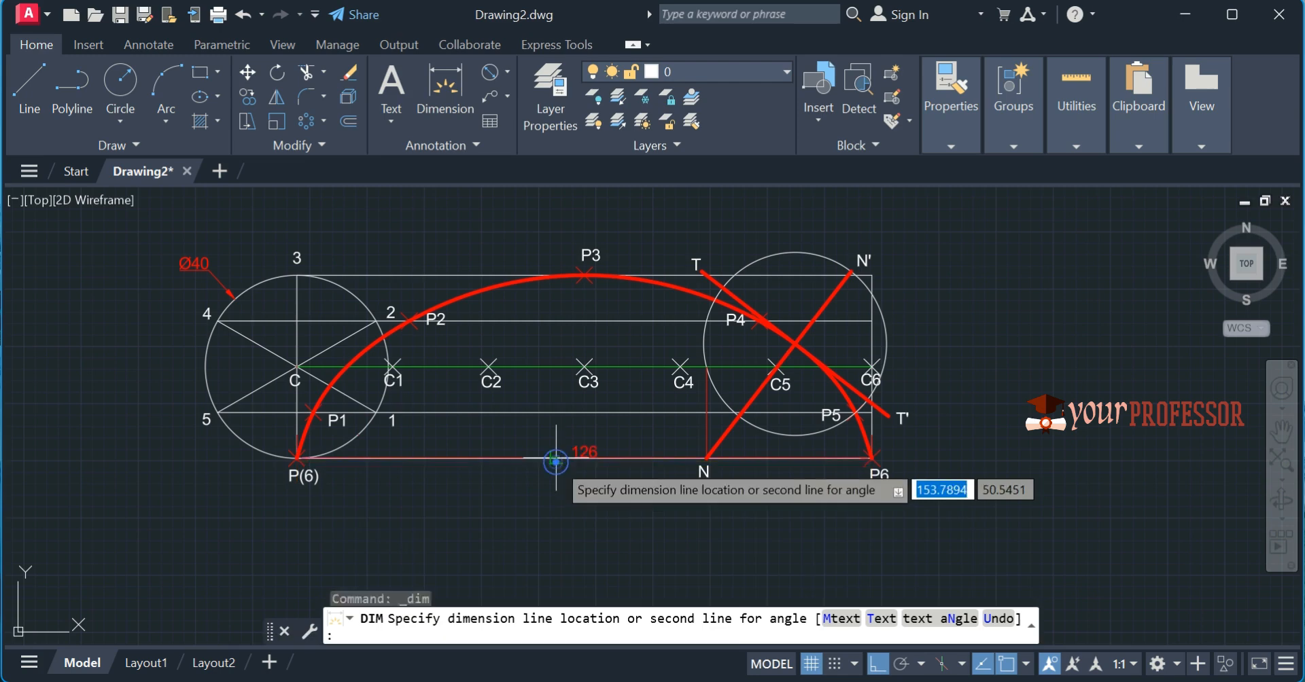
left_click(554, 511)
scroll(697, 505, "up", 2)
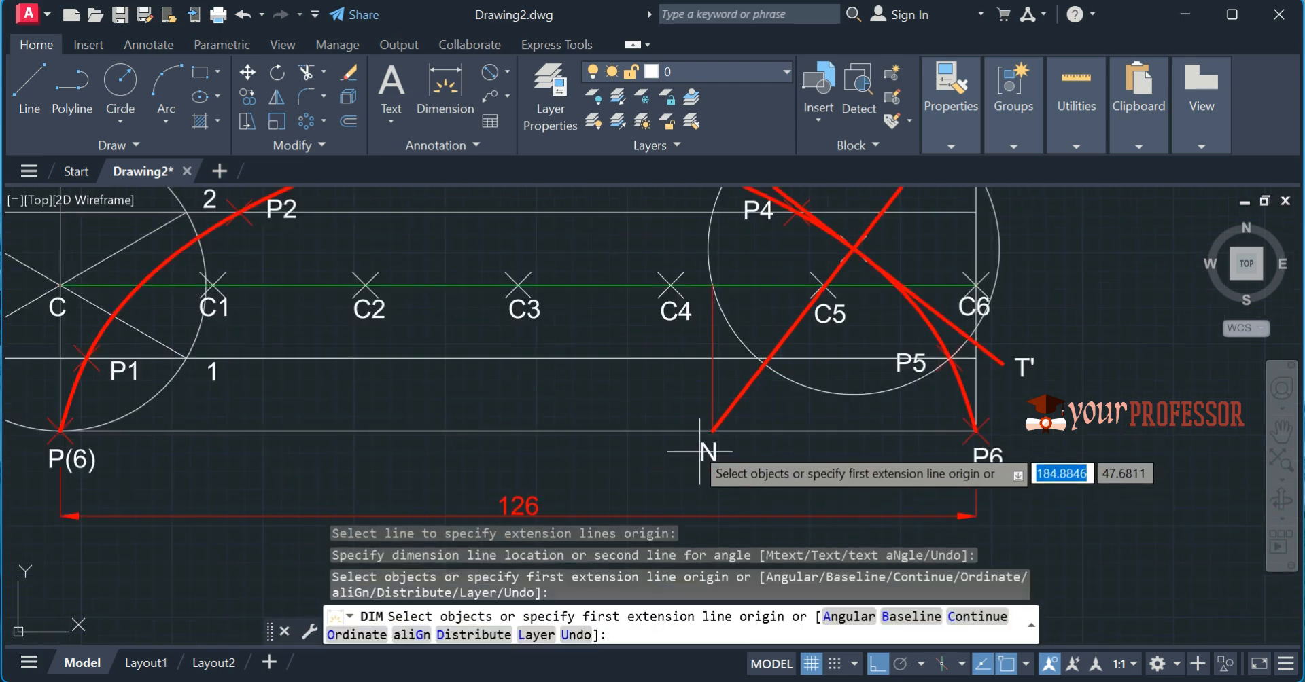
scroll(700, 452, "down", 2)
key("Return")
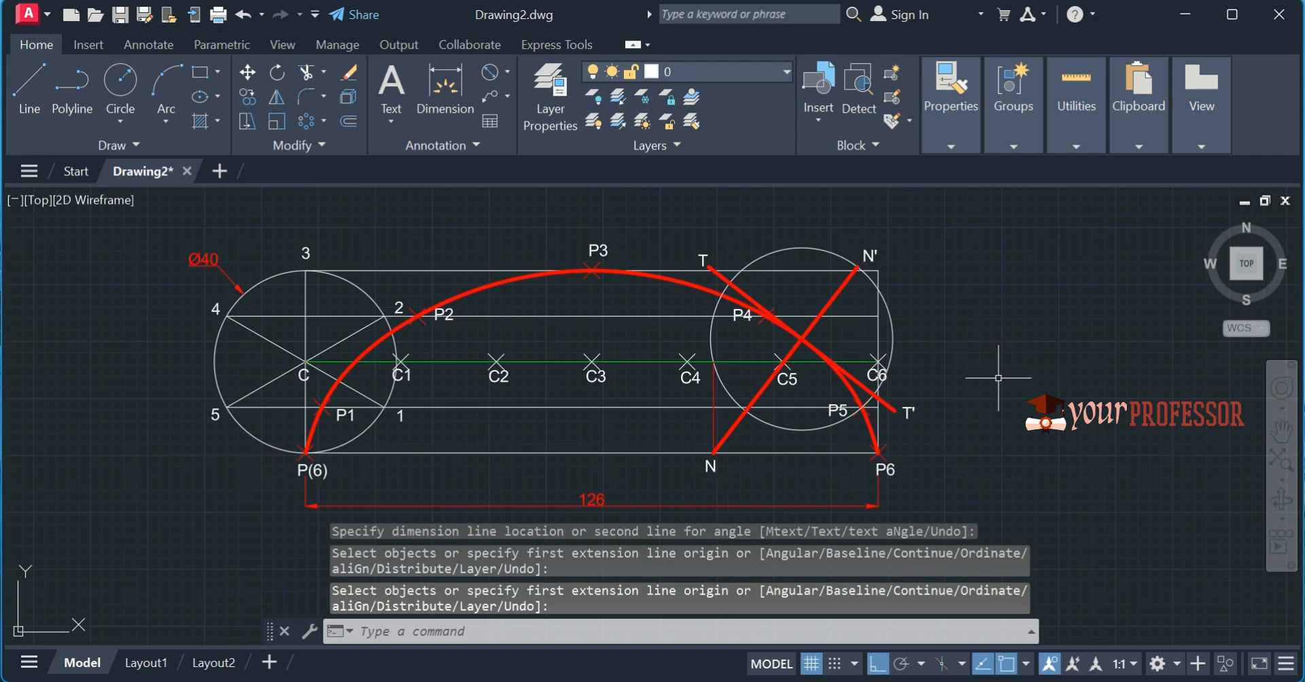
Start plotting the drawing and set the plotter to DWG To PDF.pc3
middle_click_drag(998, 378, 1028, 426)
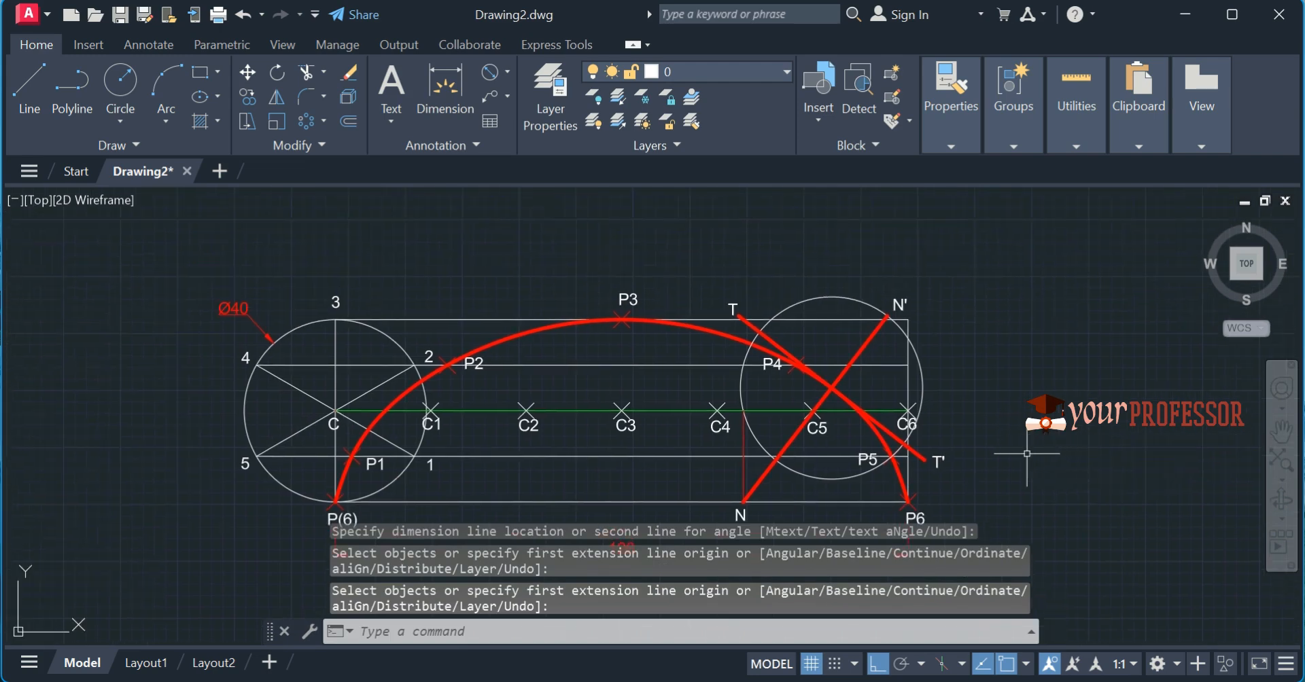
key("ctrl+p")
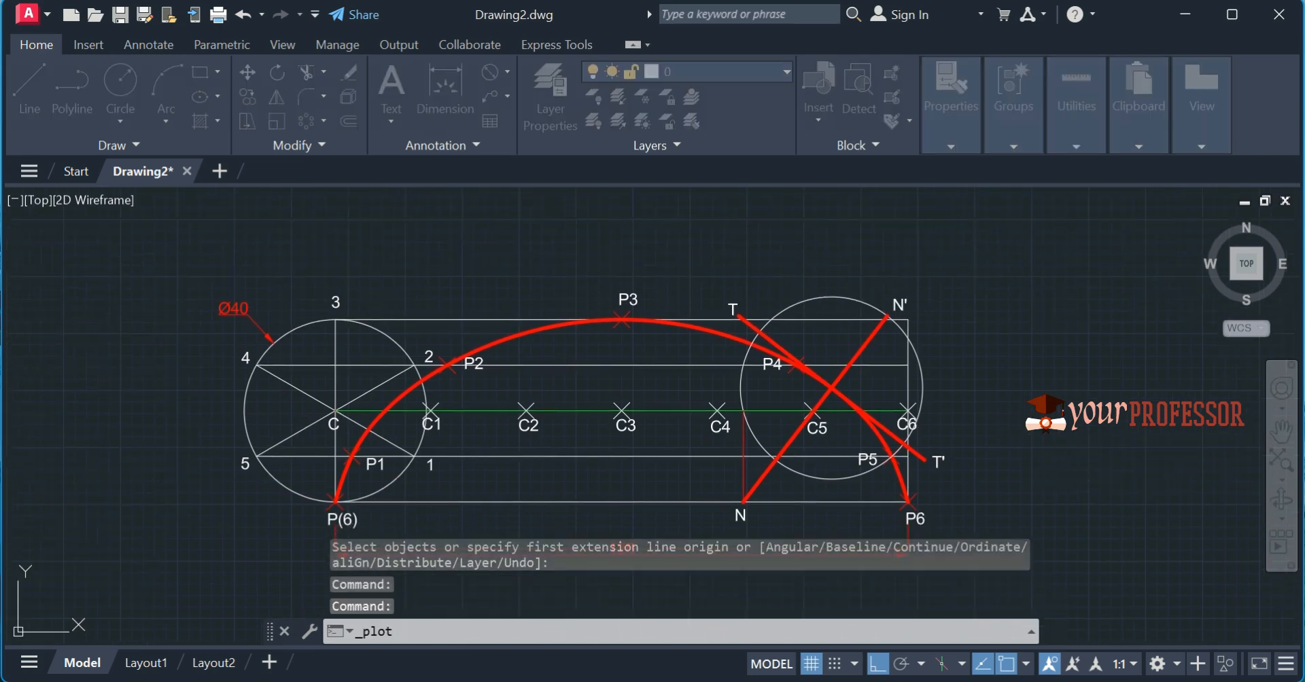
left_click(574, 201)
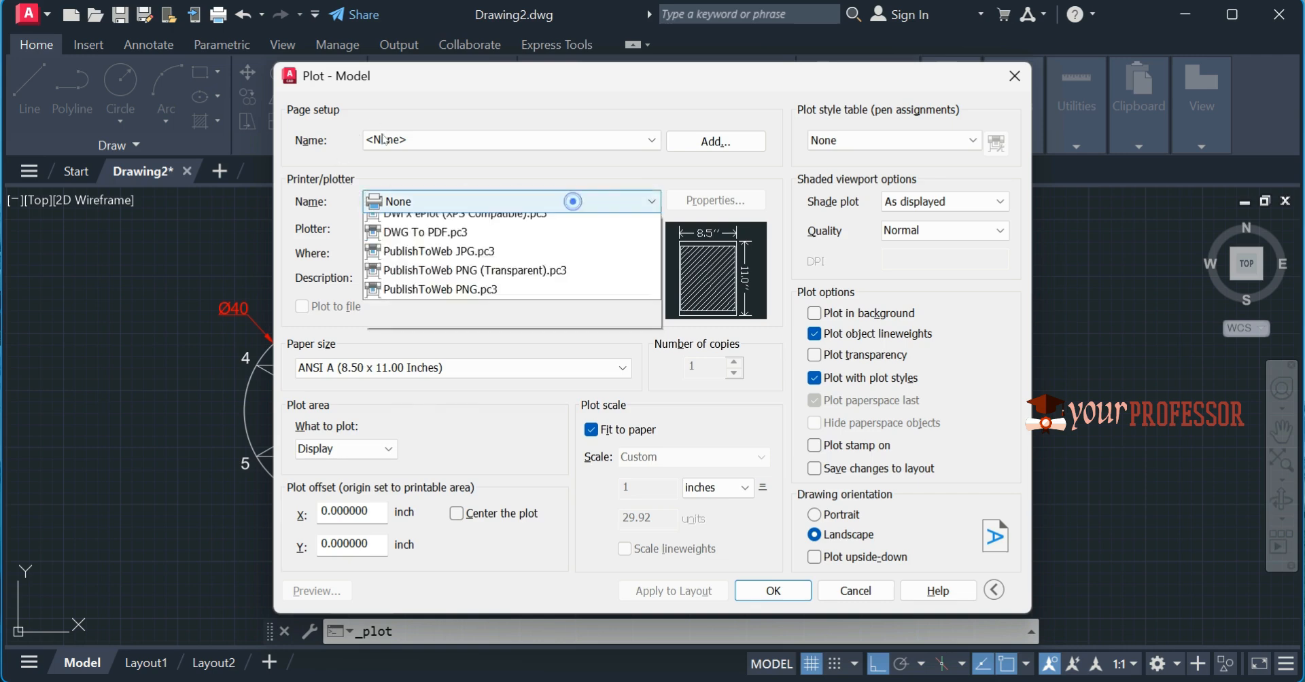
left_click(503, 451)
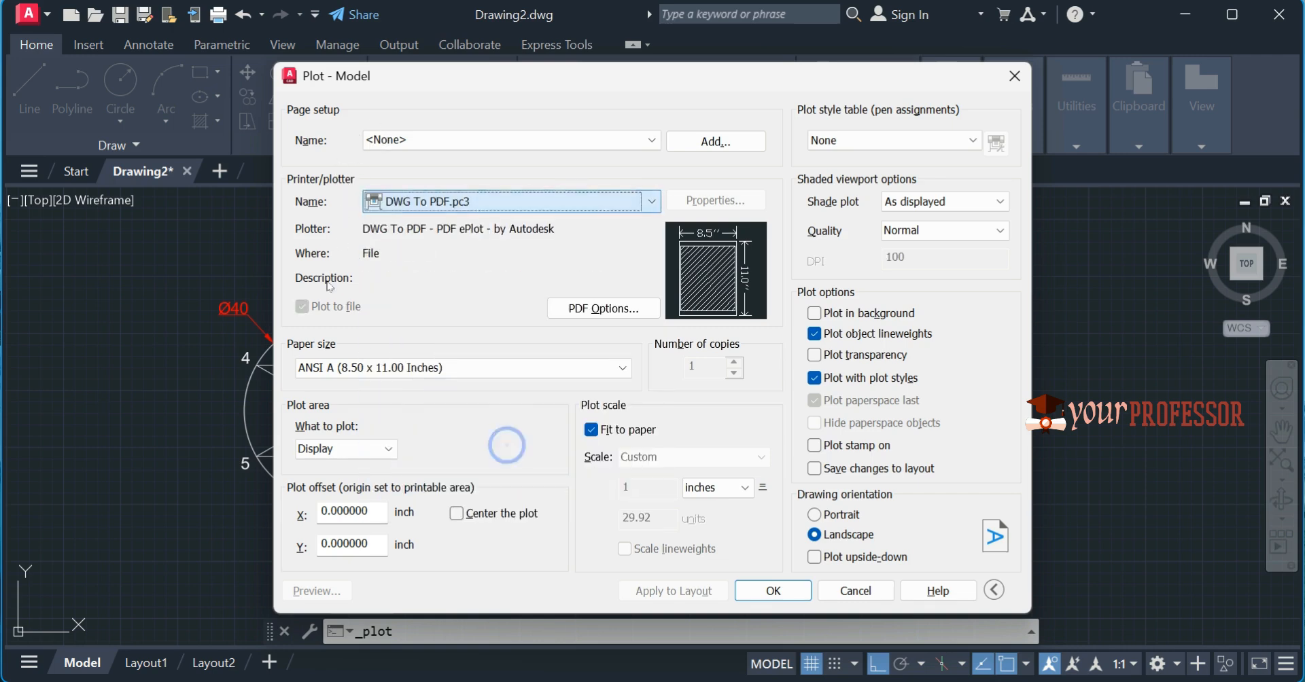
Set the plot's paper size to ISO expand A4 (297.00 x 210.00 MM)
left_click(462, 368)
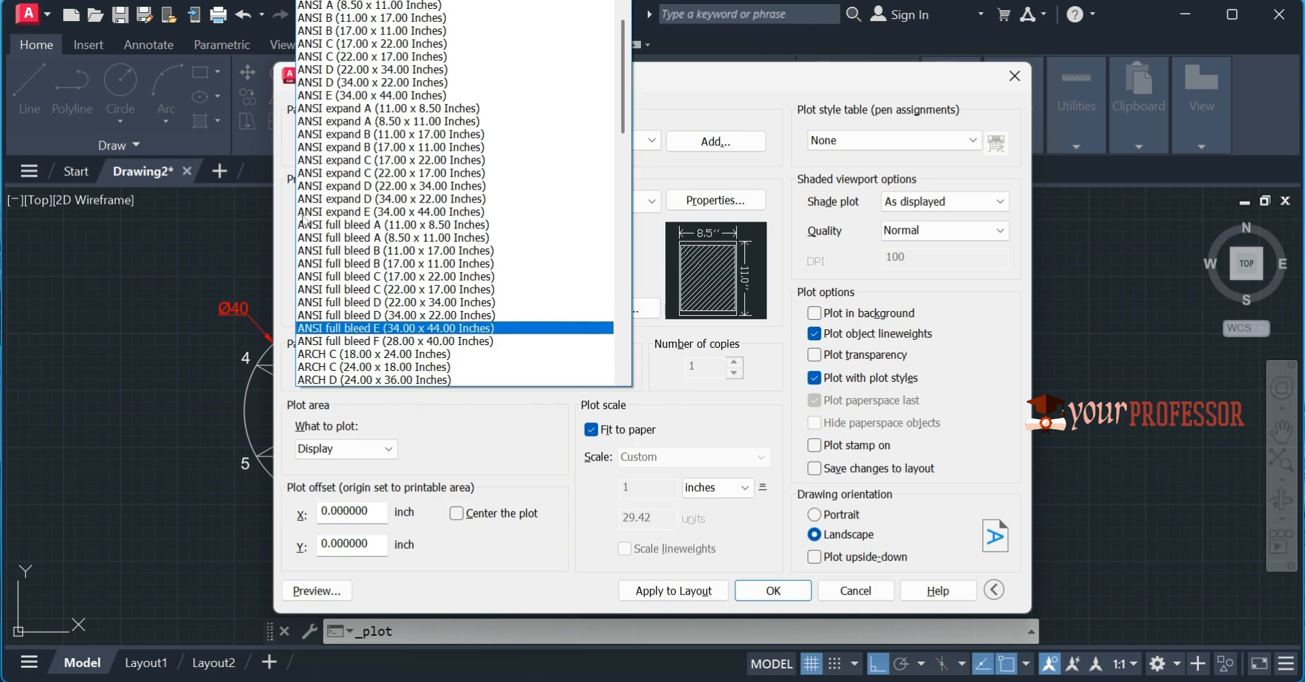
scroll(305, 224, "down", 12)
scroll(306, 224, "down", 2)
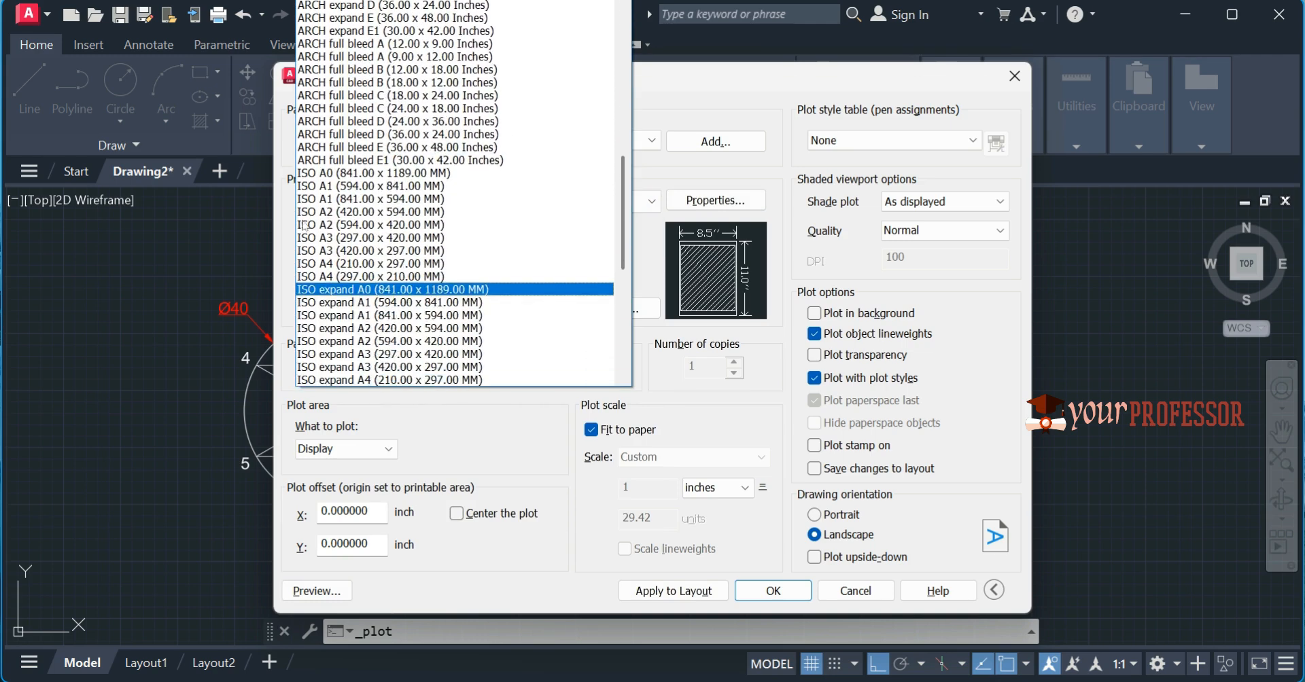
key("Up")
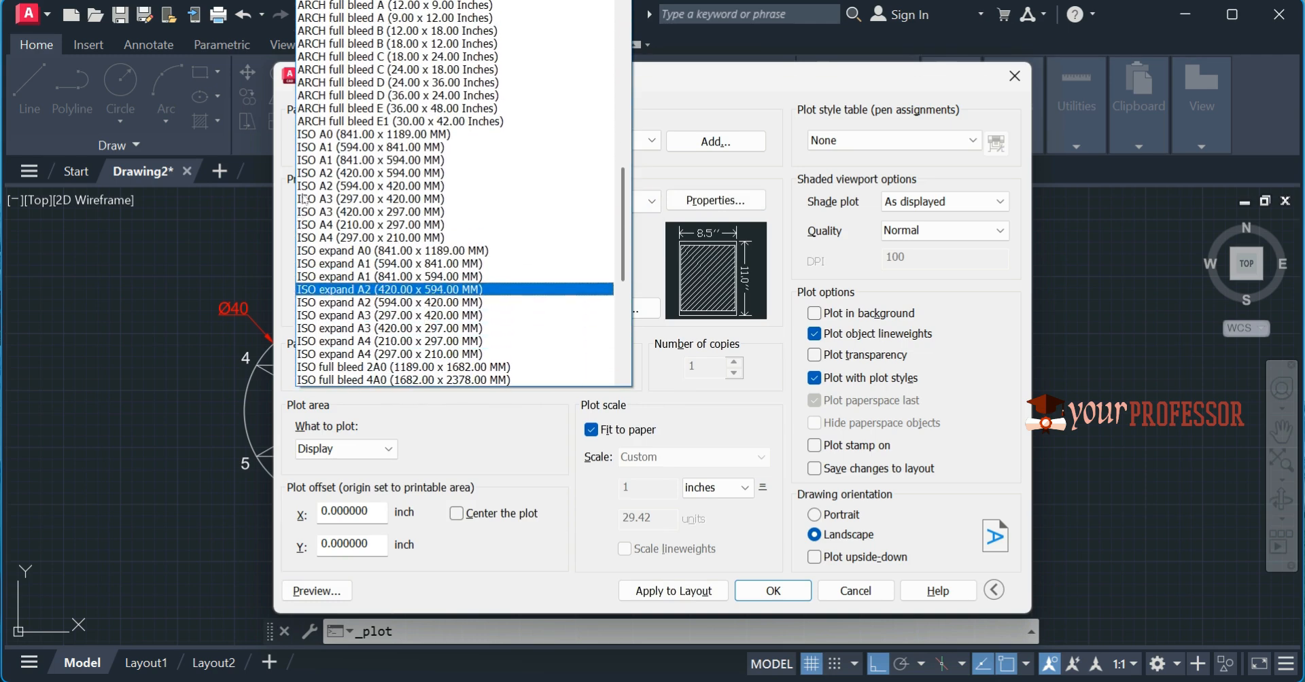
key("Down")
key("Down")
key("Down")
key("Down")
key("Down")
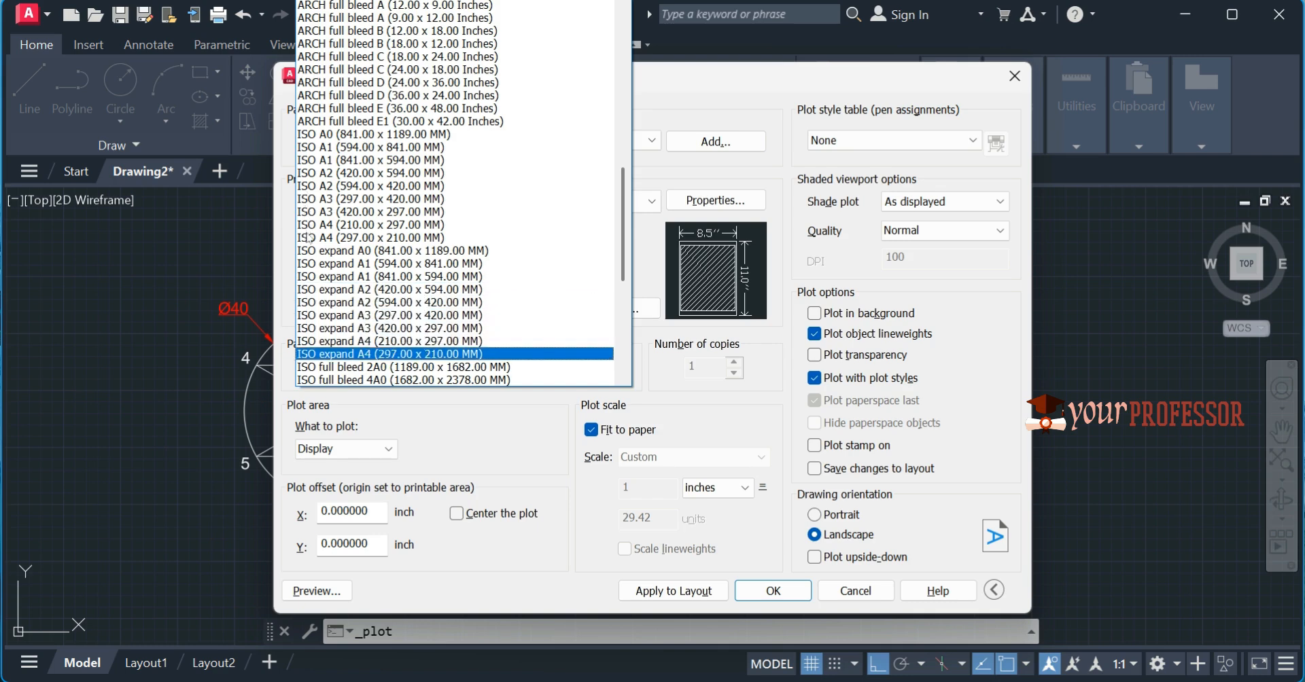
key("Return")
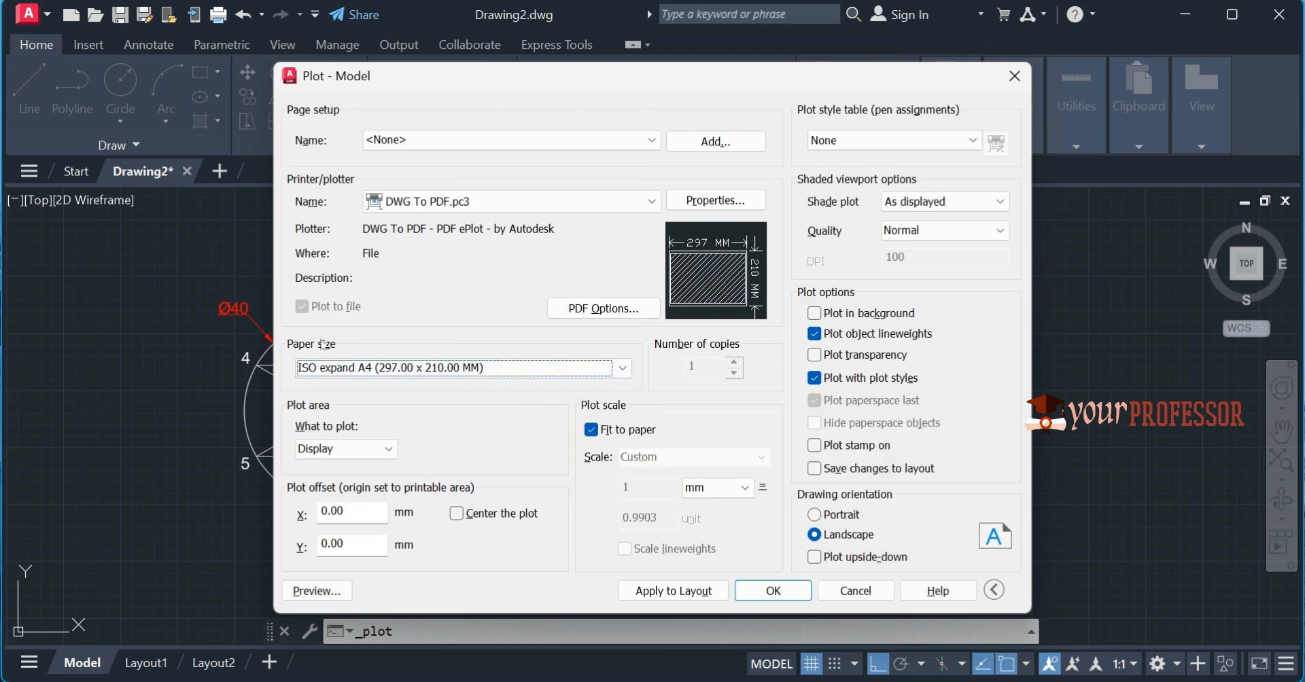
Center the plot and set the plot area to a window enclosing the whole cycloid drawing with its labels and dimensions
key("alt+c")
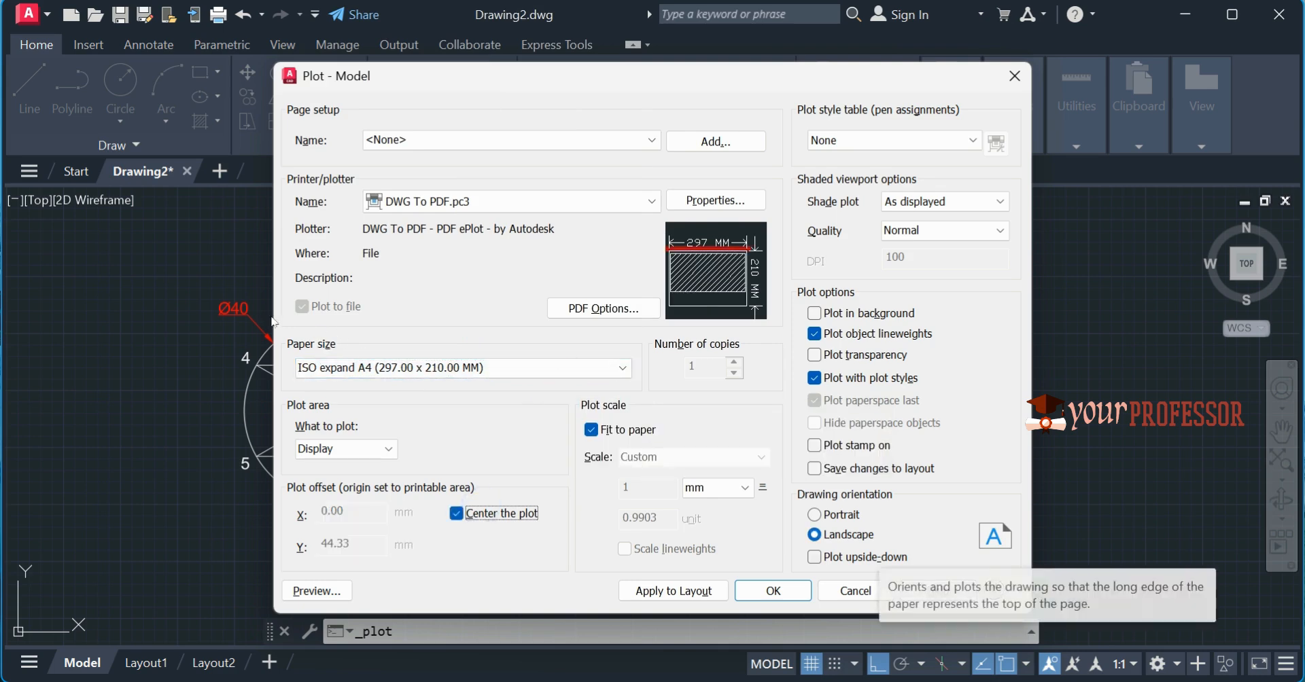
left_click(339, 448)
left_click(316, 506)
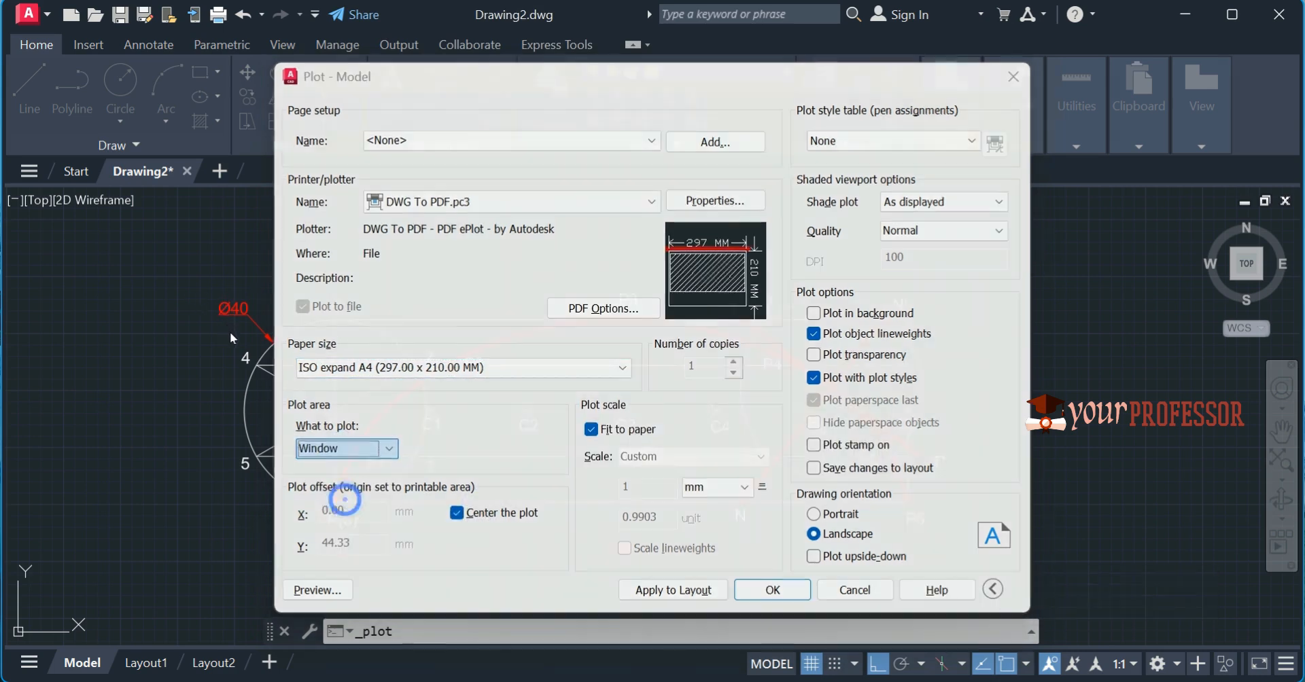
left_click(286, 311)
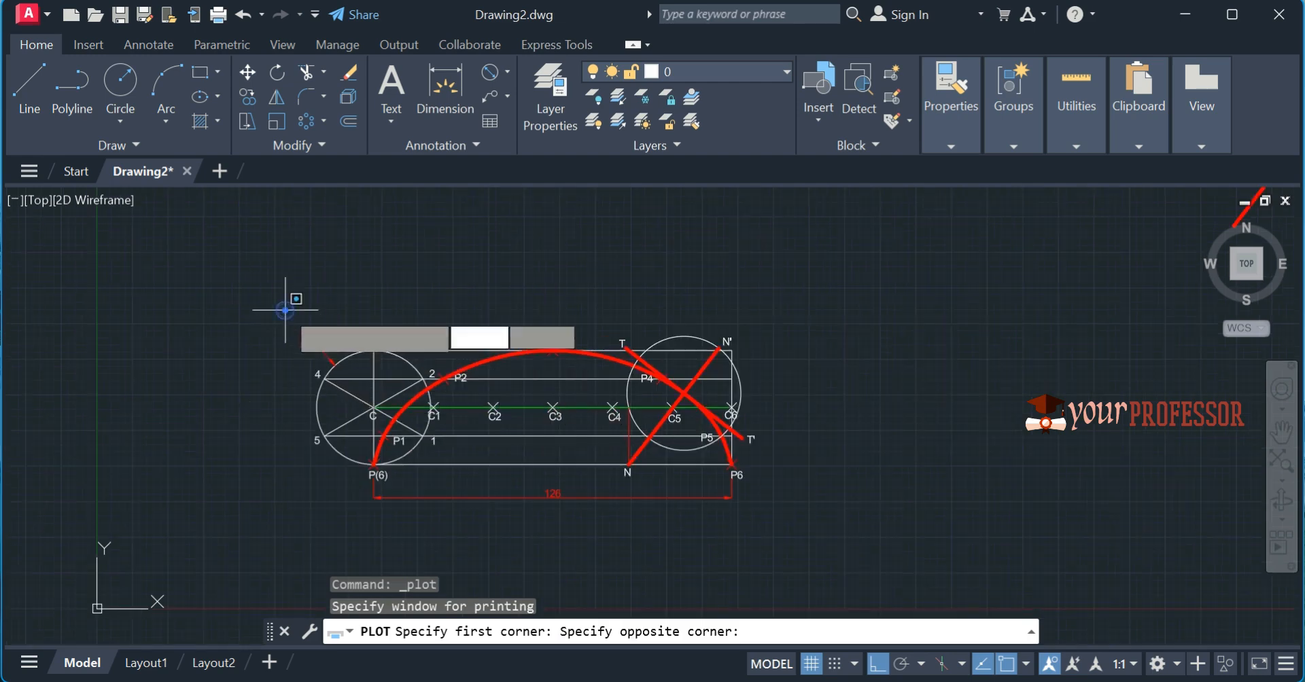
left_click(774, 522)
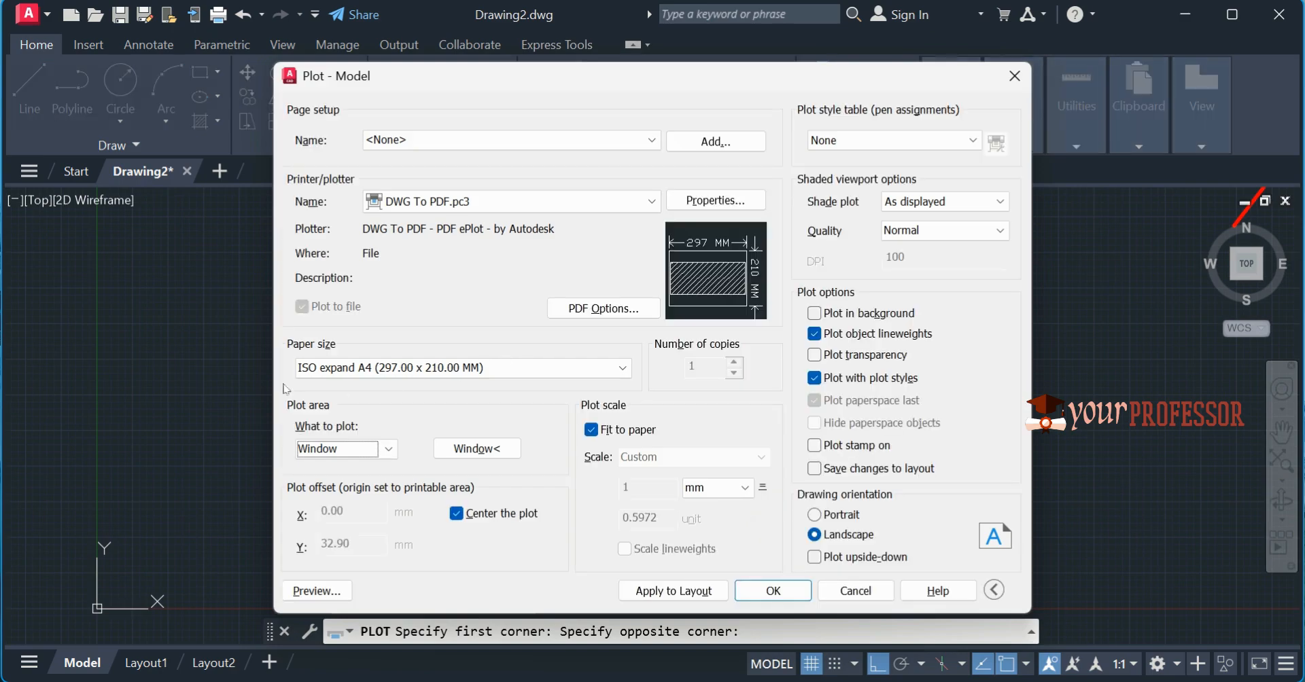
Preview the plot and save it as the PDF file CYCLOID in a new folder named A inside Documents
key("alt+p")
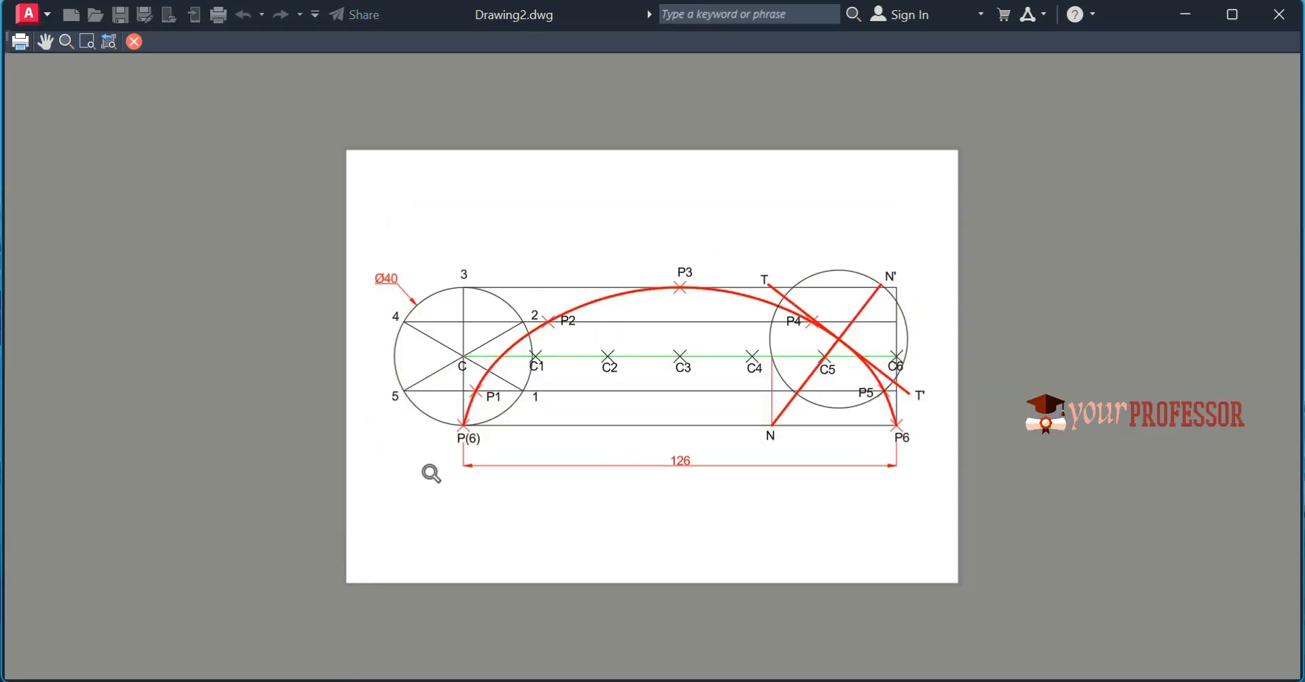
left_click(18, 37)
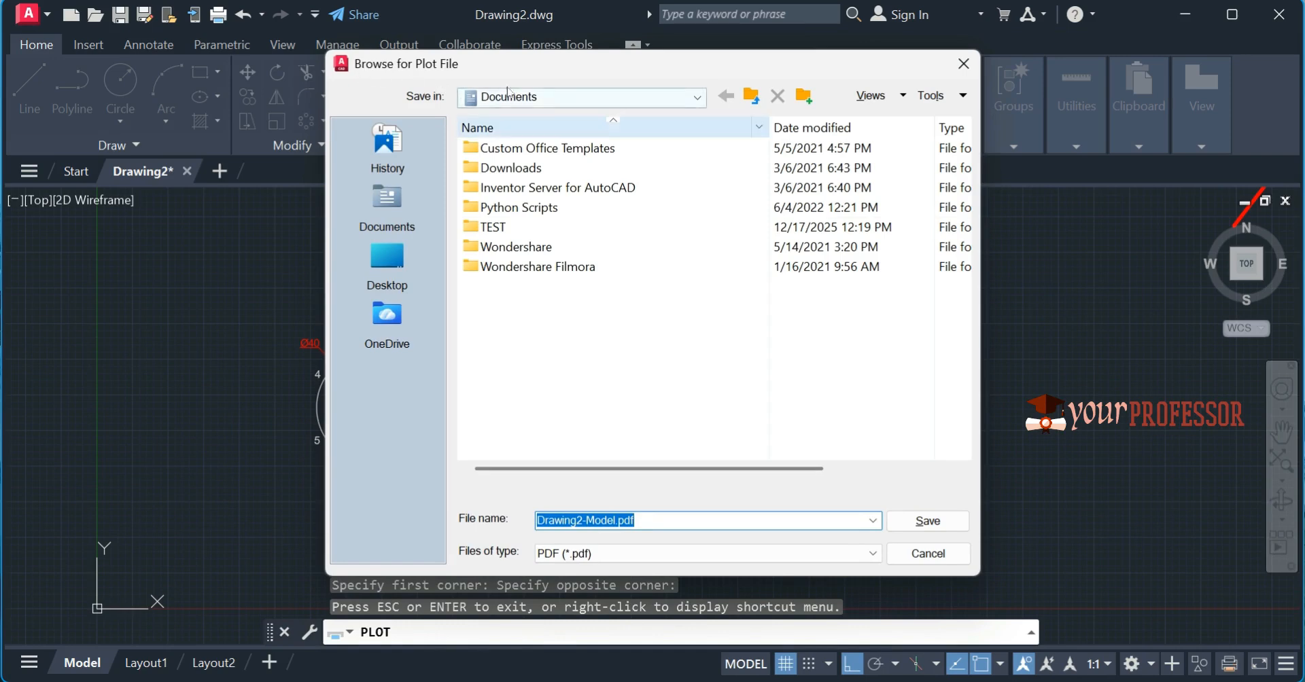
left_click(804, 95)
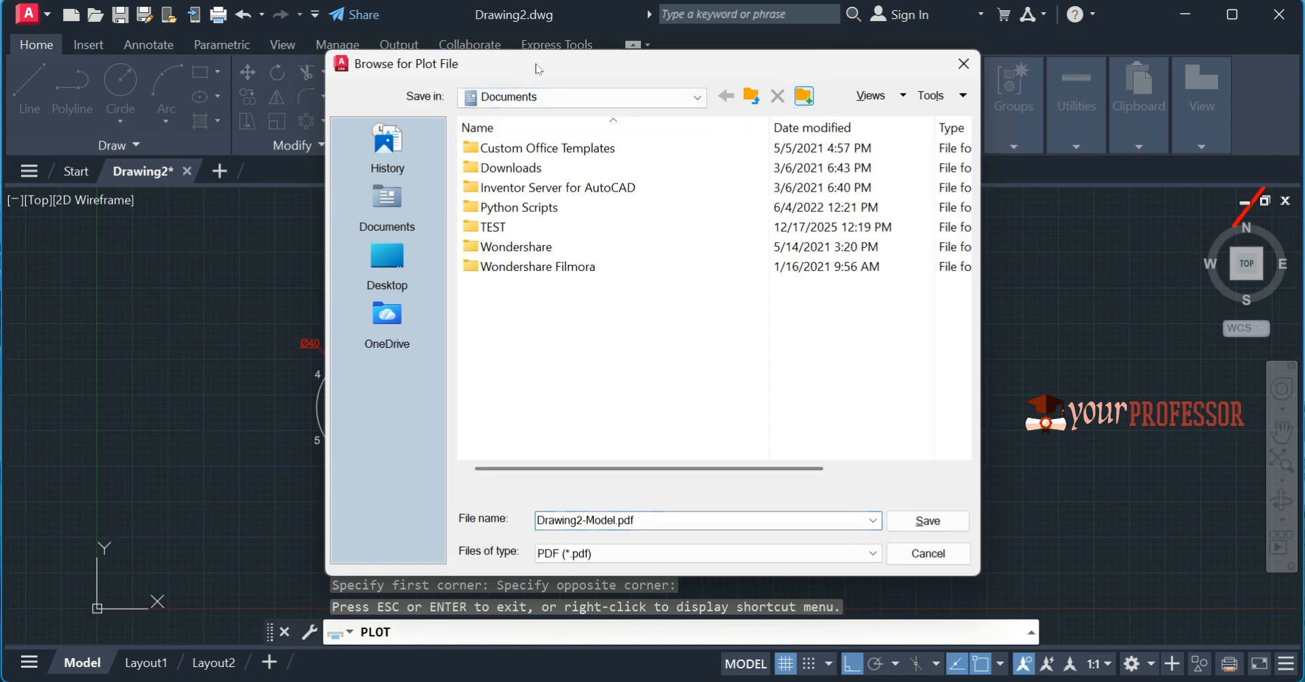
type("A")
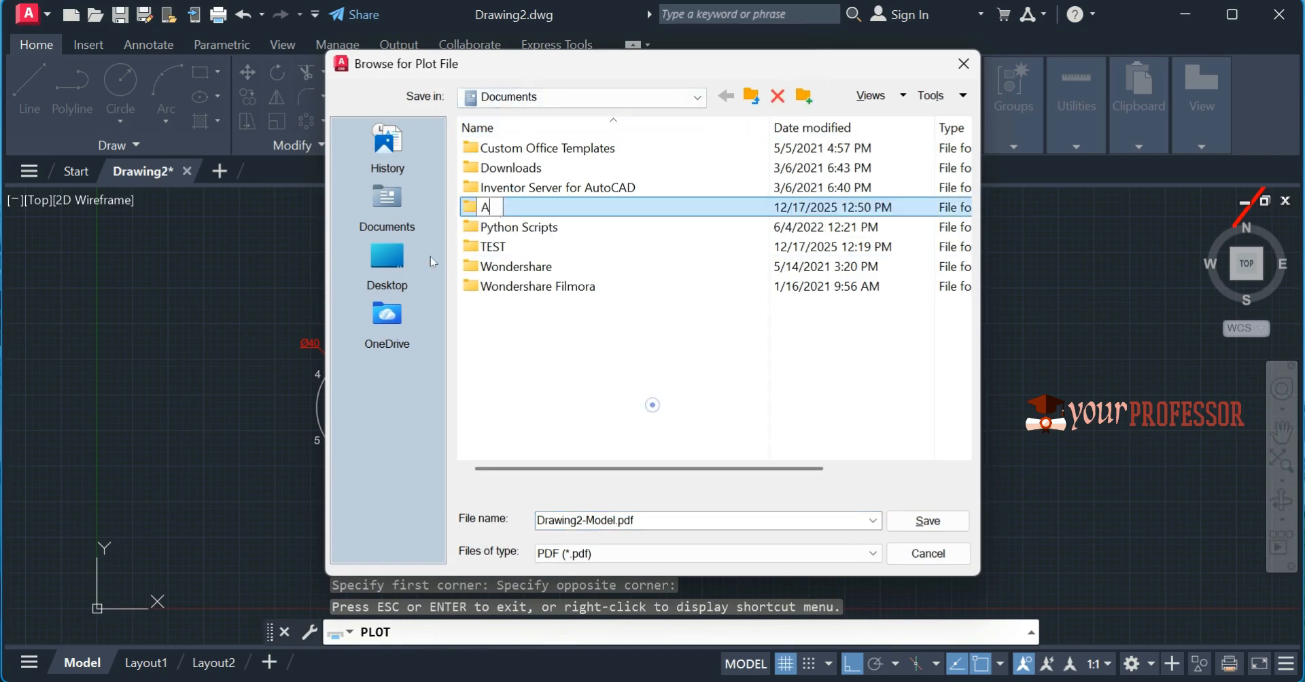
key("Return")
double_click(539, 205)
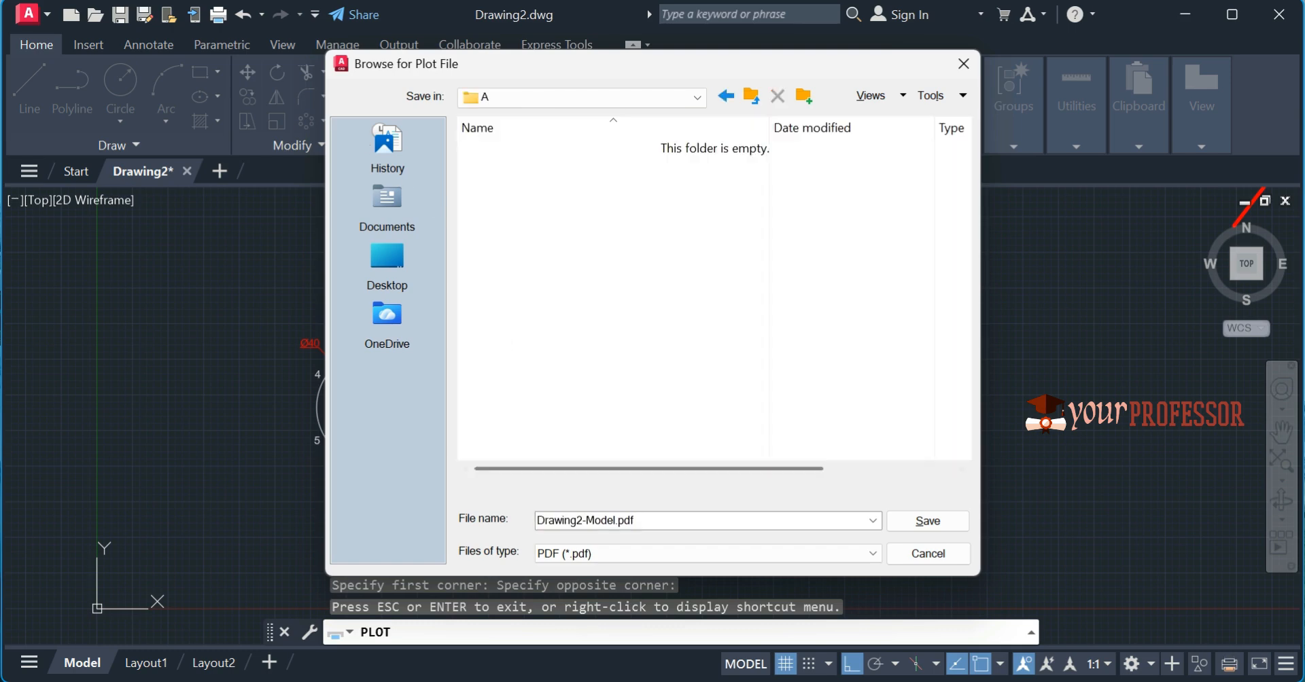
type("CYCLOID")
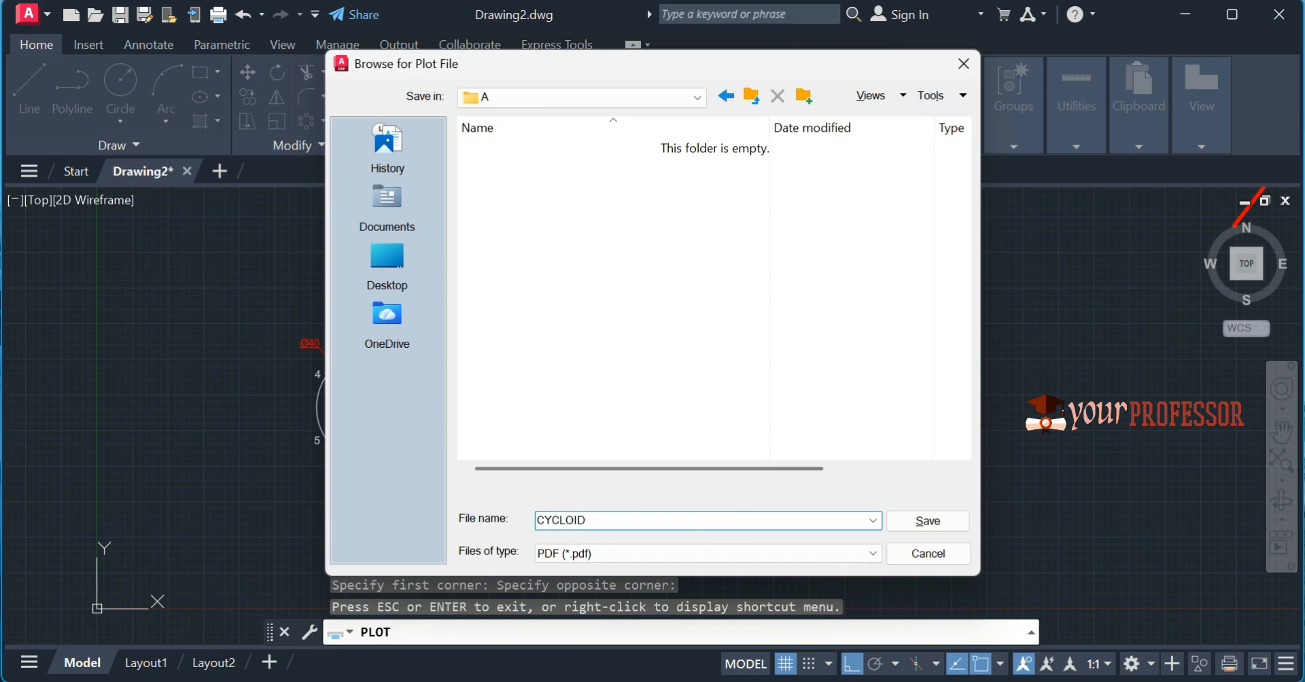
key("Return")
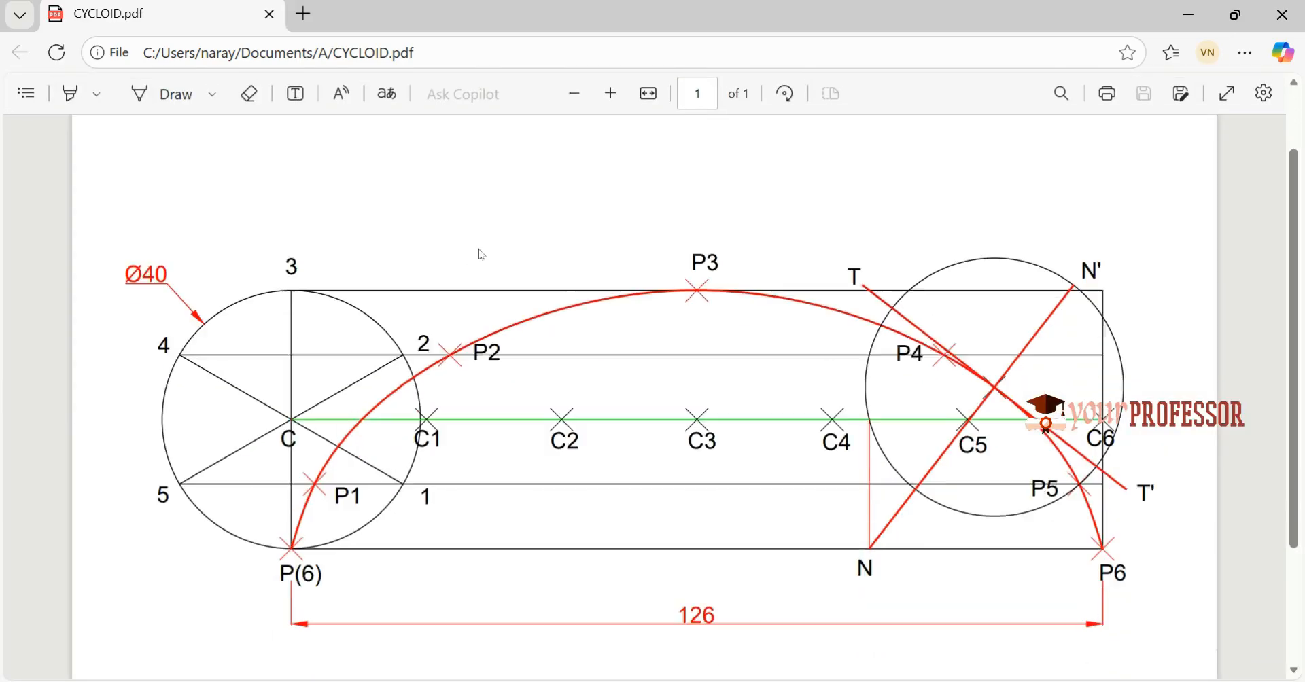
Examine the curve, point labels and dimensions in the plotted CYCLOID.pdf
scroll(250, 301, "up", 3, "ctrl")
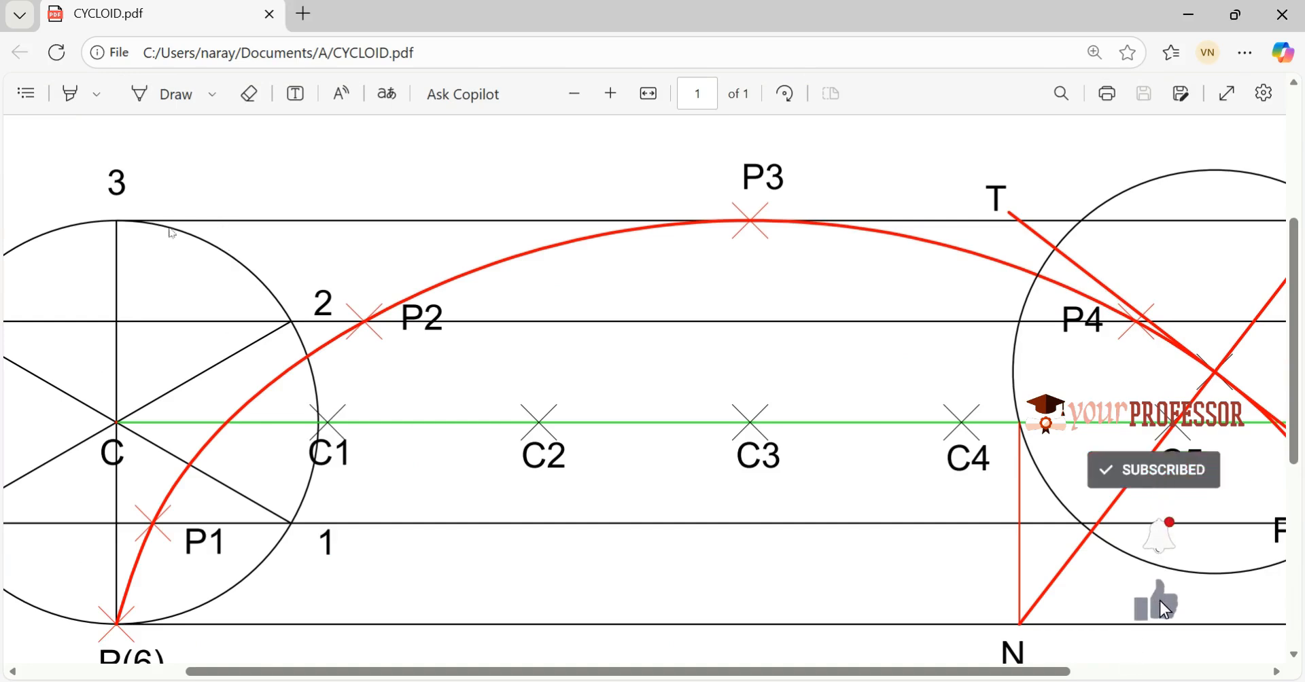
scroll(195, 262, "down", 1)
scroll(331, 310, "down", 2, "ctrl")
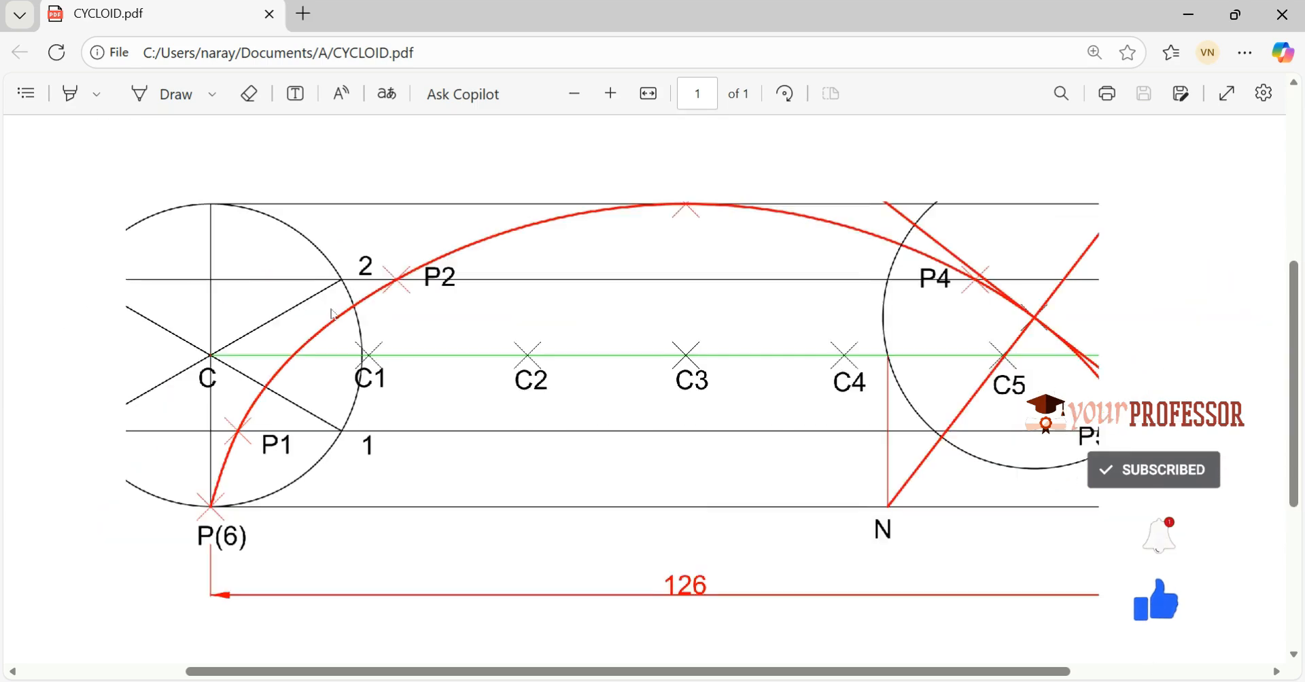
scroll(399, 342, "down", 2)
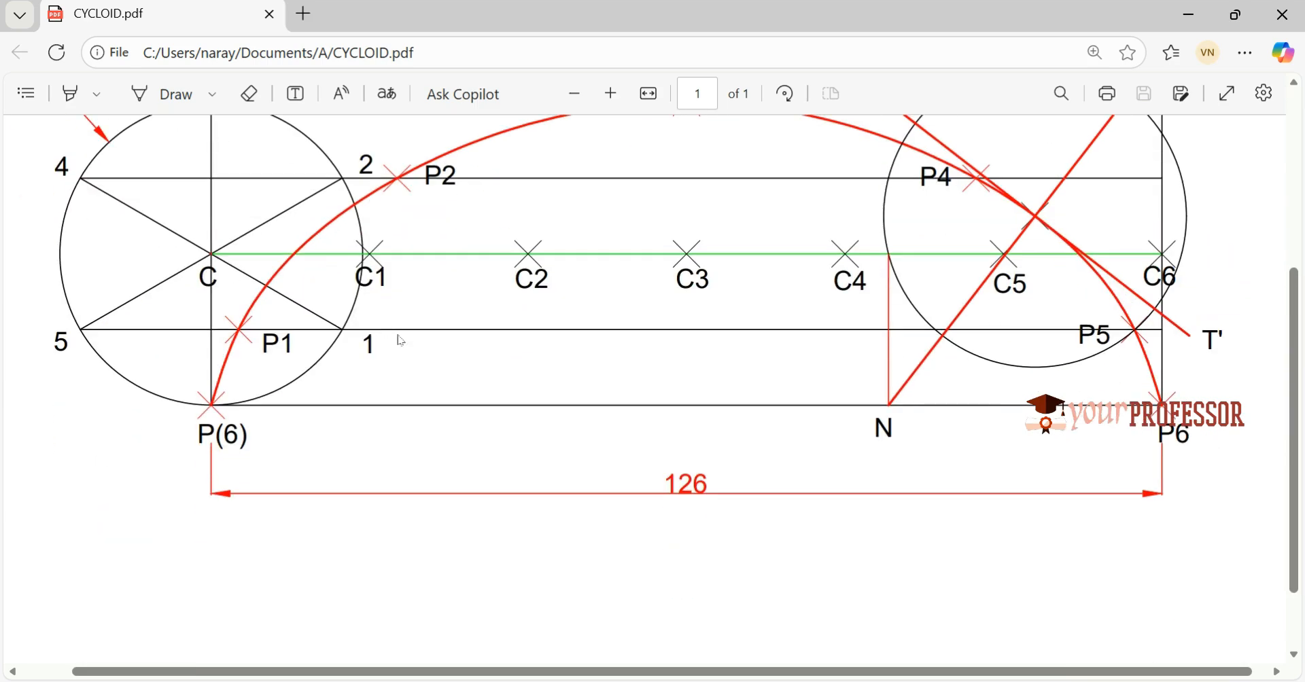
scroll(398, 342, "up", 3)
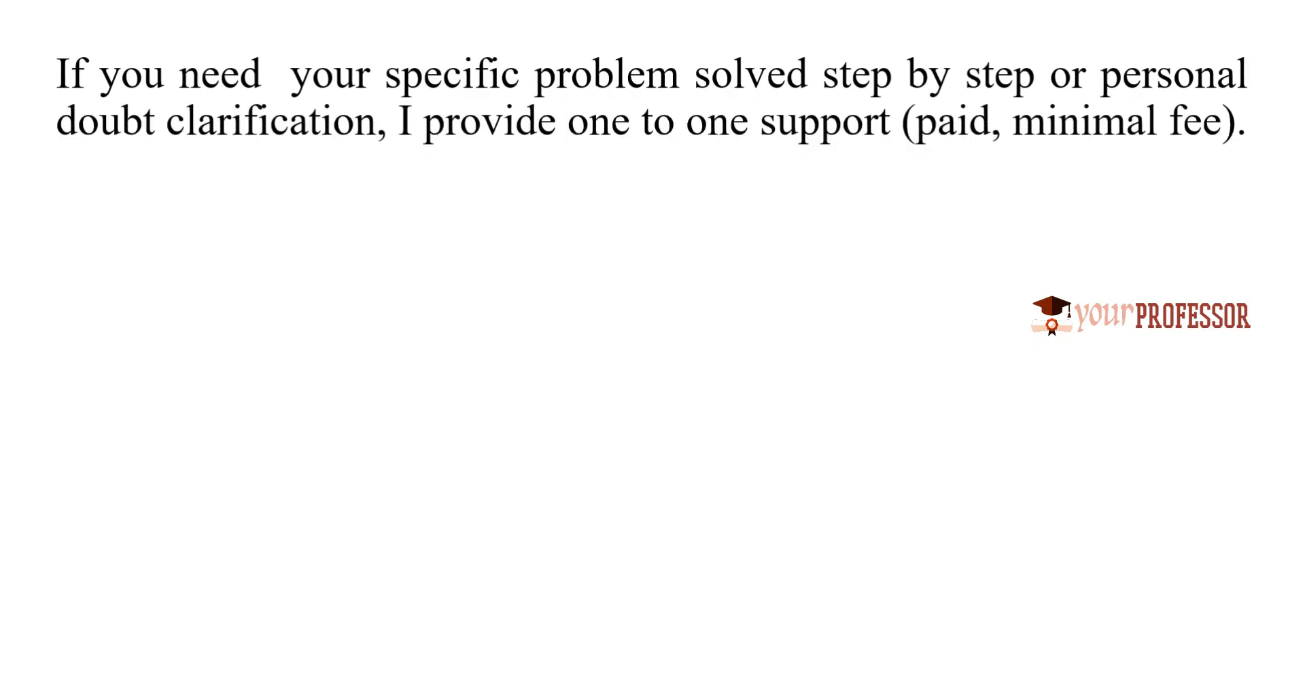